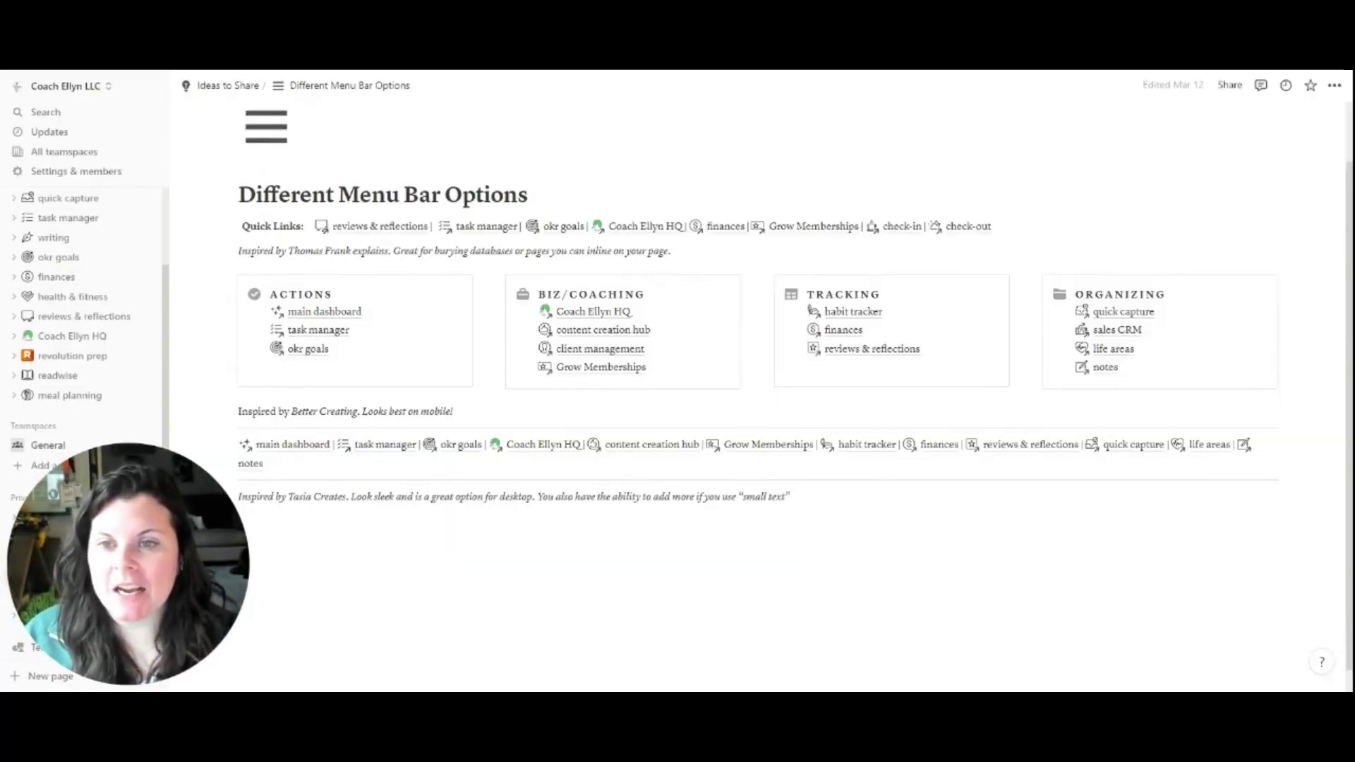
# Collapse the workspace sidebar so the Different Menu Bar Options page uses the full window width.
pyautogui.click(153, 85)
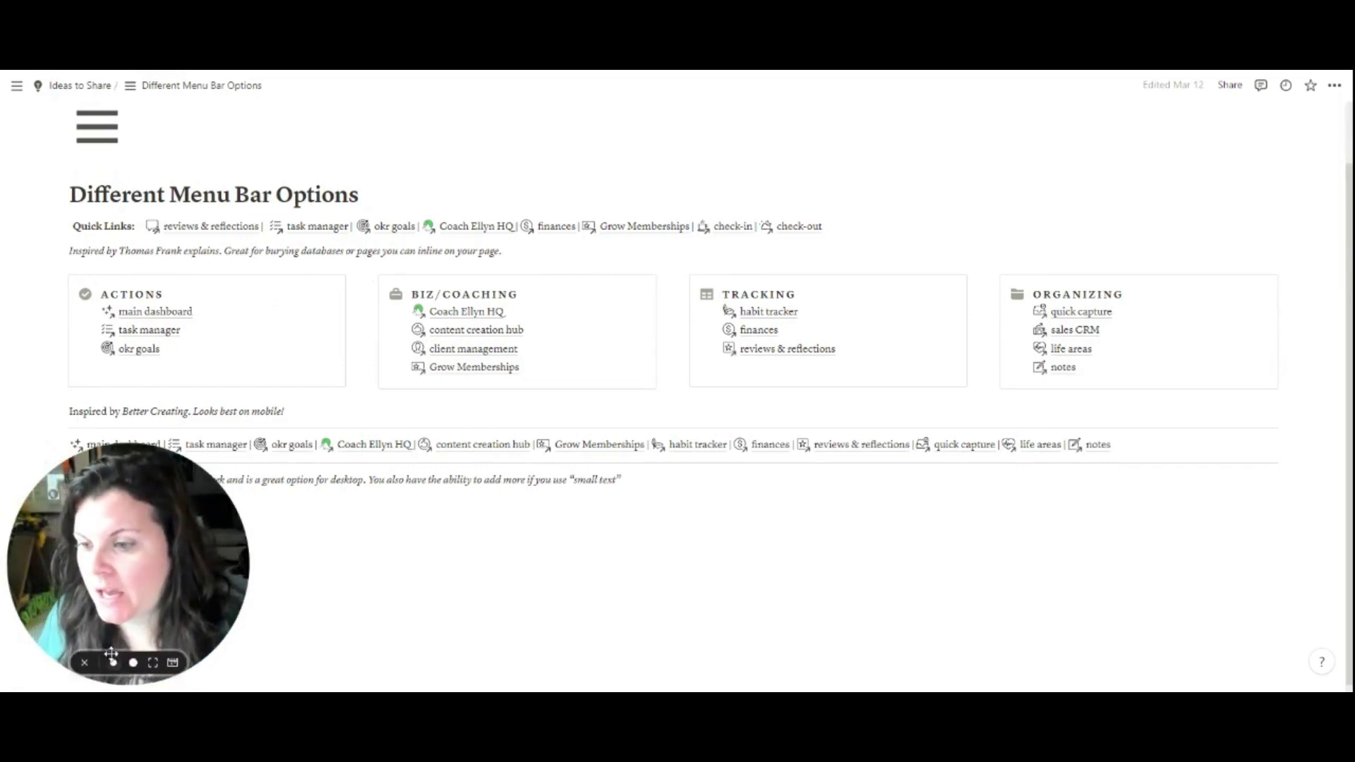
pyautogui.moveTo(113, 667); pyautogui.dragTo(1212, 298)
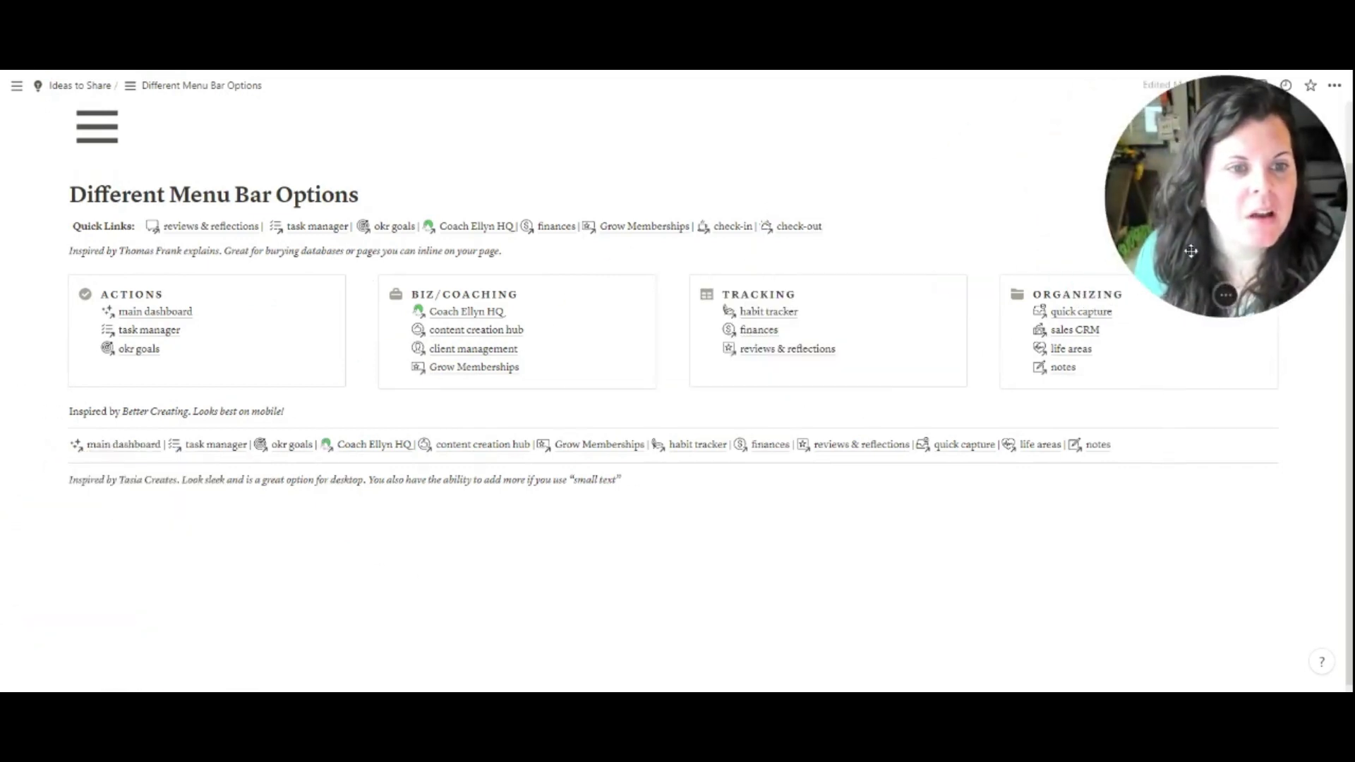
pyautogui.click(1231, 294)
pyautogui.moveTo(1225, 248); pyautogui.dragTo(1321, 97)
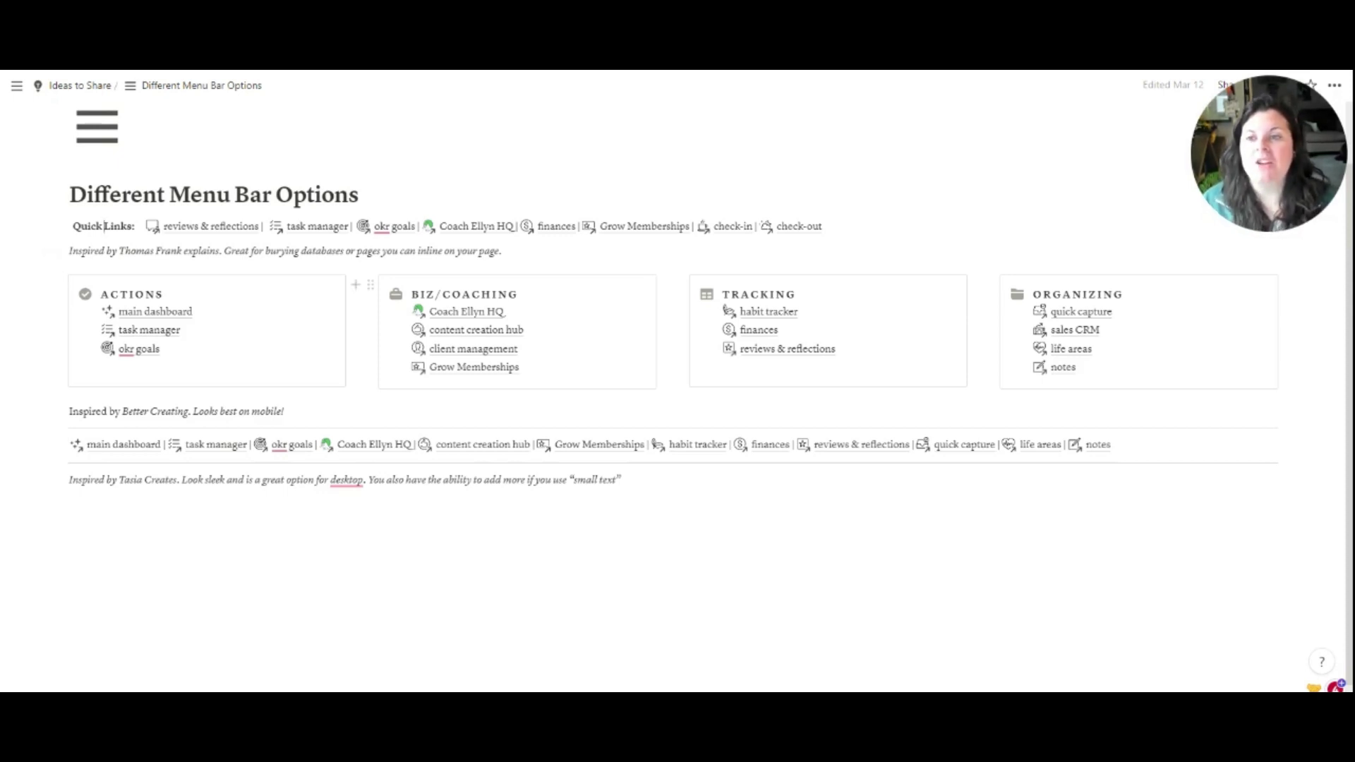
# Turn the Quick Links line into a toggle list, then collapse and expand it to try it out.
pyautogui.click(59, 225)
pyautogui.moveTo(177, 191)
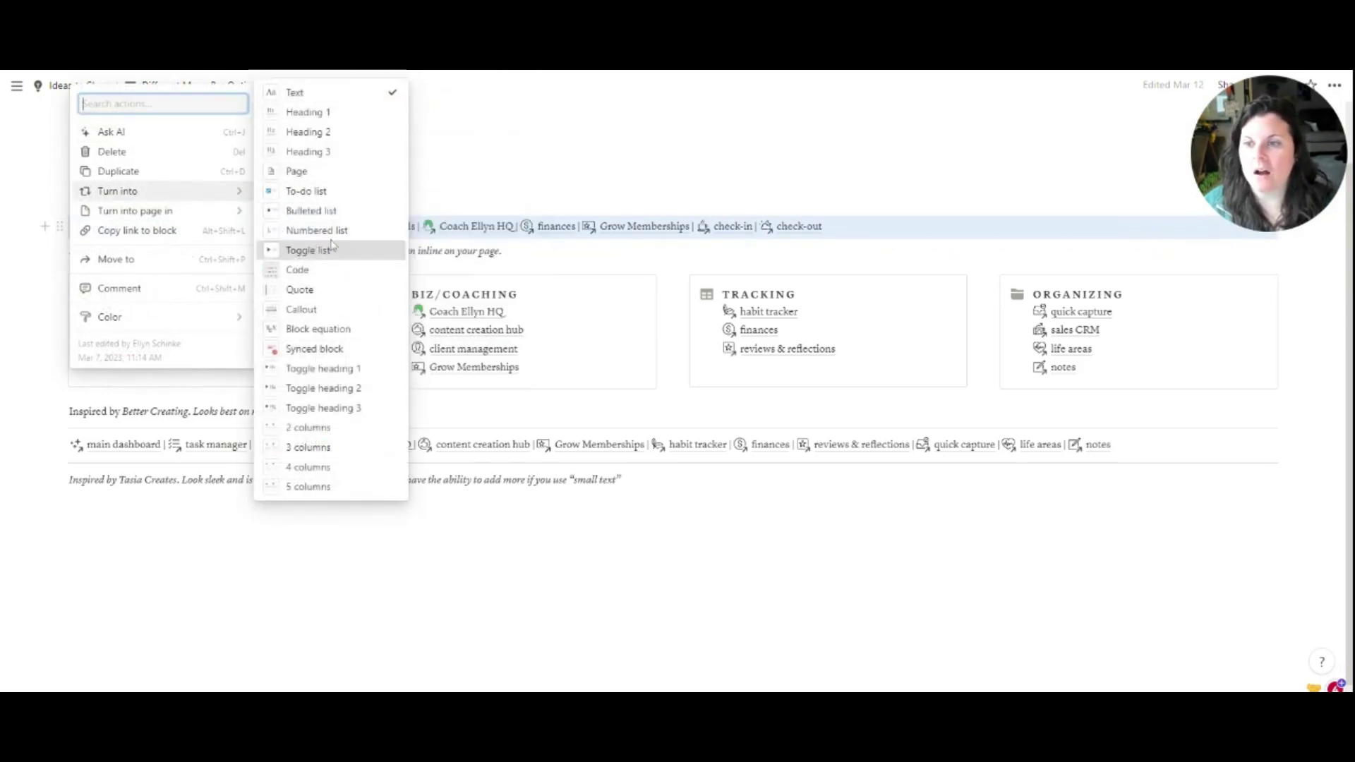
pyautogui.click(308, 251)
pyautogui.click(141, 250)
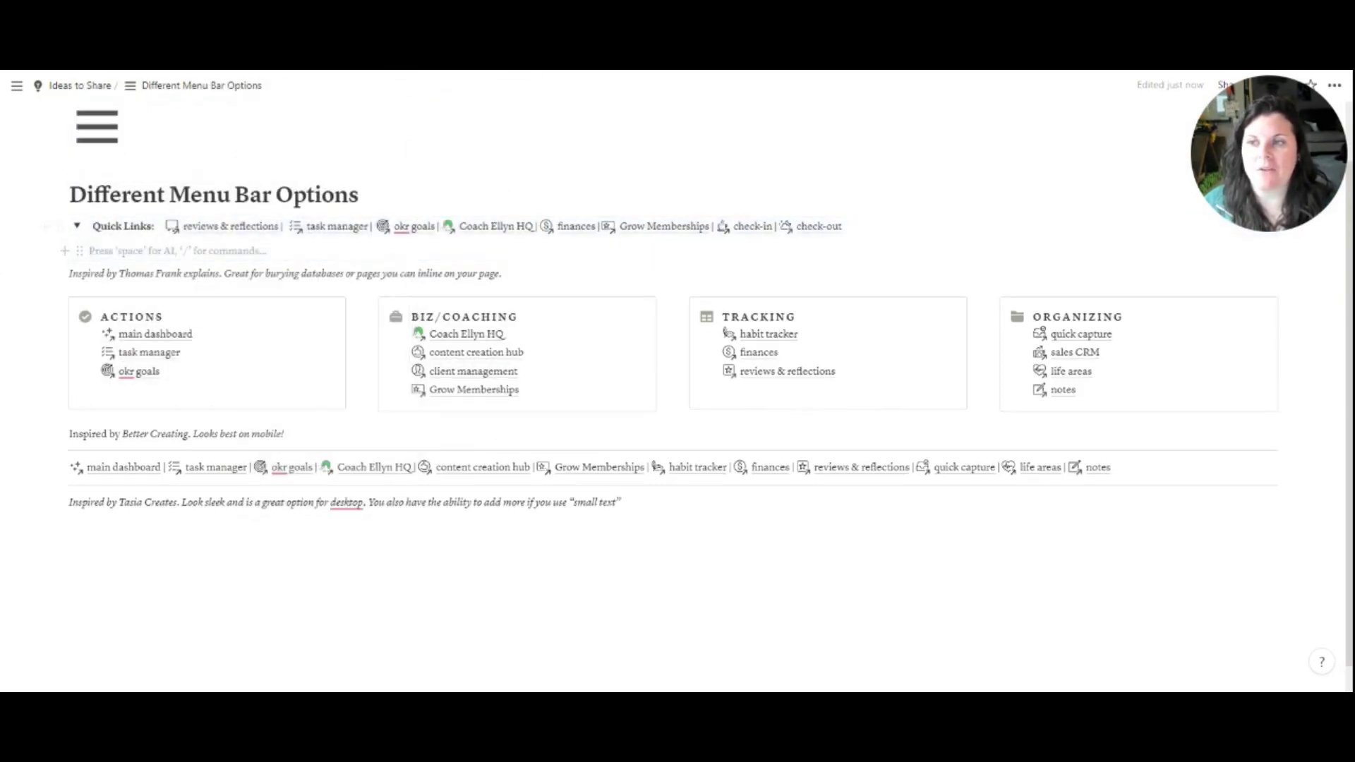
pyautogui.click(77, 226)
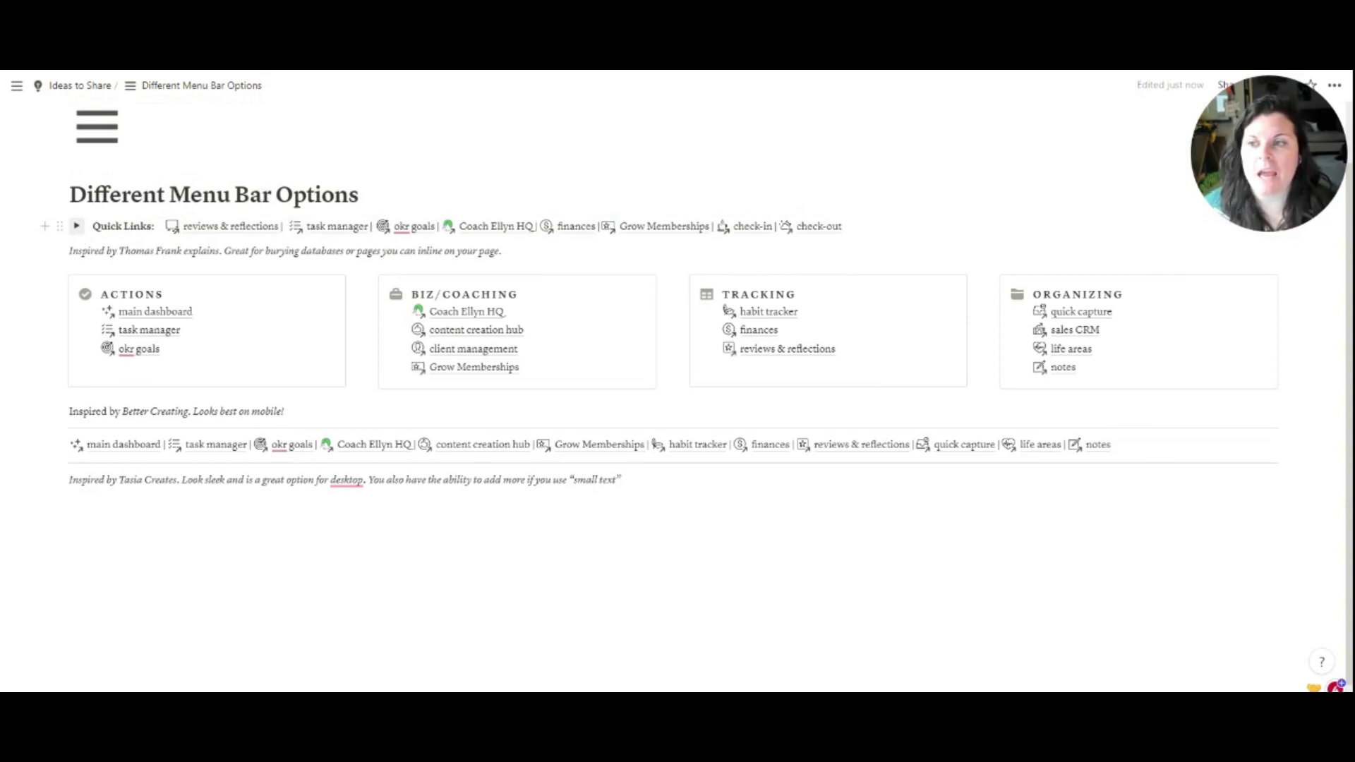
pyautogui.click(77, 226)
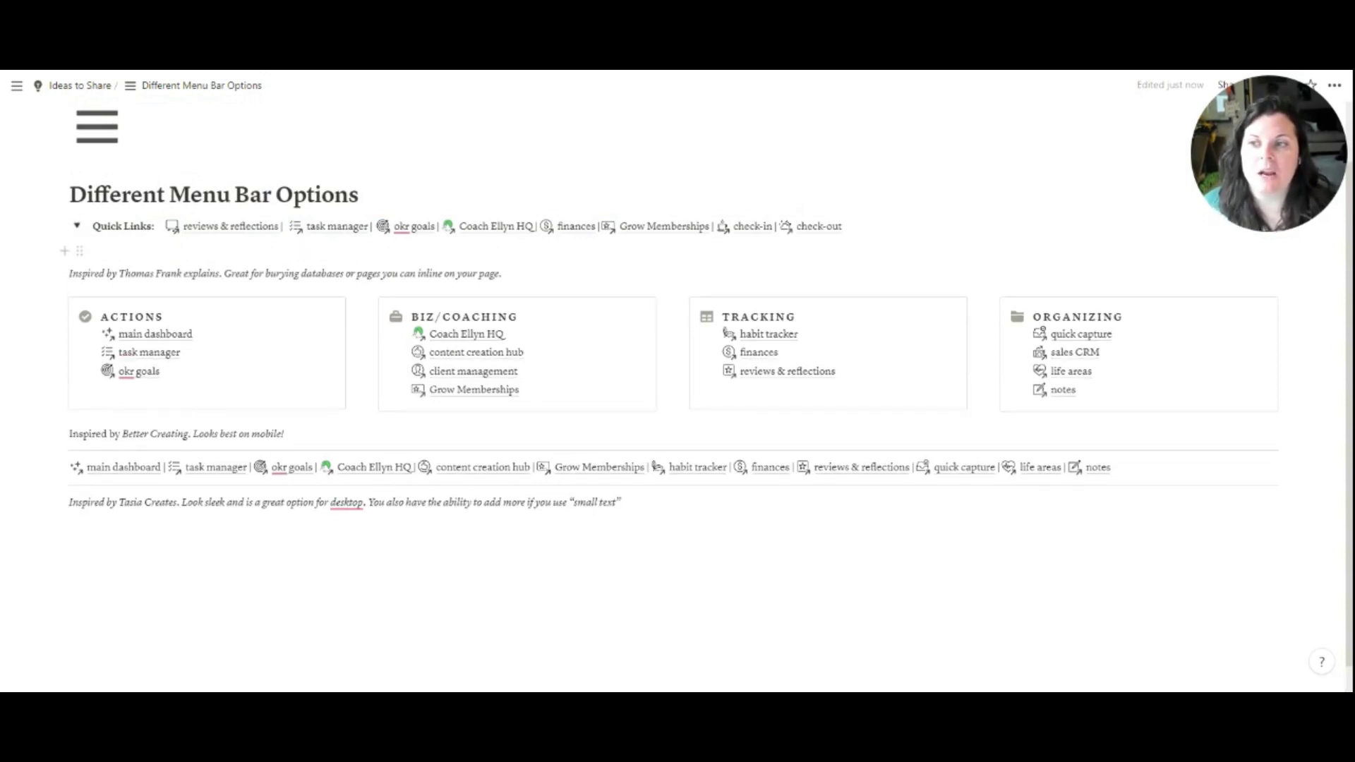
pyautogui.click(77, 226)
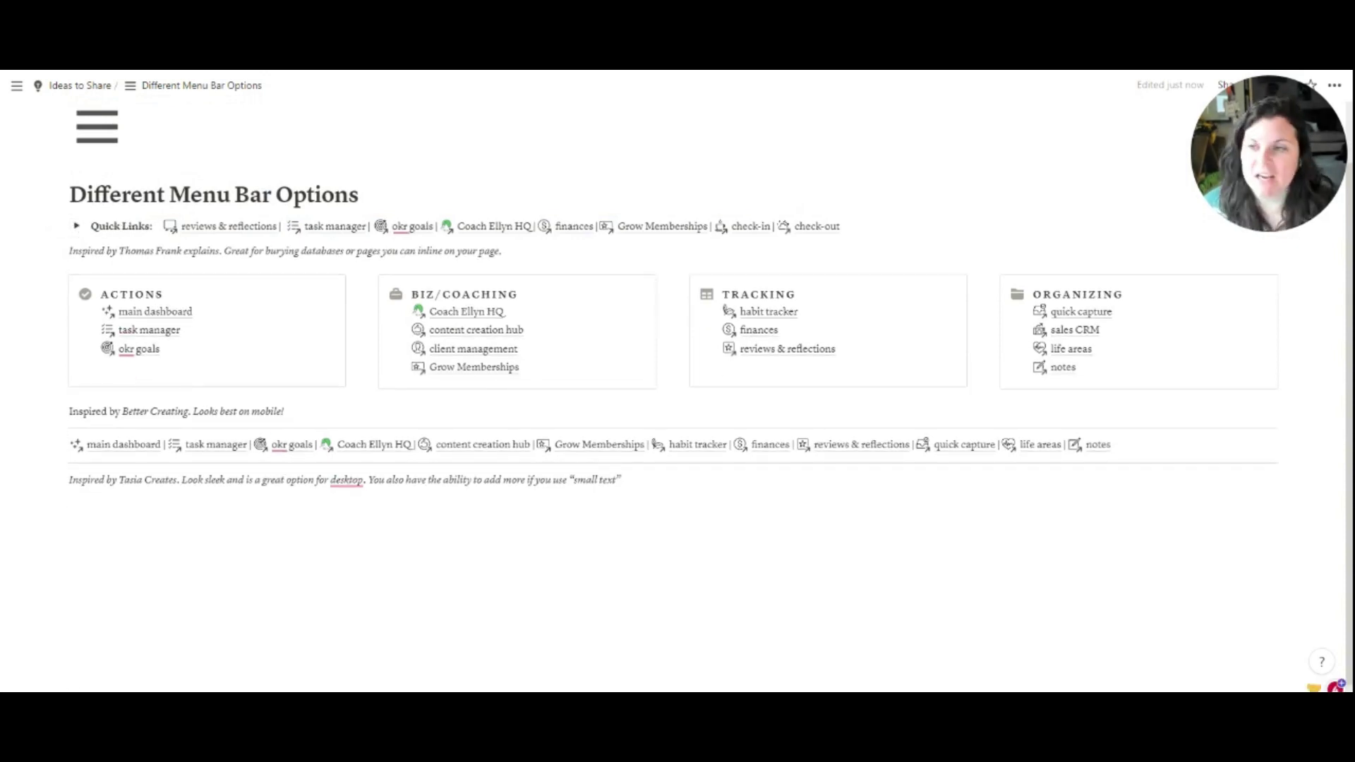
# Convert the Quick Links toggle back to plain text and delete the empty line beneath it.
pyautogui.press('BackSpace')
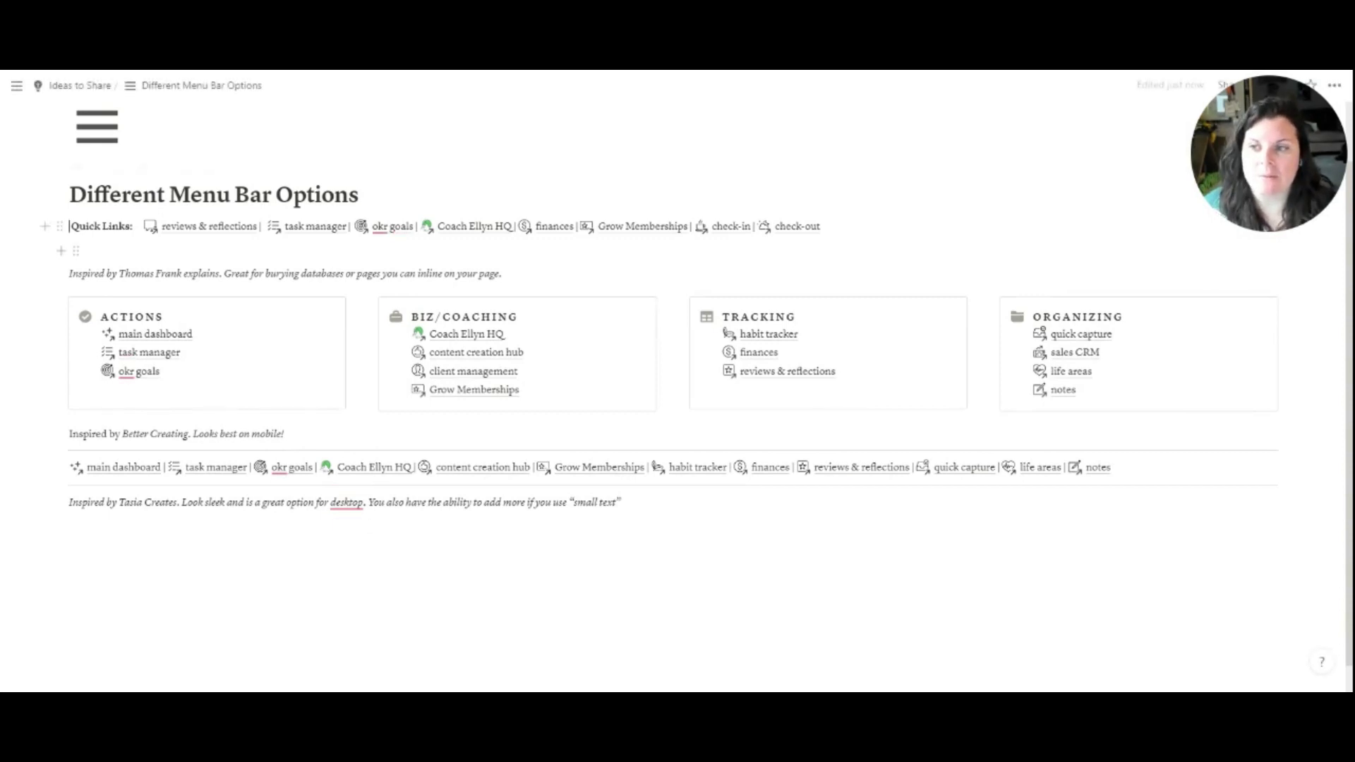
pyautogui.click(71, 250)
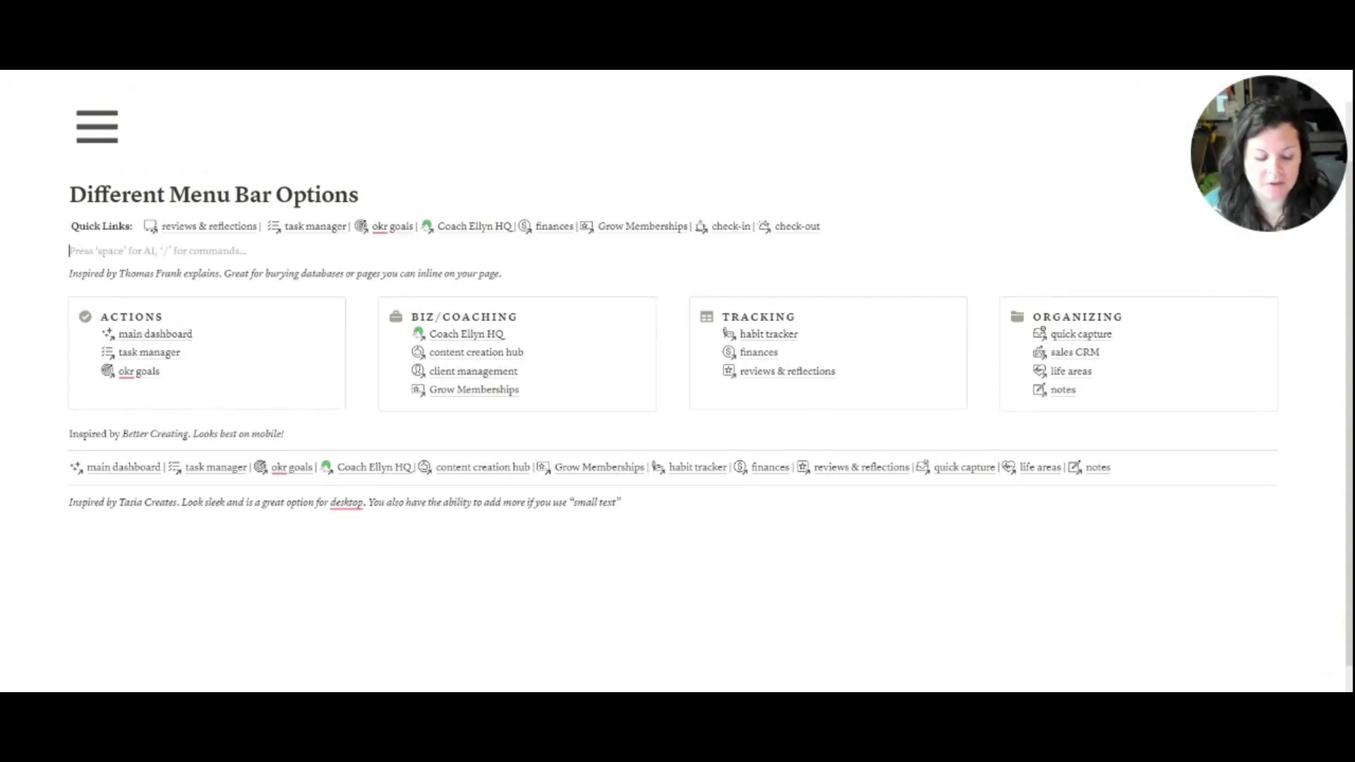
pyautogui.press('BackSpace')
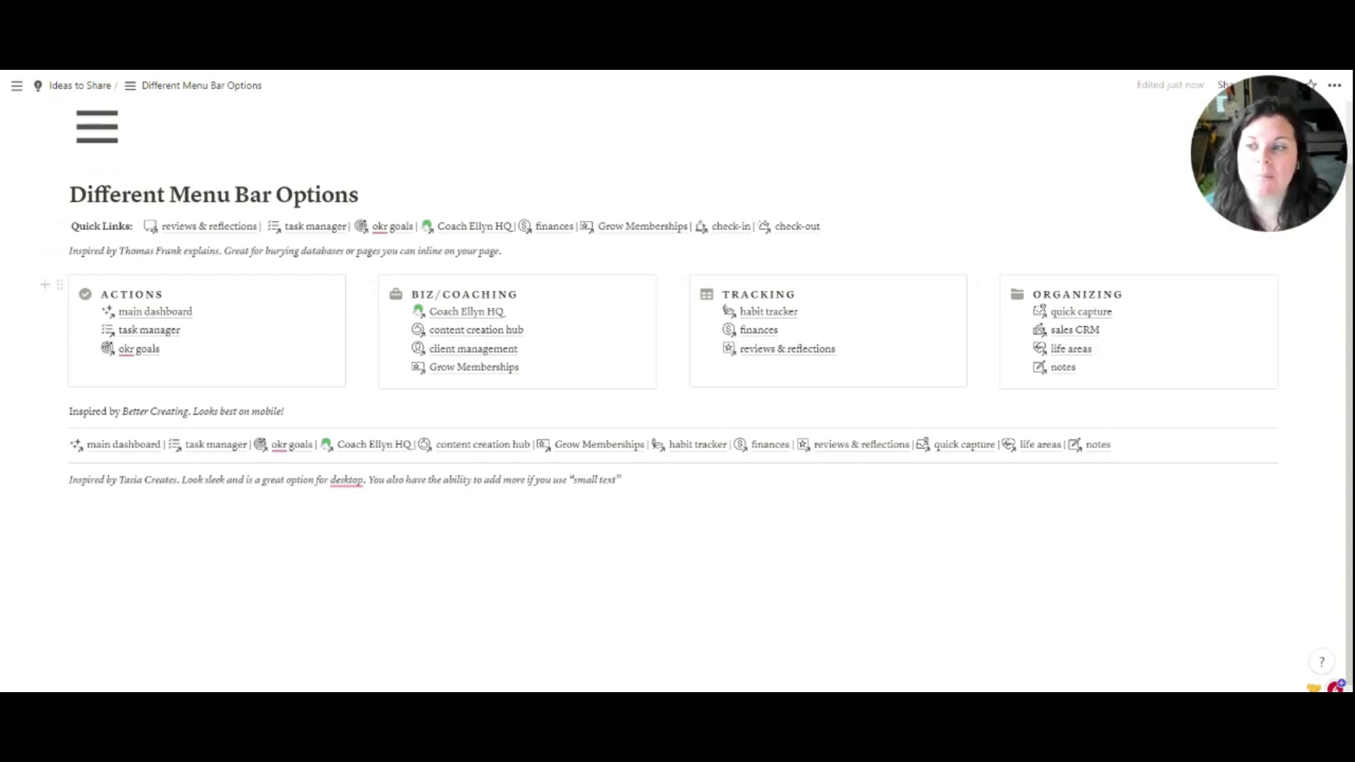
pyautogui.moveTo(21, 273); pyautogui.dragTo(1173, 375)
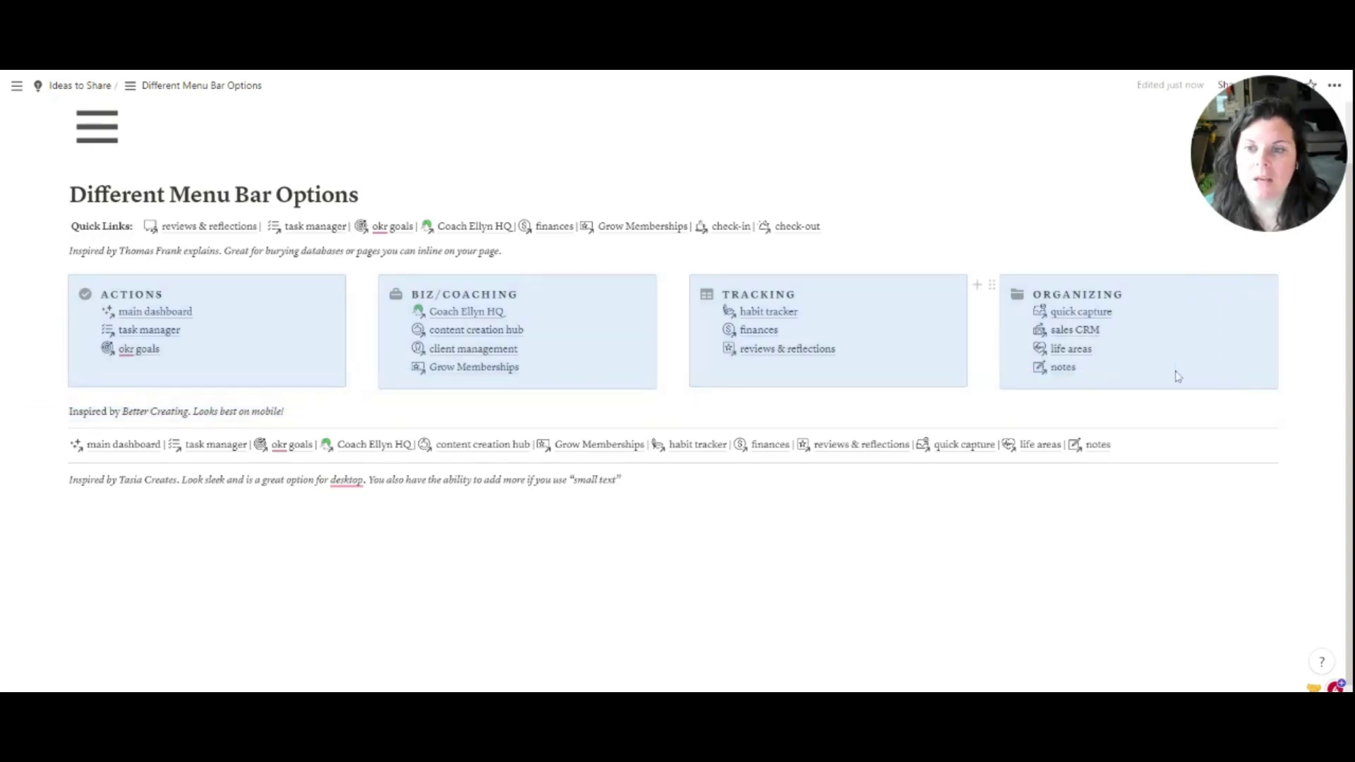
pyautogui.click(69, 501)
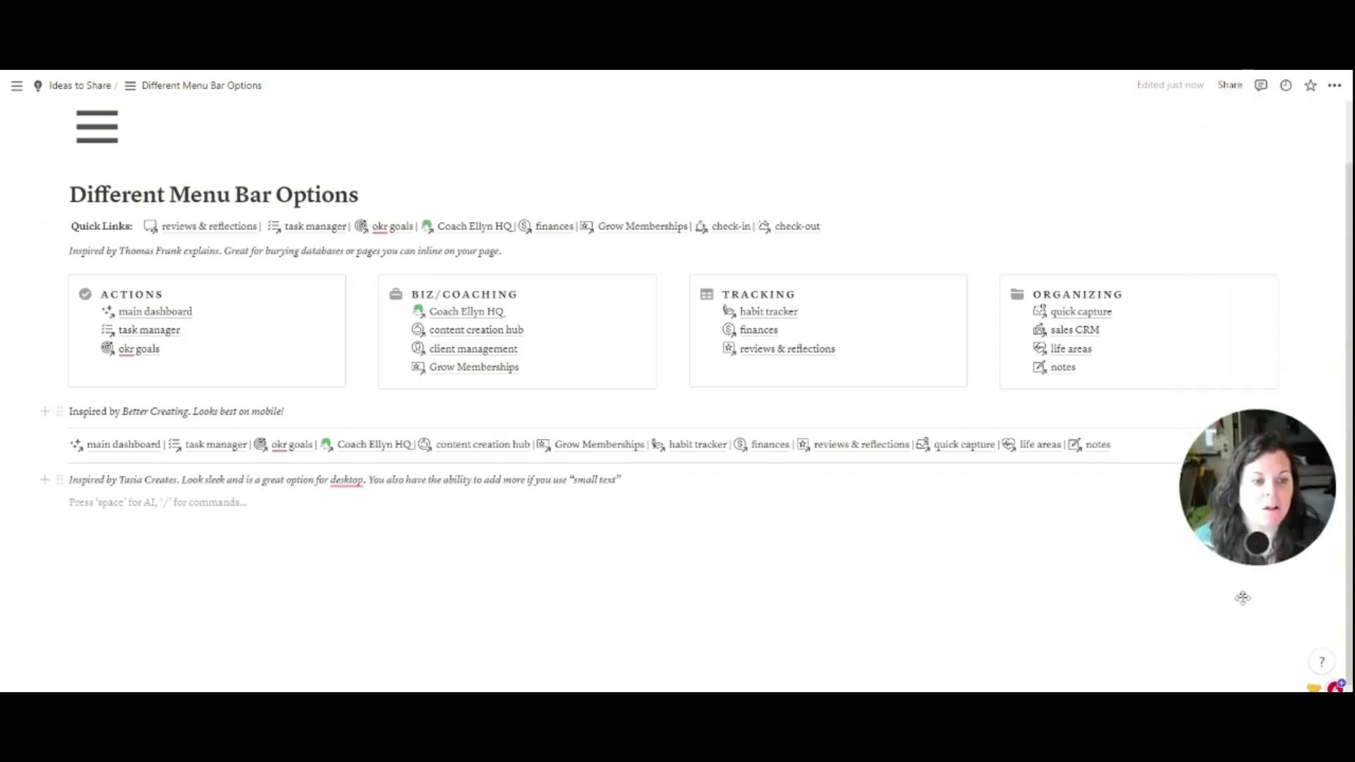
# Switch the page's Small text option off and back on to compare the text sizes.
pyautogui.click(1334, 85)
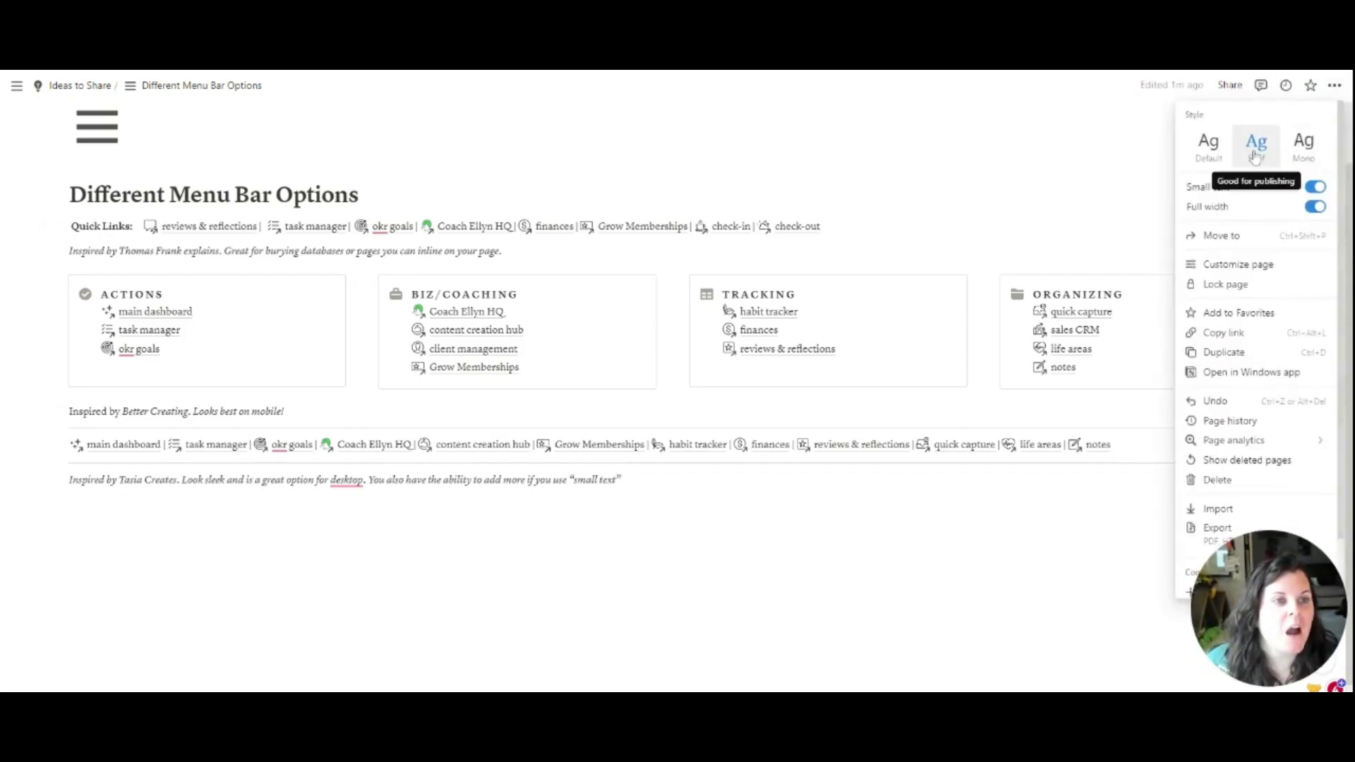
pyautogui.click(1315, 190)
pyautogui.click(1315, 188)
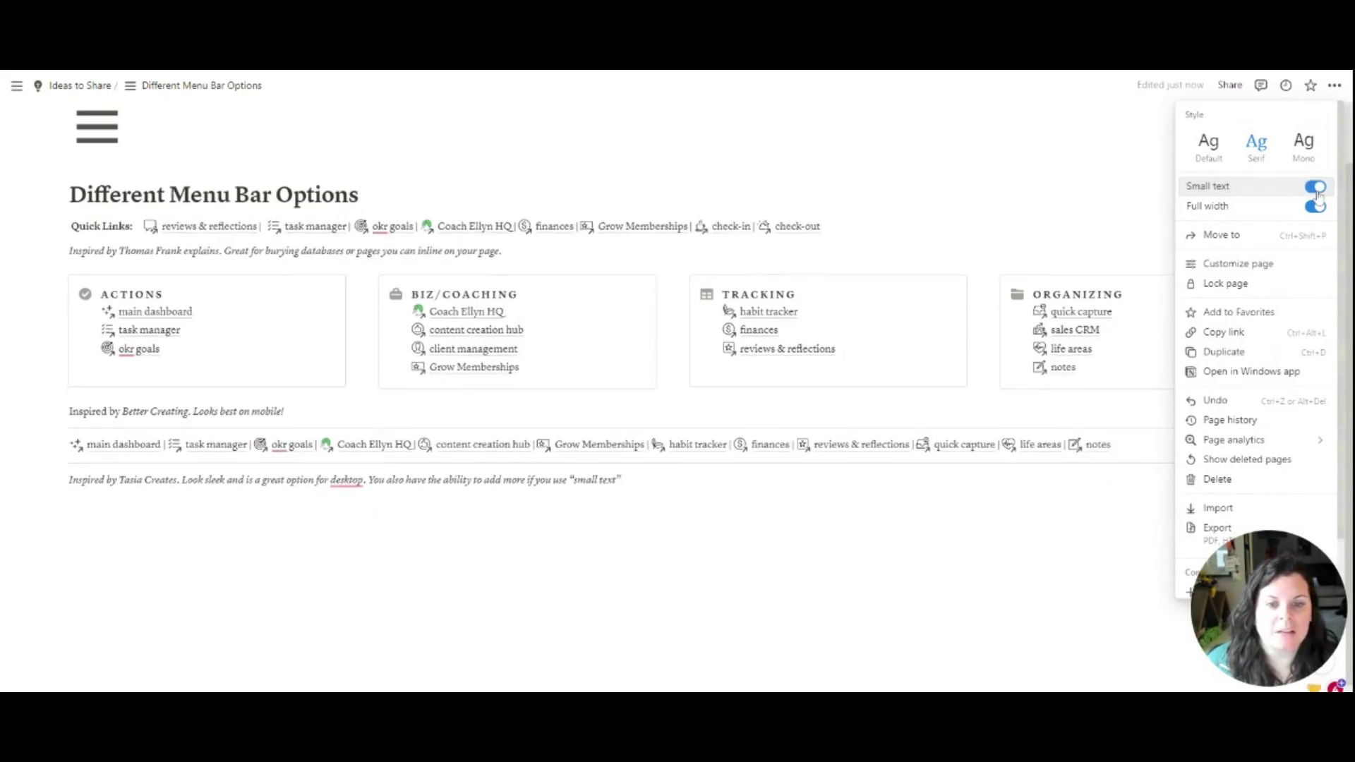
pyautogui.click(1315, 187)
pyautogui.click(1315, 188)
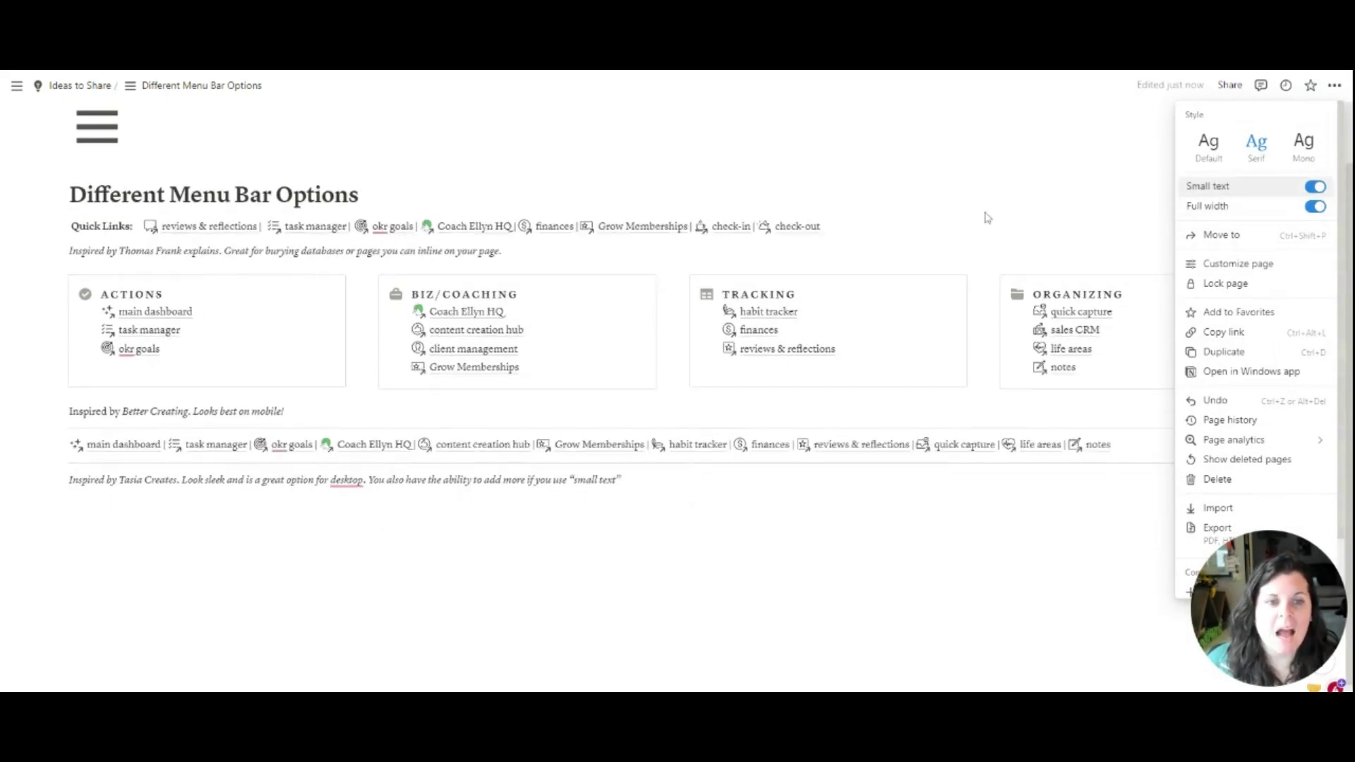
pyautogui.click(1247, 583)
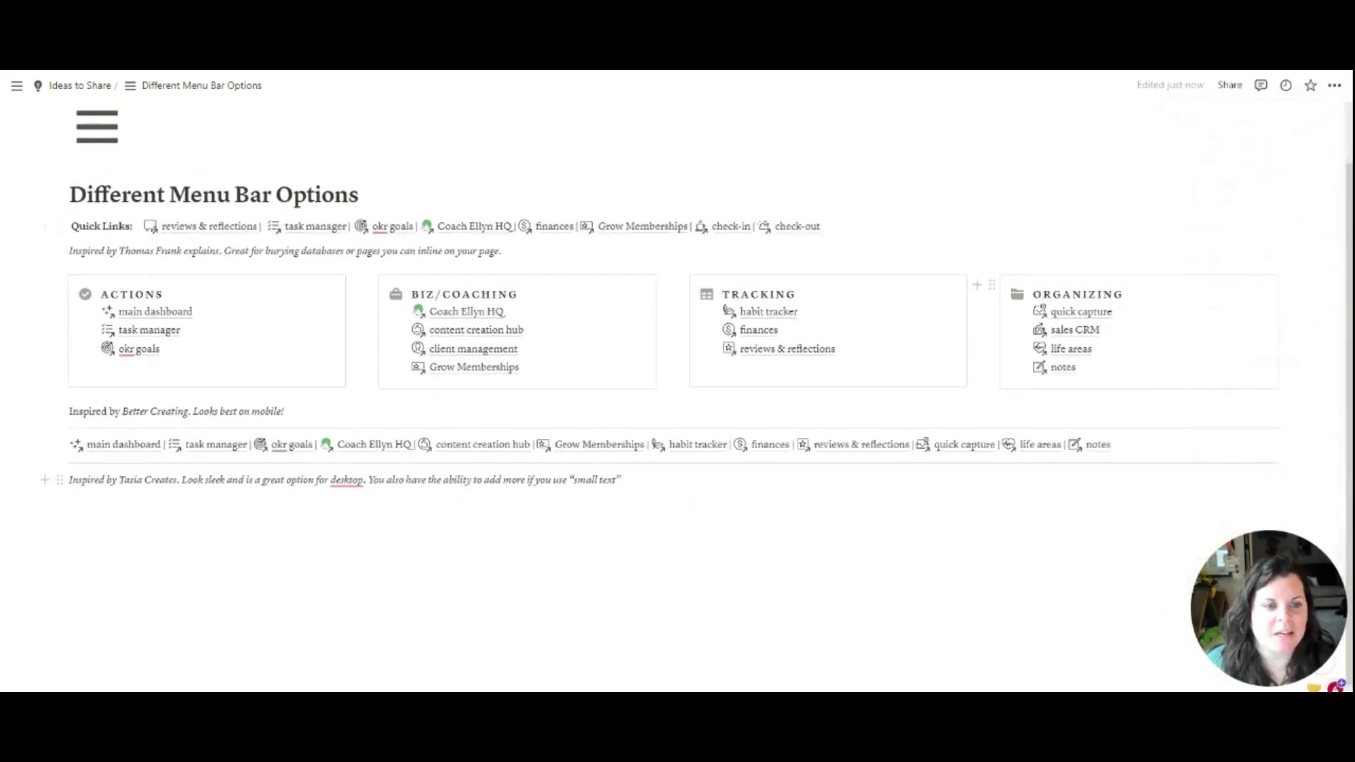
pyautogui.moveTo(1247, 582); pyautogui.dragTo(1275, 80)
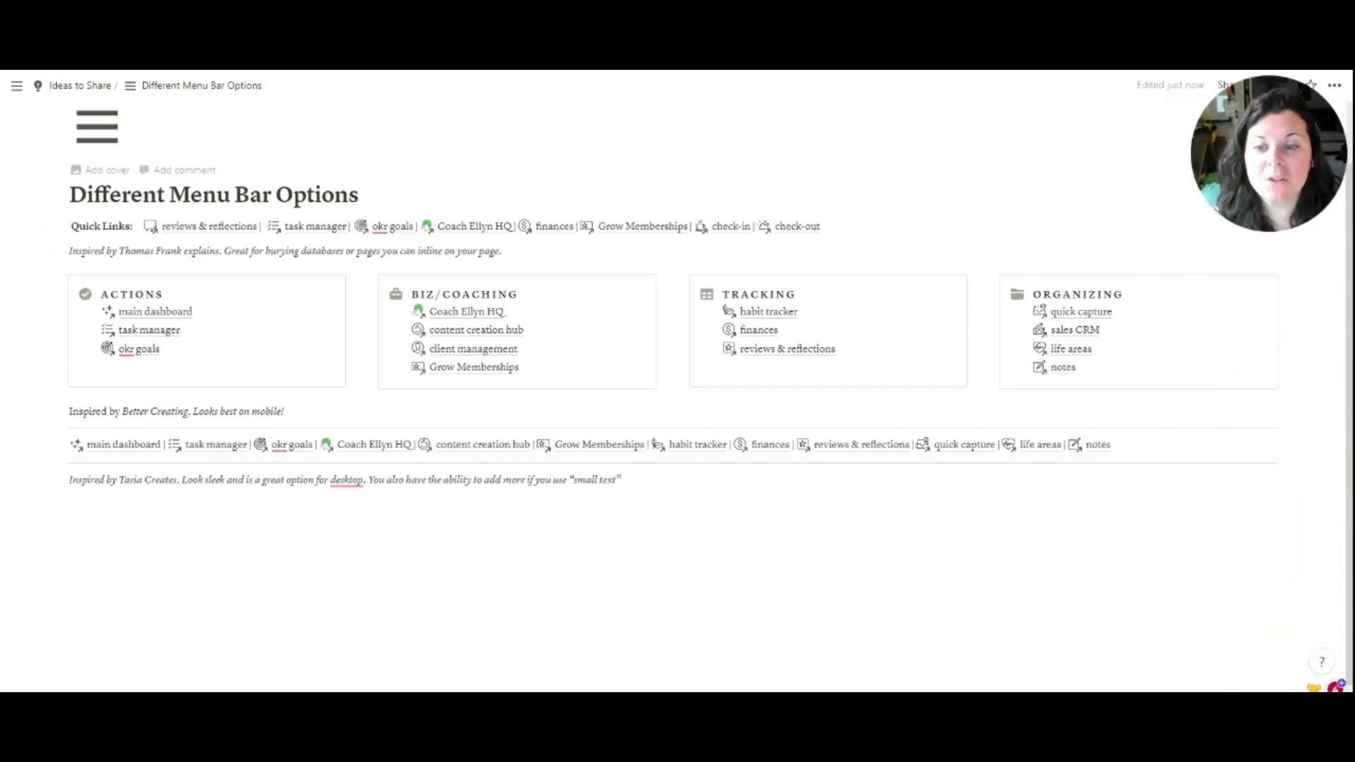
# Insert a divider on a new line below the last menu bar example's description.
pyautogui.click(69, 502)
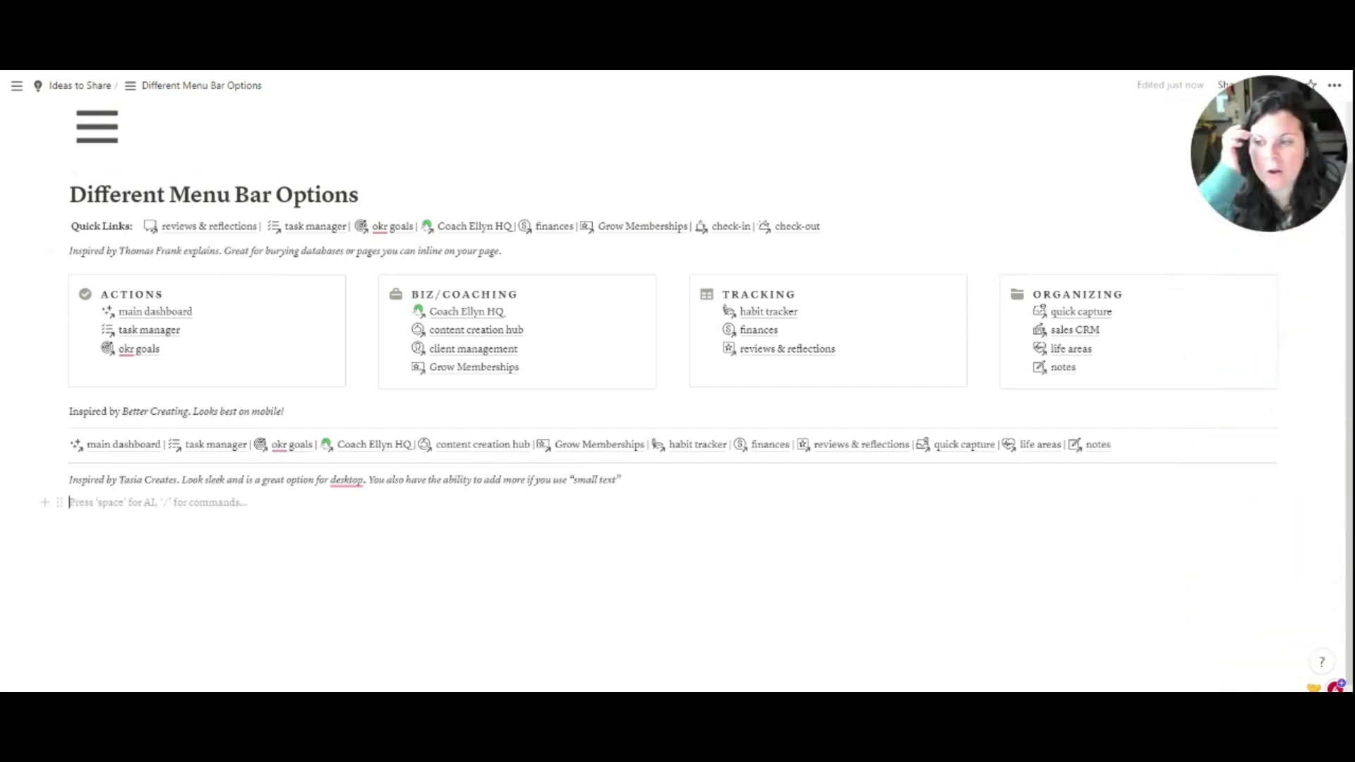
pyautogui.write('---')
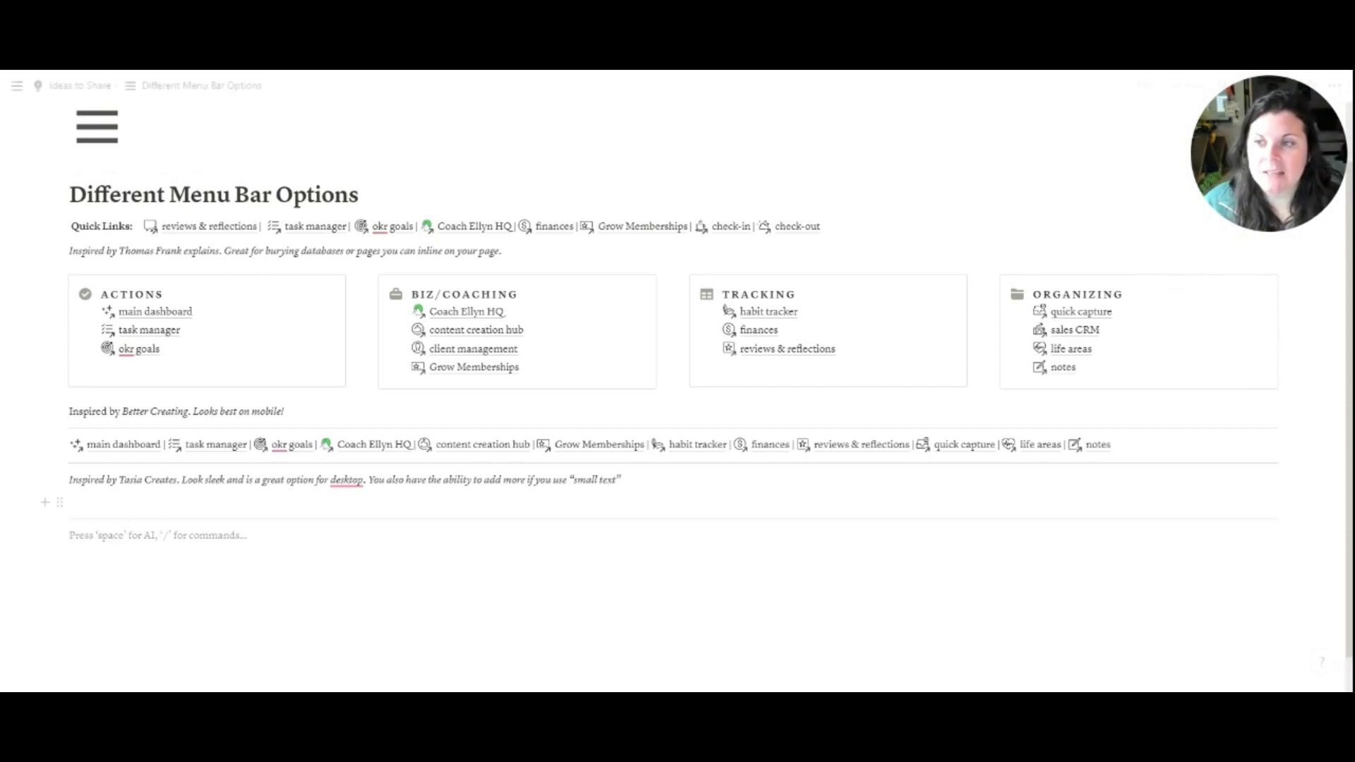
pyautogui.scroll(-1, 272, 448)
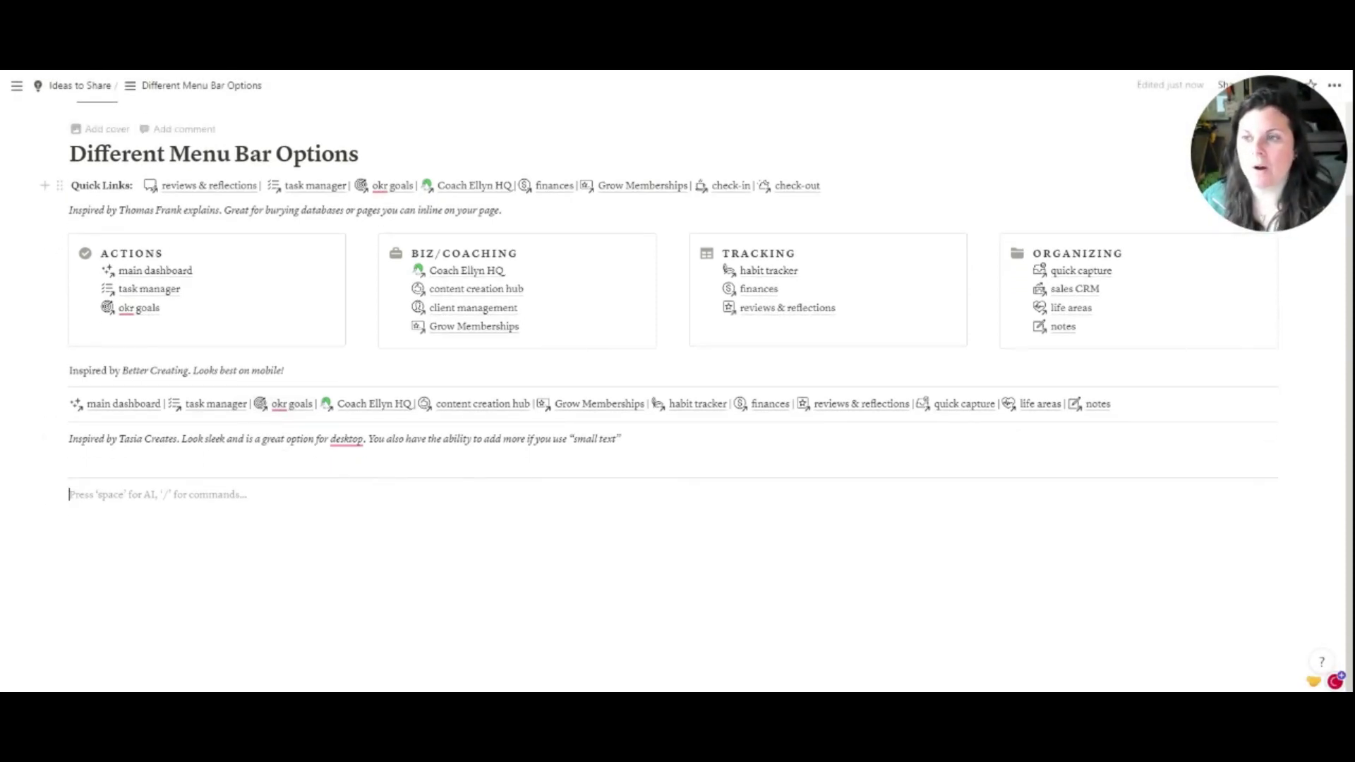
# Insert an empty synced block on the line below the new divider.
pyautogui.moveTo(71, 186); pyautogui.dragTo(502, 210)
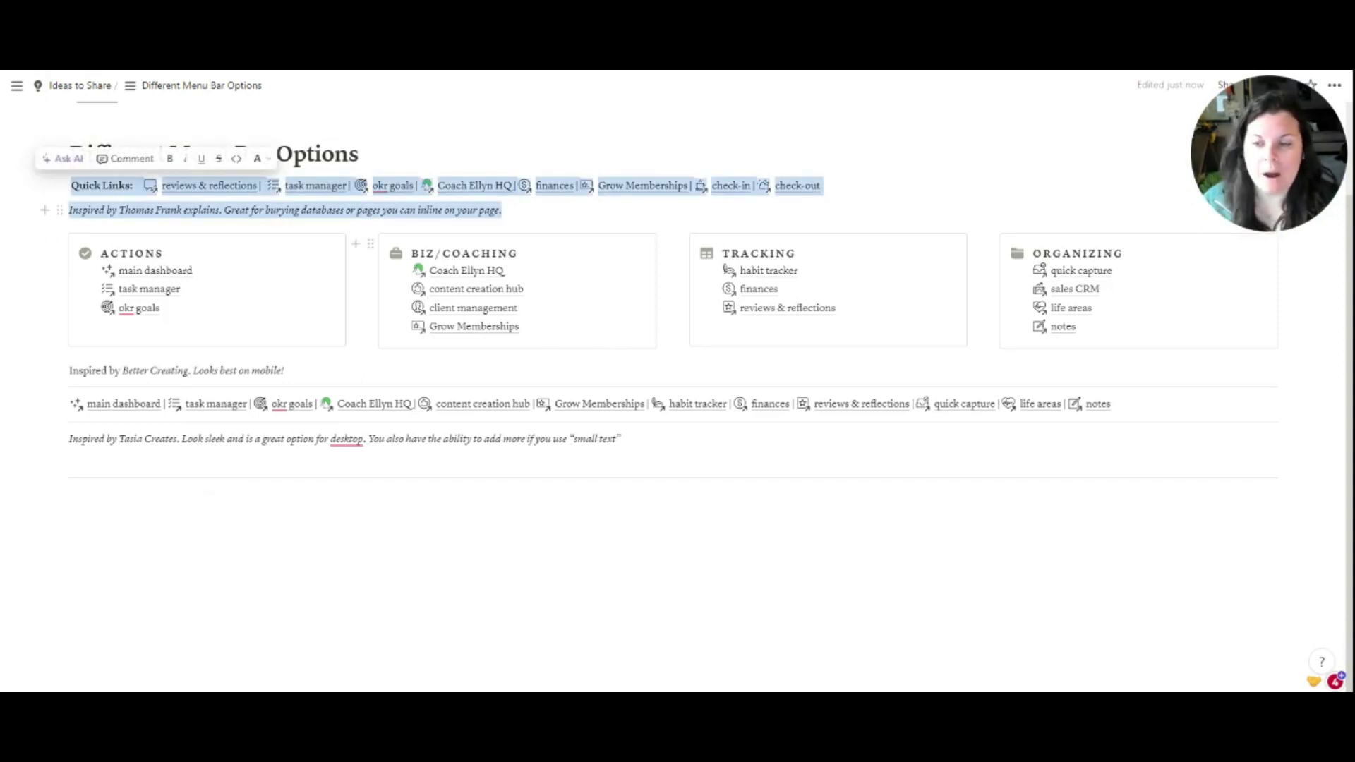
pyautogui.click(69, 493)
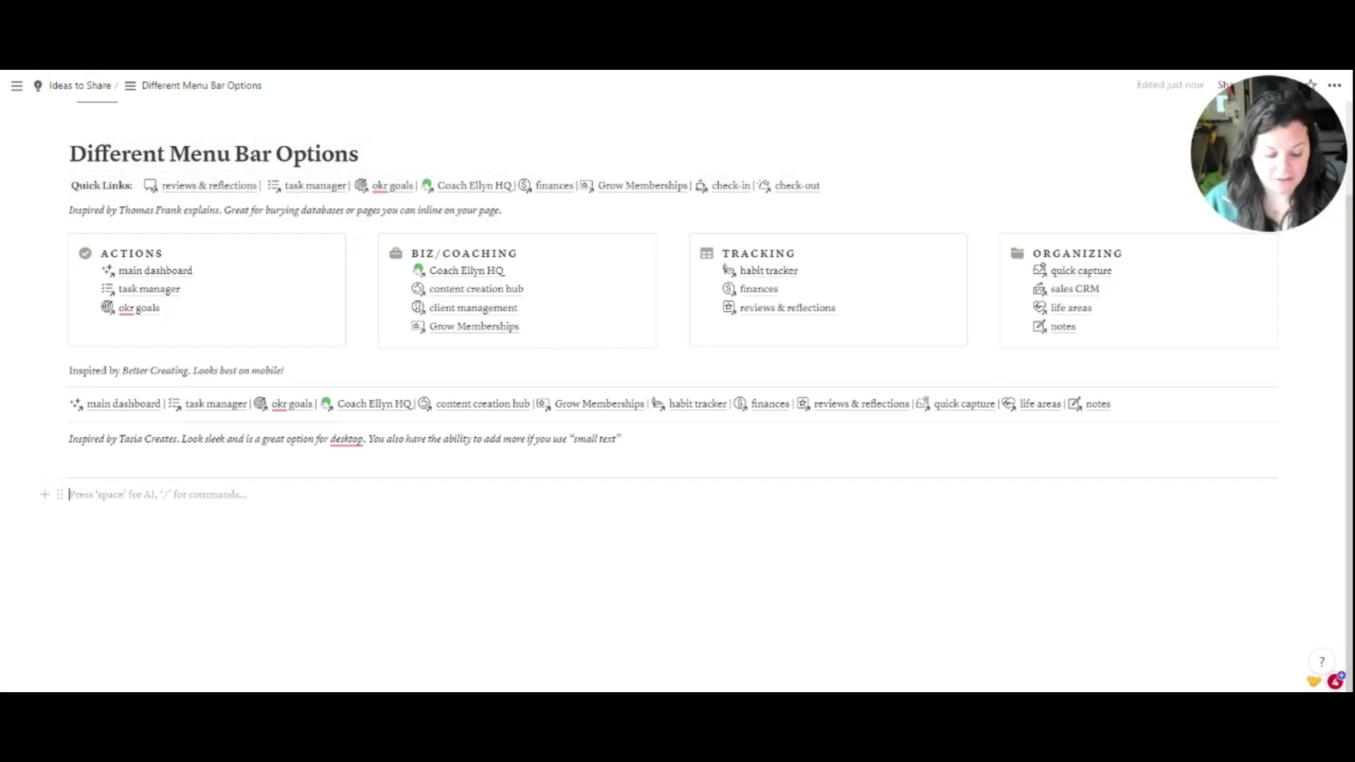
pyautogui.write('/sync')
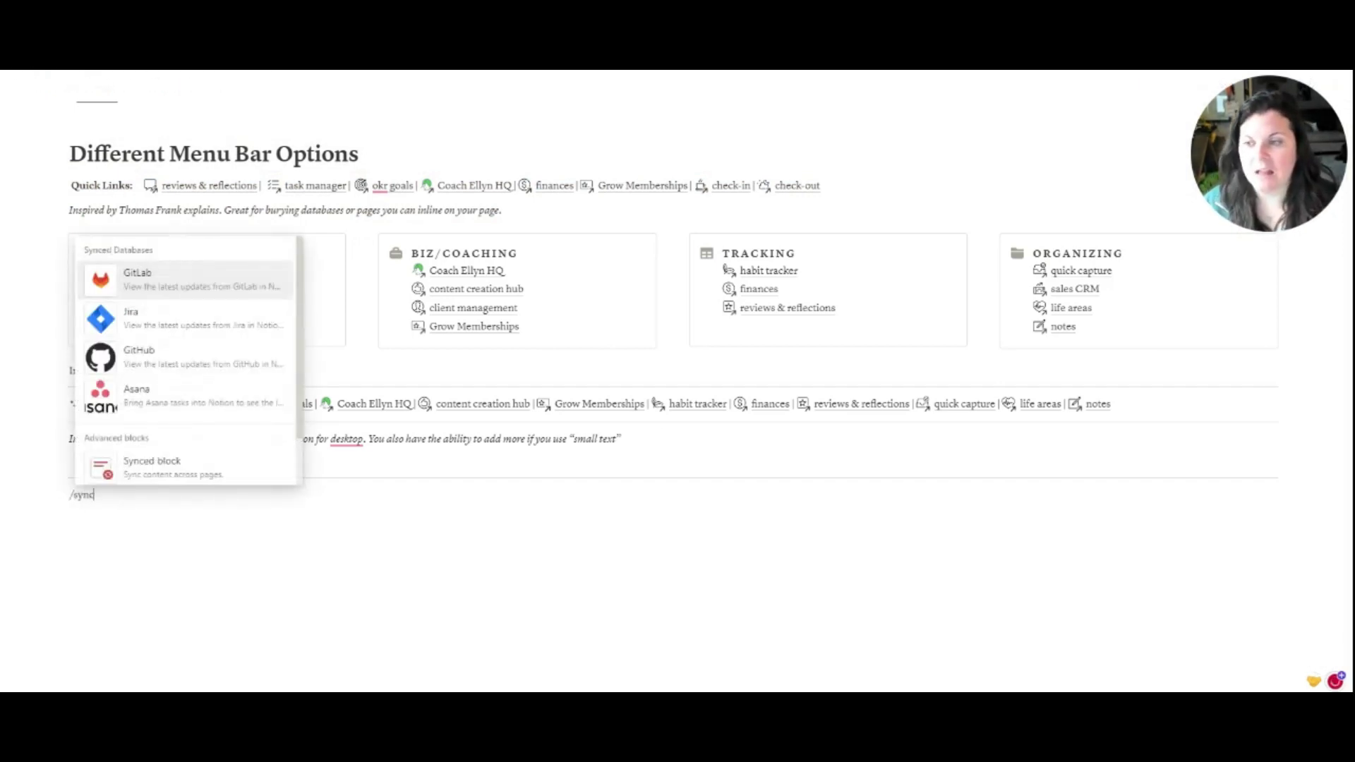
pyautogui.click(204, 471)
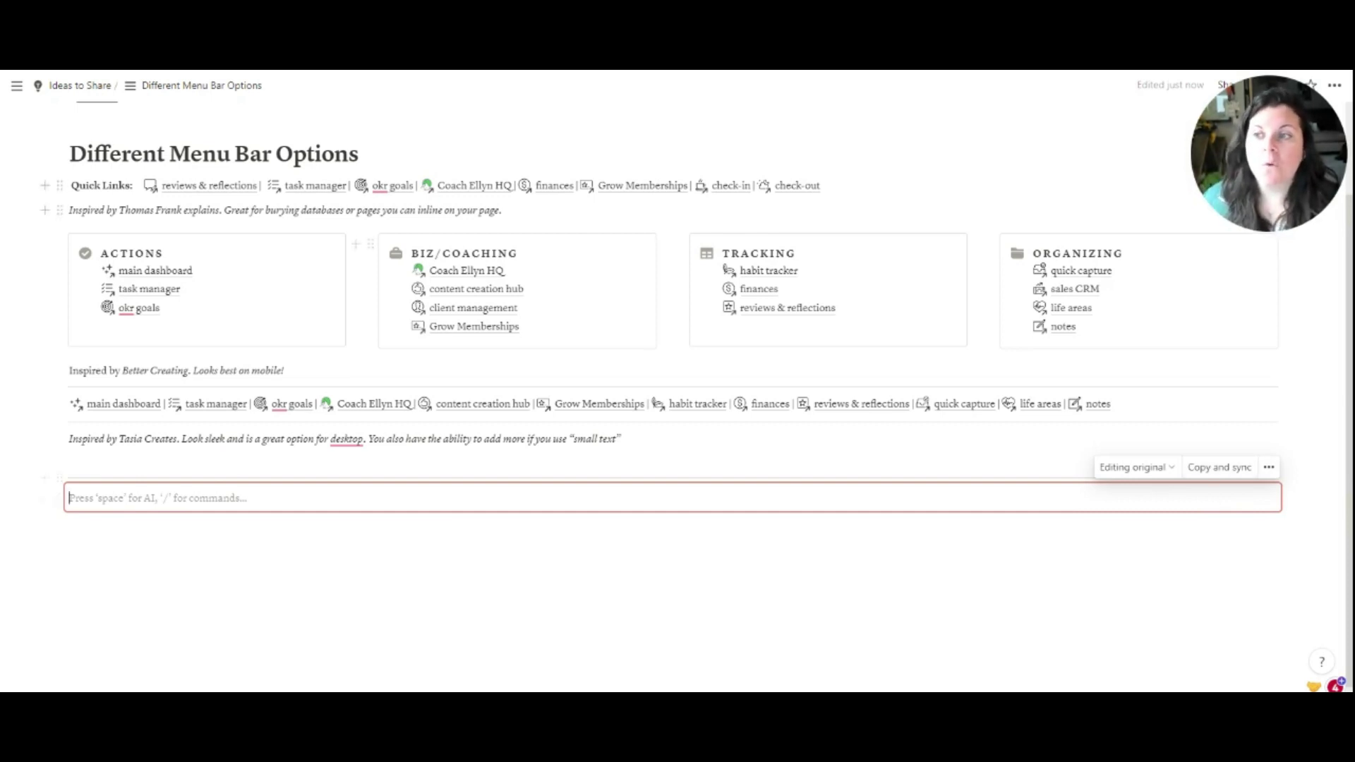
# Enter the label "Quick Links/Menu:" in the synced block.
pyautogui.write('Quck')
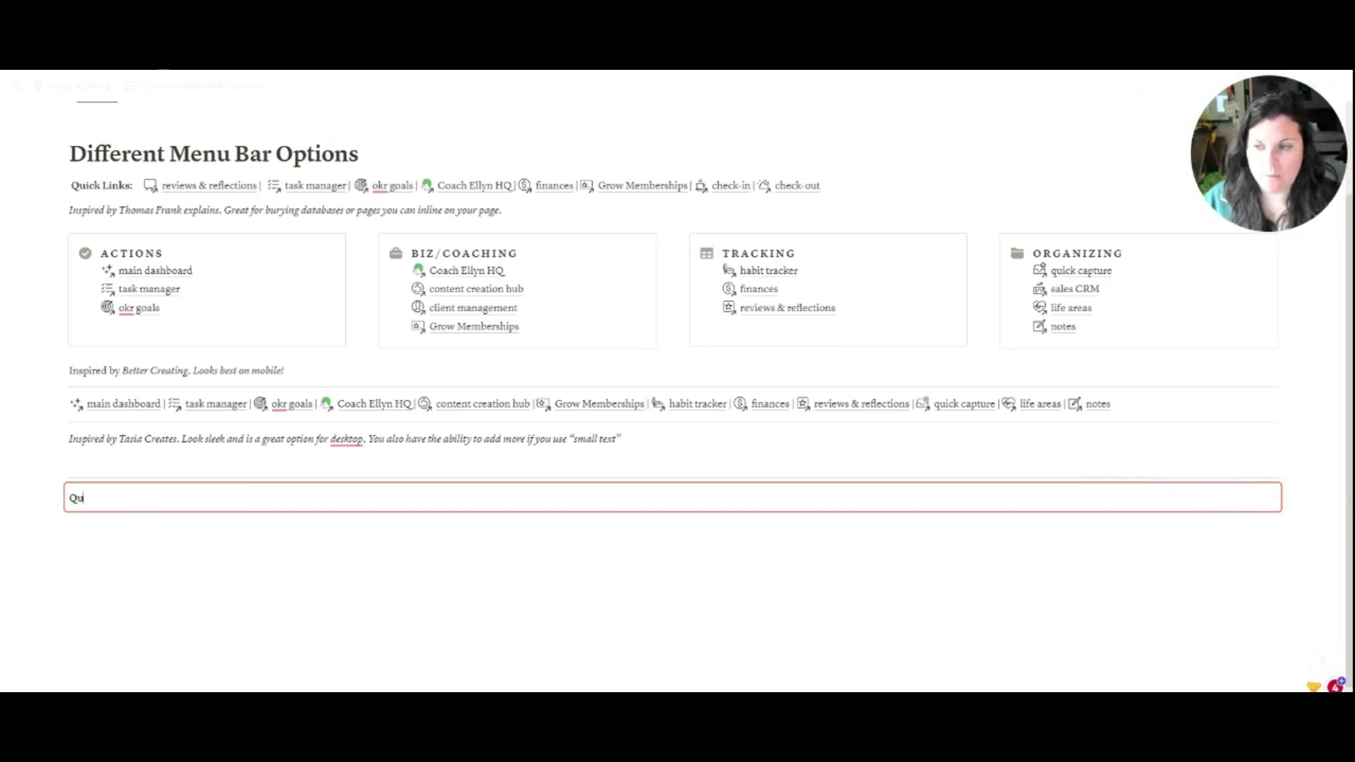
pyautogui.press('BackSpace')
pyautogui.press('BackSpace')
pyautogui.write('ick L')
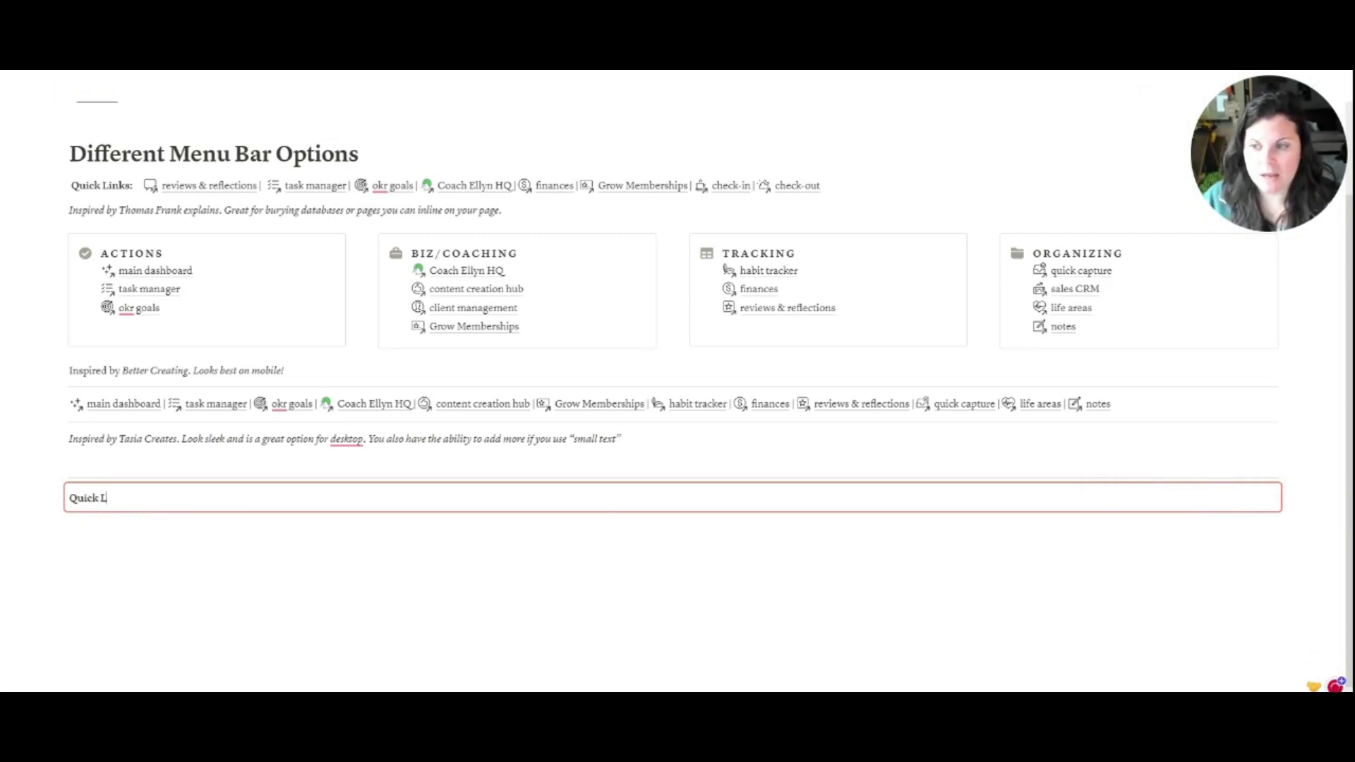
pyautogui.write('inks/Menu:')
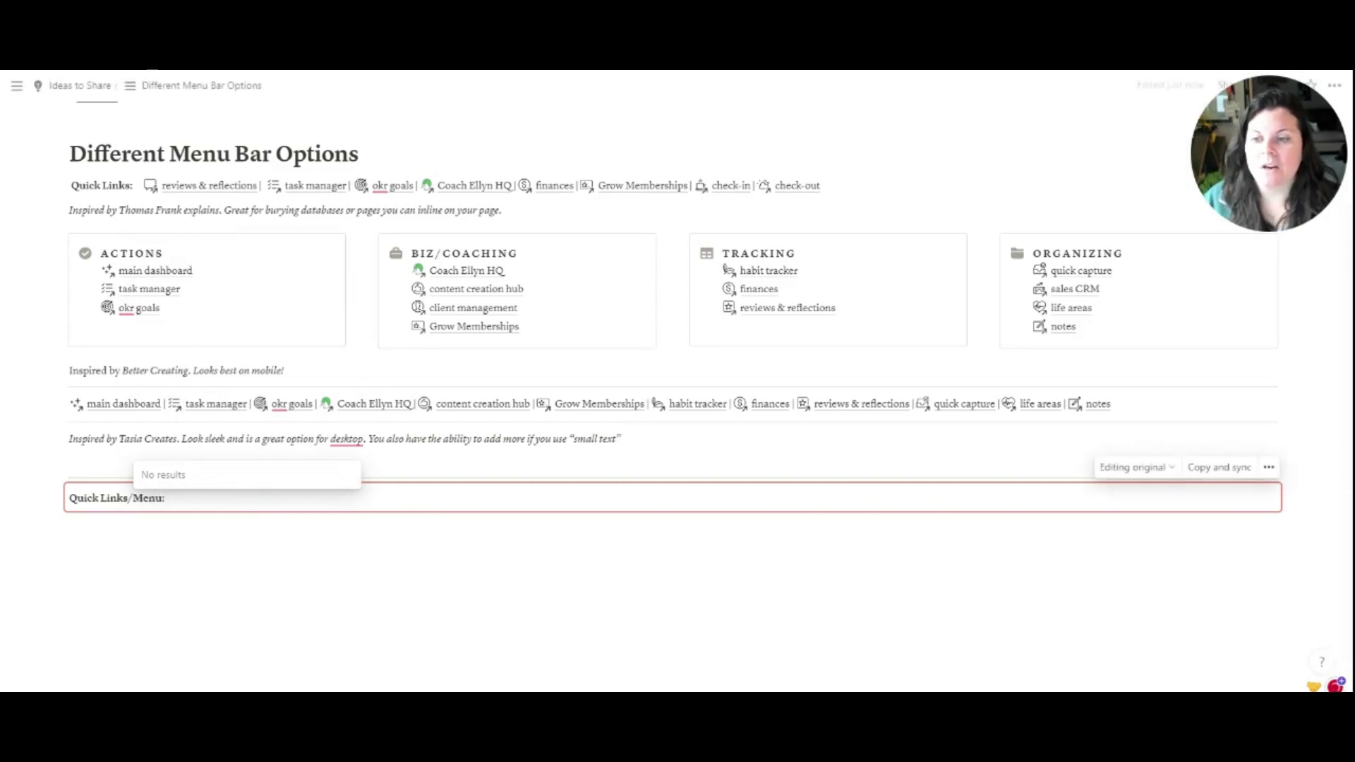
pyautogui.press('Escape')
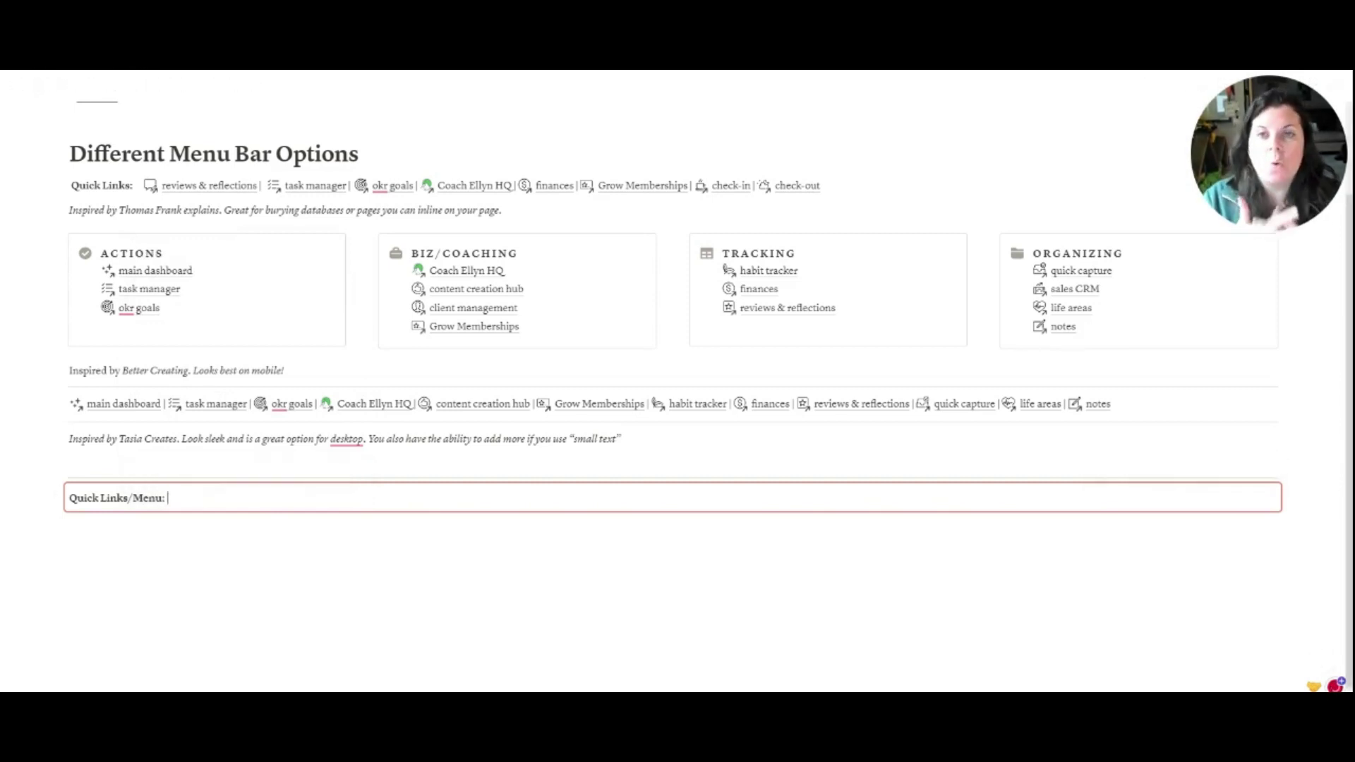
# Add inline page links to home and main dashboard after the label, each followed by a "|" separator.
pyautogui.write('@')
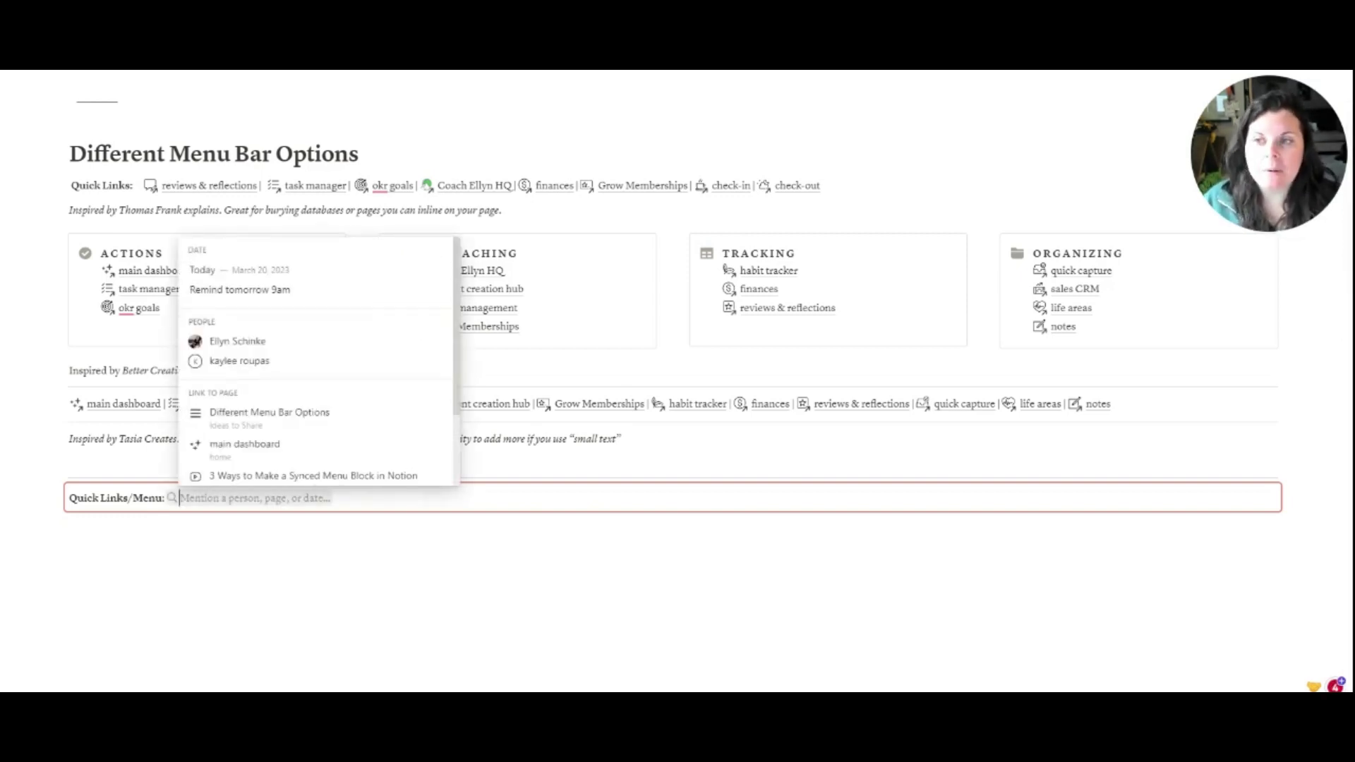
pyautogui.write('home')
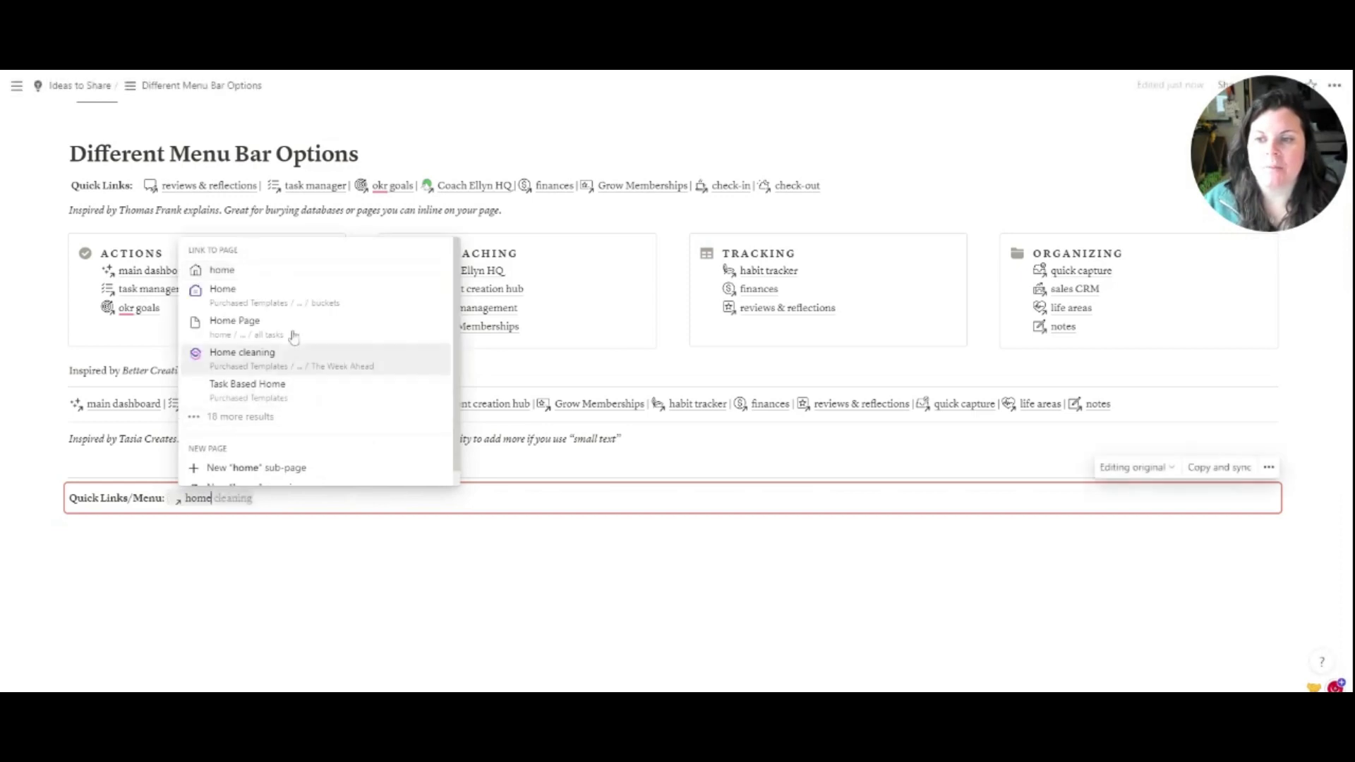
pyautogui.press('Return')
pyautogui.write('|')
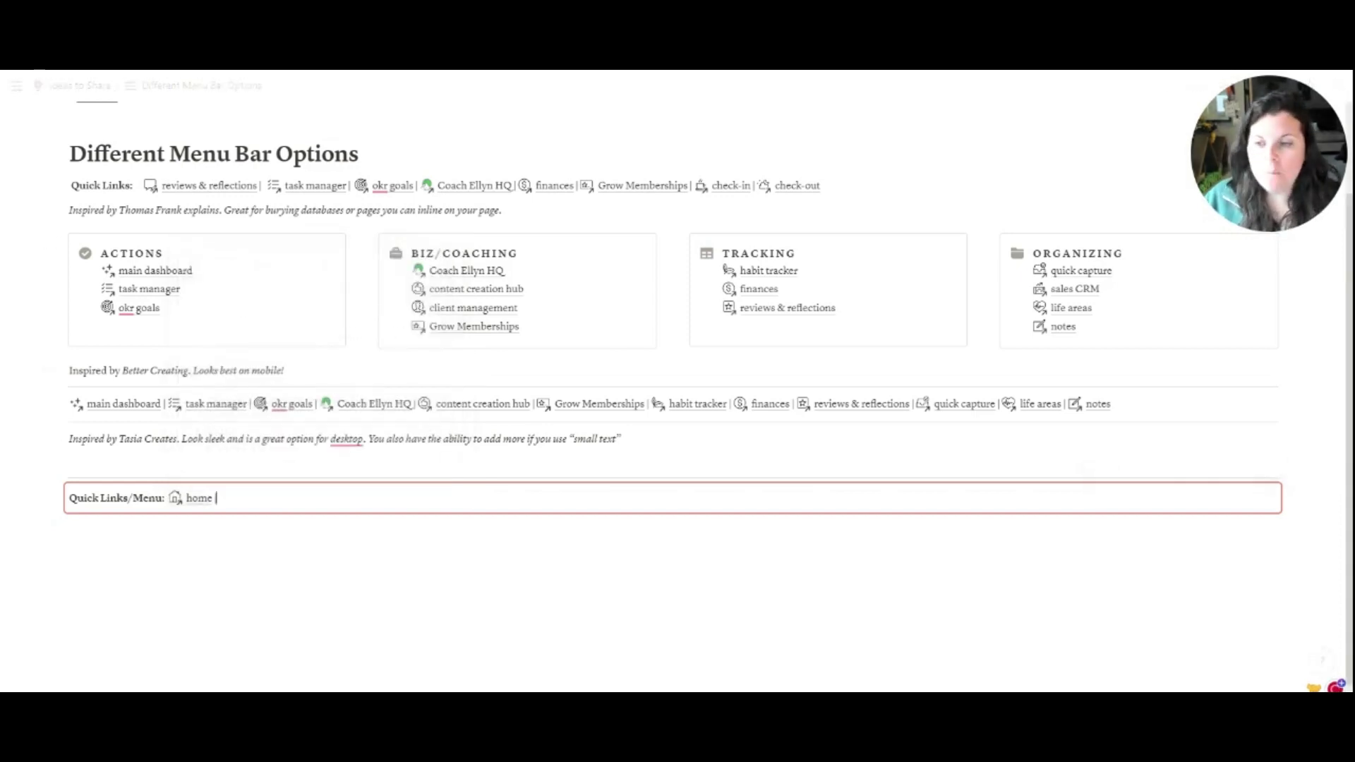
pyautogui.write('@m')
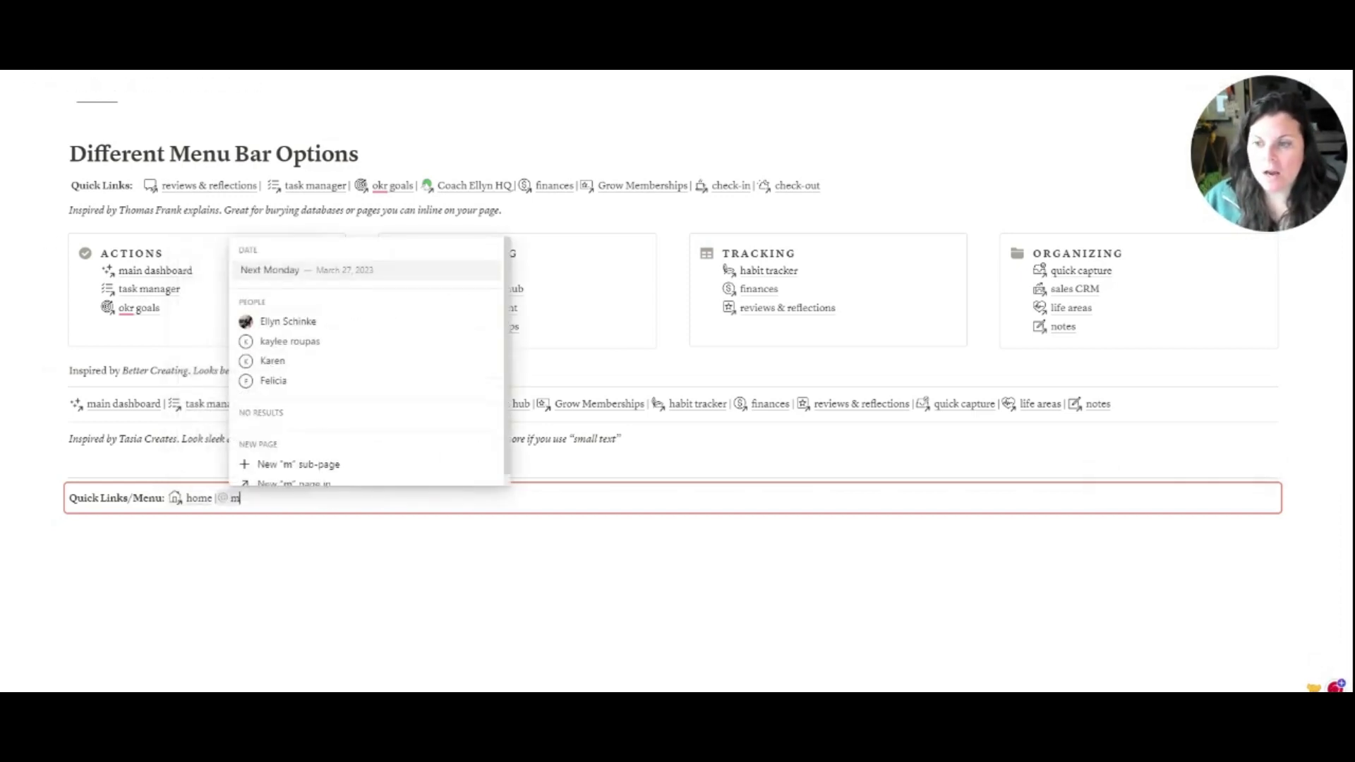
pyautogui.write('aindashboard')
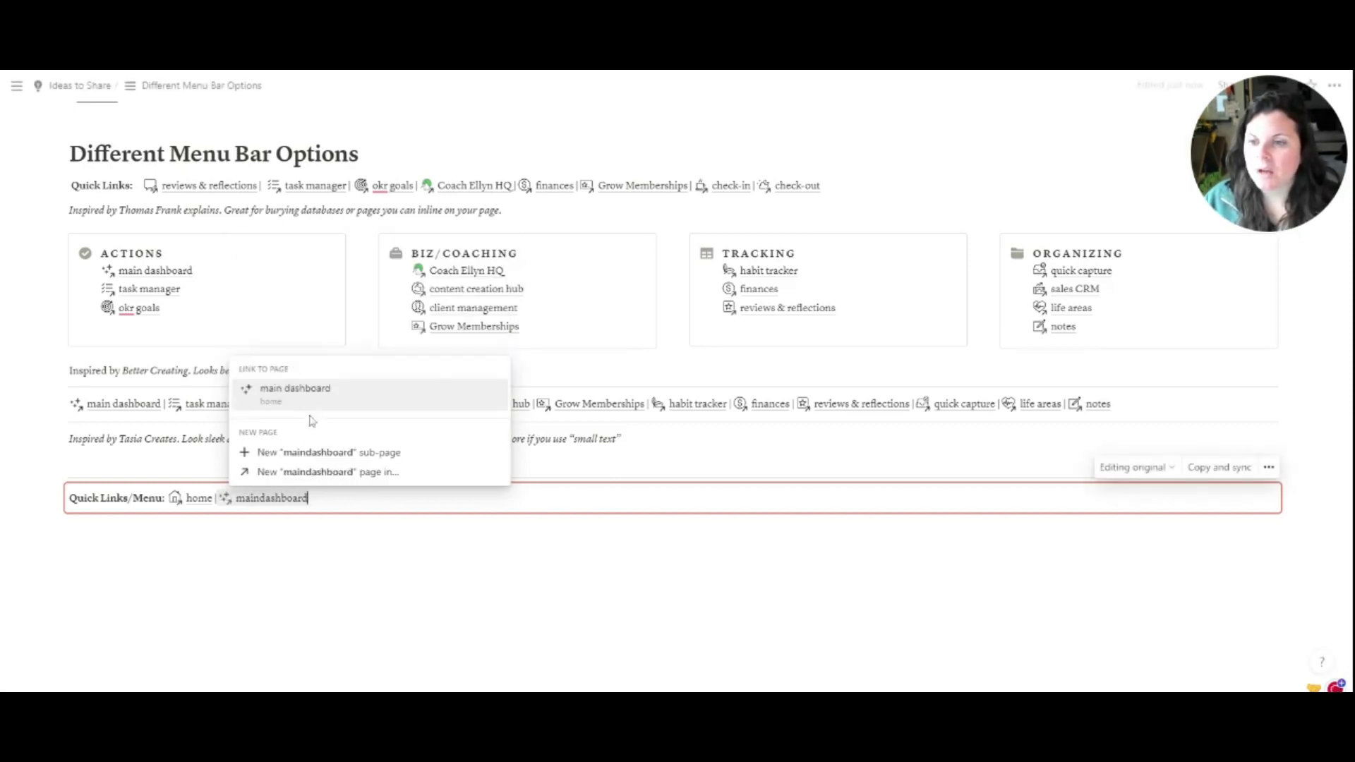
pyautogui.press('Return')
pyautogui.write('|')
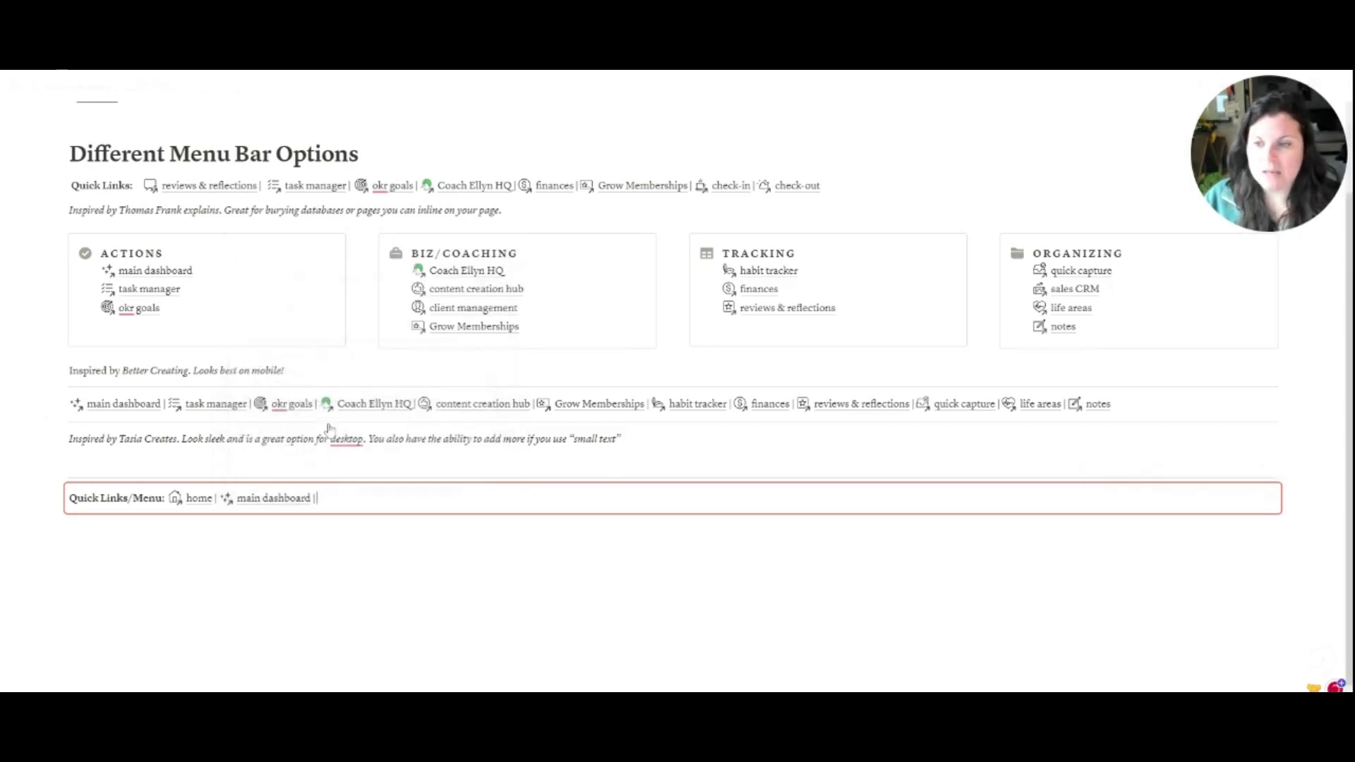
# Continue the Quick Links/Menu line with inline page links to the main dashboard's habit tracker and health & fitness, separated by "|".
pyautogui.write('@habit tracker')
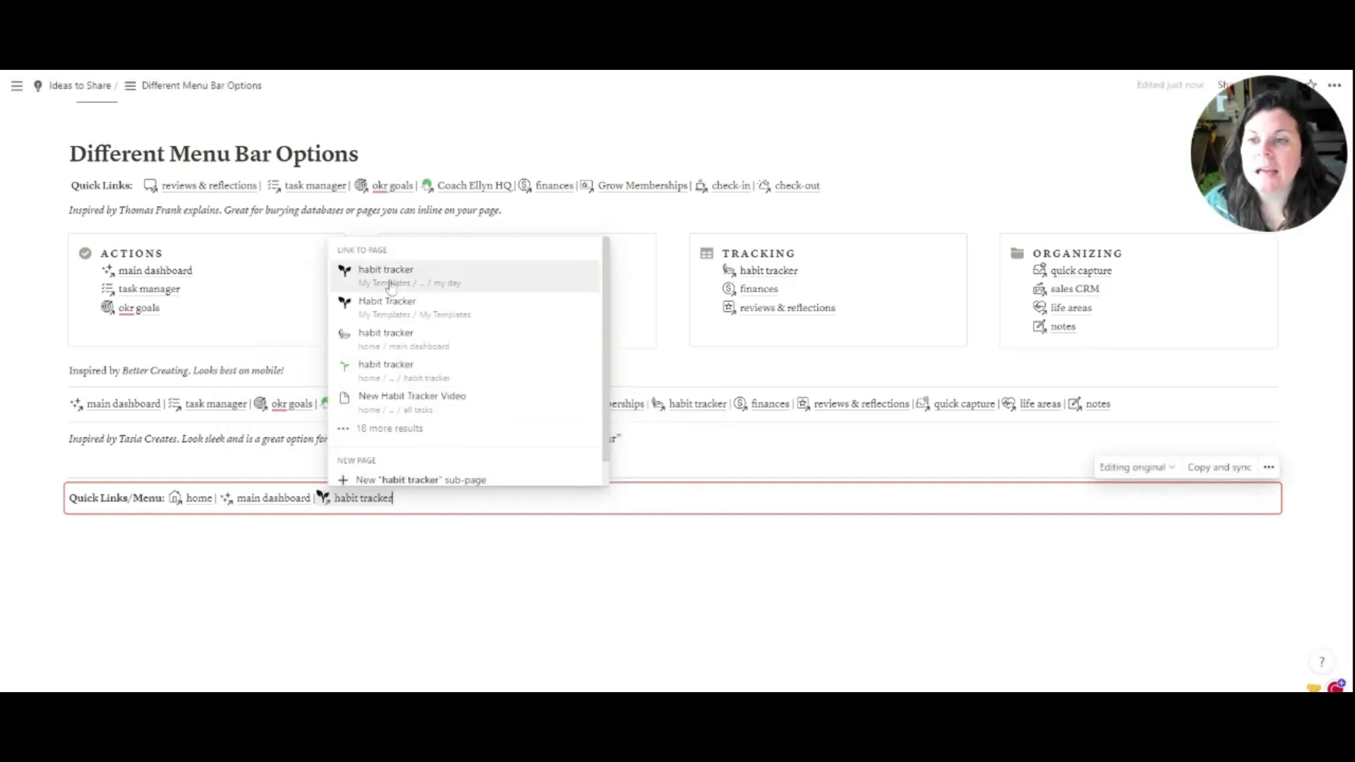
pyautogui.click(418, 345)
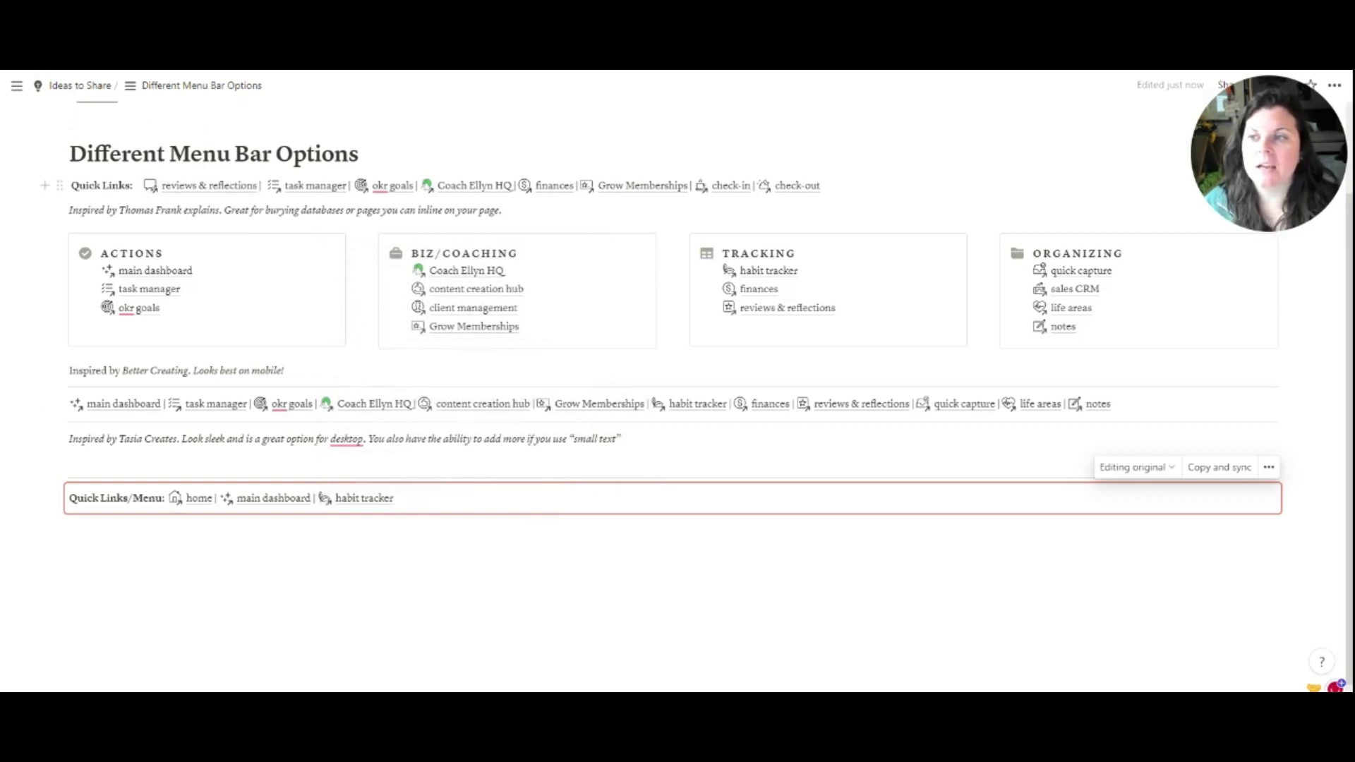
pyautogui.moveTo(71, 185); pyautogui.dragTo(821, 185)
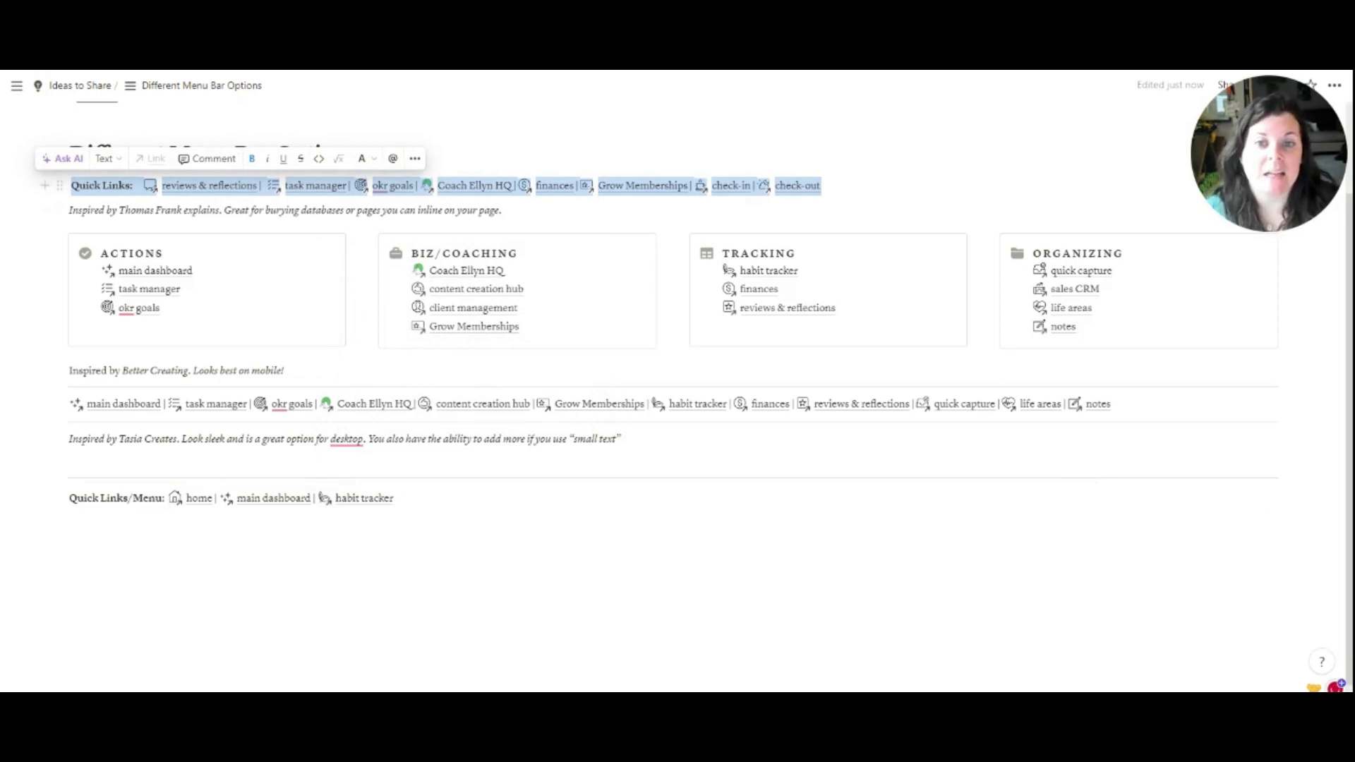
pyautogui.click(361, 194)
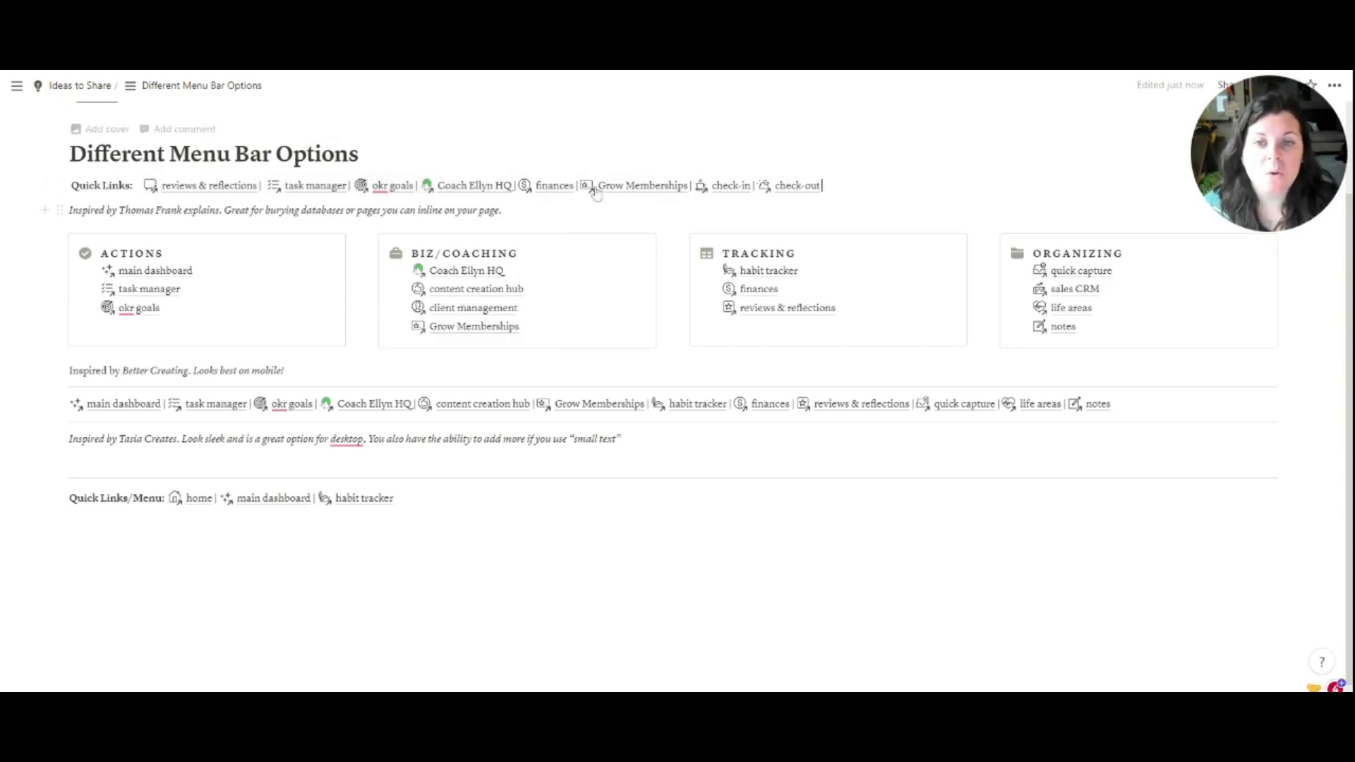
pyautogui.click(395, 498)
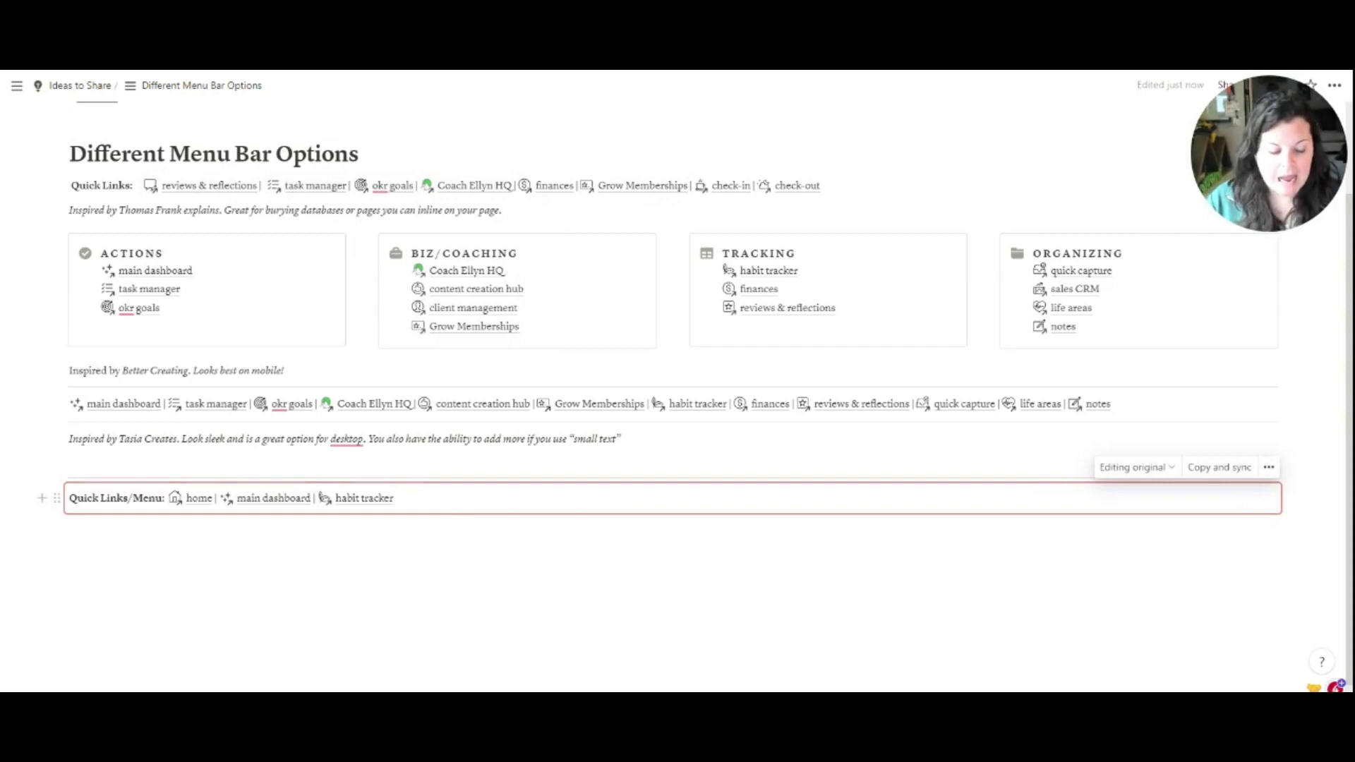
pyautogui.write('| @health')
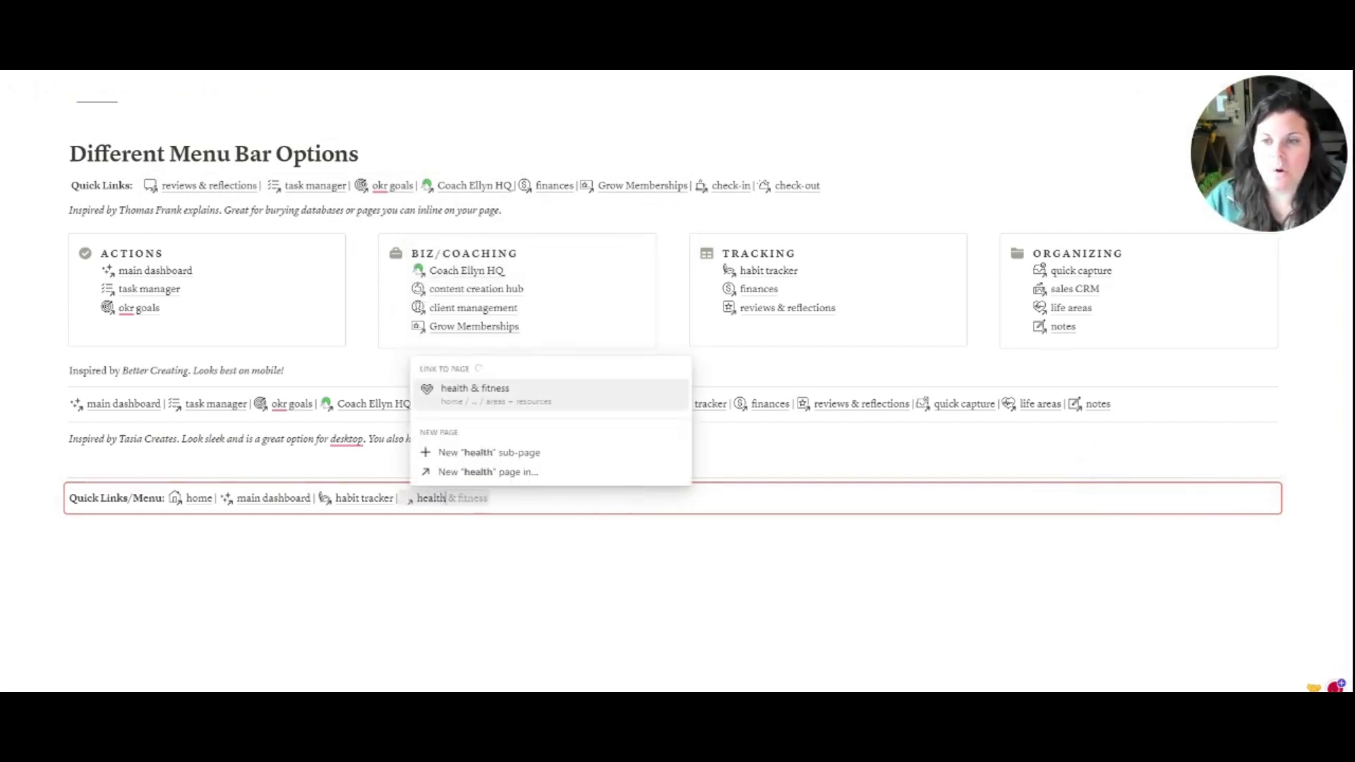
pyautogui.click(562, 276)
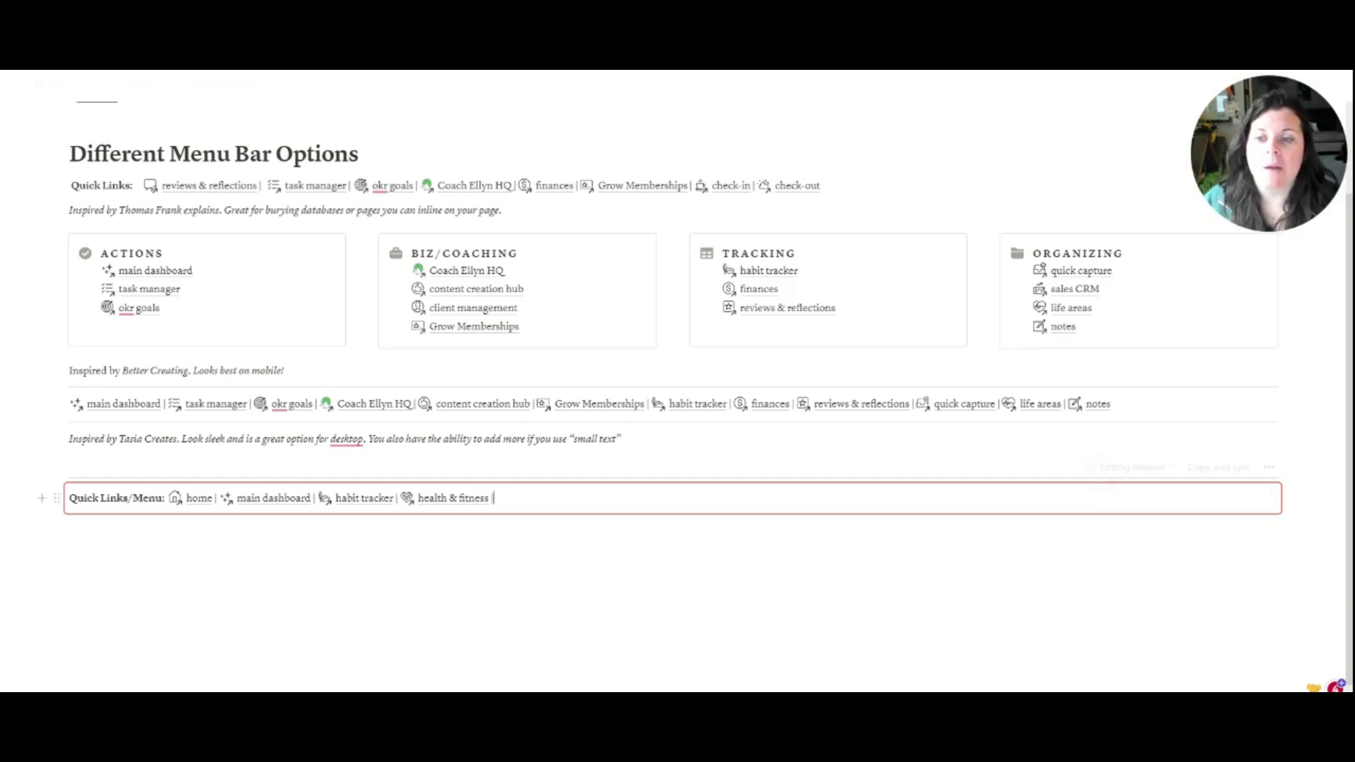
# Add an inline page link to Personal Growth from the life handbook after health & fitness, followed by a "|" separator.
pyautogui.write('@')
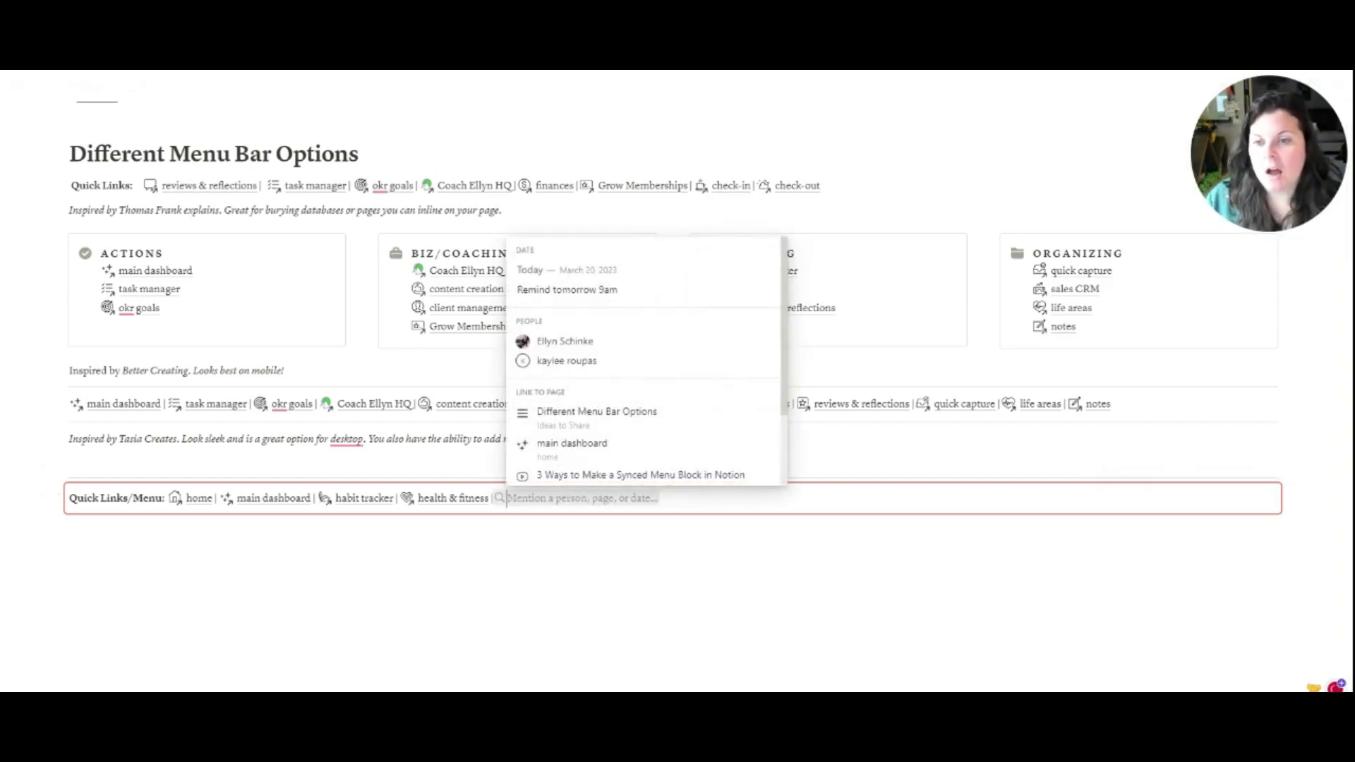
pyautogui.write('personal growth')
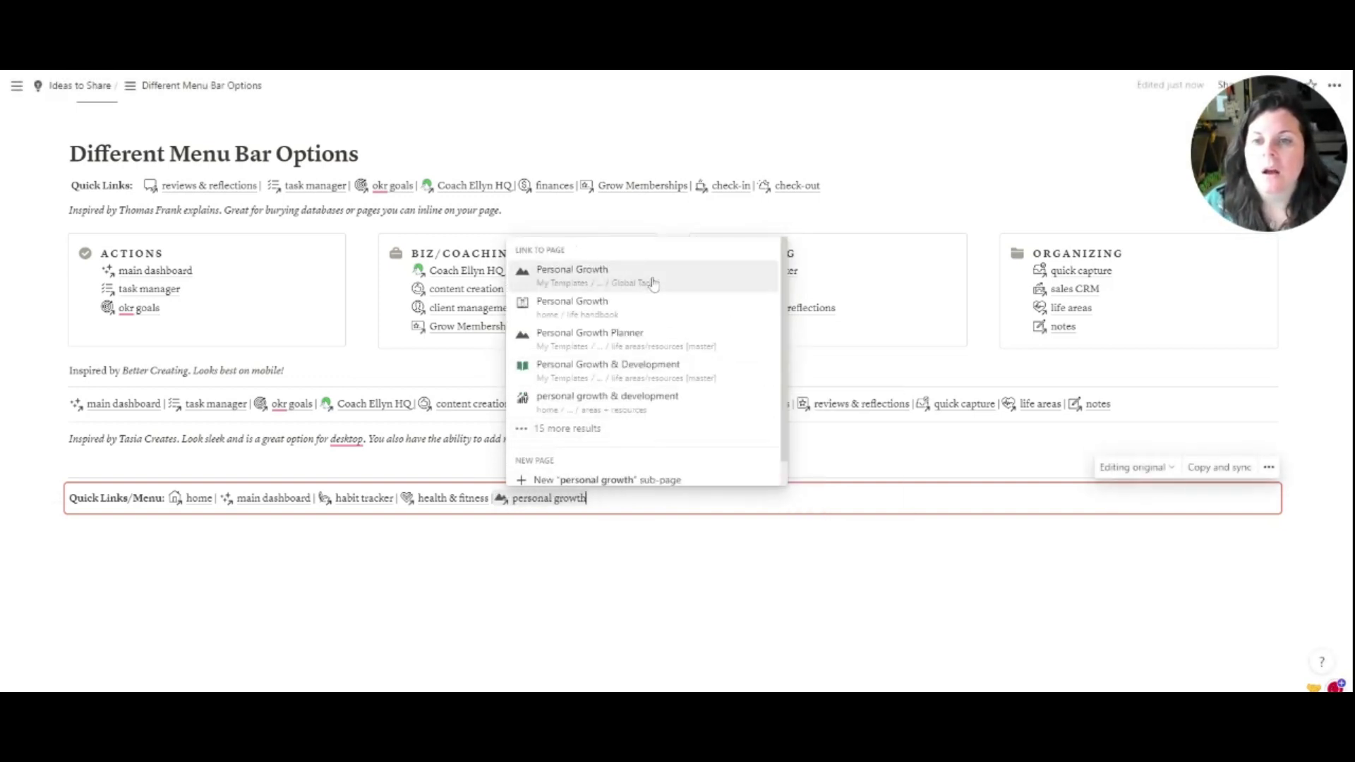
pyautogui.click(628, 316)
pyautogui.write('| @')
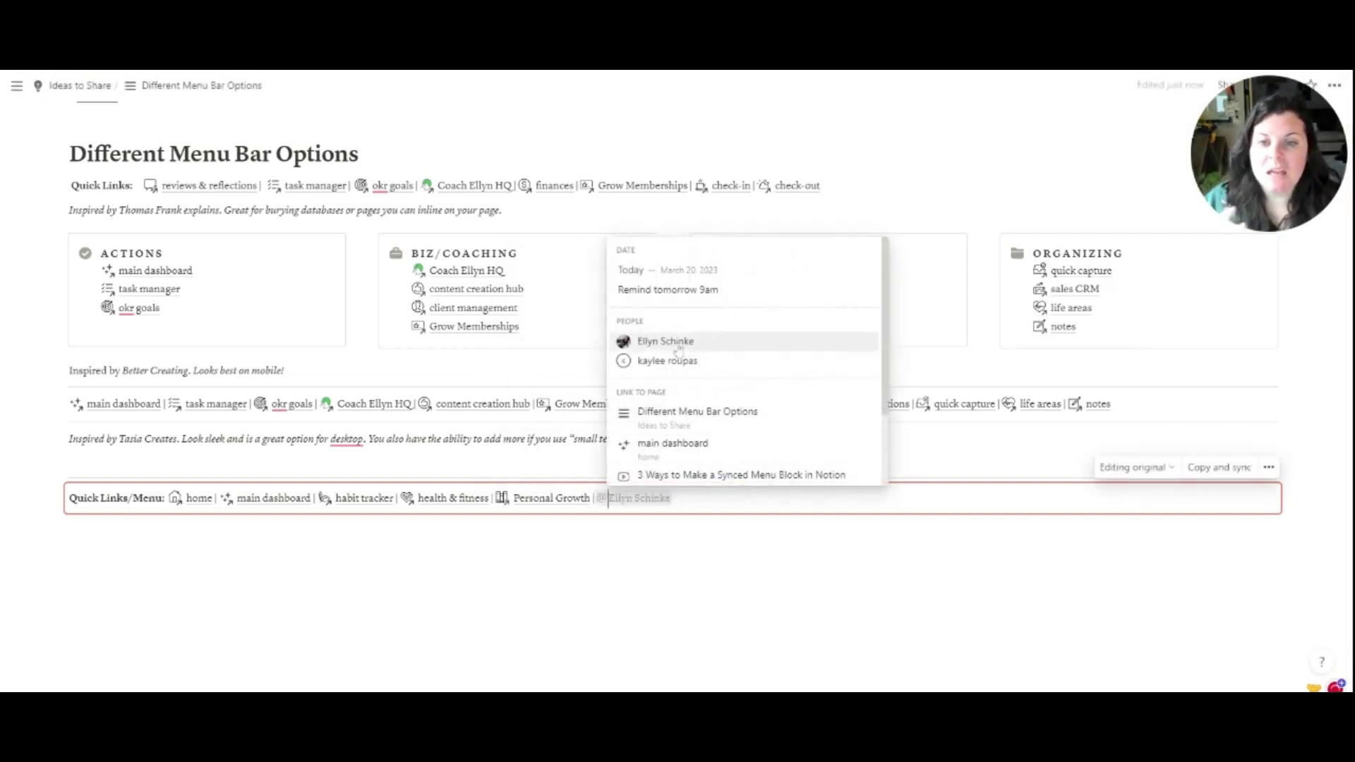
pyautogui.press('BackSpace')
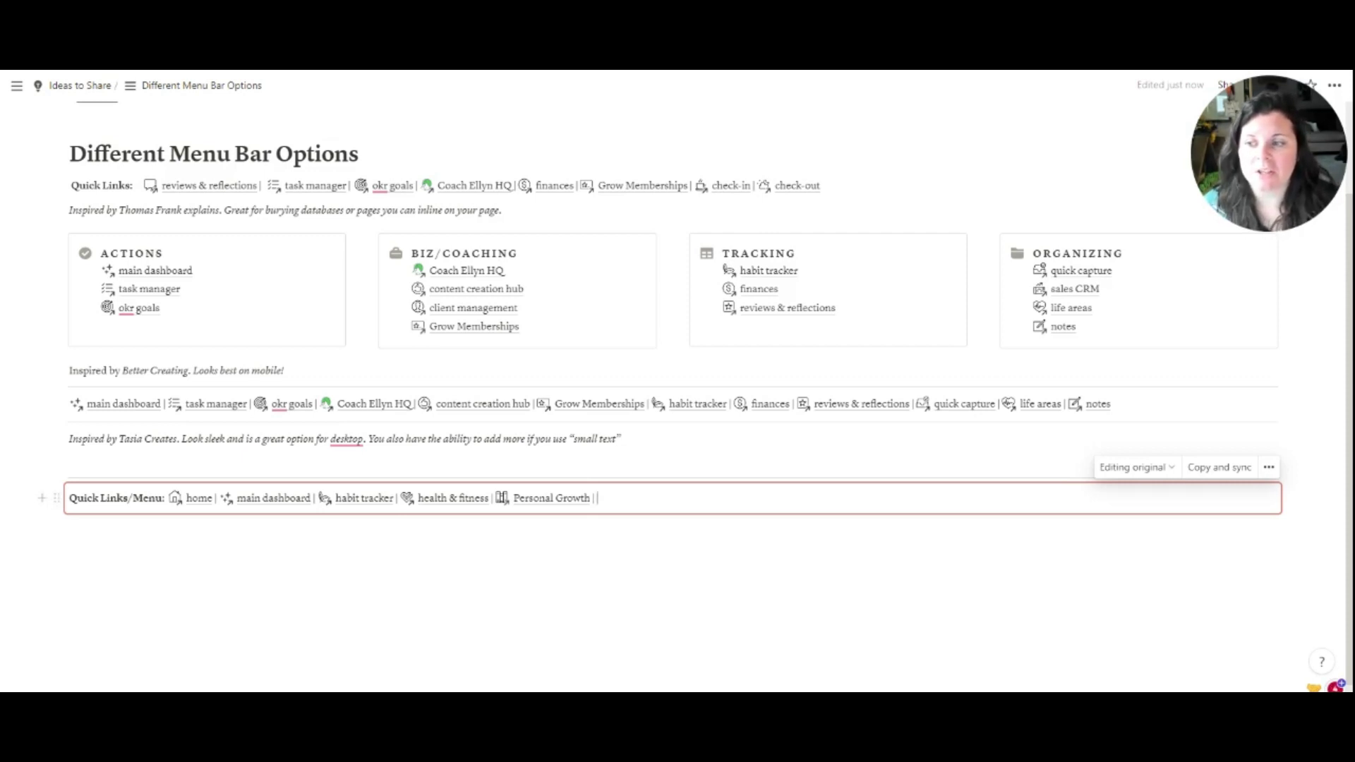
pyautogui.moveTo(167, 498); pyautogui.dragTo(68, 498)
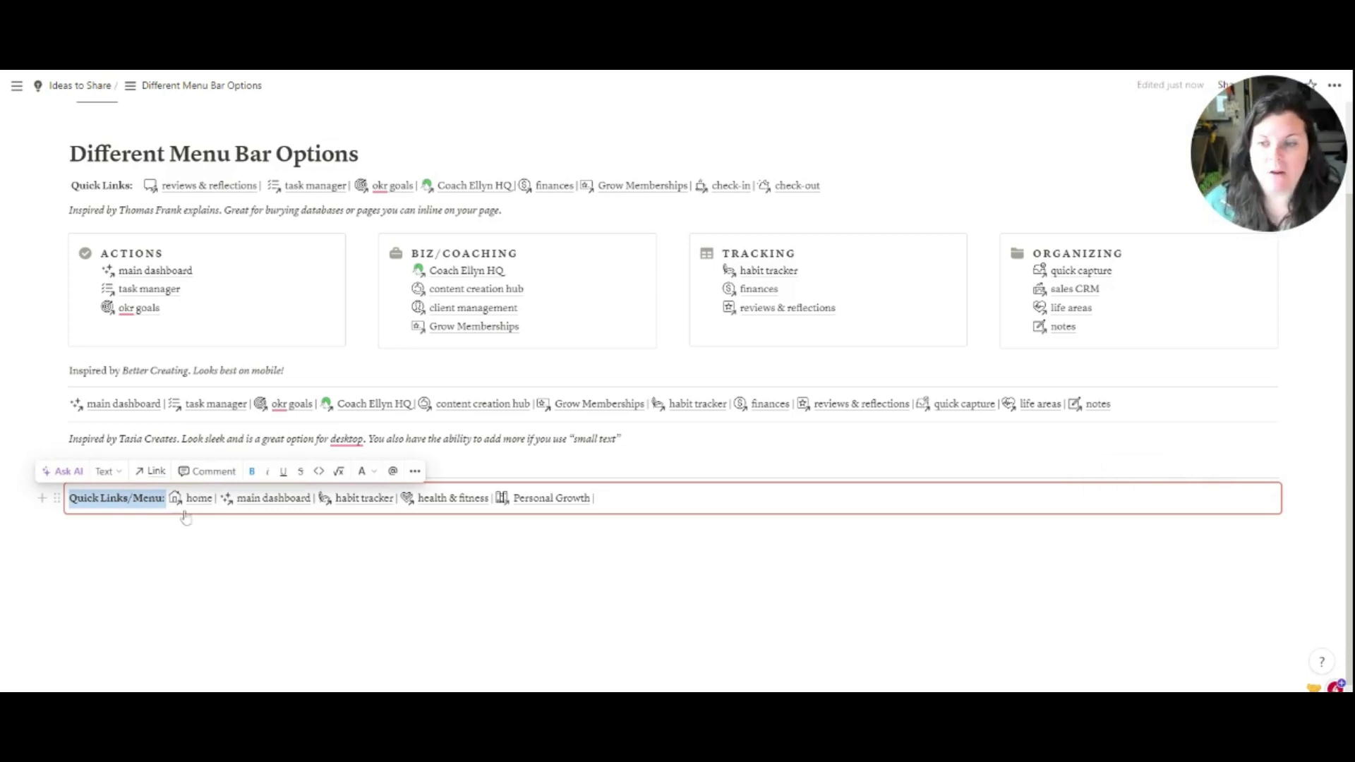
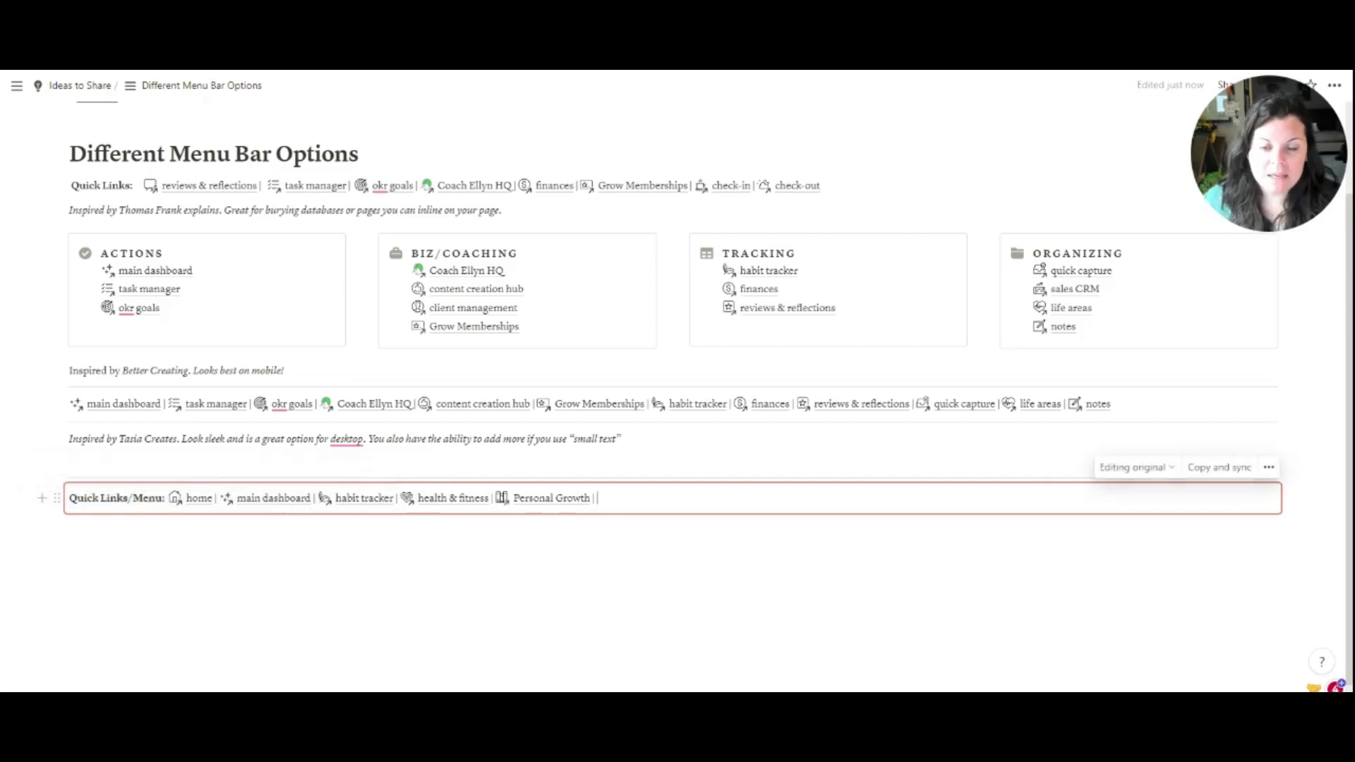
pyautogui.hotkey('shift', 'Left')
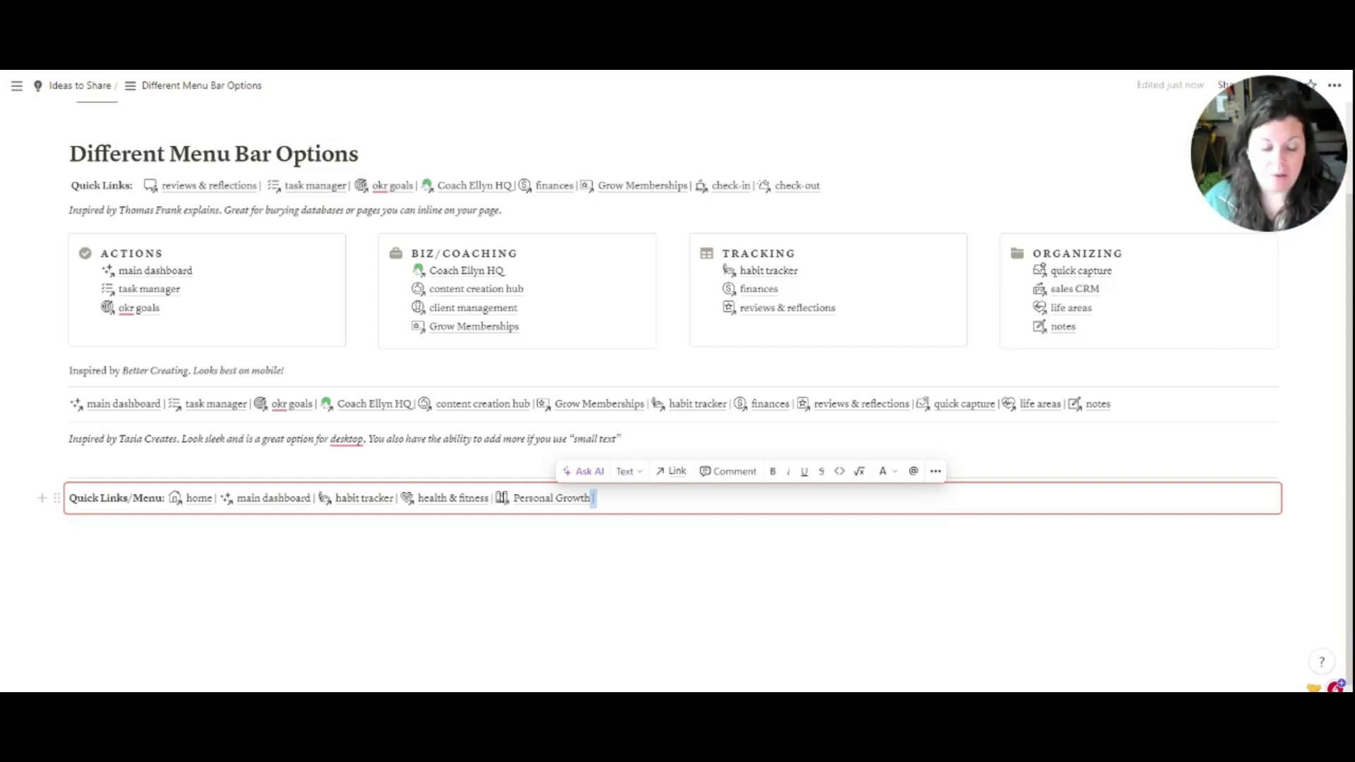
pyautogui.press('Right')
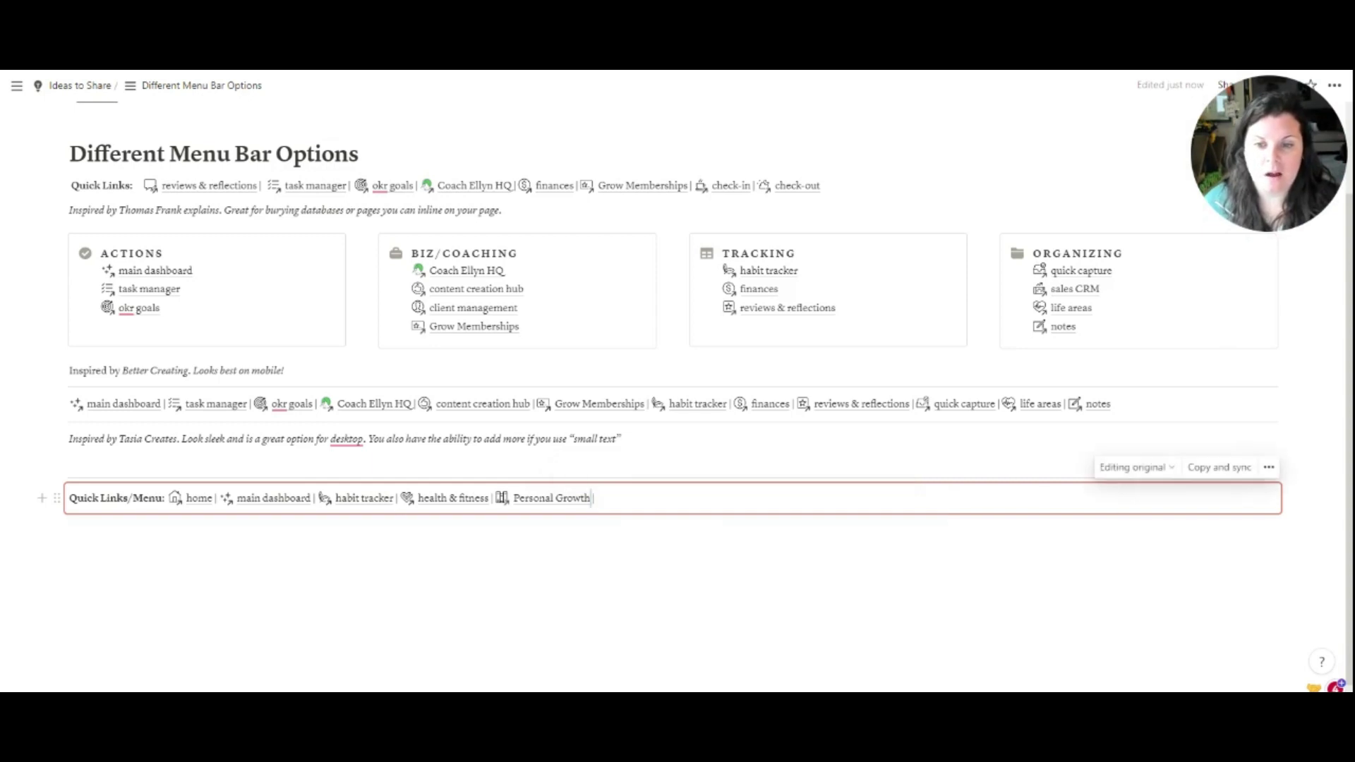
pyautogui.hotkey('shift', 'Left')
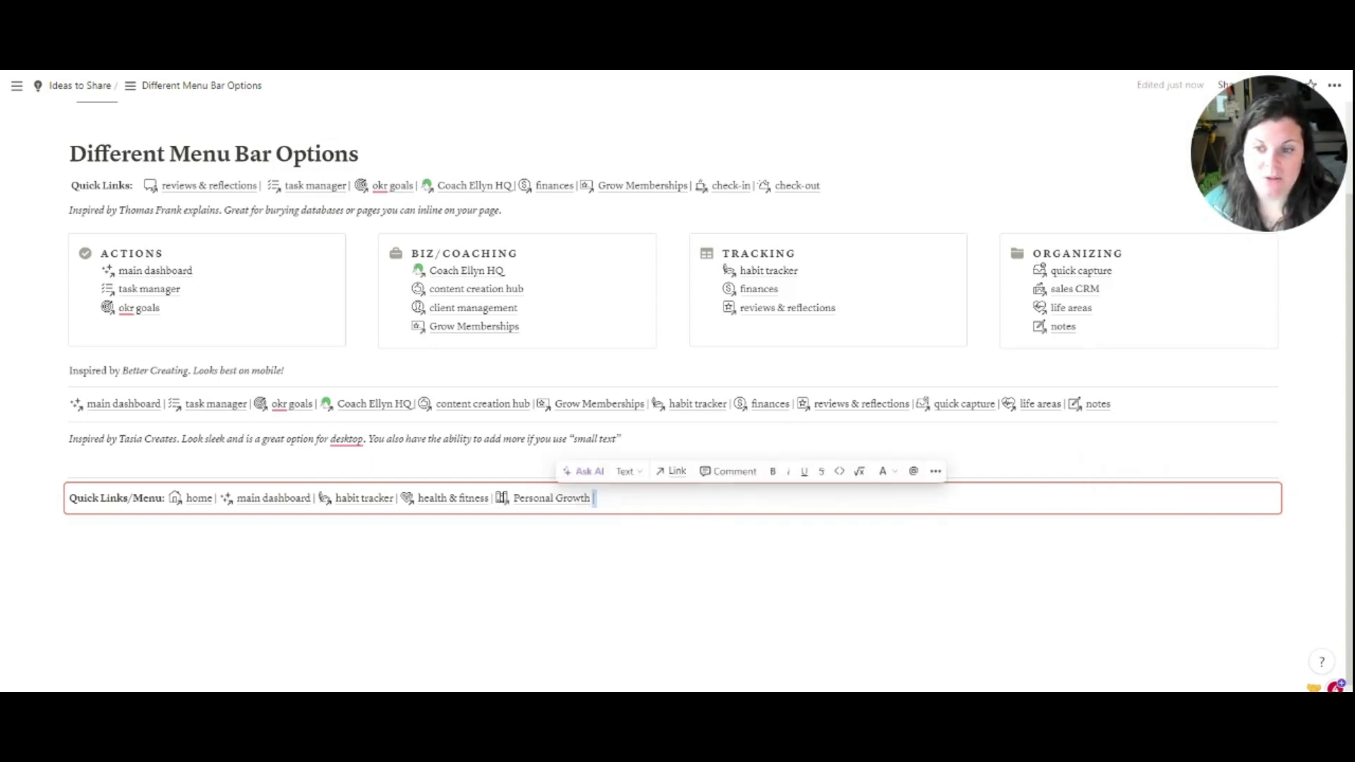
# Try to move the Quick Links/Menu line out of its synced block to directly below the first Quick Links line.
pyautogui.moveTo(57, 497); pyautogui.dragTo(61, 212)
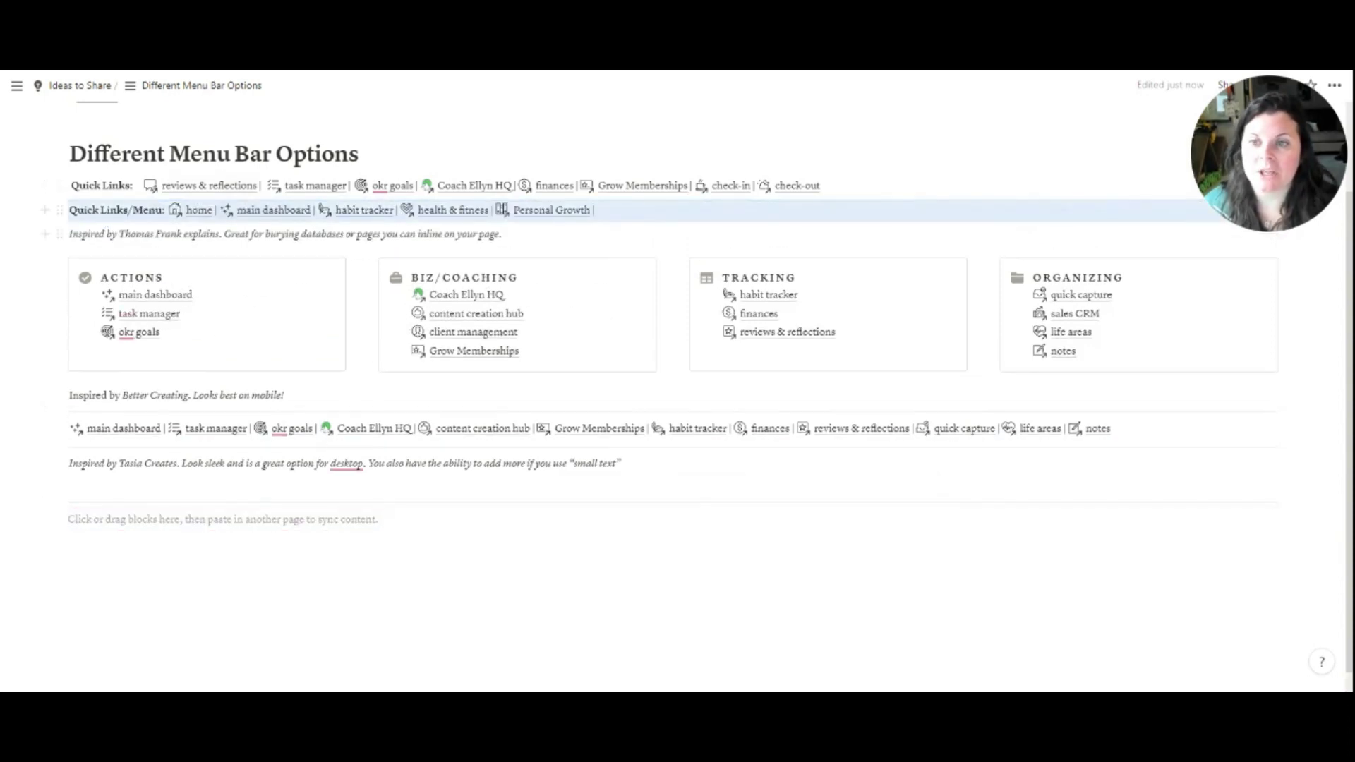
pyautogui.click(224, 233)
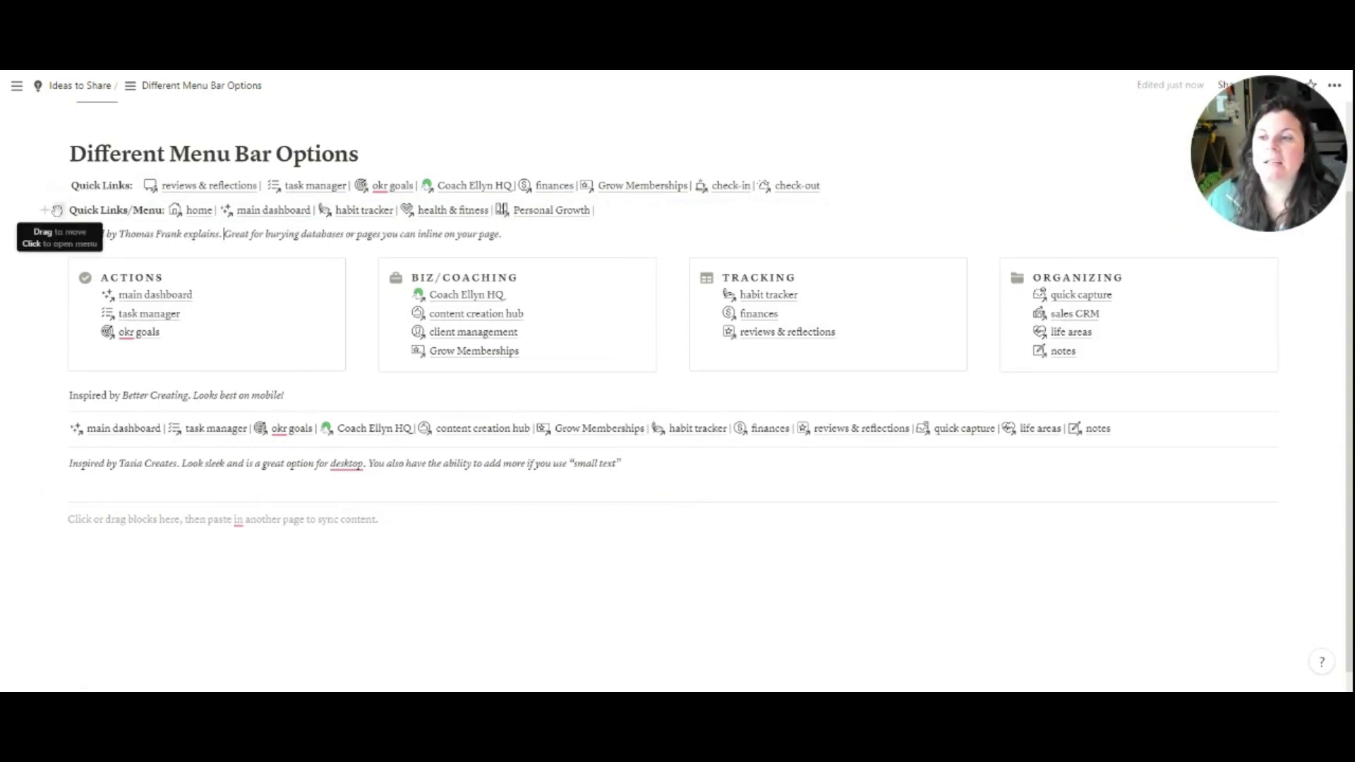
# Try turning the first Quick Links line into a toggle list, and undo the change.
pyautogui.click(58, 185)
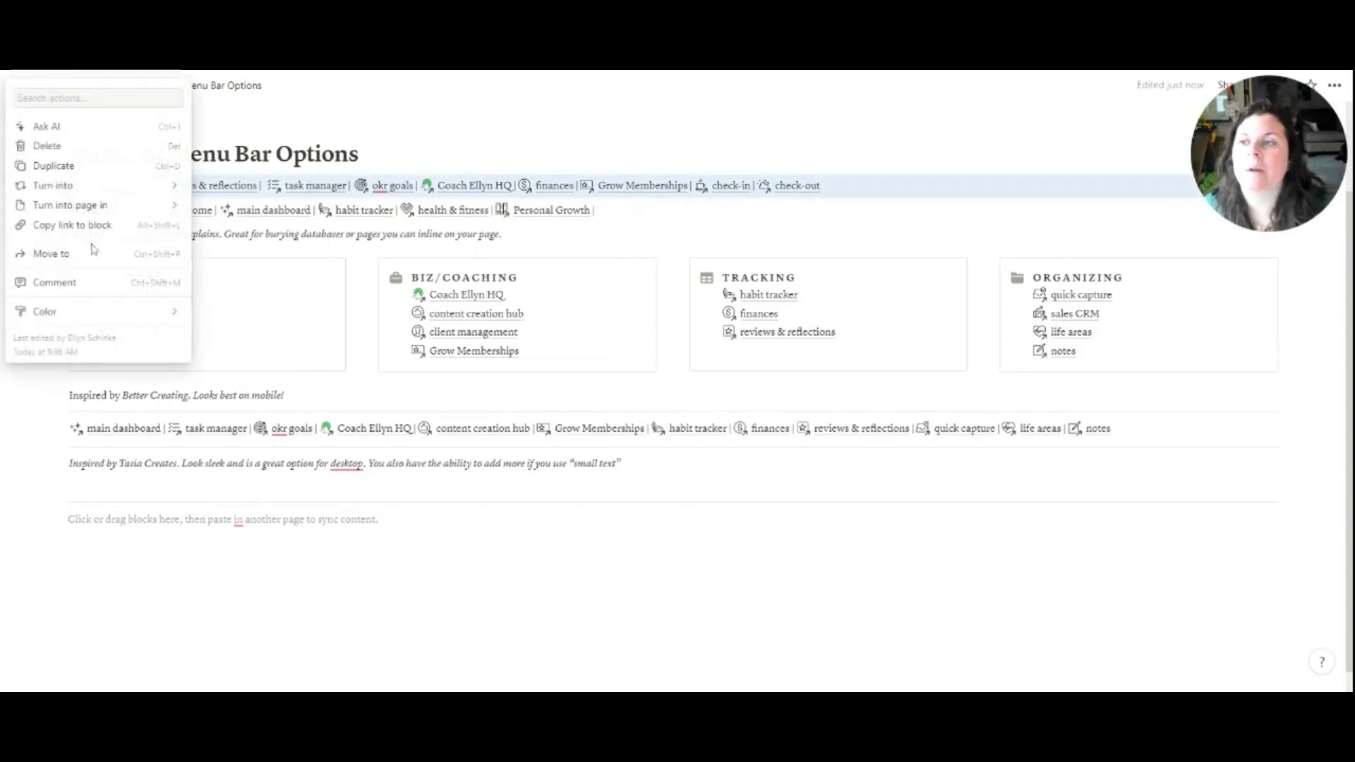
pyautogui.moveTo(141, 192)
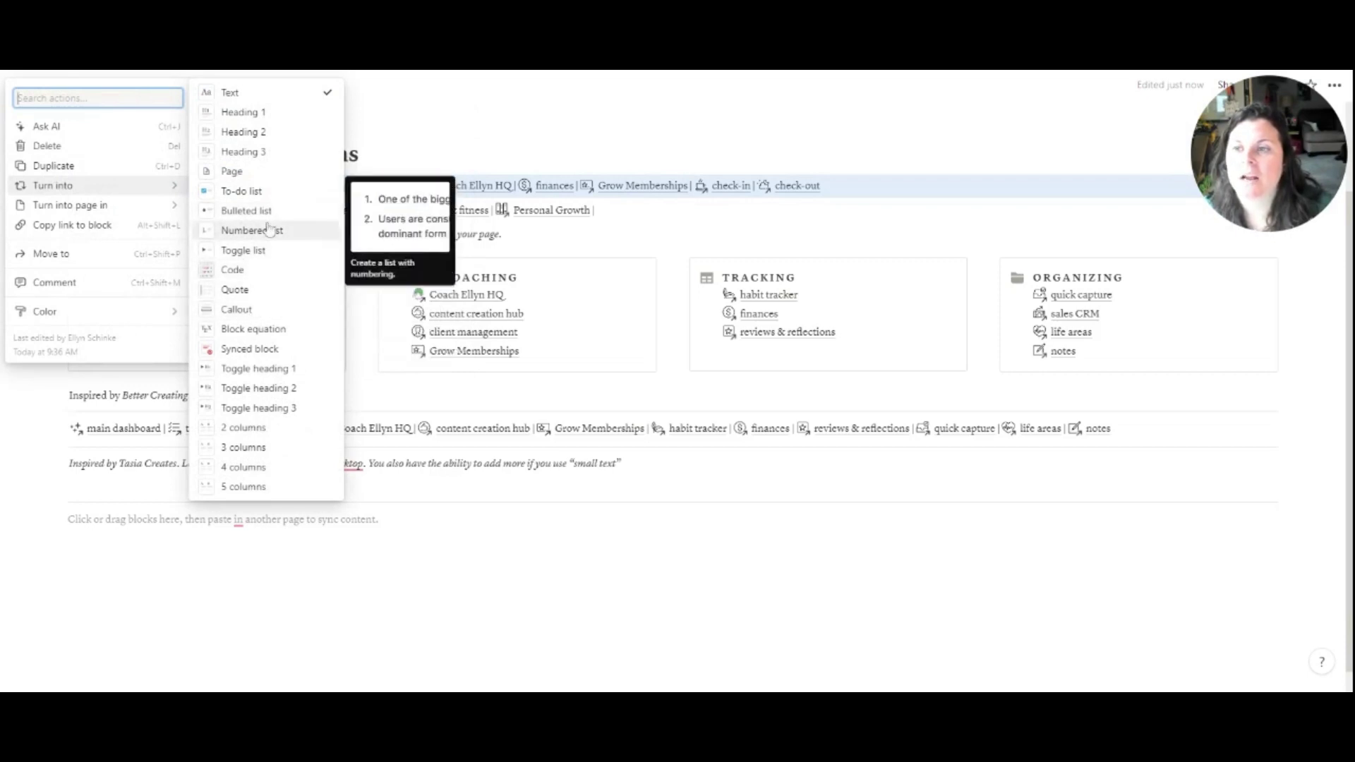
pyautogui.click(267, 250)
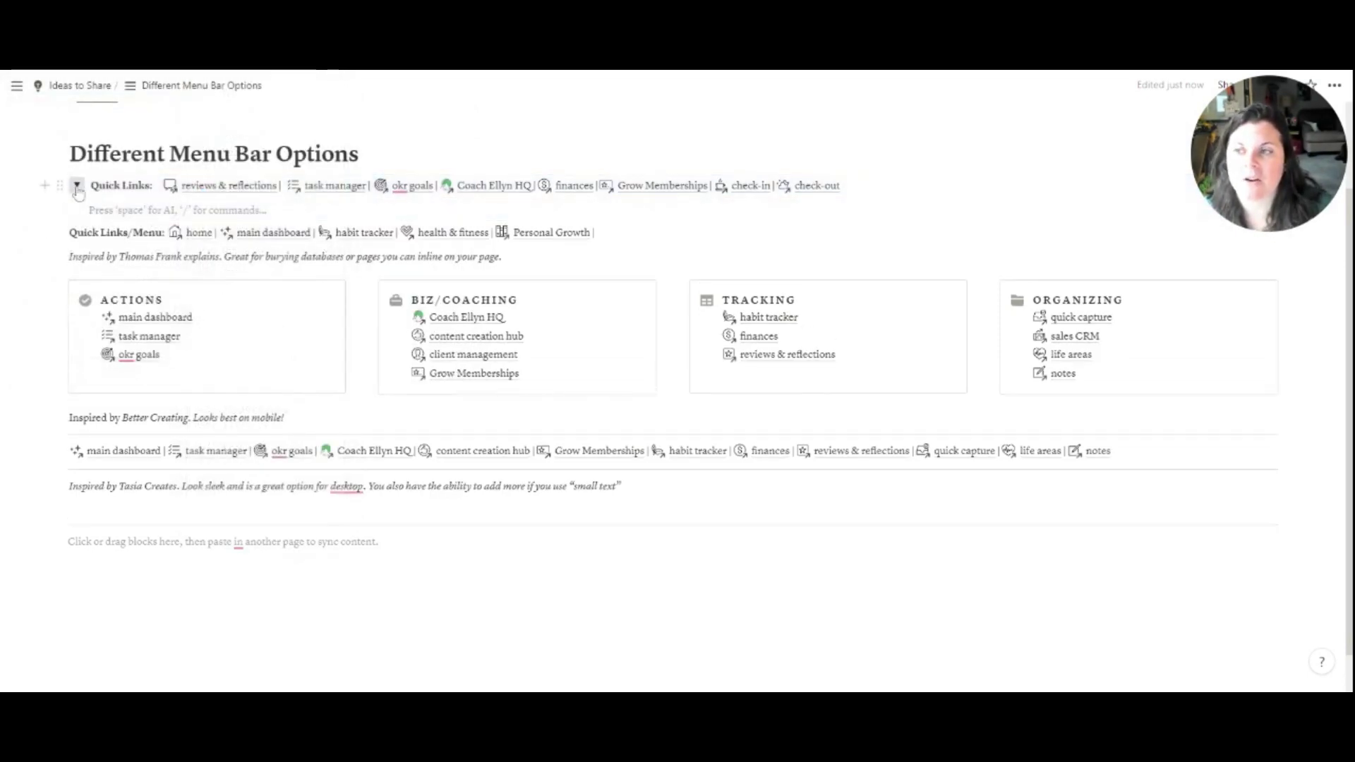
pyautogui.hotkey('ctrl', 'z')
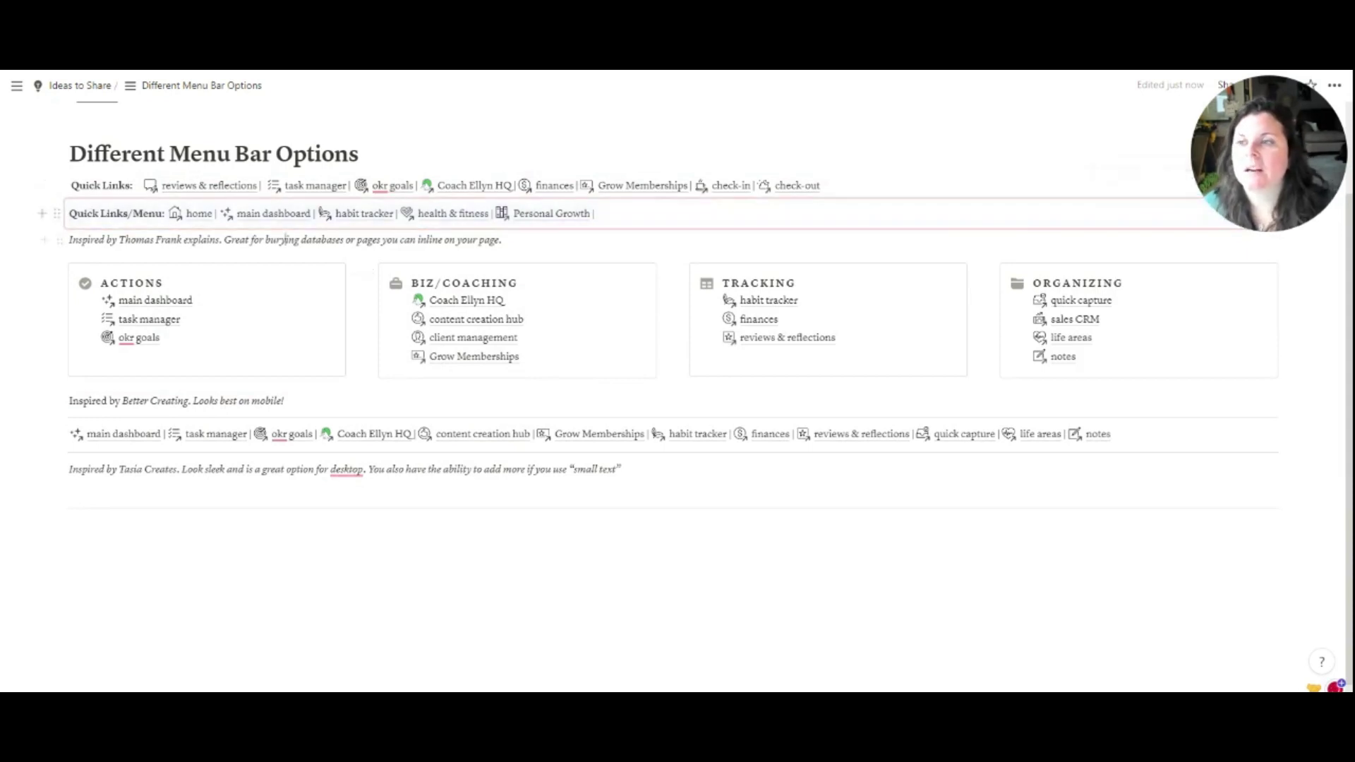
pyautogui.click(56, 213)
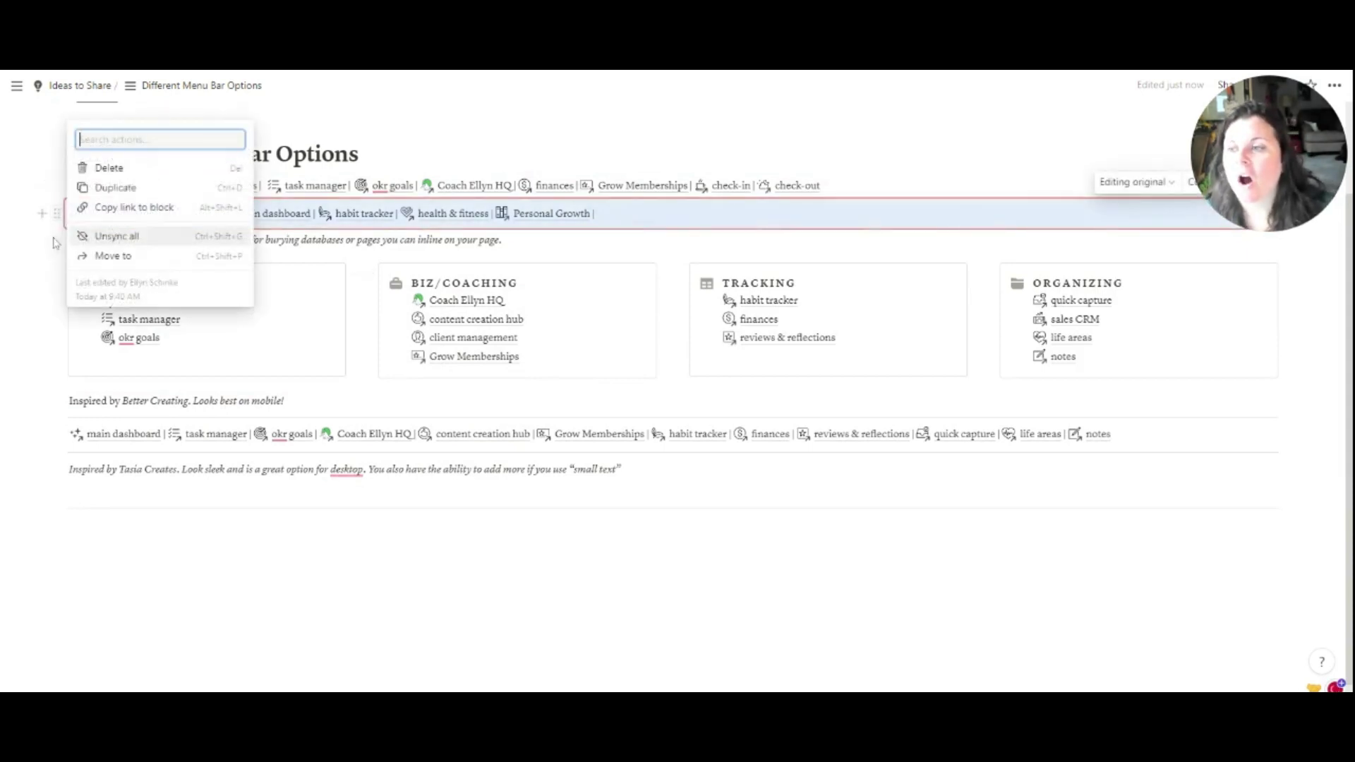
pyautogui.press('Escape')
pyautogui.press('Escape')
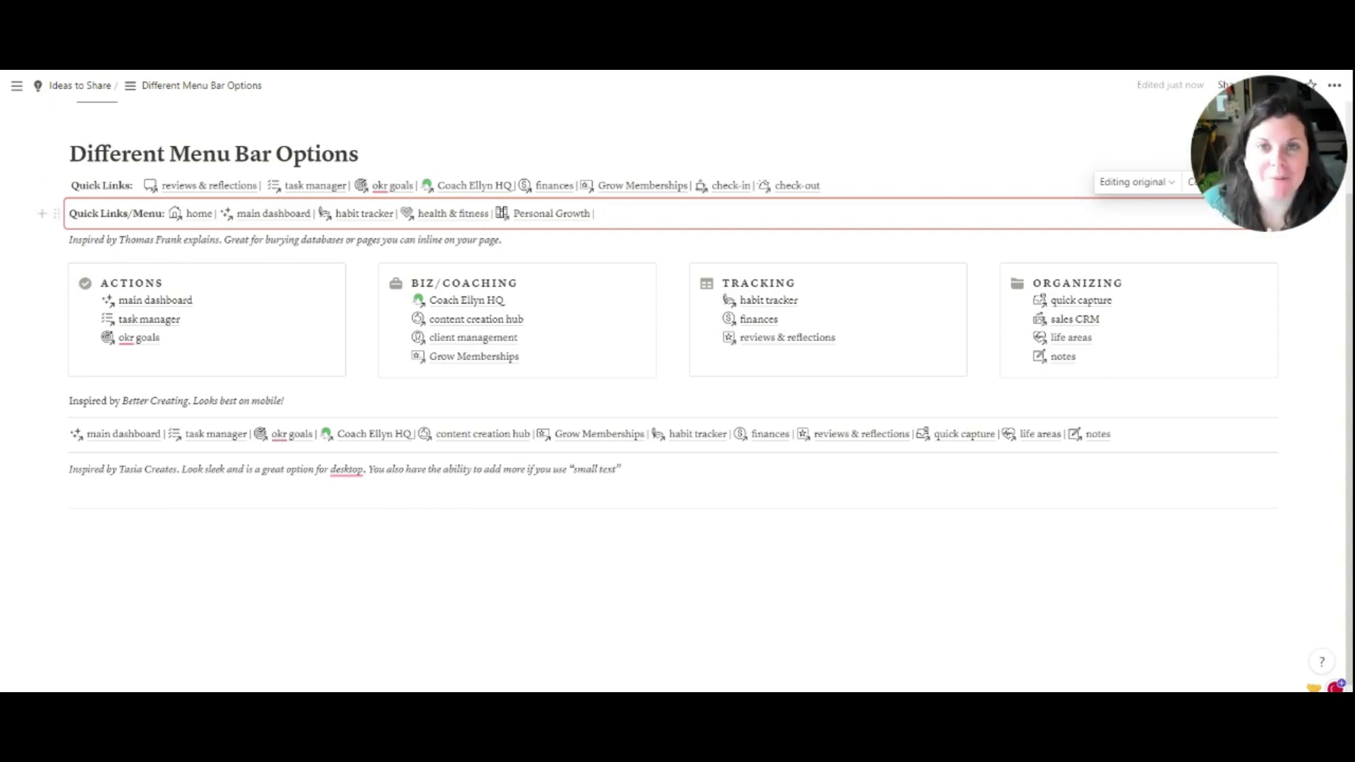
pyautogui.click(69, 213)
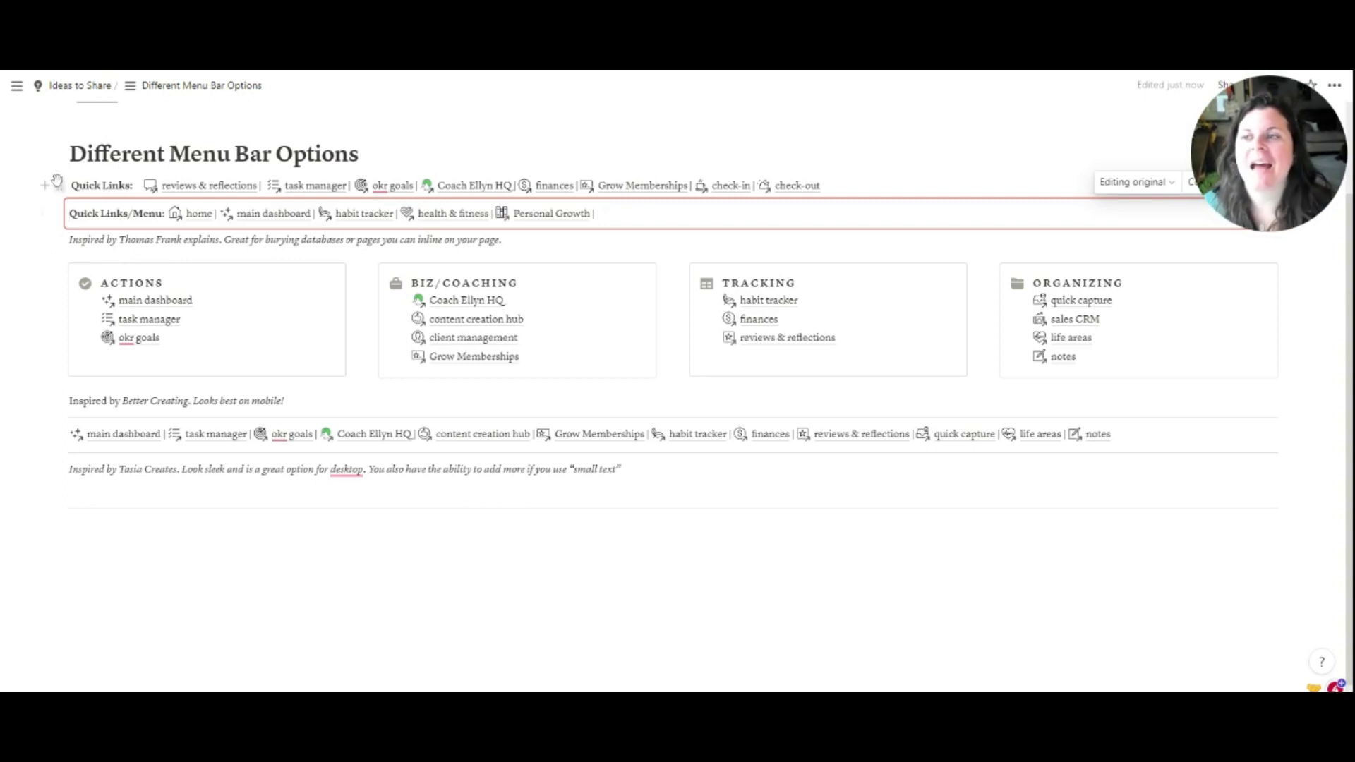
# Turn the first Quick Links line into a toggle list and collapse the toggle.
pyautogui.click(59, 185)
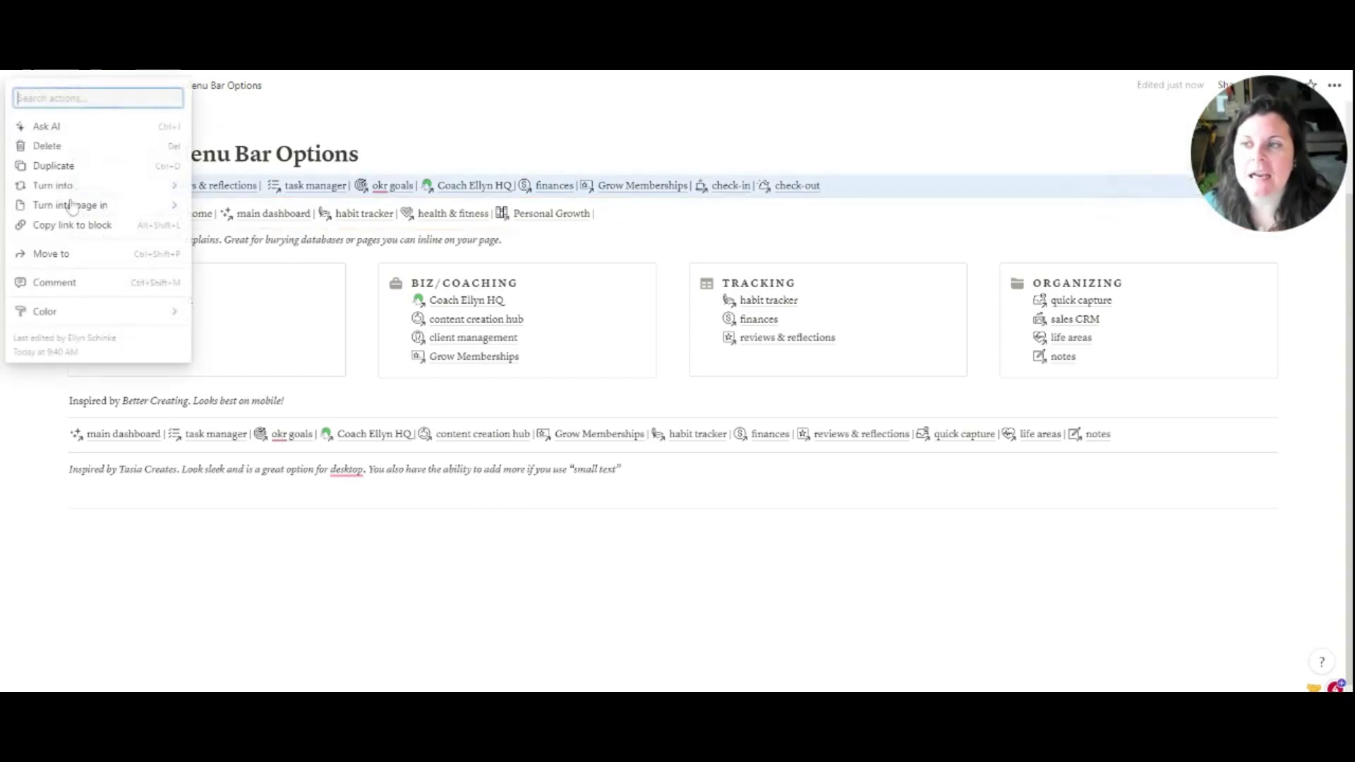
pyautogui.moveTo(59, 185)
pyautogui.click(243, 251)
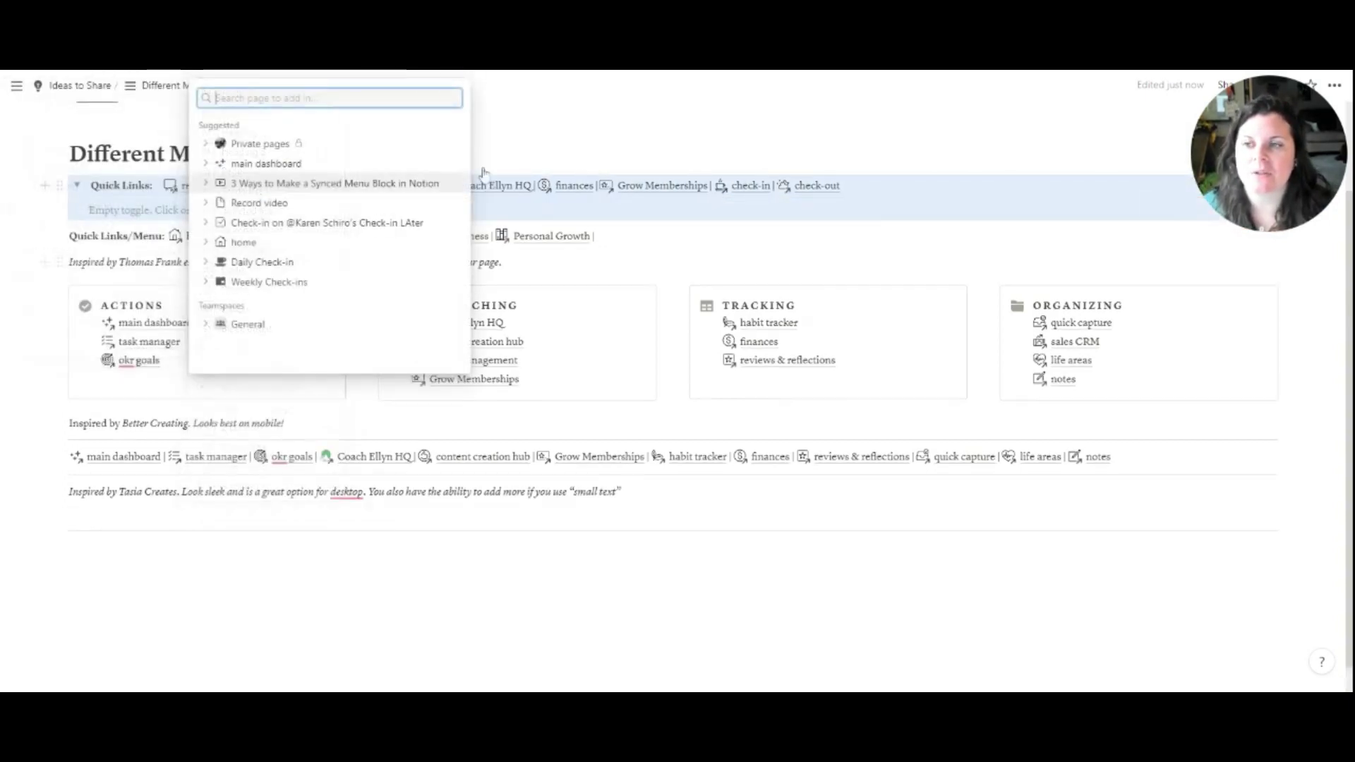
pyautogui.click(210, 211)
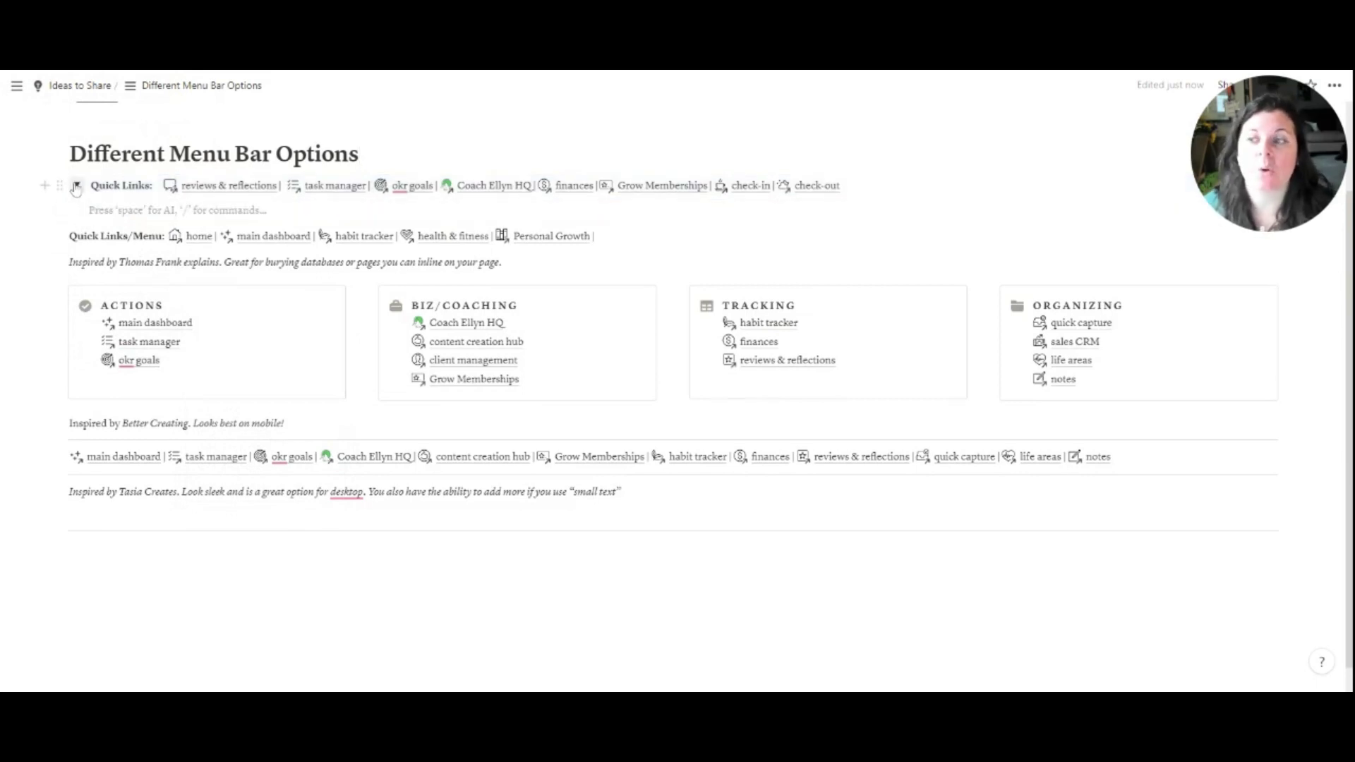
pyautogui.click(75, 187)
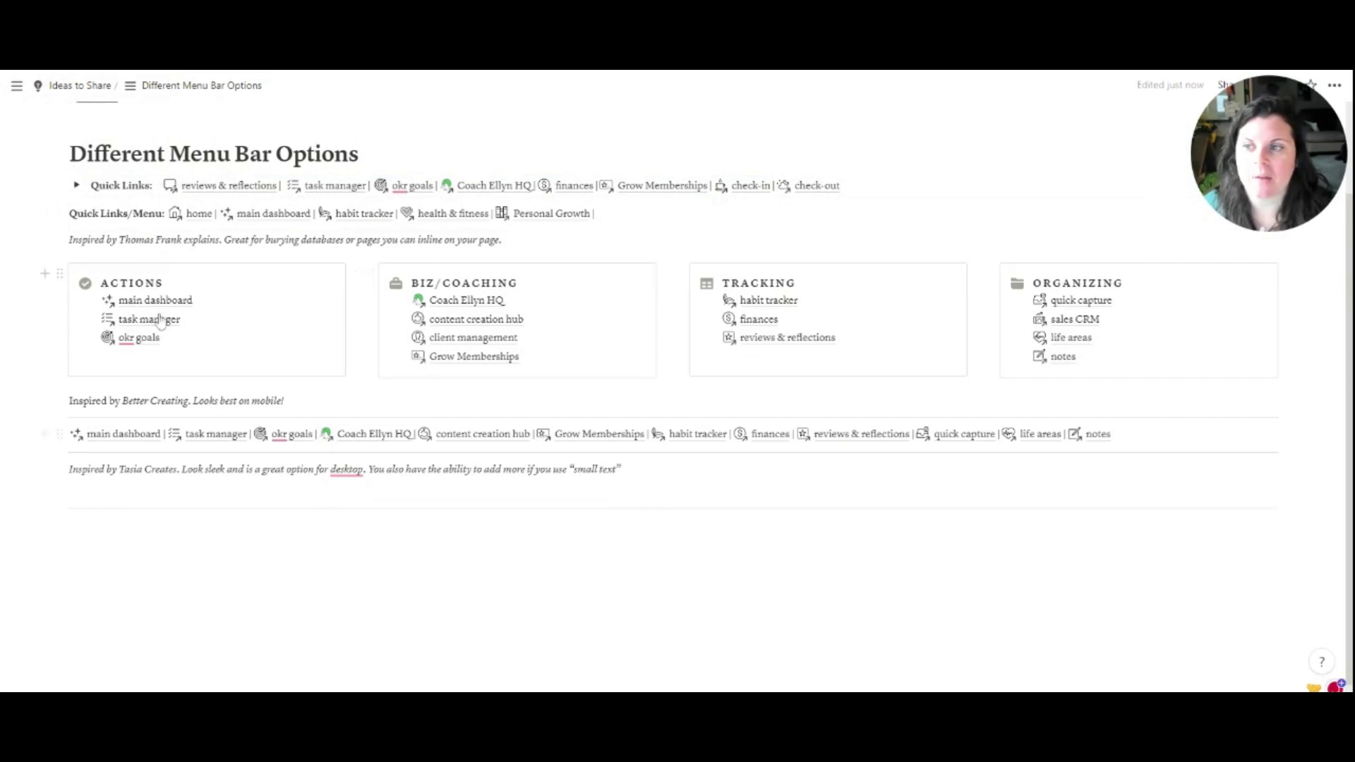
# Insert an empty synced block on a new line between the four-column menu and its Better Creating description.
pyautogui.click(44, 274)
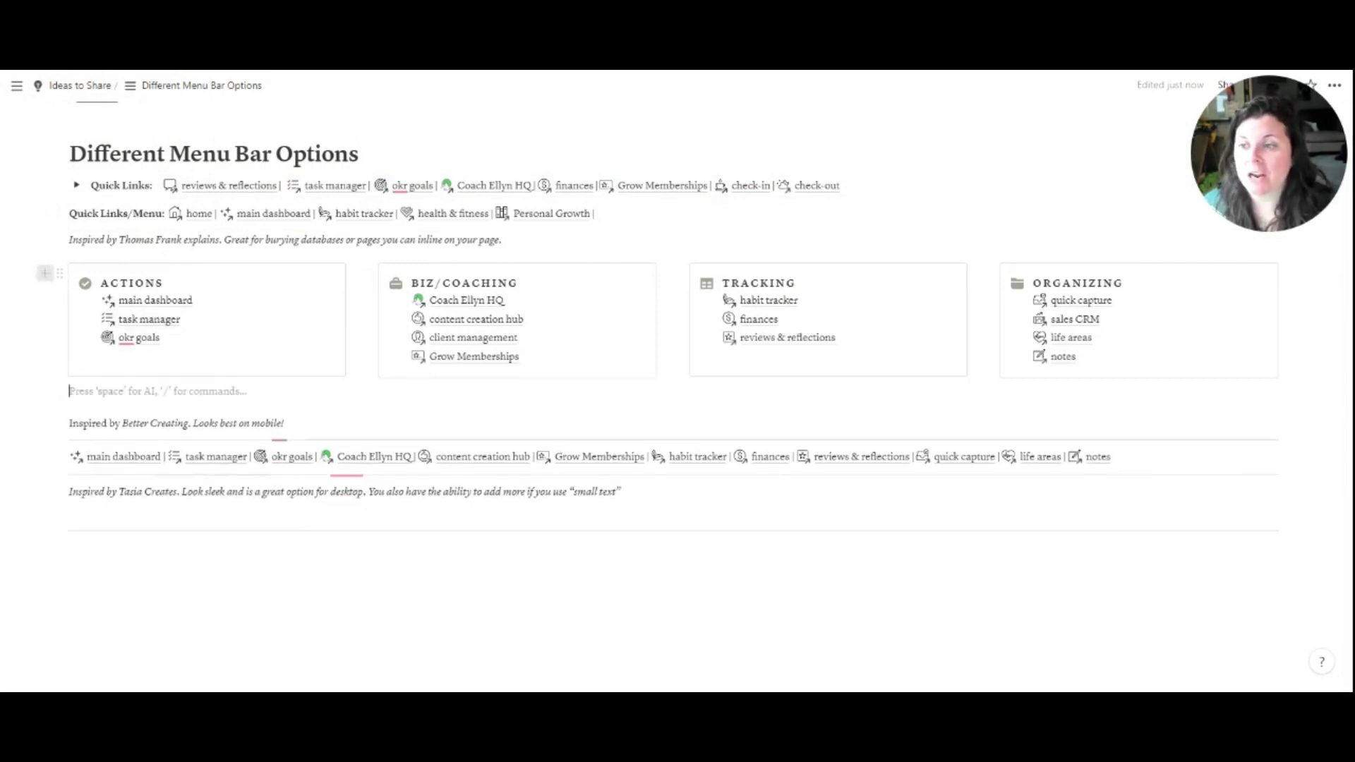
pyautogui.press('Escape')
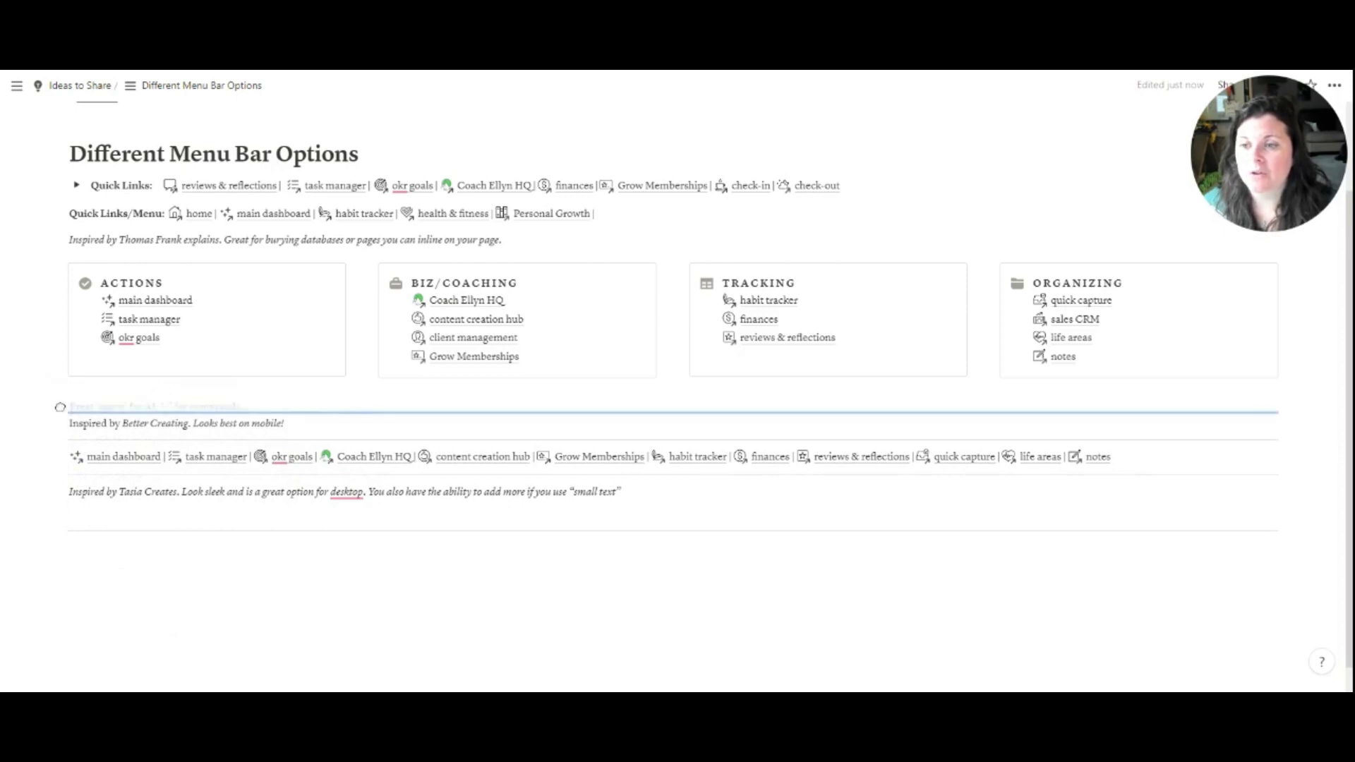
pyautogui.press('Escape')
pyautogui.click(70, 401)
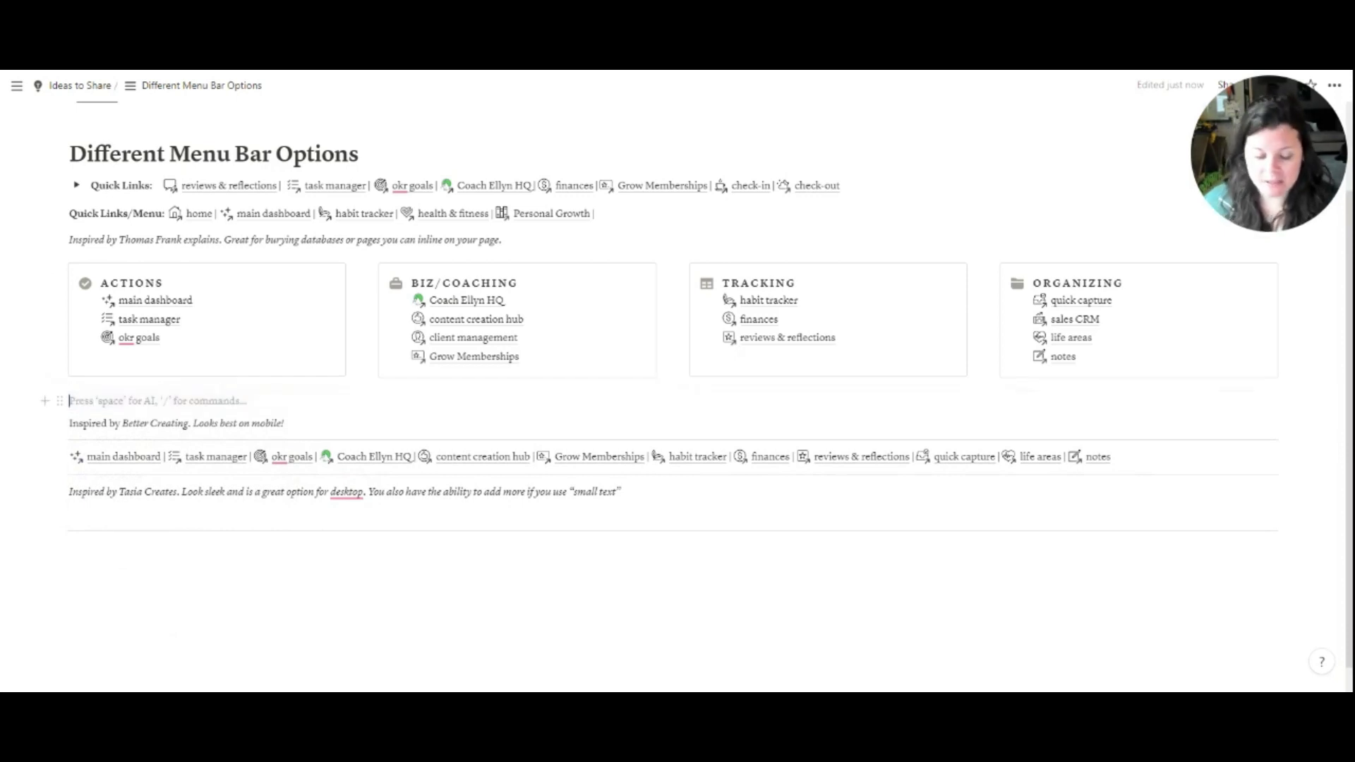
pyautogui.write('/s')
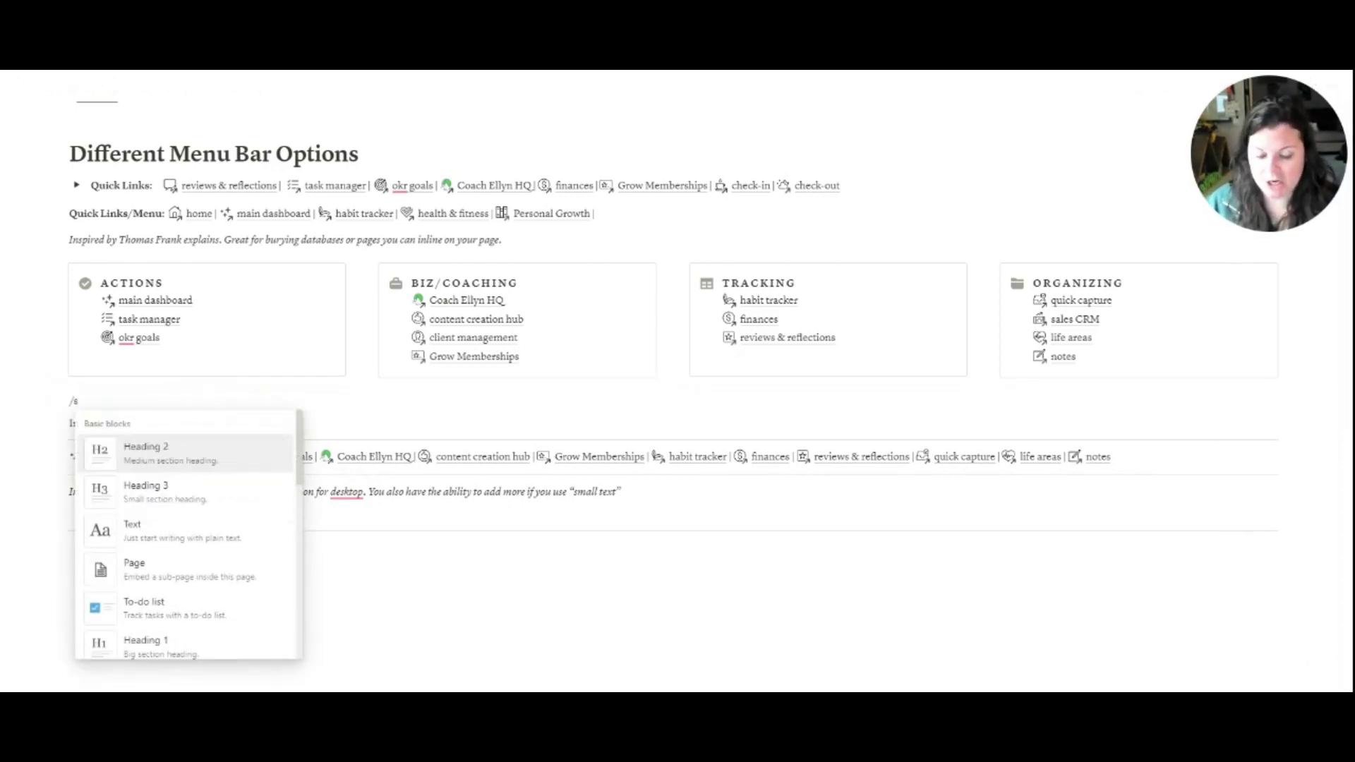
pyautogui.write('ync')
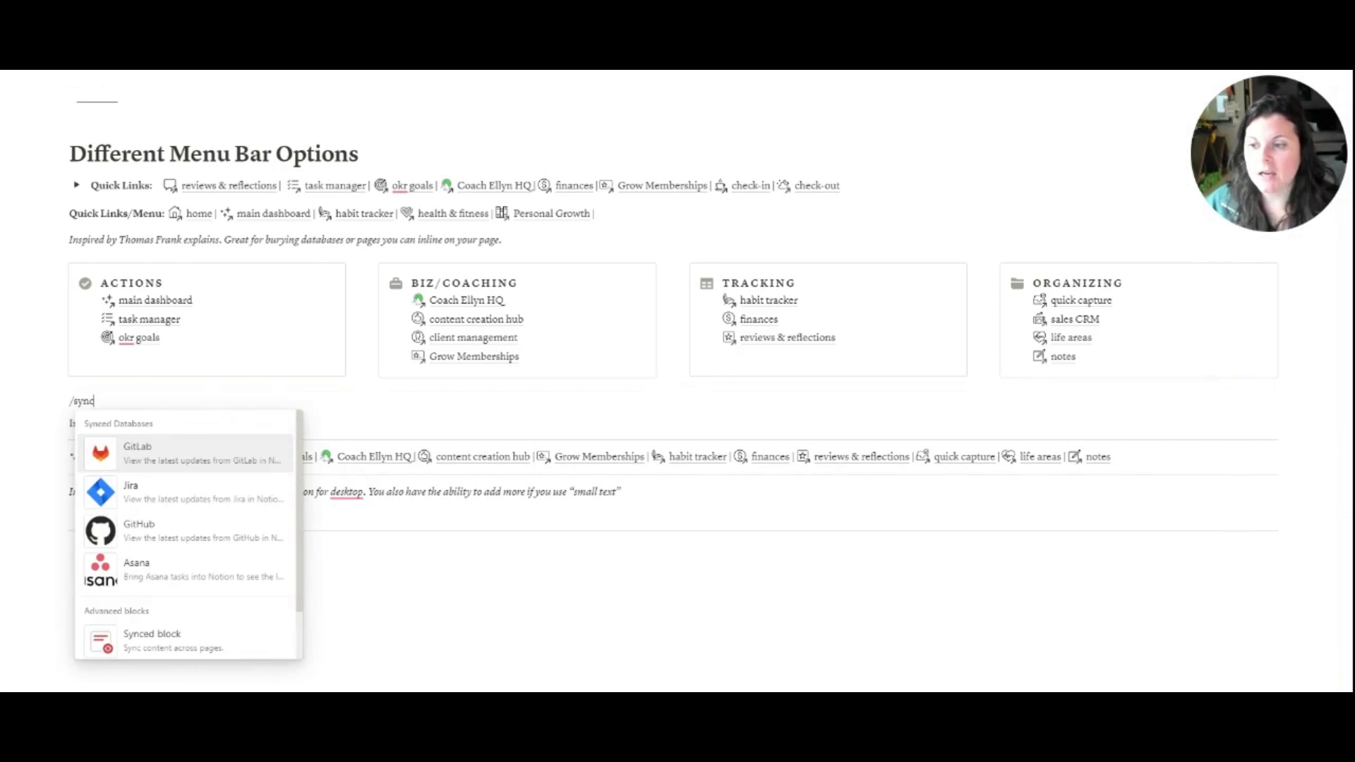
pyautogui.click(188, 635)
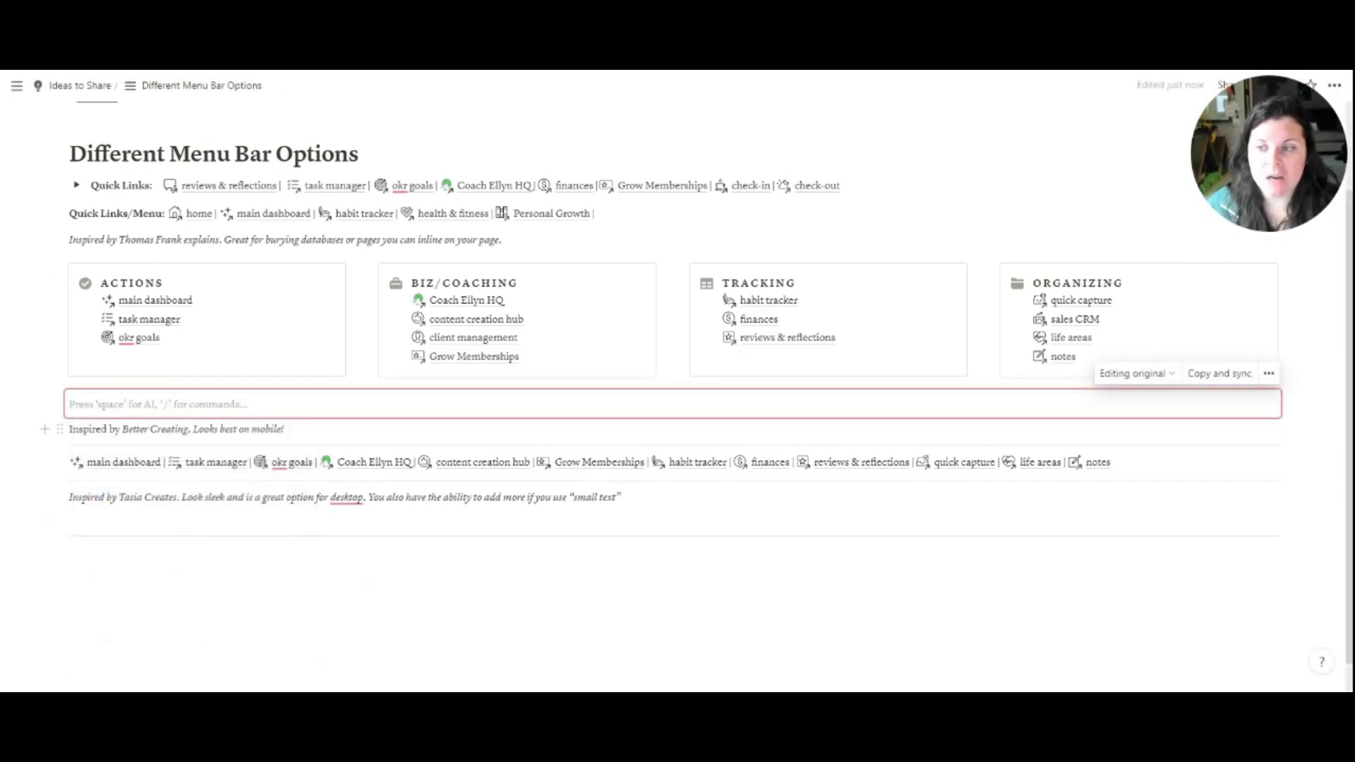
pyautogui.write('/4col')
pyautogui.press('Return')
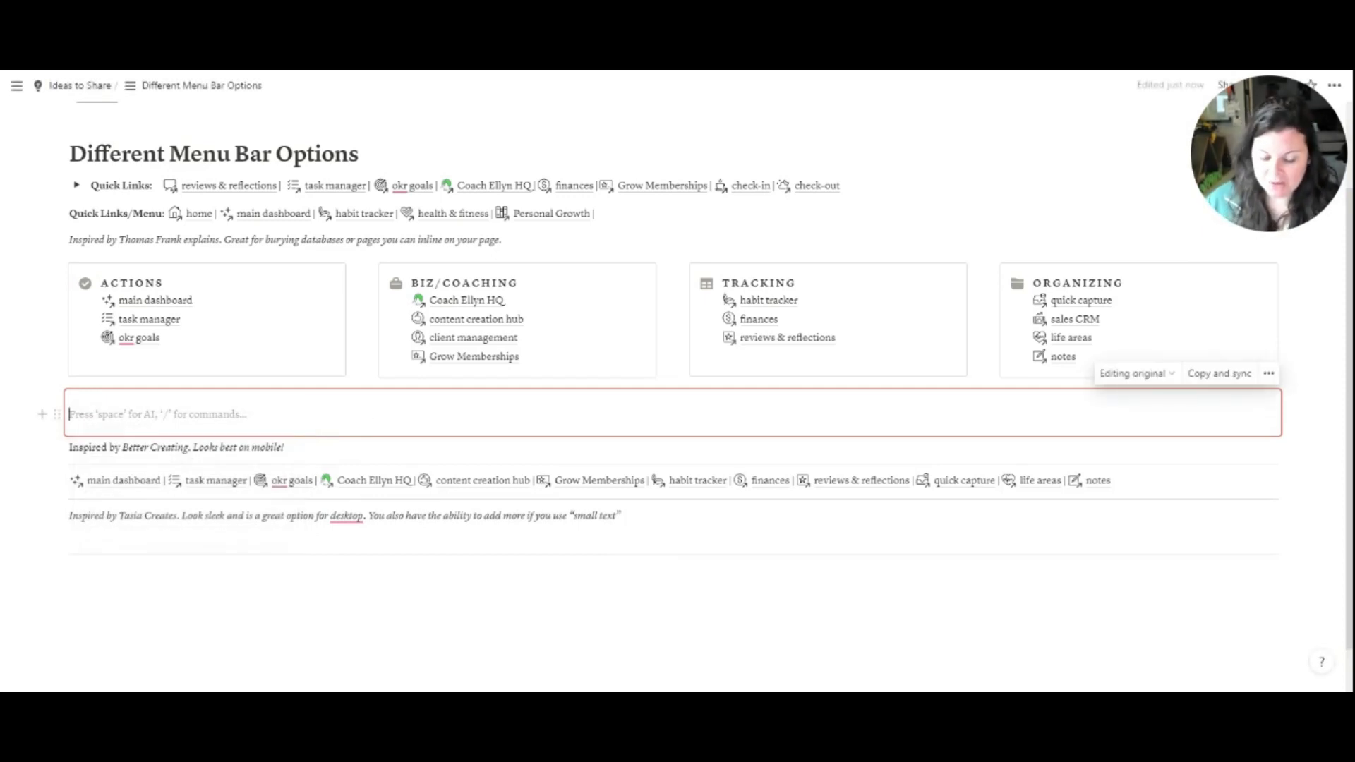
pyautogui.write('/4co')
pyautogui.press('BackSpace')
pyautogui.press('BackSpace')
pyautogui.press('BackSpace')
pyautogui.press('BackSpace')
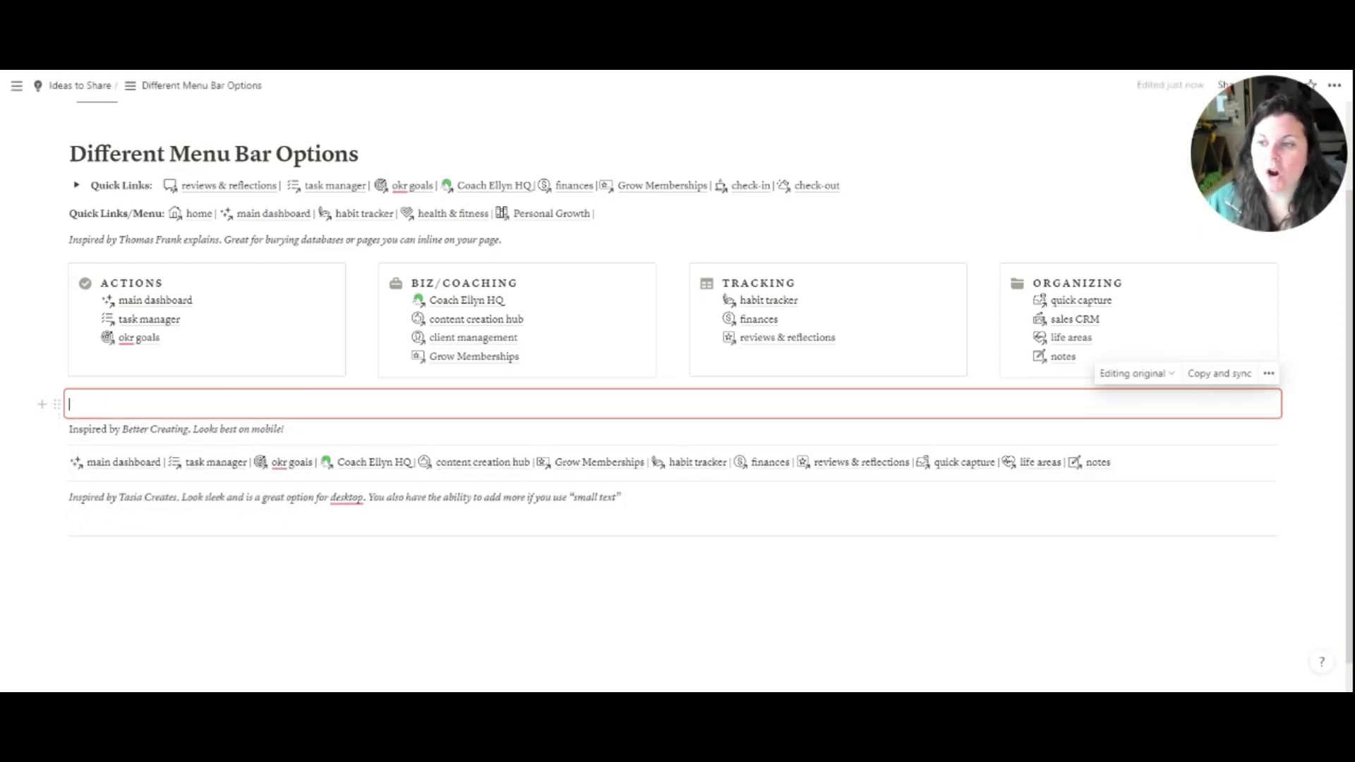
# Insert a four-column layout in the empty synced block below the existing four-column menu.
pyautogui.write('/4col')
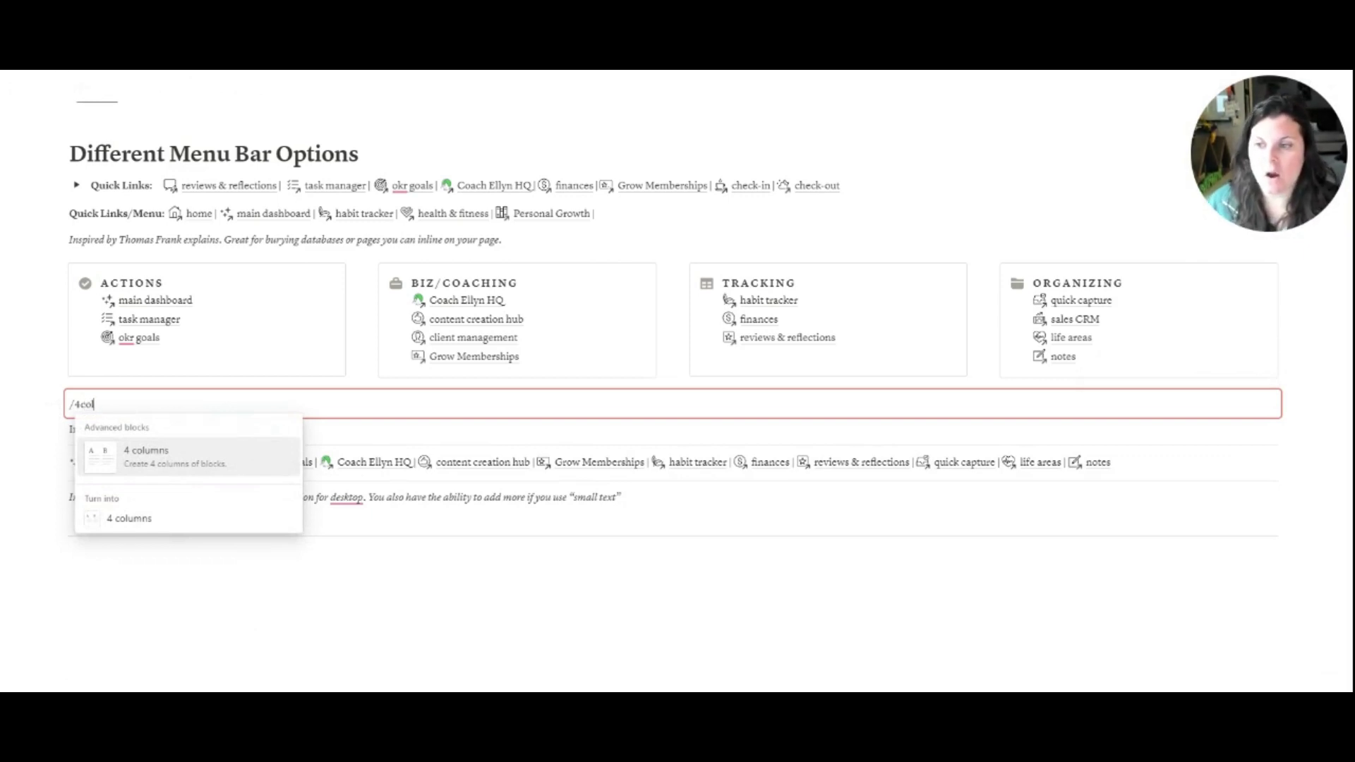
pyautogui.press('BackSpace')
pyautogui.press('BackSpace')
pyautogui.press('BackSpace')
pyautogui.press('BackSpace')
pyautogui.press('BackSpace')
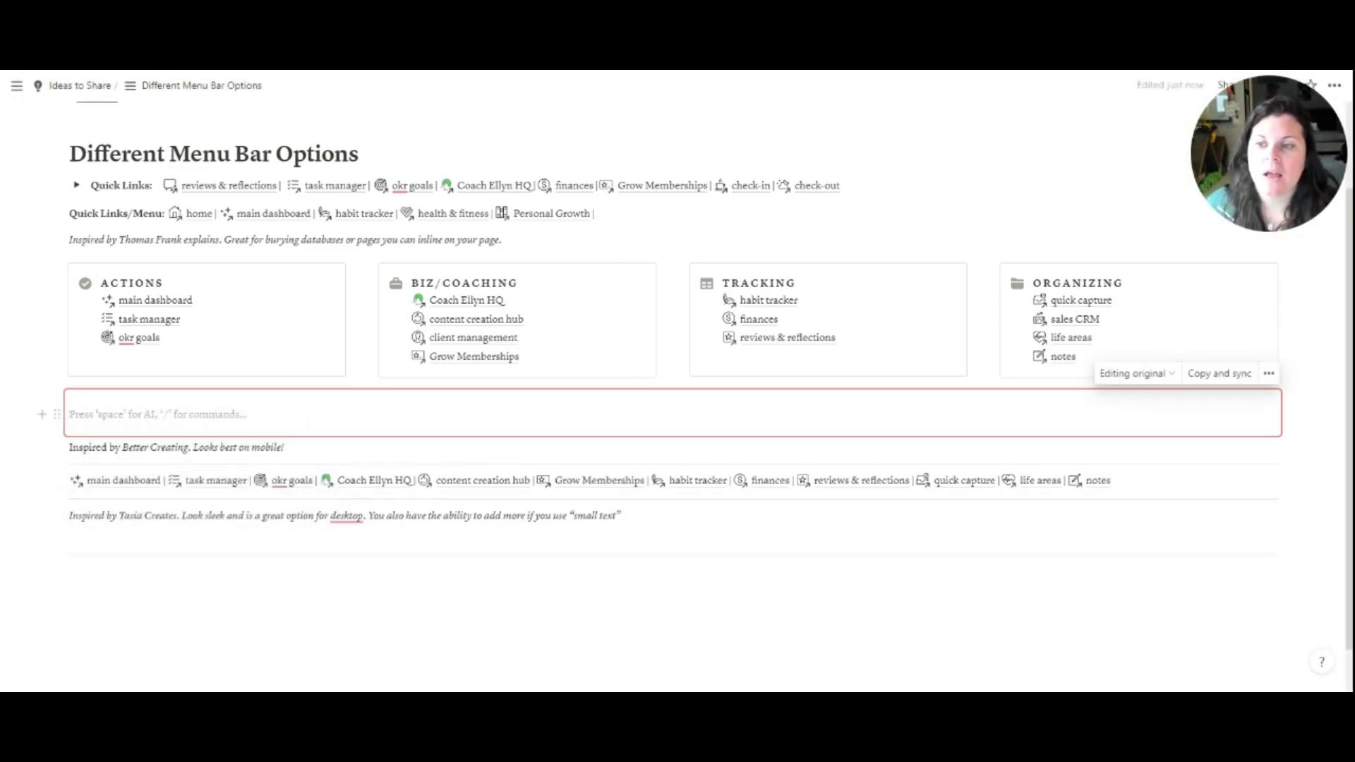
pyautogui.press('Right')
pyautogui.press('Right')
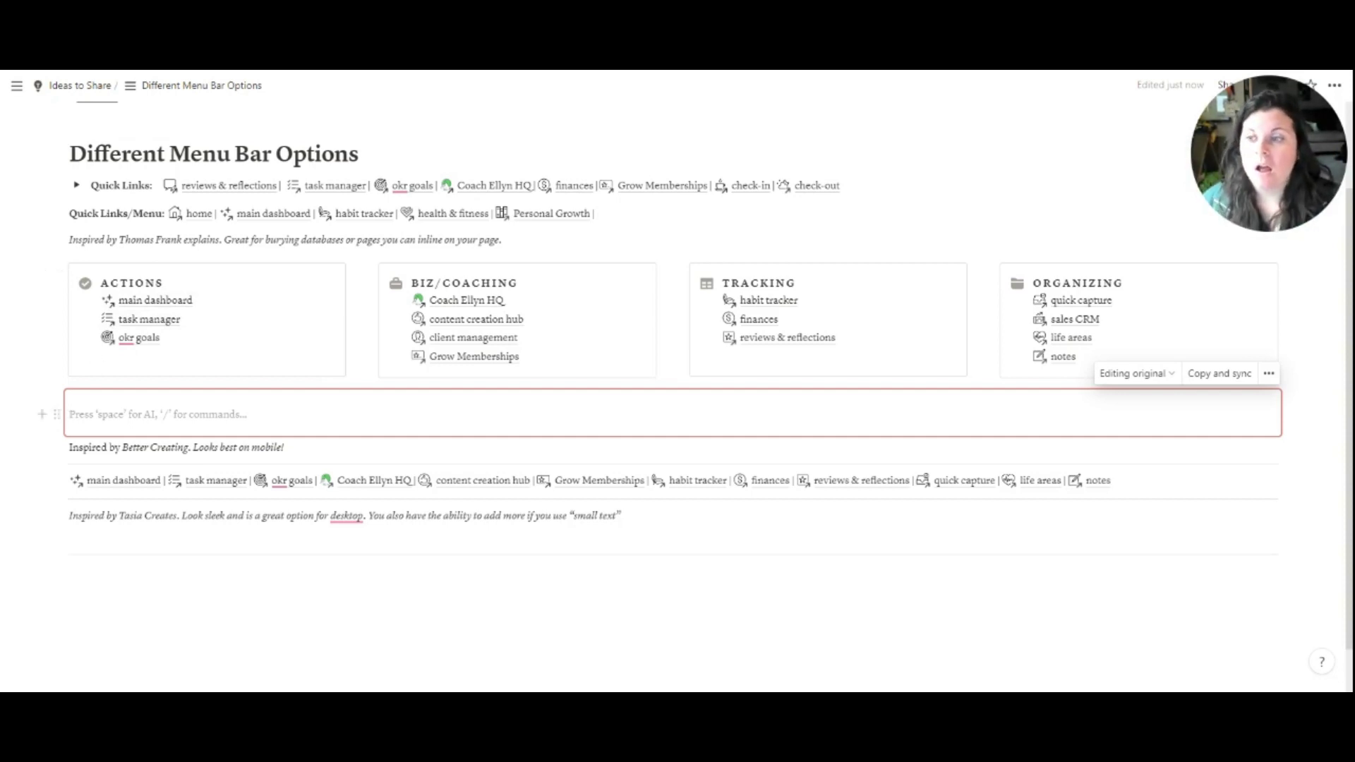
# Add a callout in the first column of the synced block and give it a plain background like the callouts above.
pyautogui.write('/call')
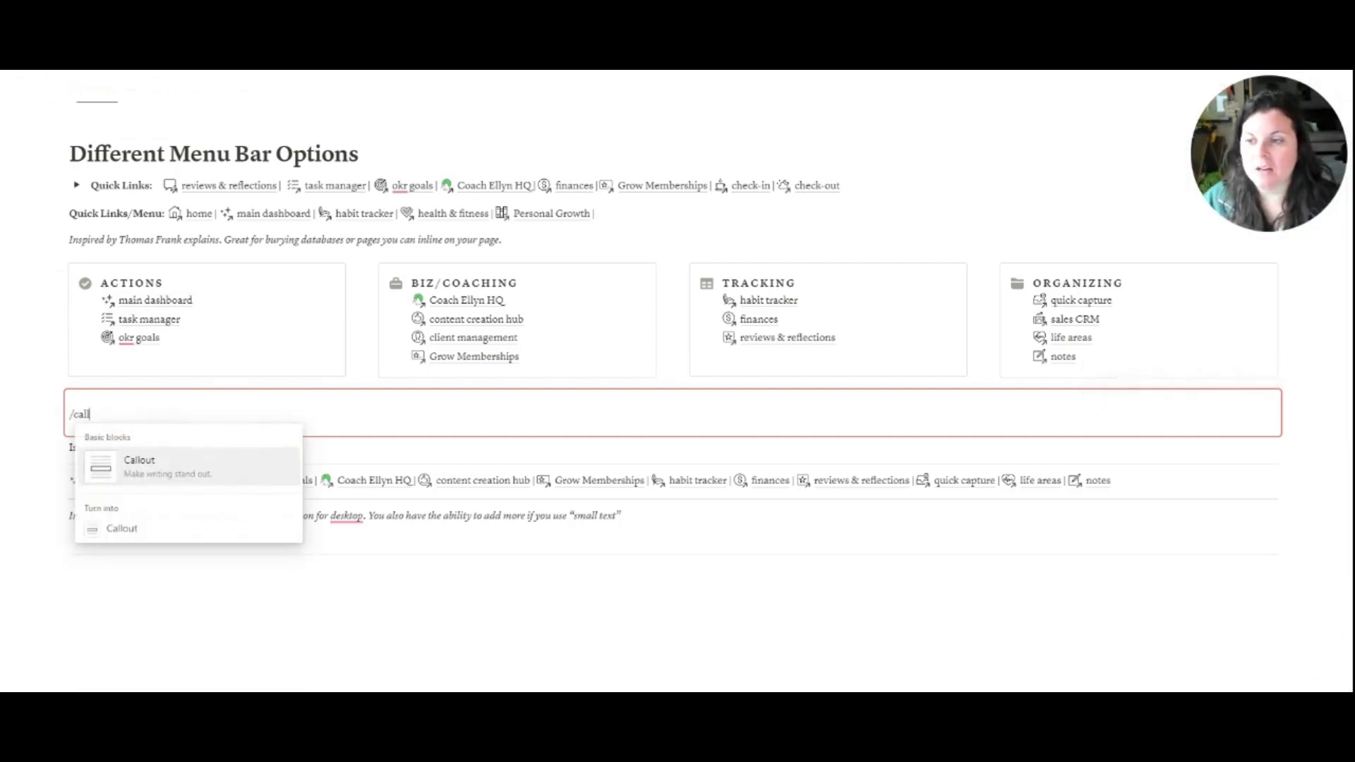
pyautogui.click(161, 466)
pyautogui.click(57, 416)
pyautogui.moveTo(143, 509)
pyautogui.click(314, 564)
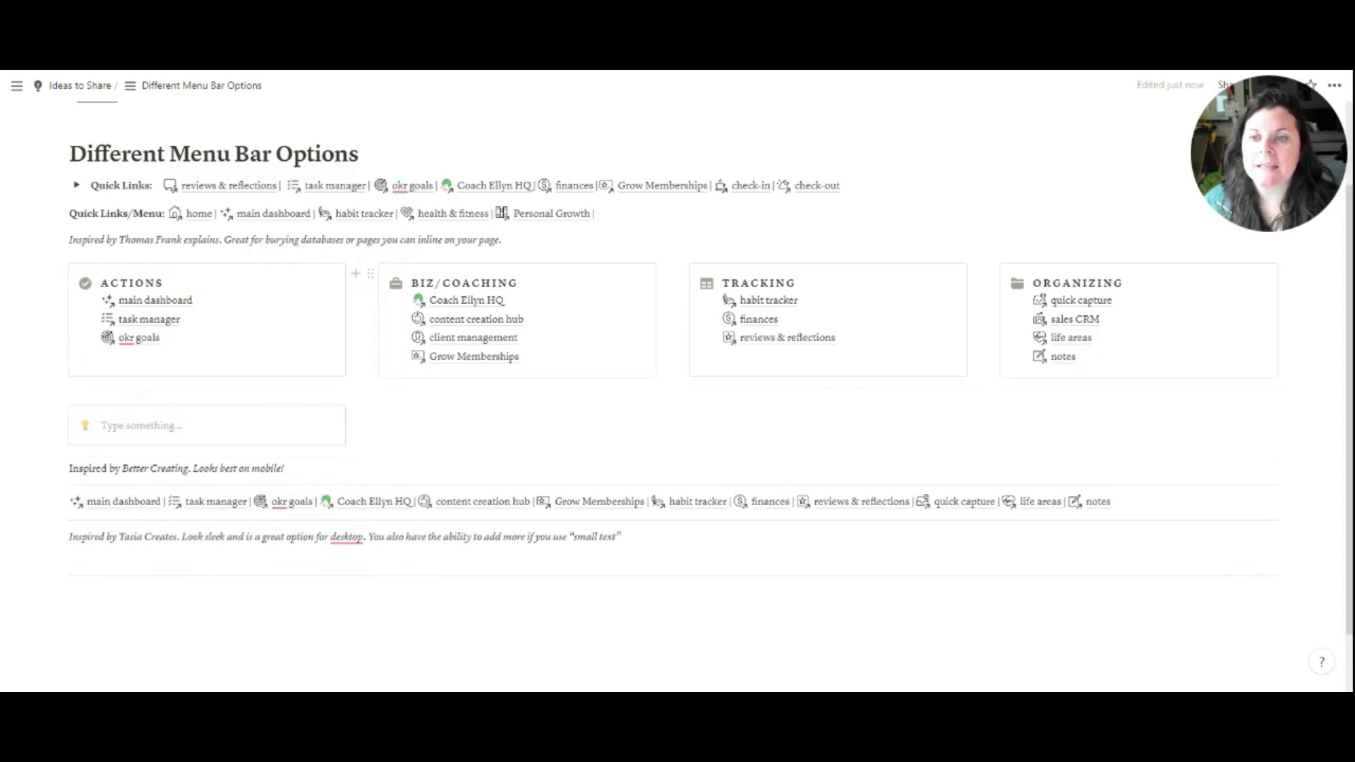
pyautogui.click(57, 415)
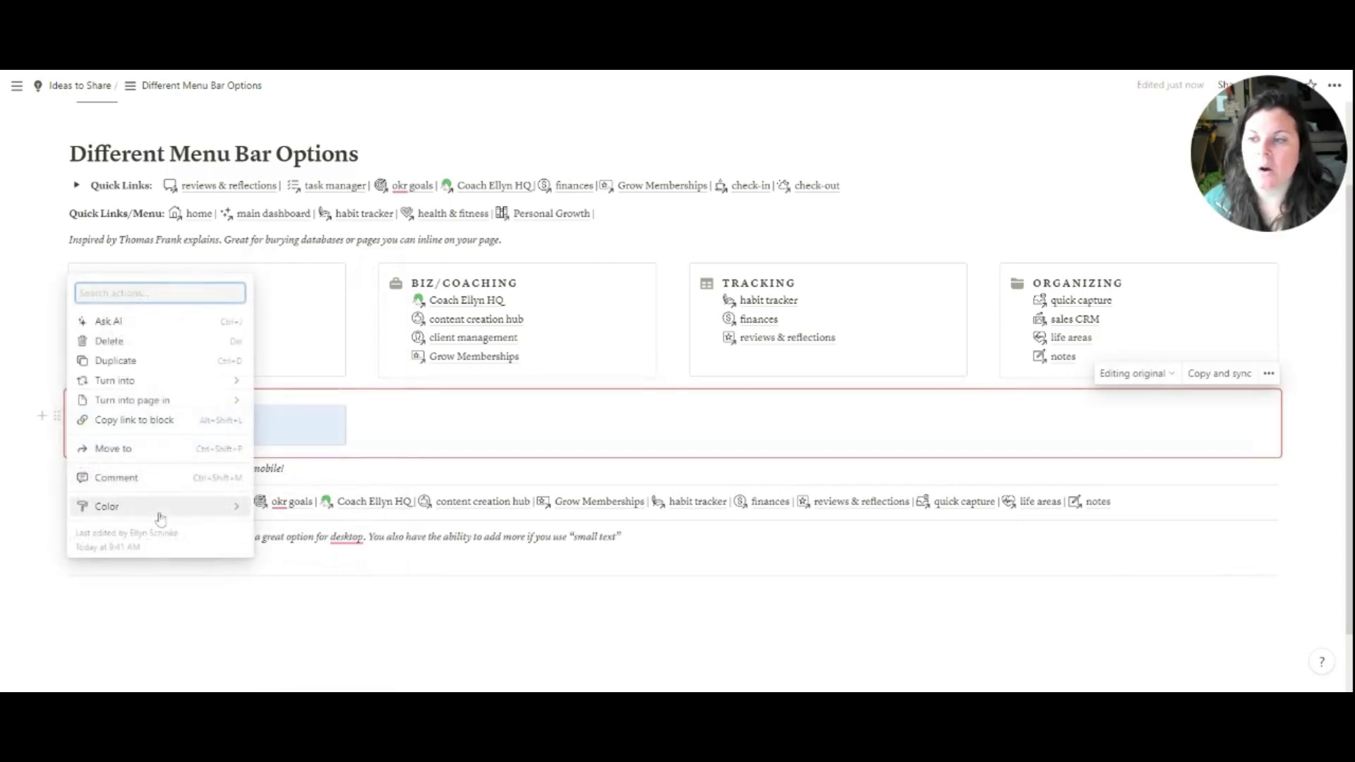
pyautogui.moveTo(158, 516)
pyautogui.click(317, 563)
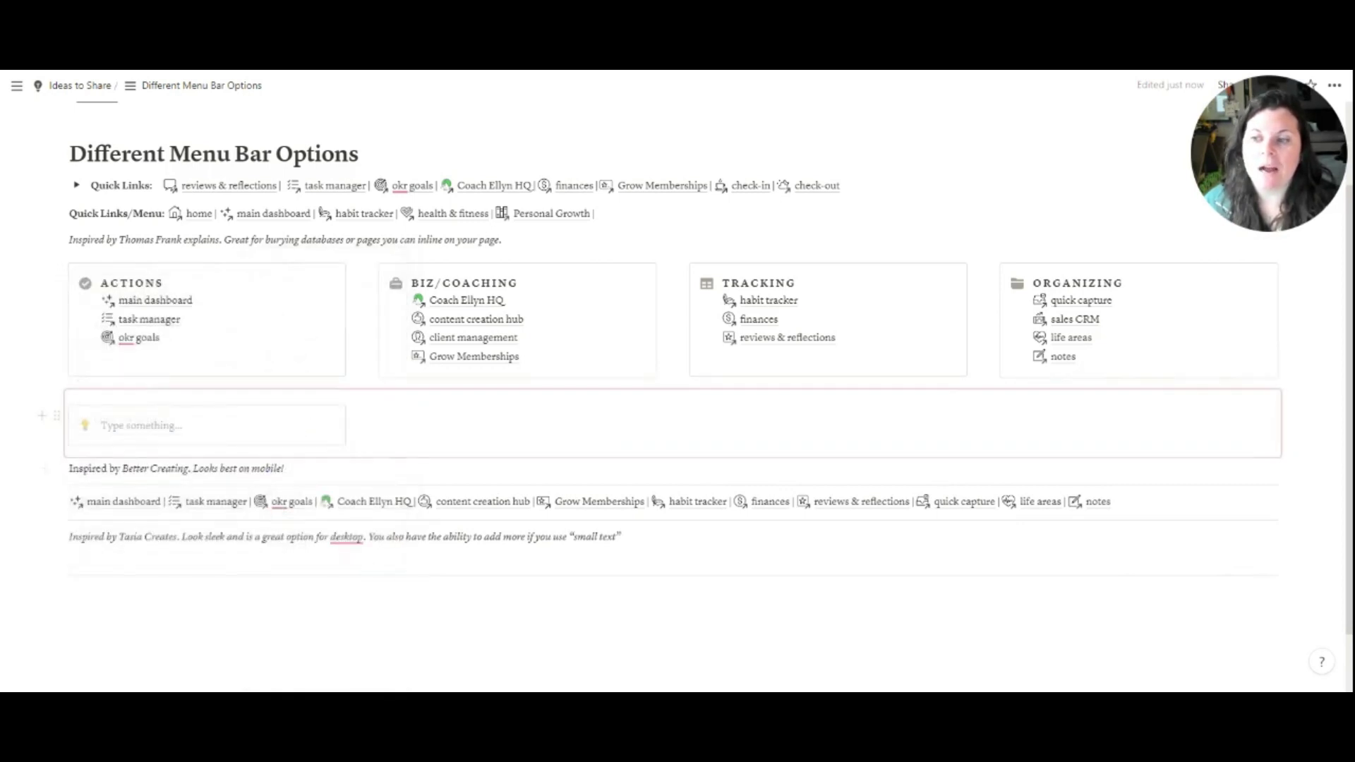
# Change the new callout's icon to the black checklist icon, searching the icons for "check".
pyautogui.click(85, 425)
pyautogui.click(67, 452)
pyautogui.write('ch')
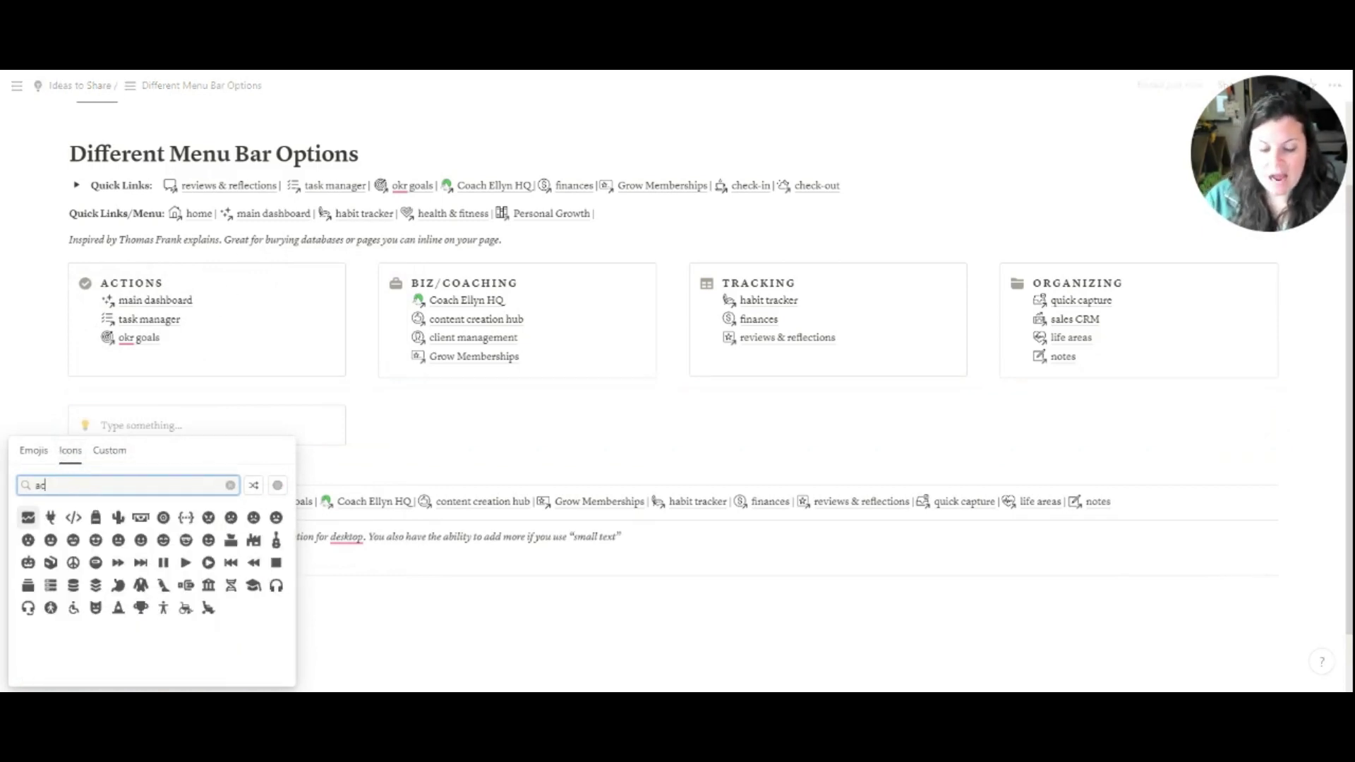
pyautogui.write('eck')
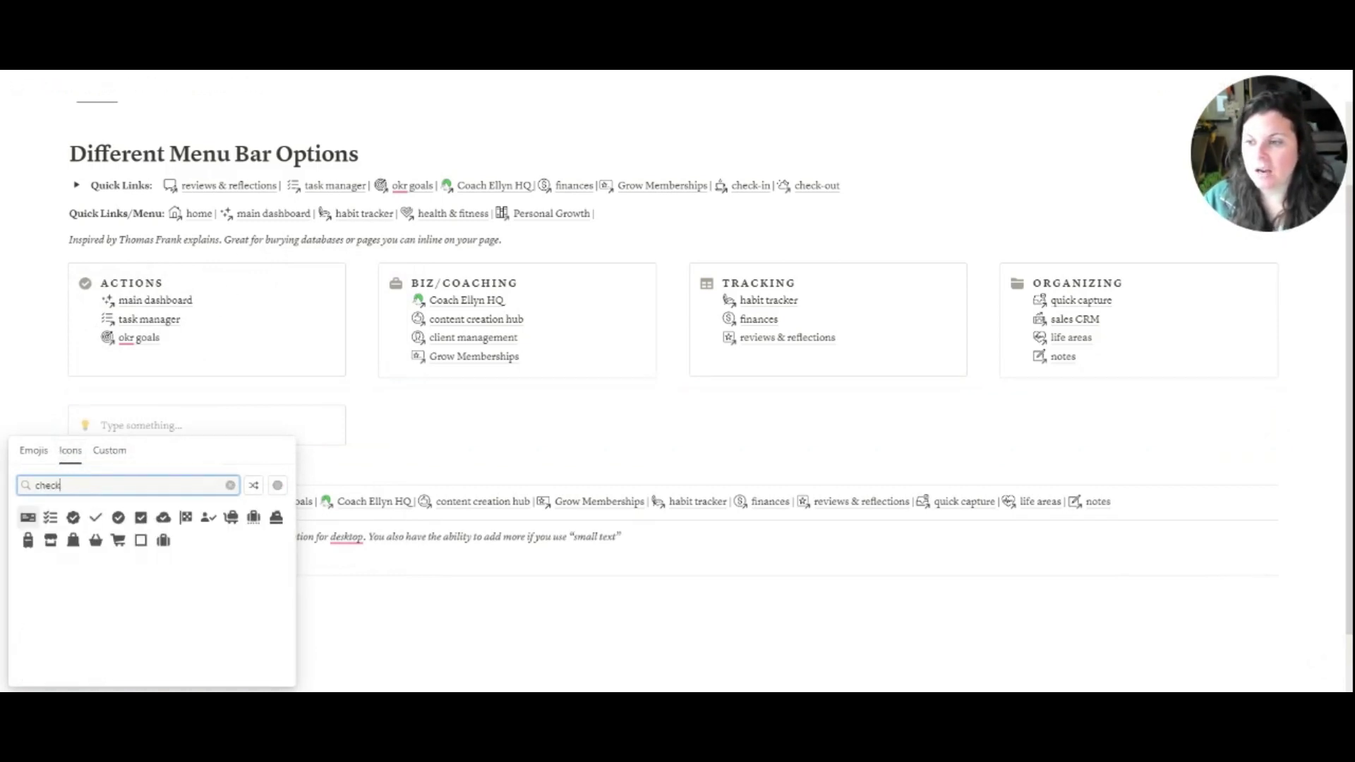
pyautogui.moveTo(52, 522)
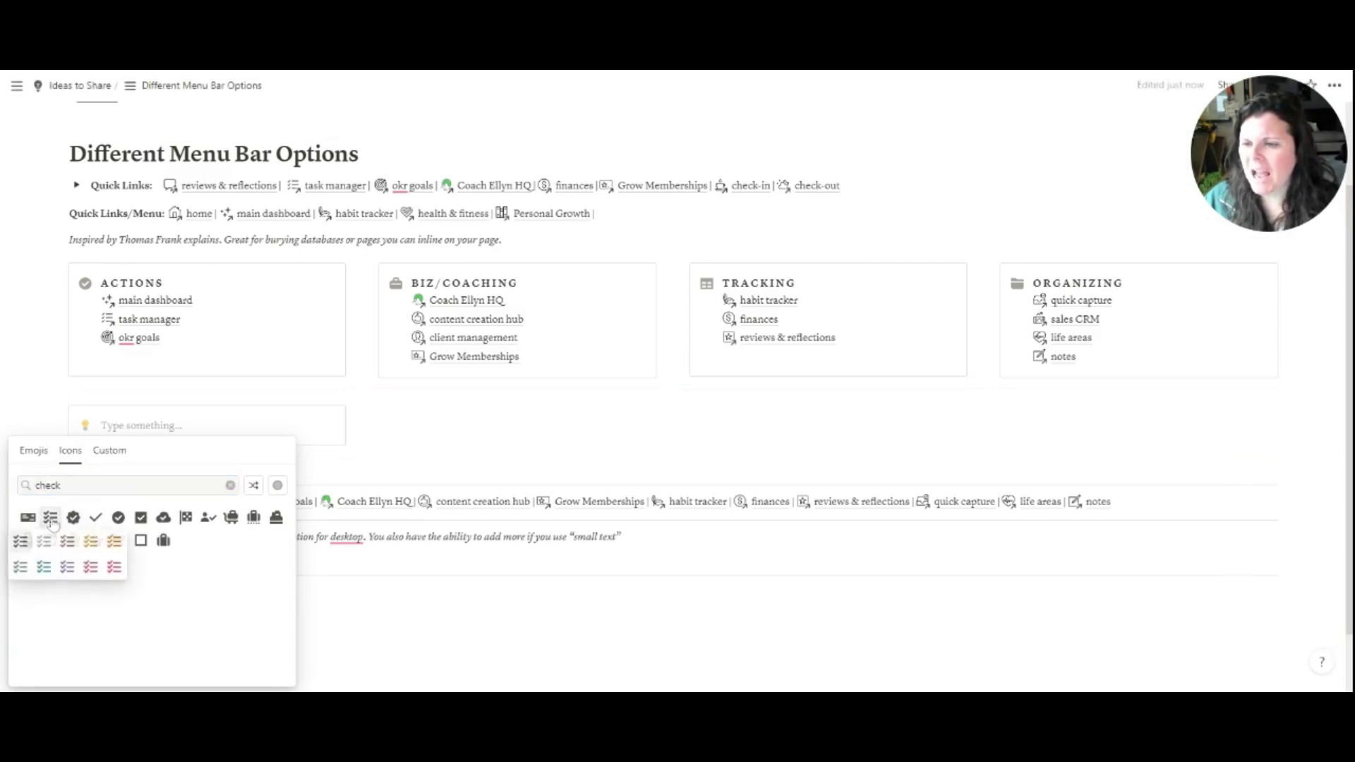
pyautogui.click(20, 541)
pyautogui.click(385, 415)
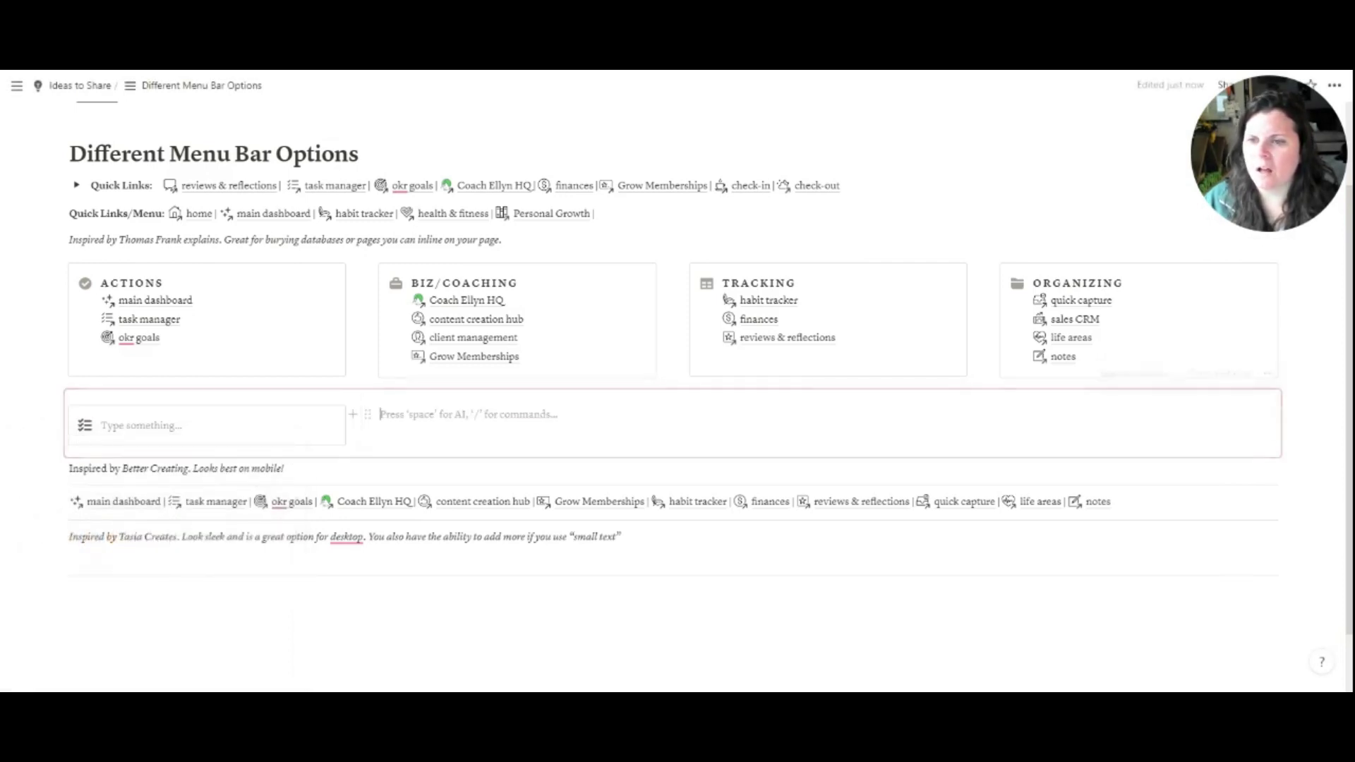
pyautogui.write('/call')
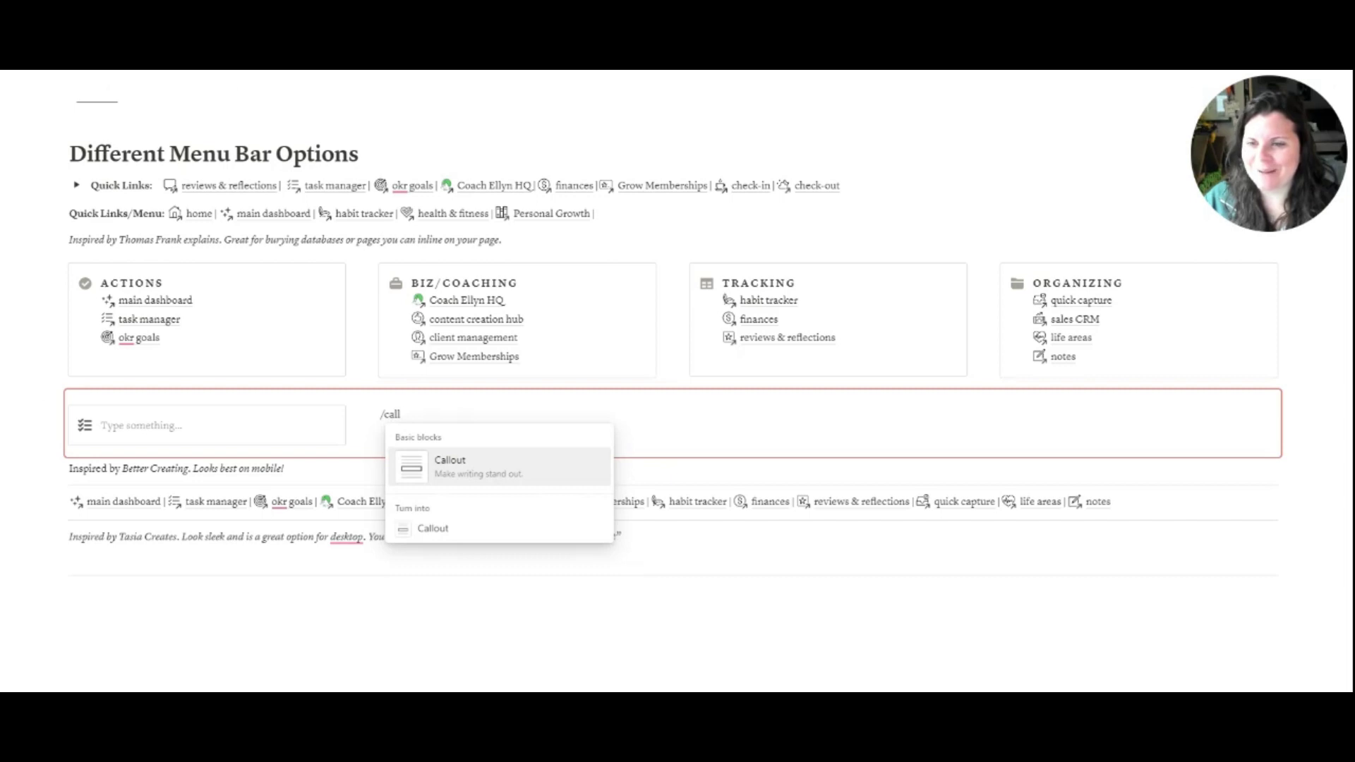
pyautogui.press('BackSpace')
pyautogui.press('BackSpace')
pyautogui.press('BackSpace')
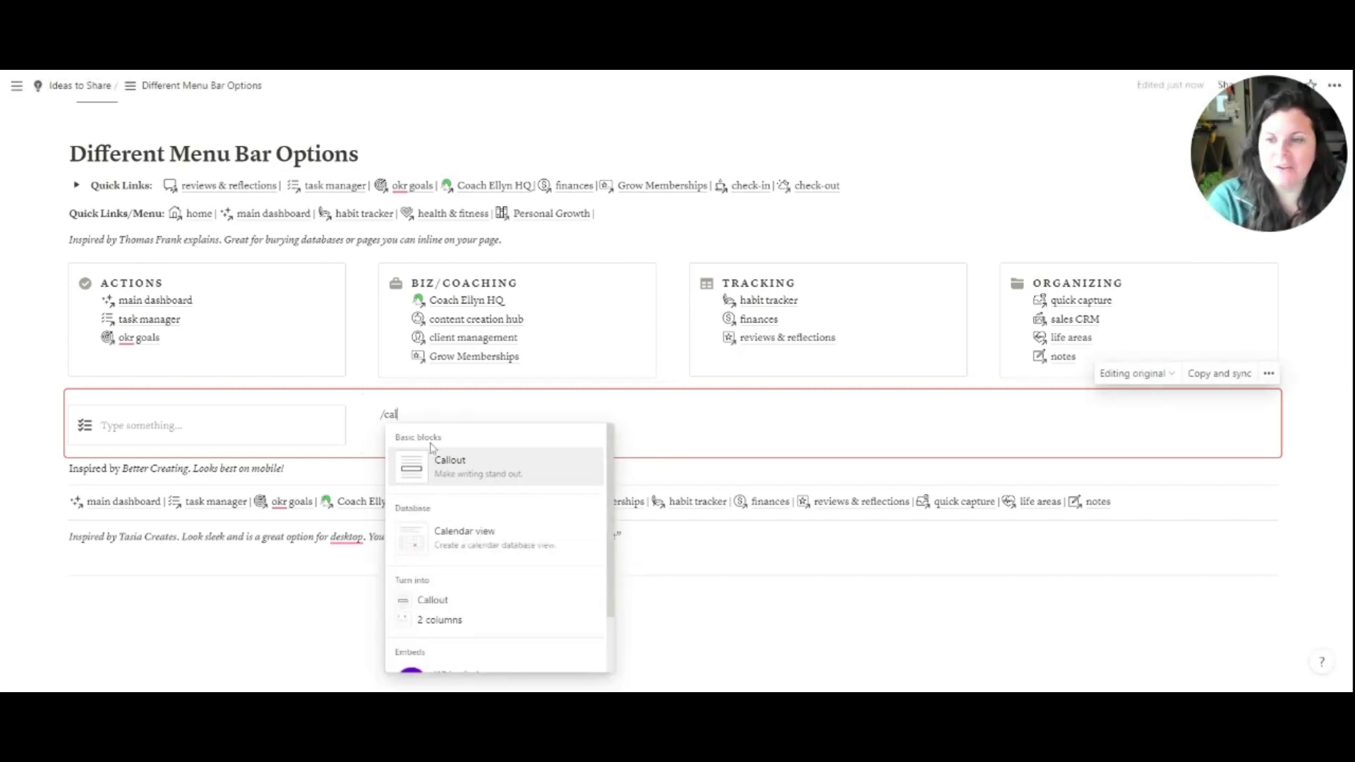
pyautogui.press('BackSpace')
pyautogui.press('BackSpace')
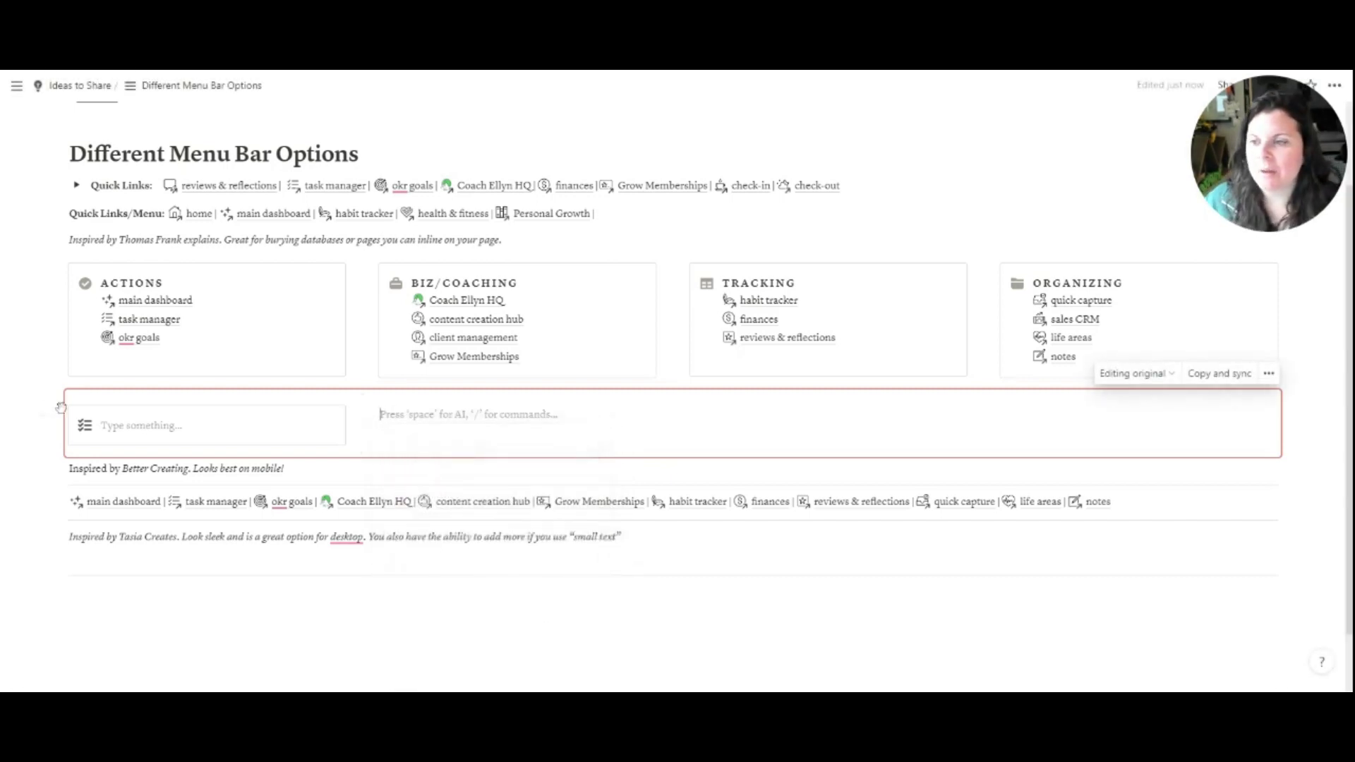
# Duplicate the checklist callout and move the copy into the second column of the synced block.
pyautogui.click(58, 415)
pyautogui.click(107, 364)
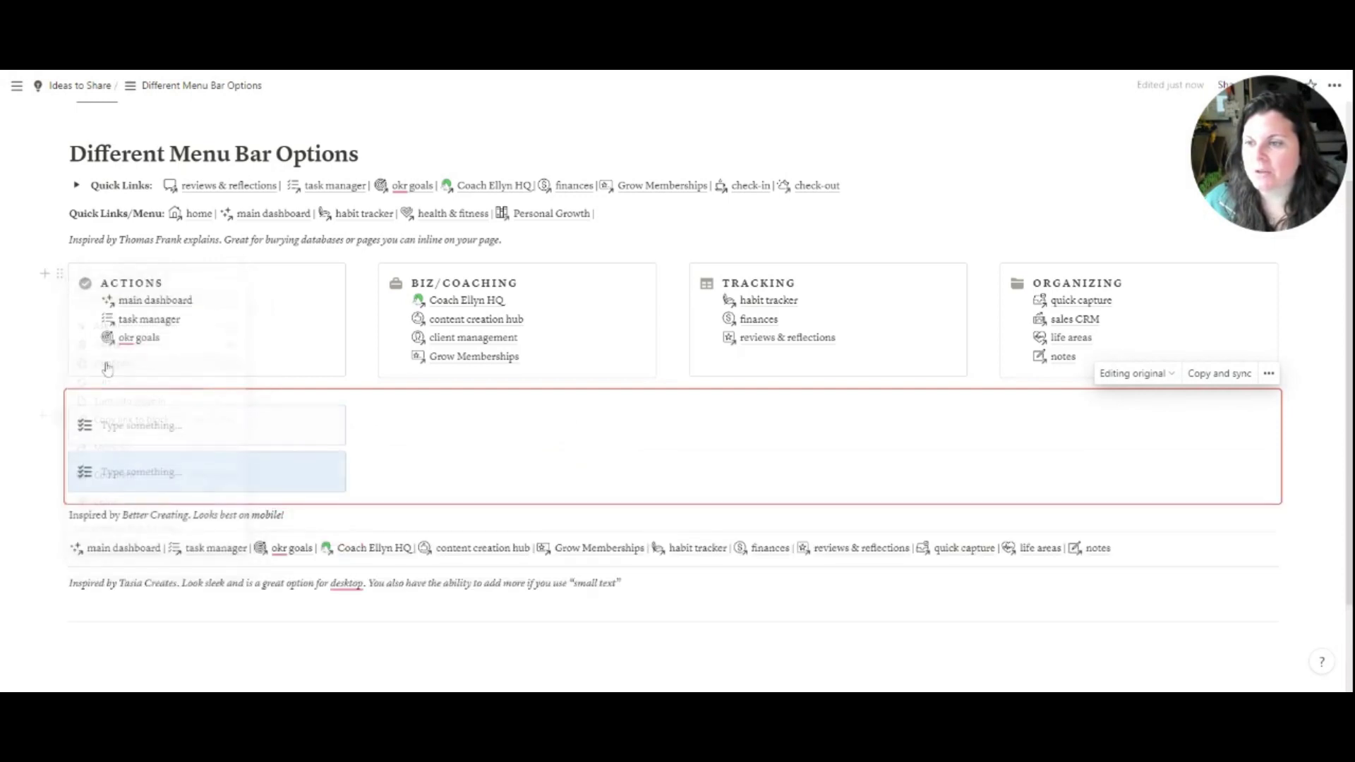
pyautogui.moveTo(58, 462); pyautogui.dragTo(399, 434)
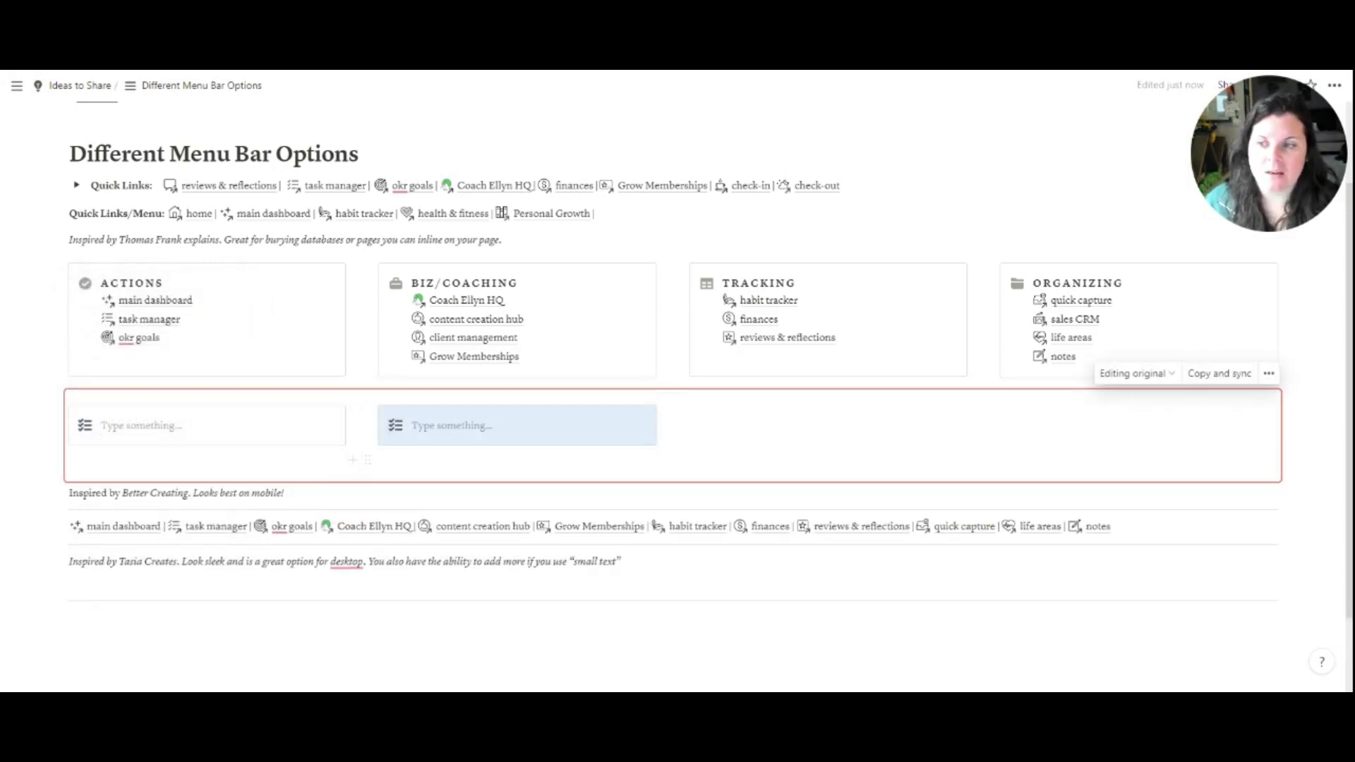
pyautogui.click(141, 425)
pyautogui.click(452, 424)
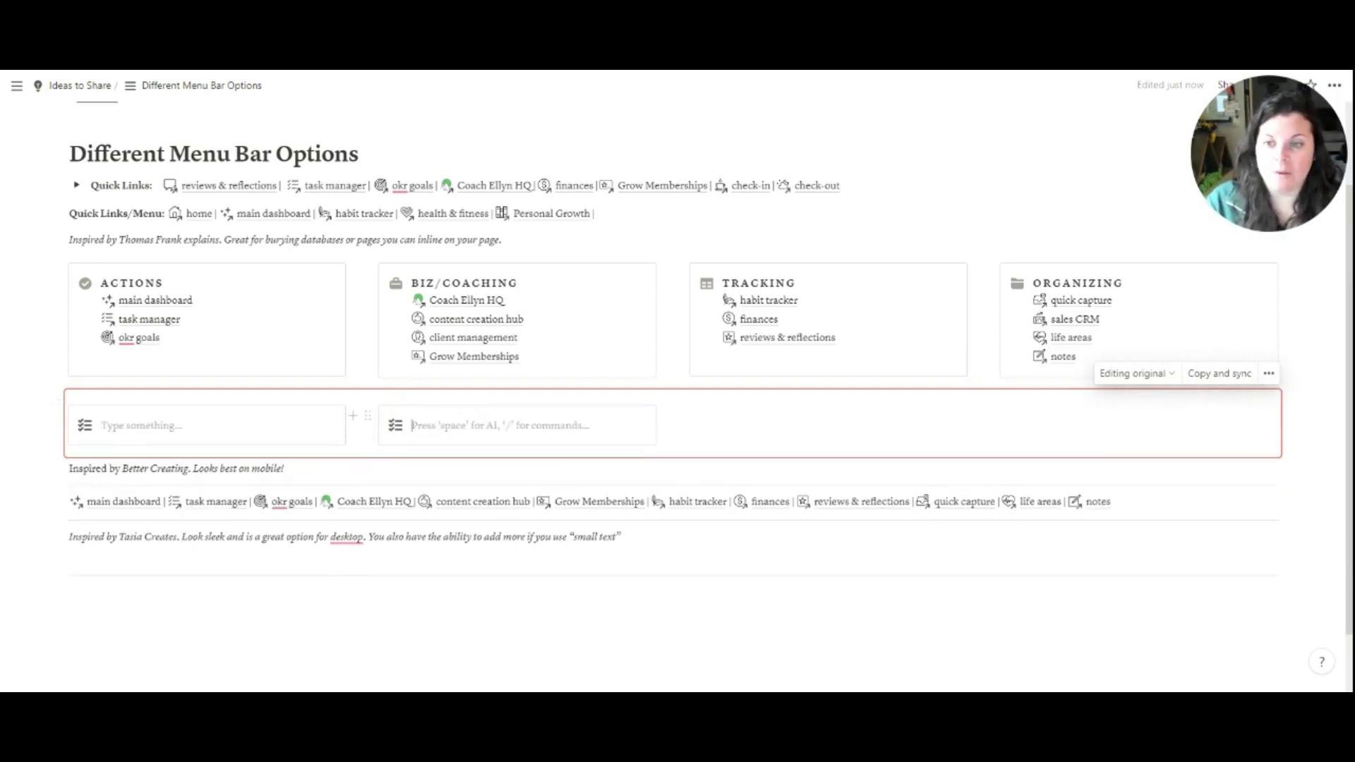
# Change the second callout's icon to the black briefcase, searching the icons for "business".
pyautogui.click(395, 424)
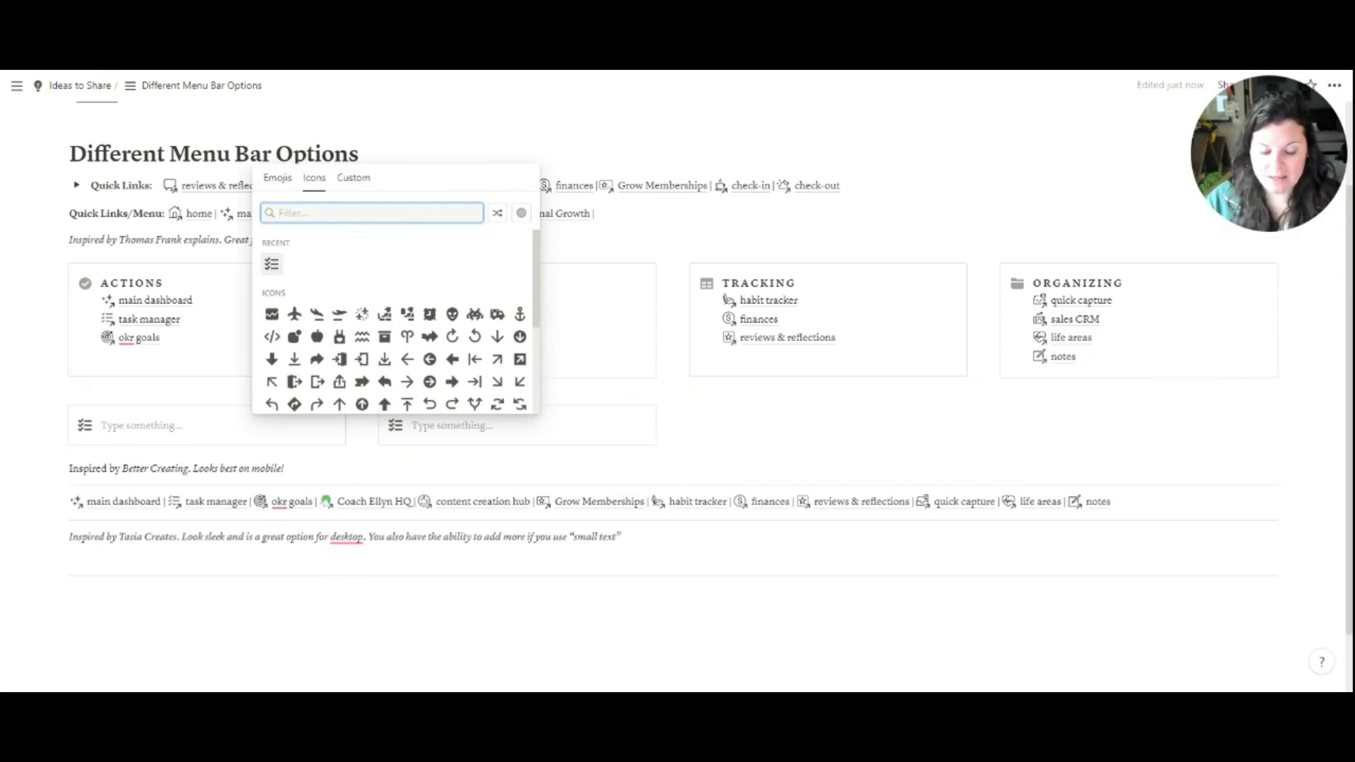
pyautogui.write('business')
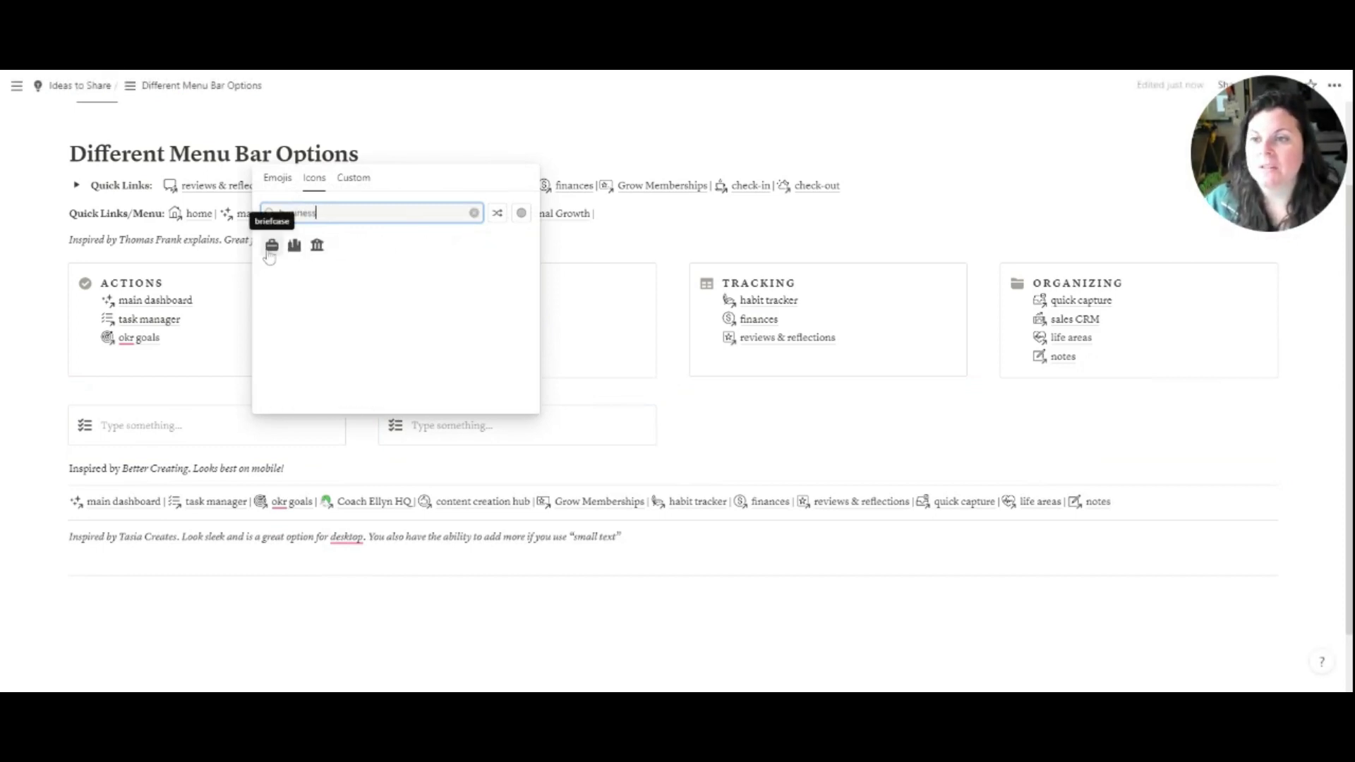
pyautogui.click(268, 249)
pyautogui.click(223, 273)
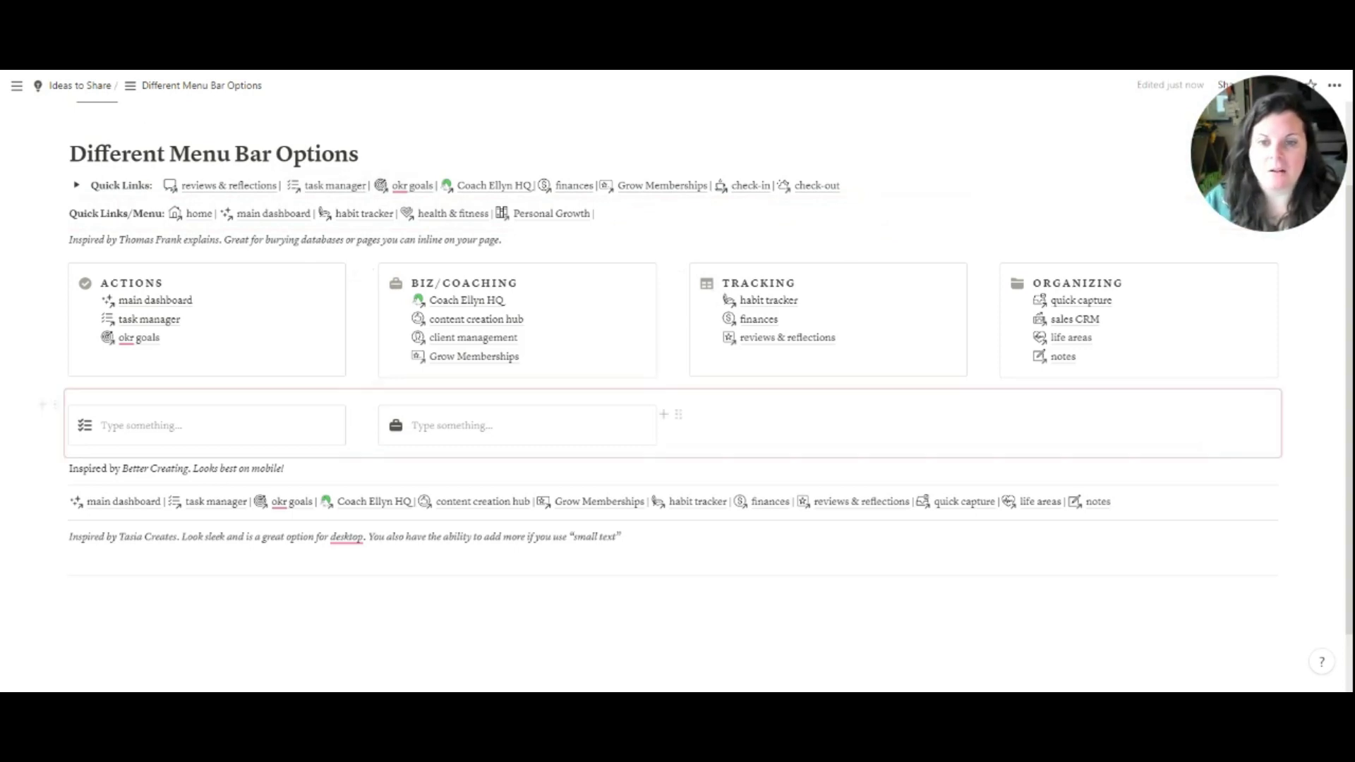
# Title the first new callout ACTIONS and copy the BIZ/COACHING heading from the menu above into the second.
pyautogui.click(177, 425)
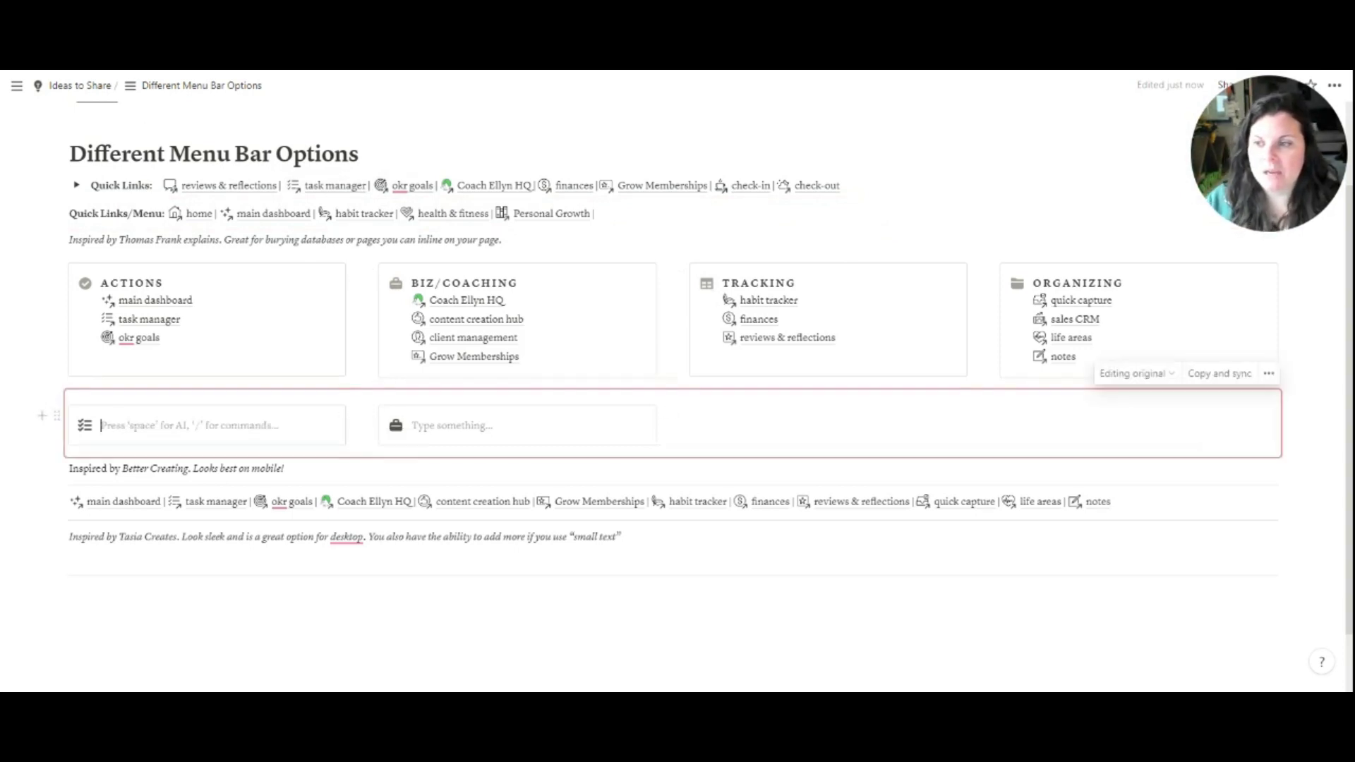
pyautogui.write('ACTIONS')
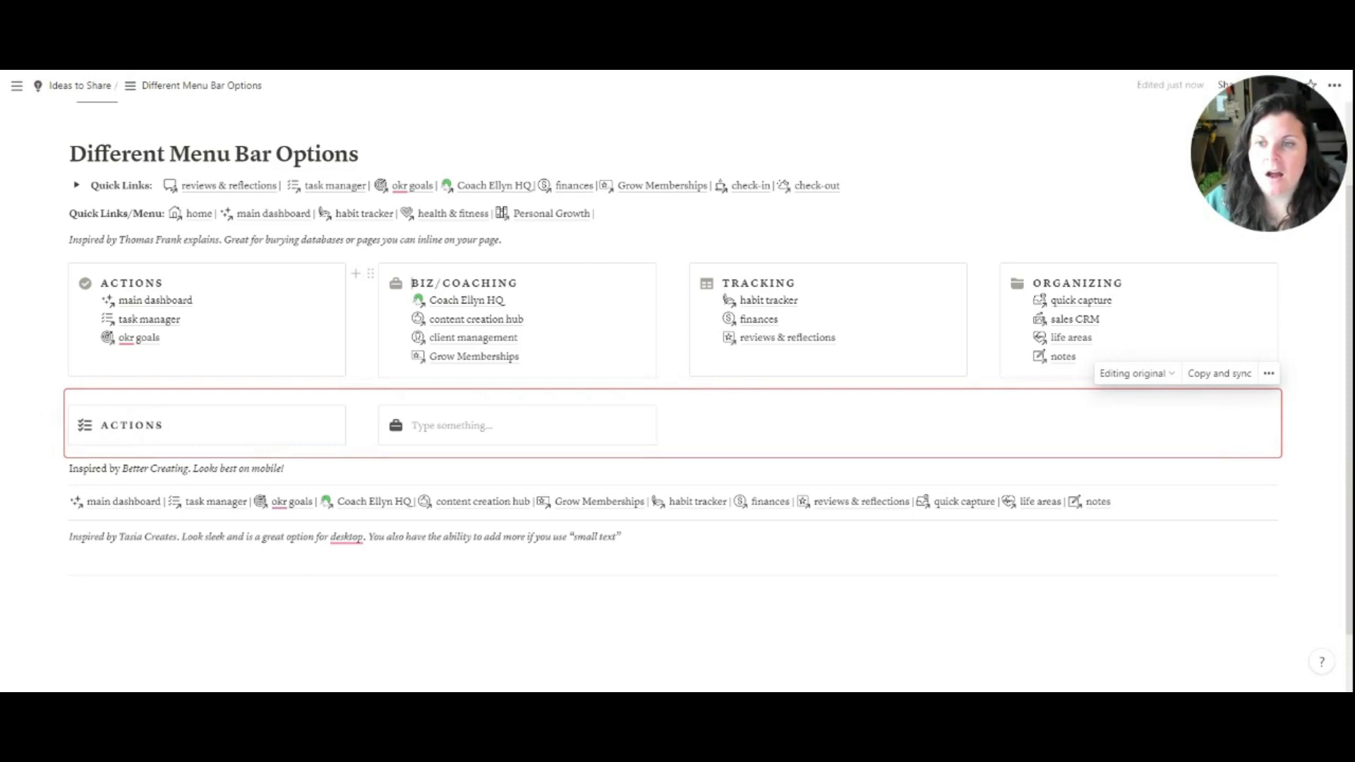
pyautogui.moveTo(411, 283); pyautogui.dragTo(517, 283)
pyautogui.hotkey('ctrl', 'c')
pyautogui.click(424, 425)
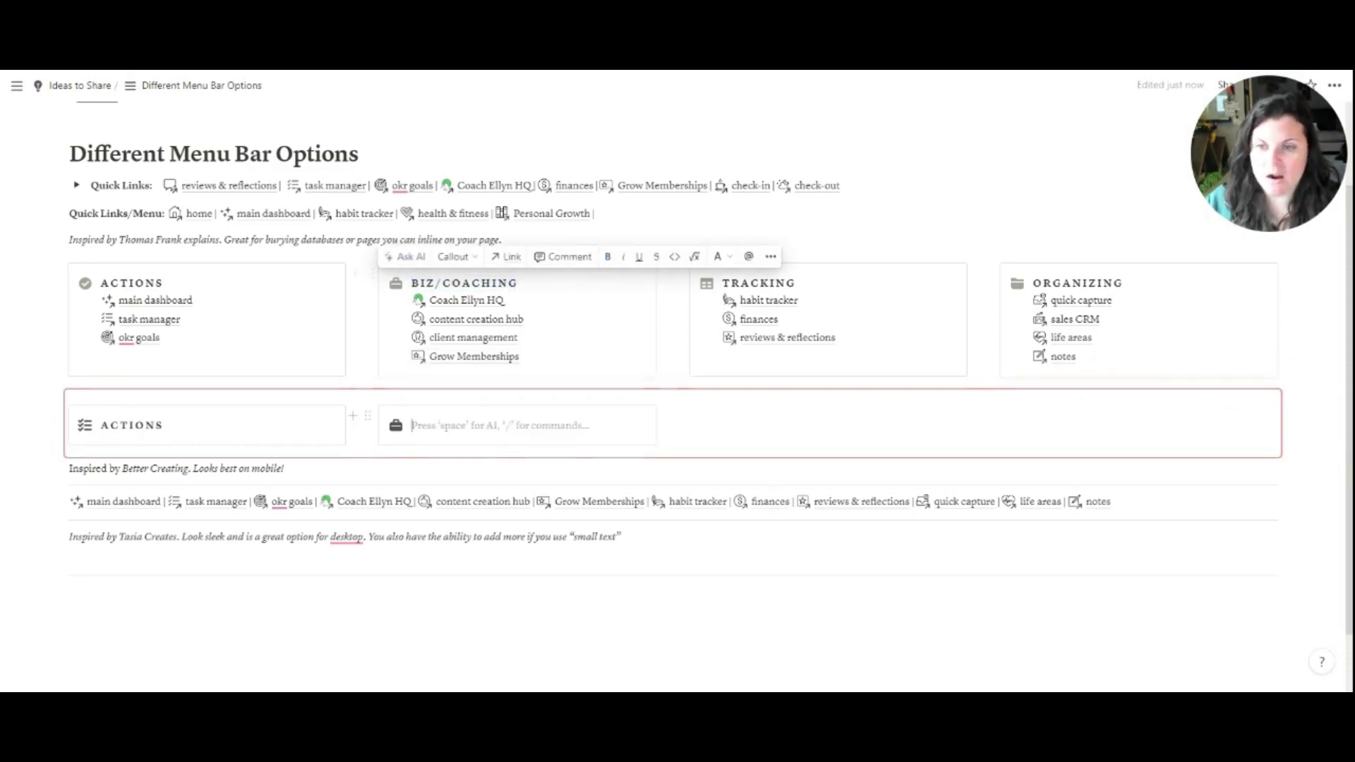
pyautogui.hotkey('ctrl', 'v')
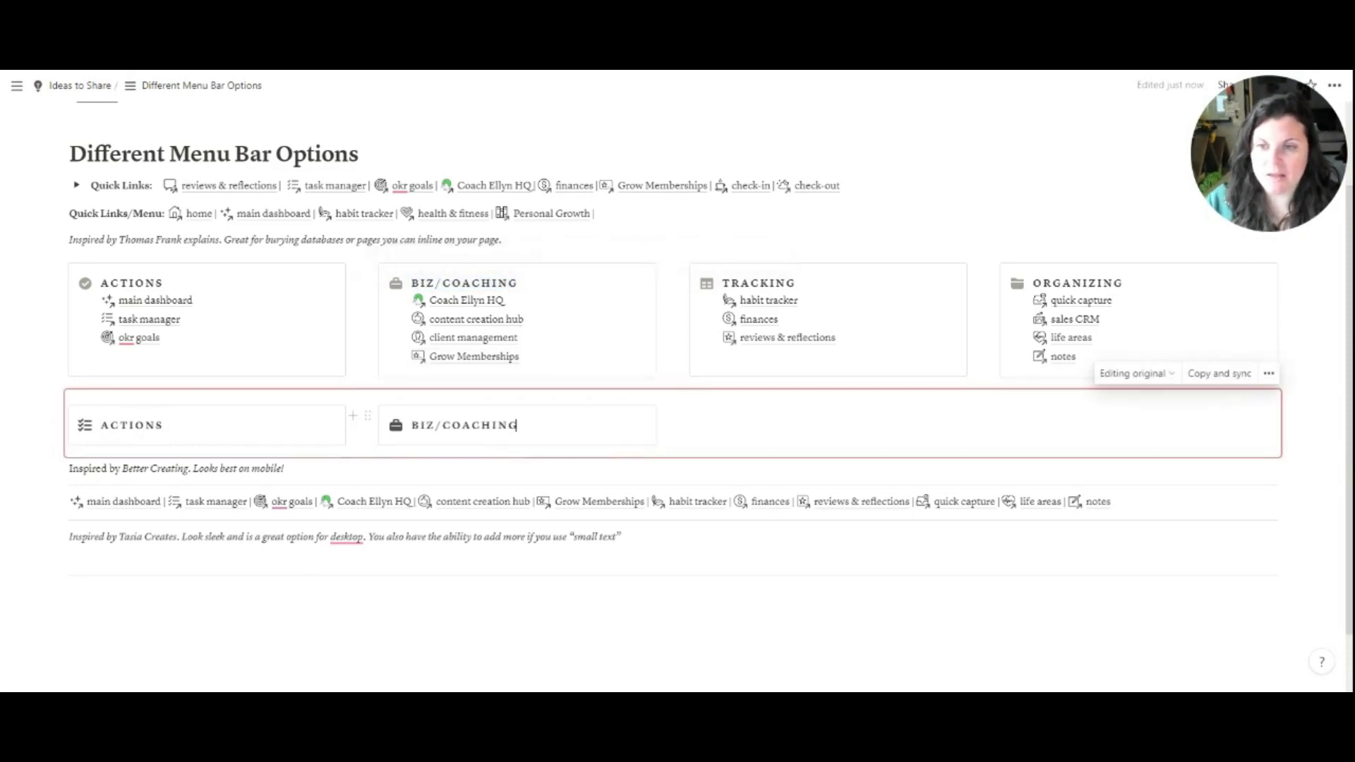
# Duplicate the new BIZ/COACHING callout into the third column and remove the leftover blank line below the columns.
pyautogui.click(368, 414)
pyautogui.click(220, 362)
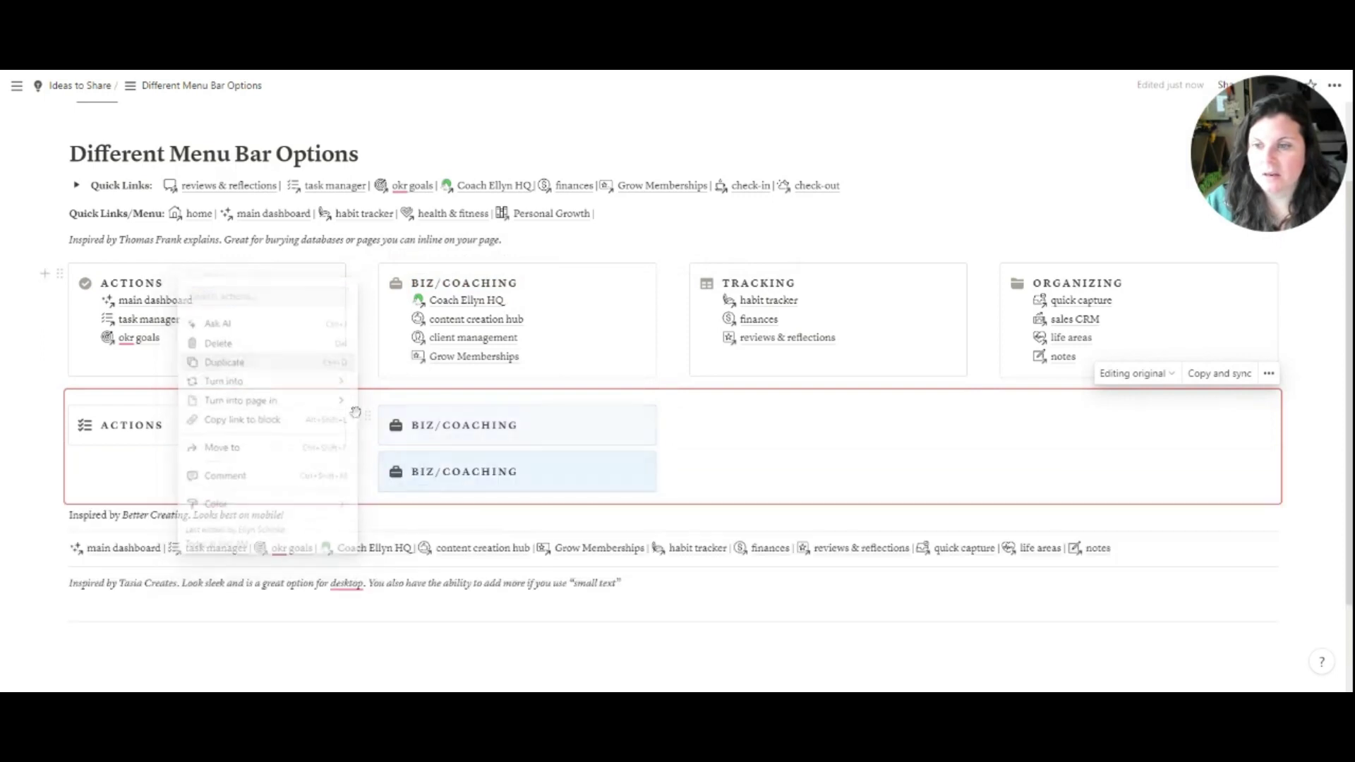
pyautogui.moveTo(367, 464); pyautogui.dragTo(728, 408)
pyautogui.click(494, 459)
pyautogui.click(776, 459)
pyautogui.press('BackSpace')
# Give the third callout the black table icon and retitle it TRACKING.
pyautogui.click(706, 427)
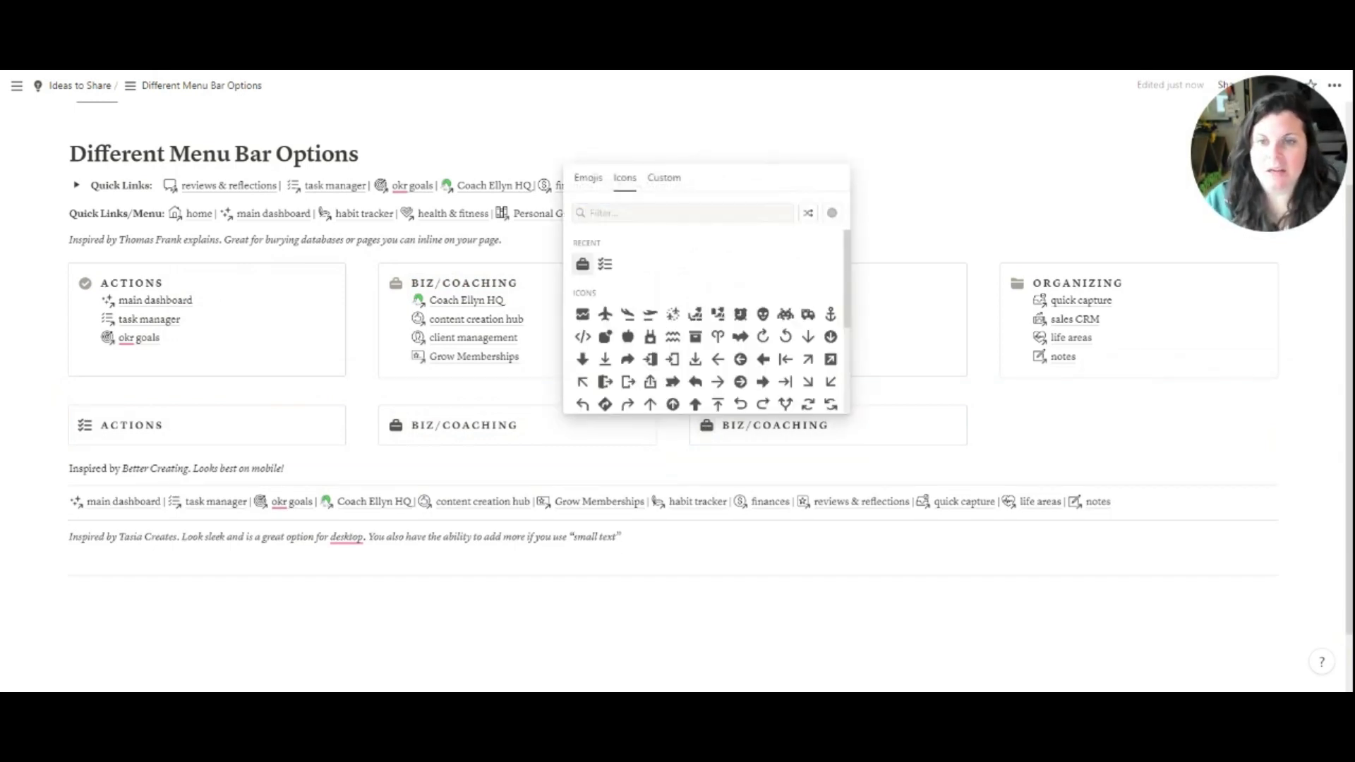
pyautogui.write('table')
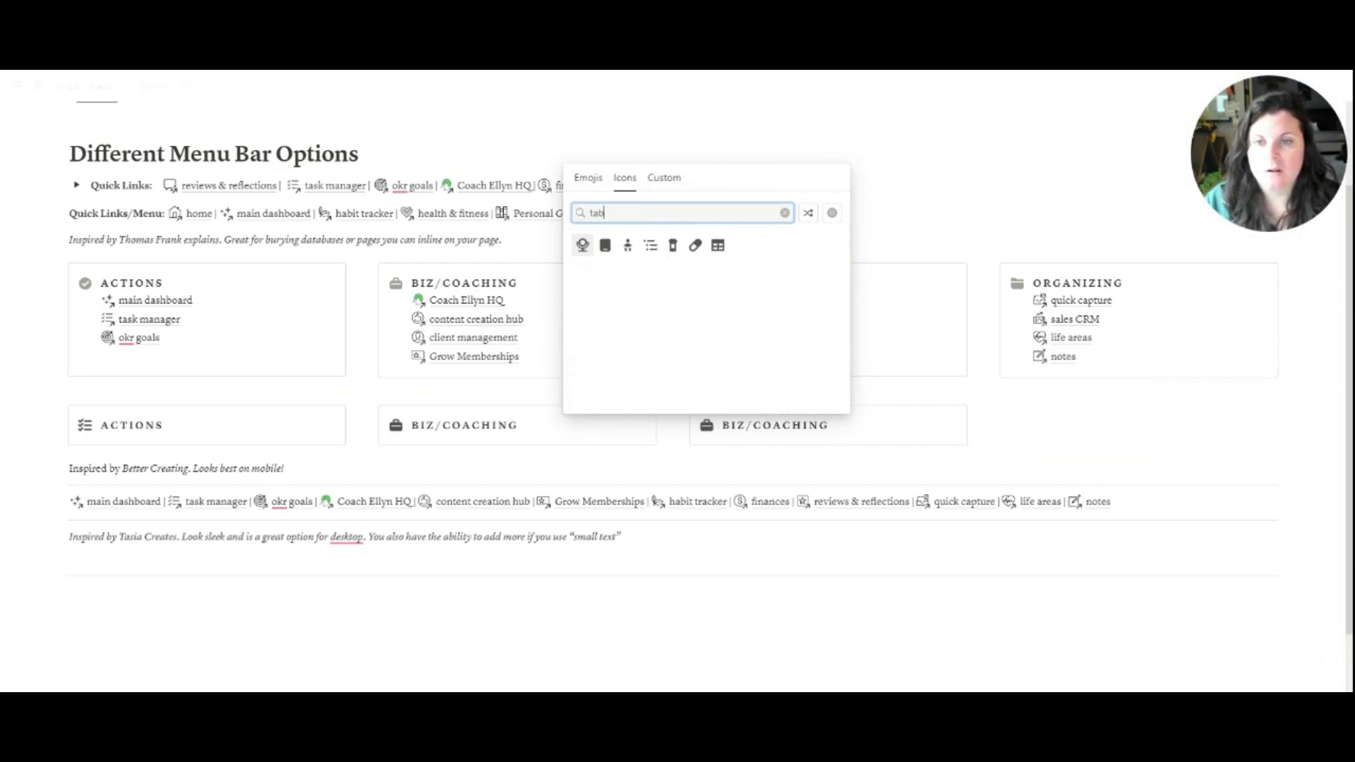
pyautogui.moveTo(695, 245)
pyautogui.click(647, 271)
pyautogui.hotkey('ctrl', 'a')
pyautogui.write('TR')
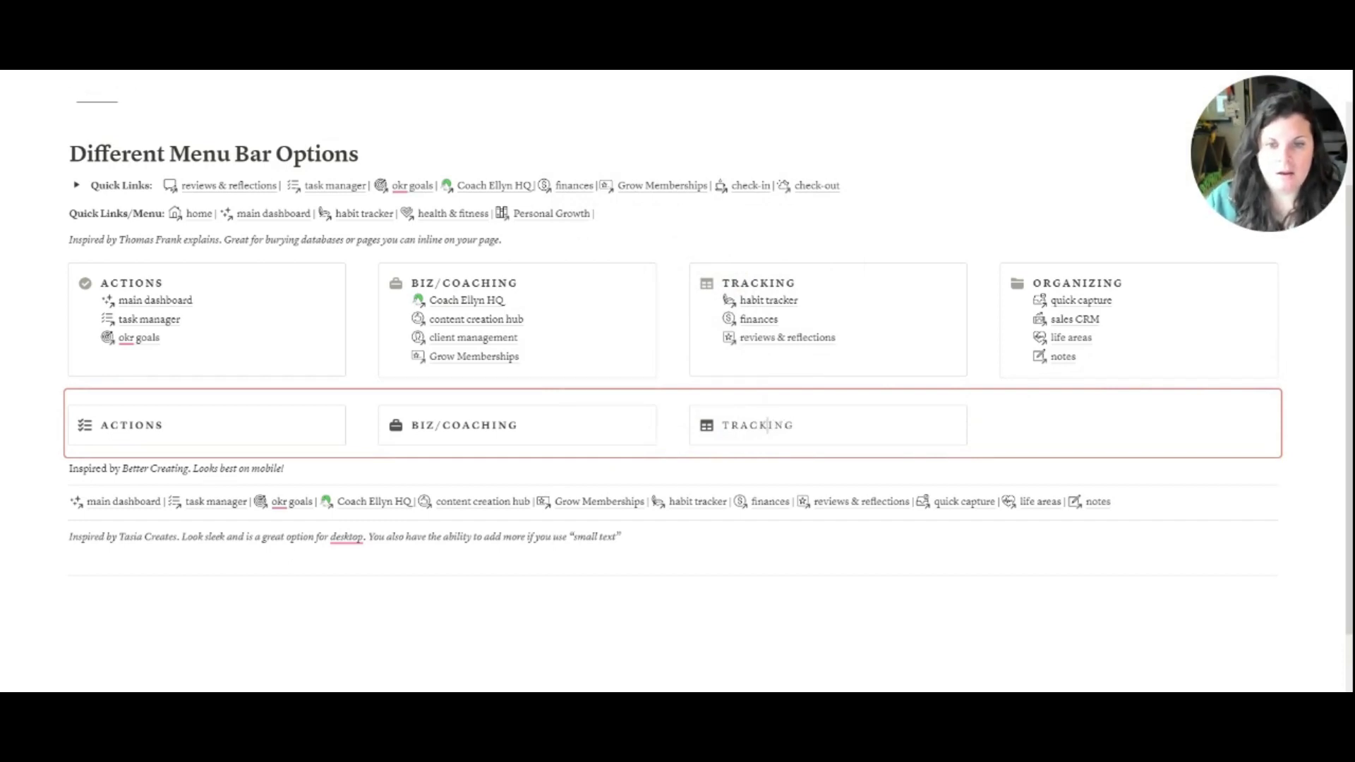
pyautogui.write('ACKING')
pyautogui.doubleClick(765, 425)
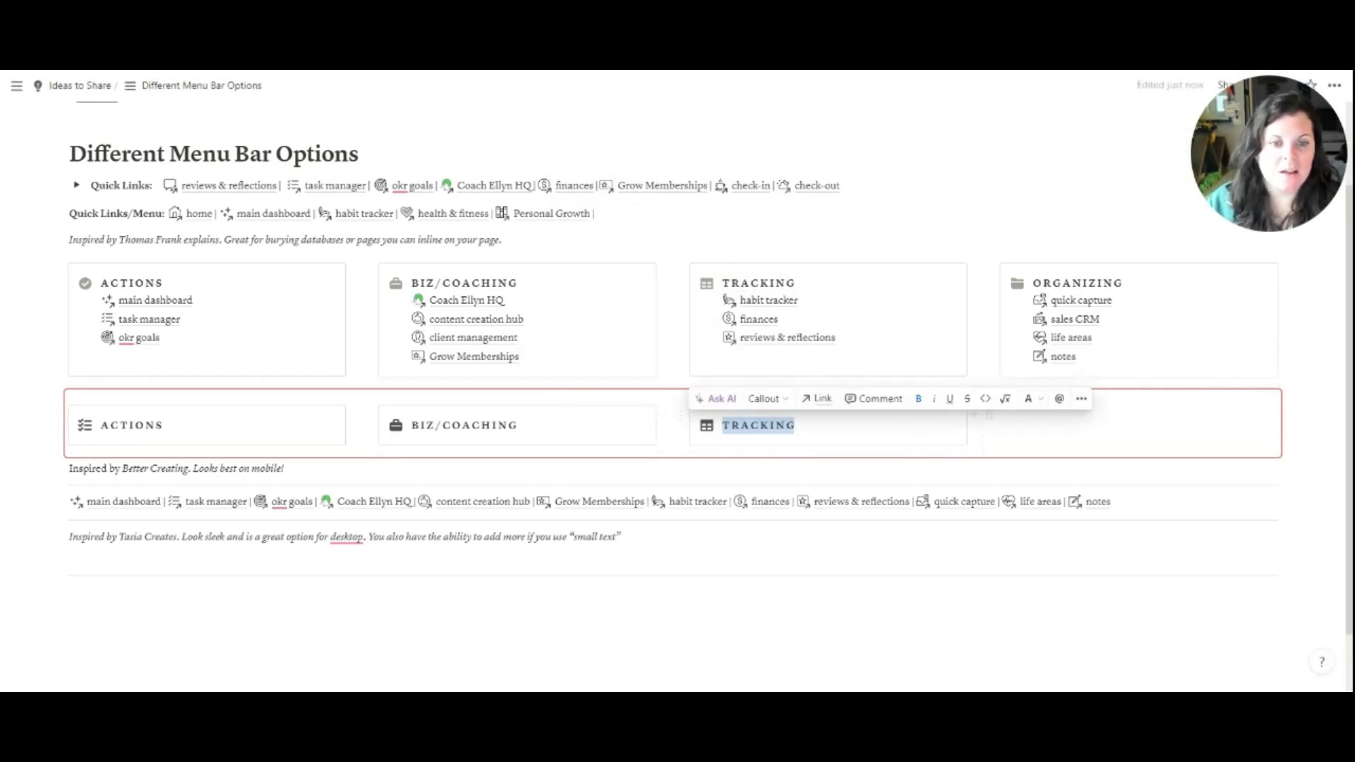
# Duplicate the new TRACKING callout into the fourth column and remove the leftover blank line below the columns.
pyautogui.click(679, 417)
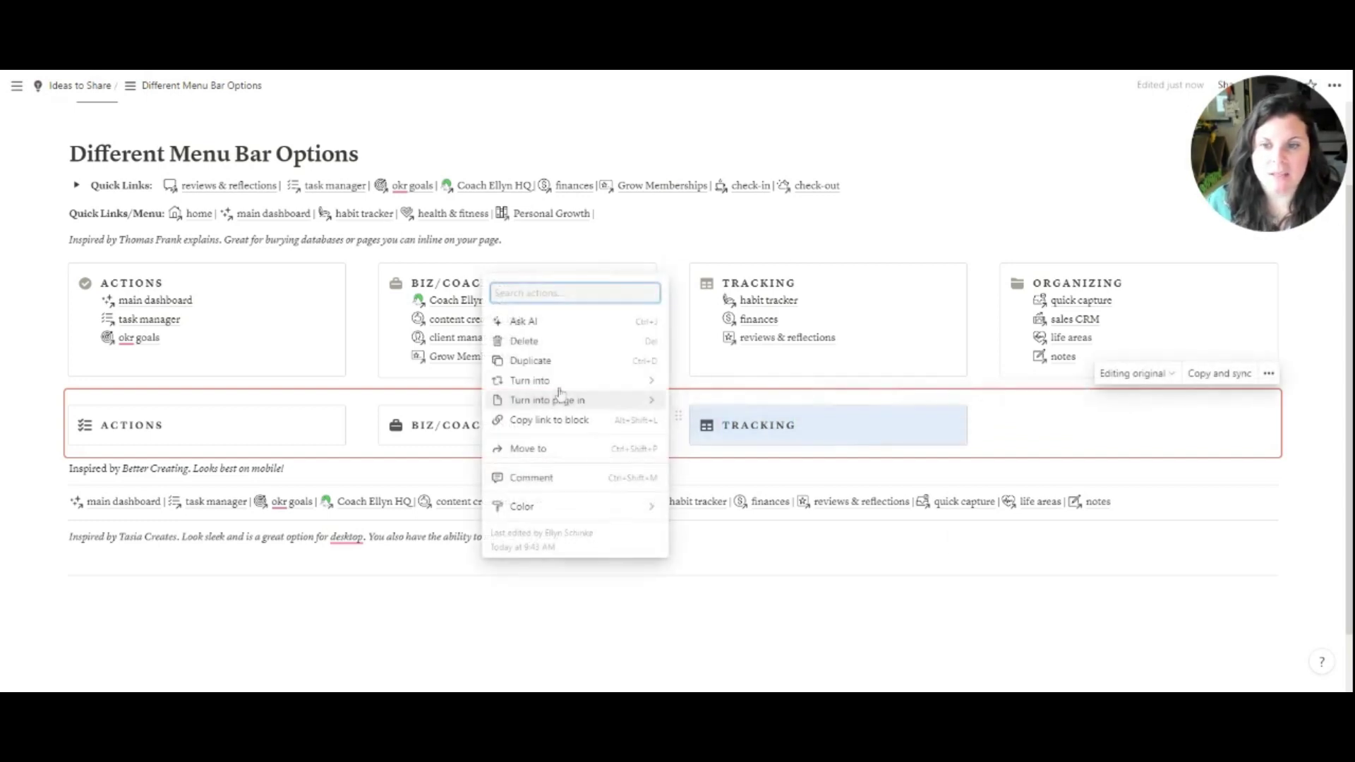
pyautogui.click(557, 361)
pyautogui.moveTo(680, 462); pyautogui.dragTo(1037, 412)
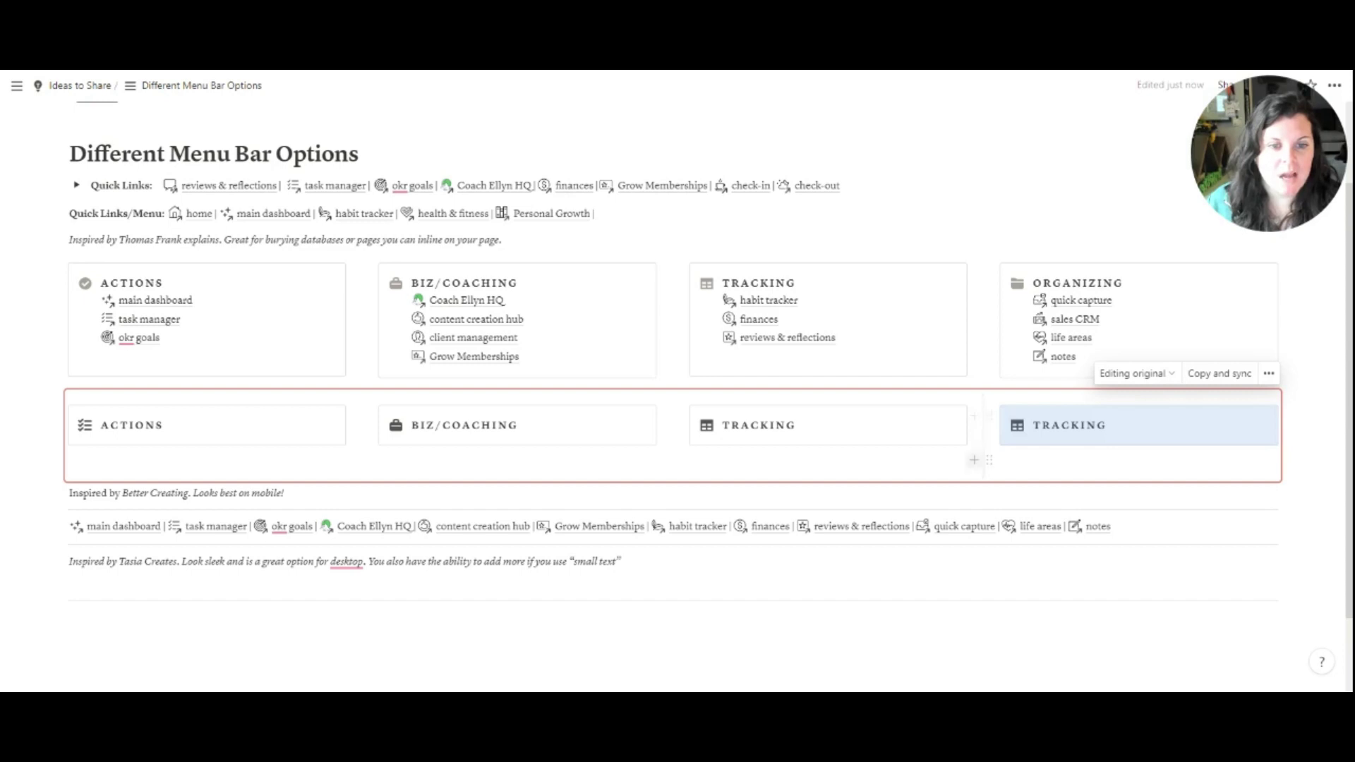
pyautogui.click(699, 459)
pyautogui.press('BackSpace')
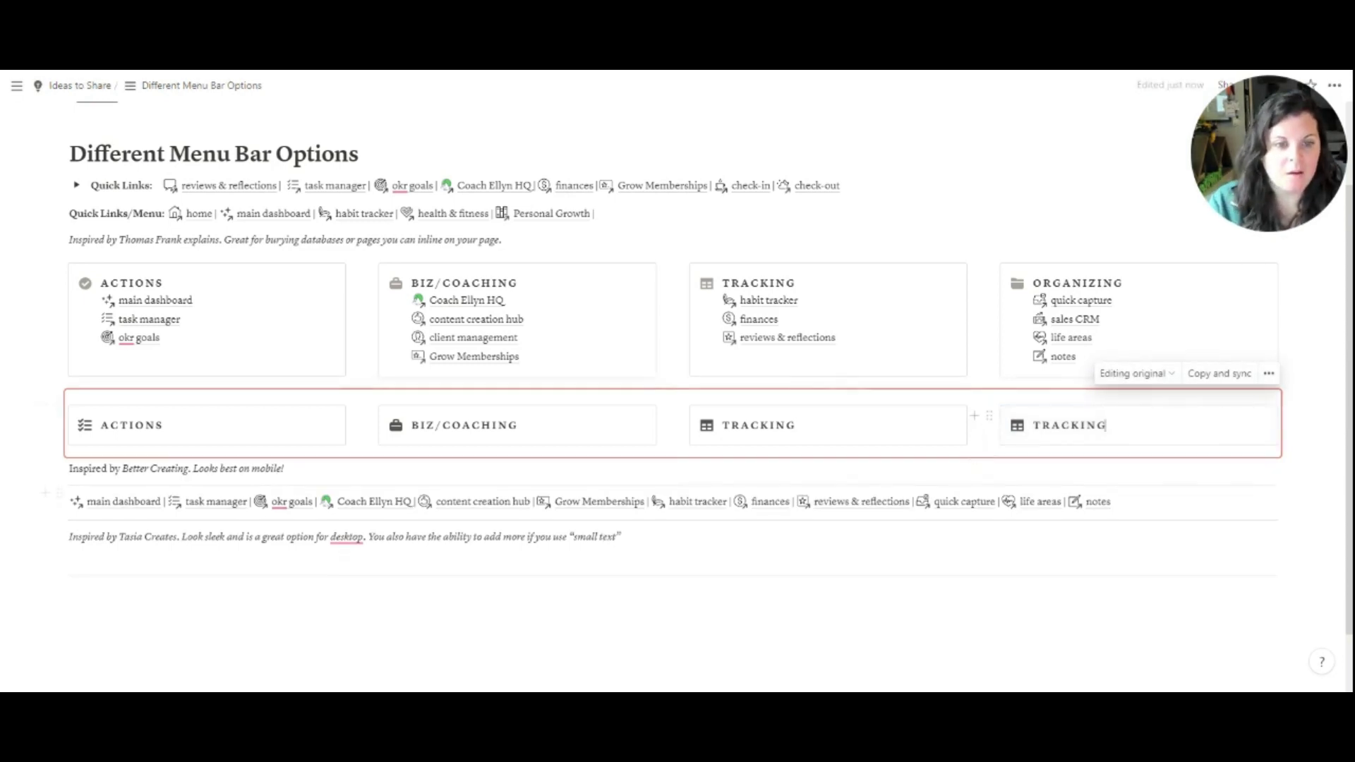
# Give the fourth new callout the black folder icon and retitle it ORGANIZING.
pyautogui.click(1016, 426)
pyautogui.write('folder')
pyautogui.moveTo(893, 247)
pyautogui.click(847, 267)
pyautogui.doubleClick(1069, 425)
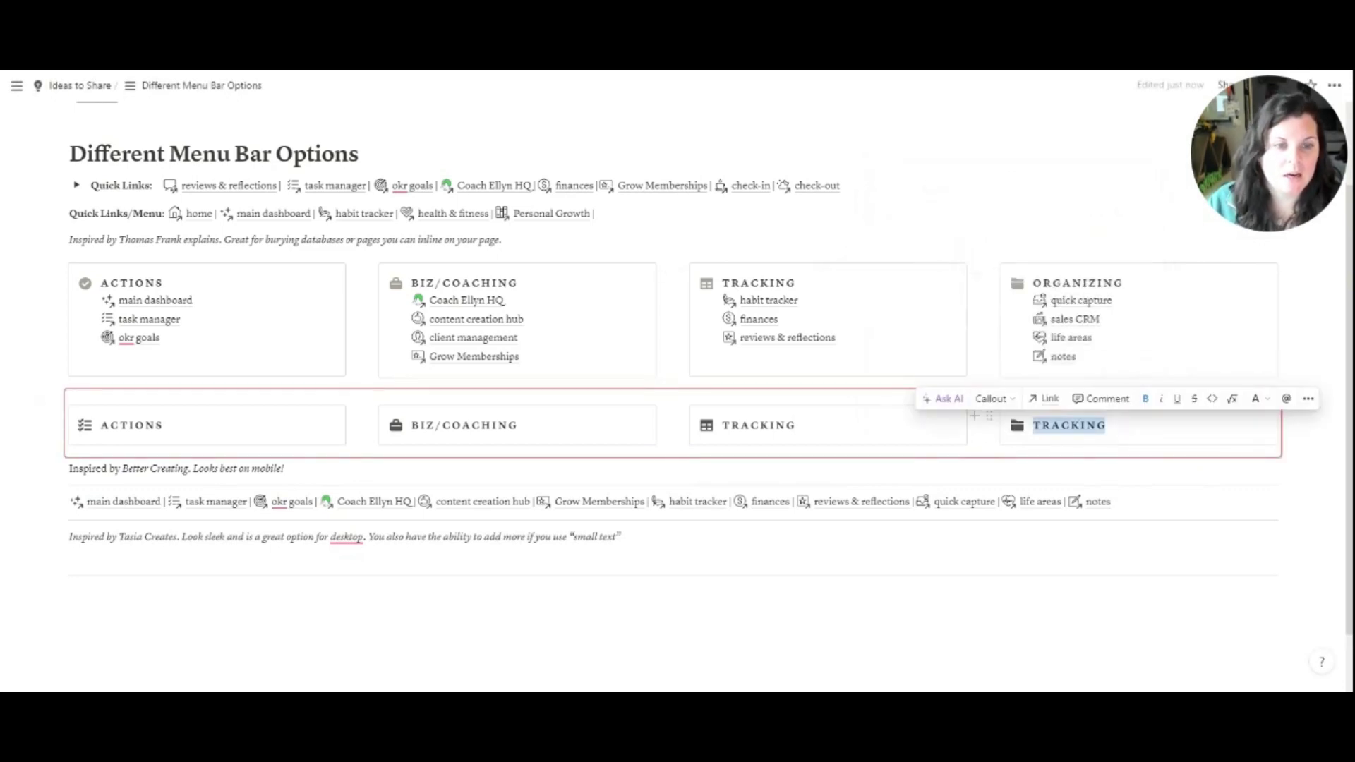
pyautogui.write('ORGANIZ')
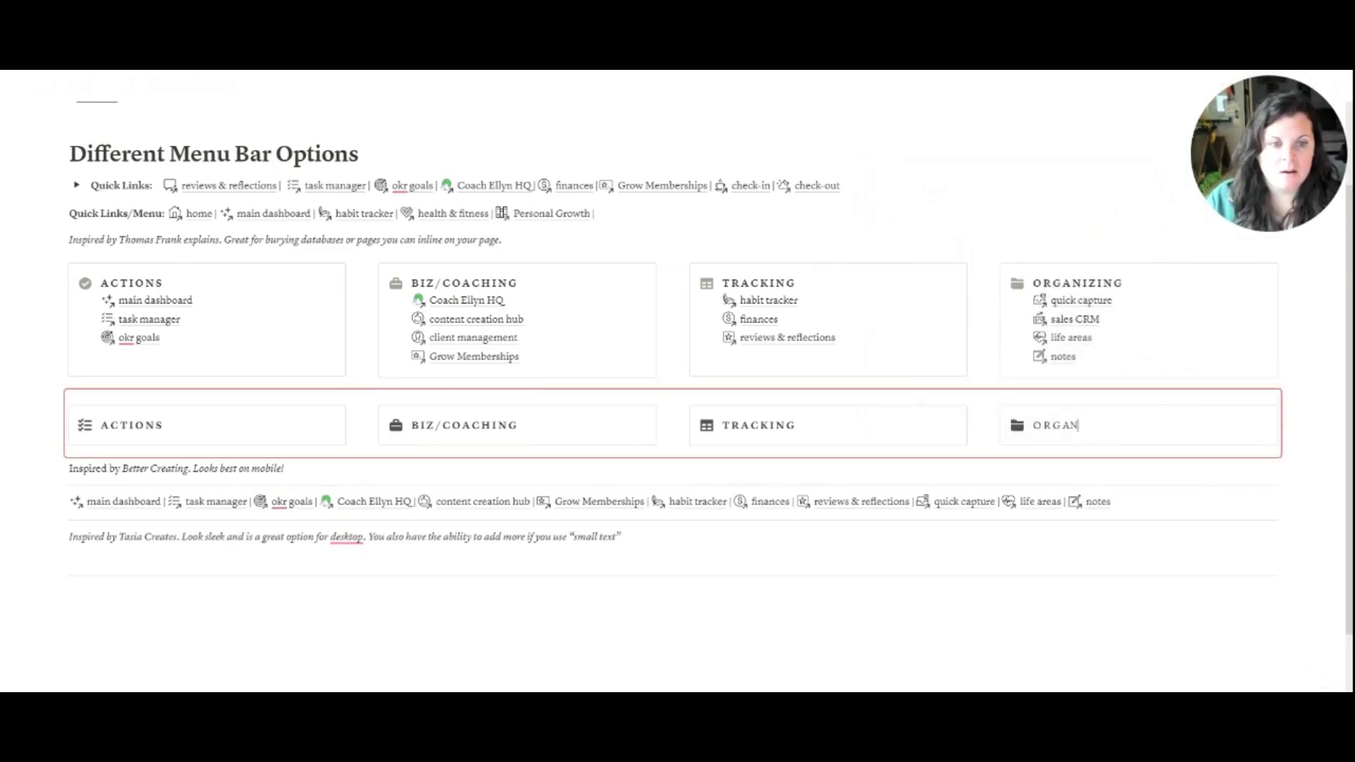
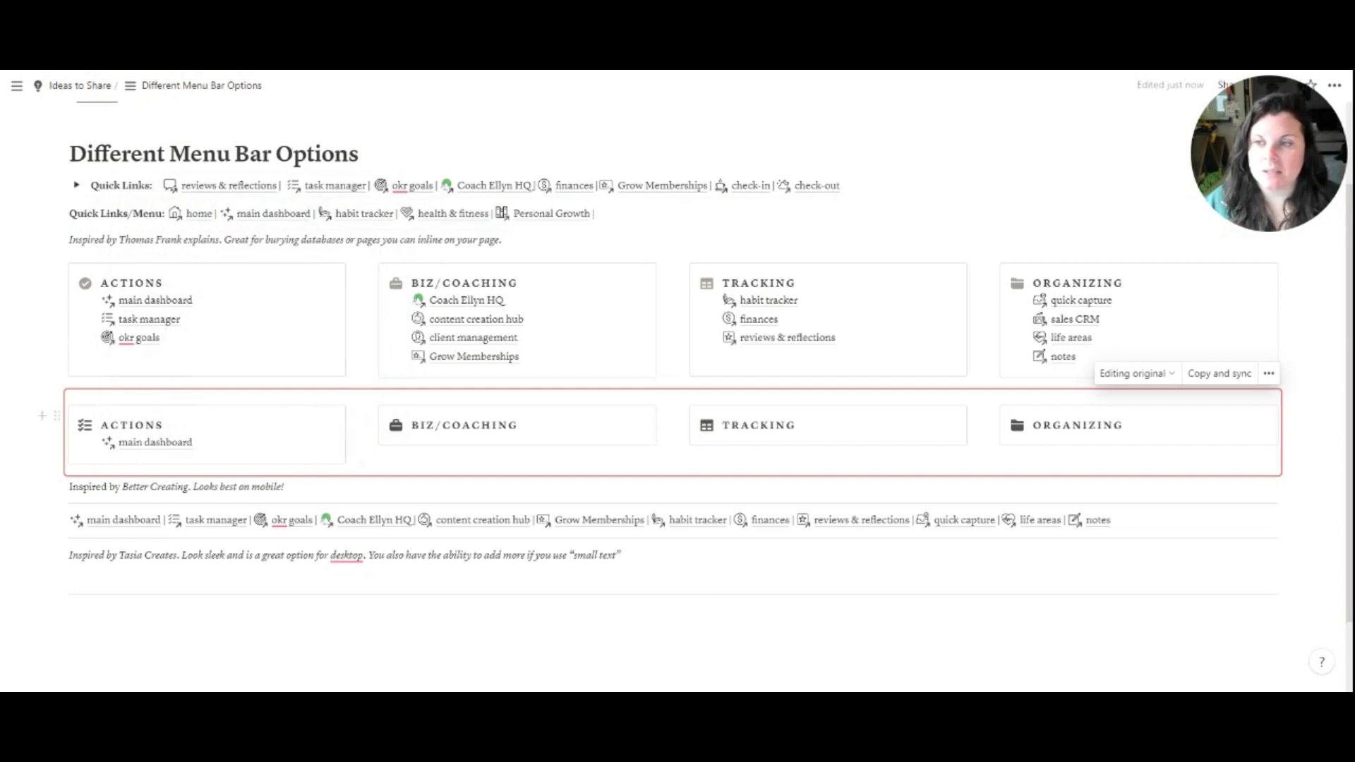
# Add a link to the task manager page beneath main dashboard in the new ACTIONS callout.
pyautogui.press('Return')
pyautogui.write('@t')
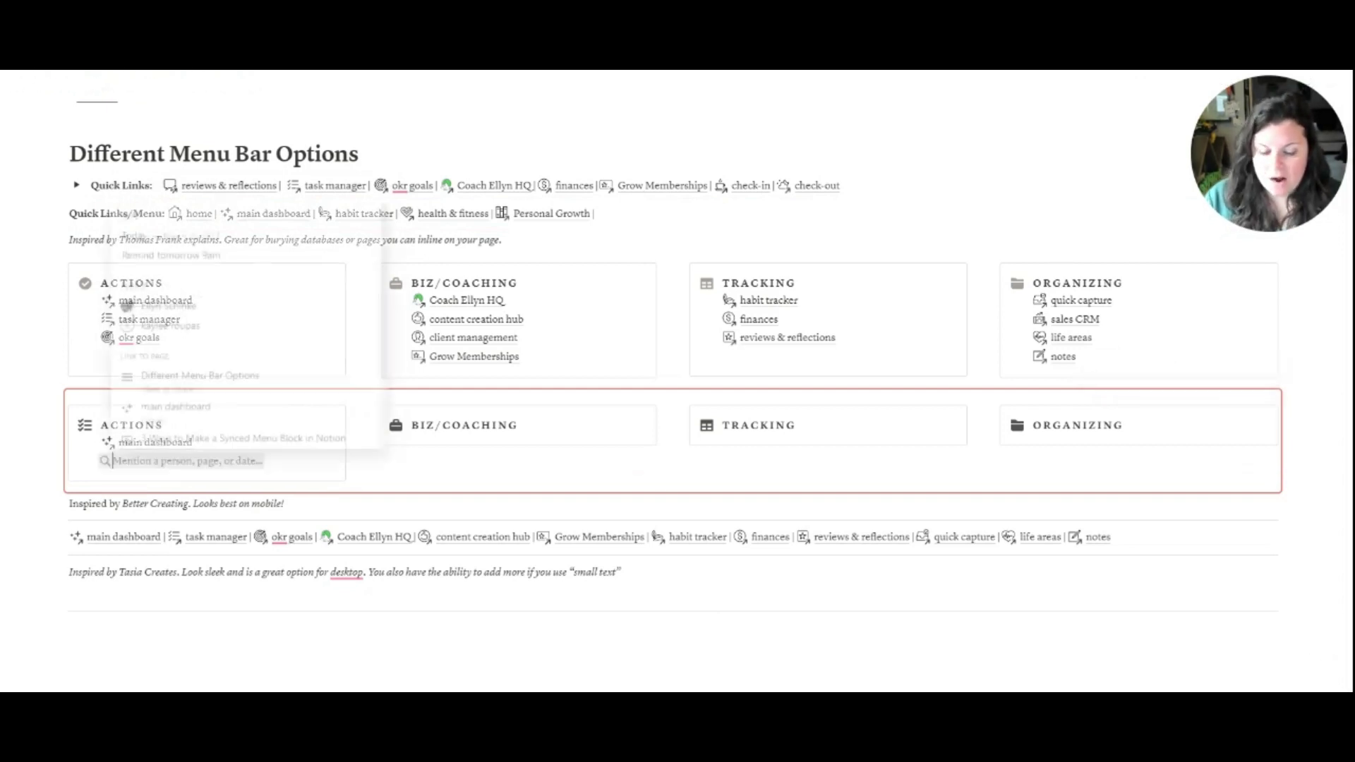
pyautogui.write('ask')
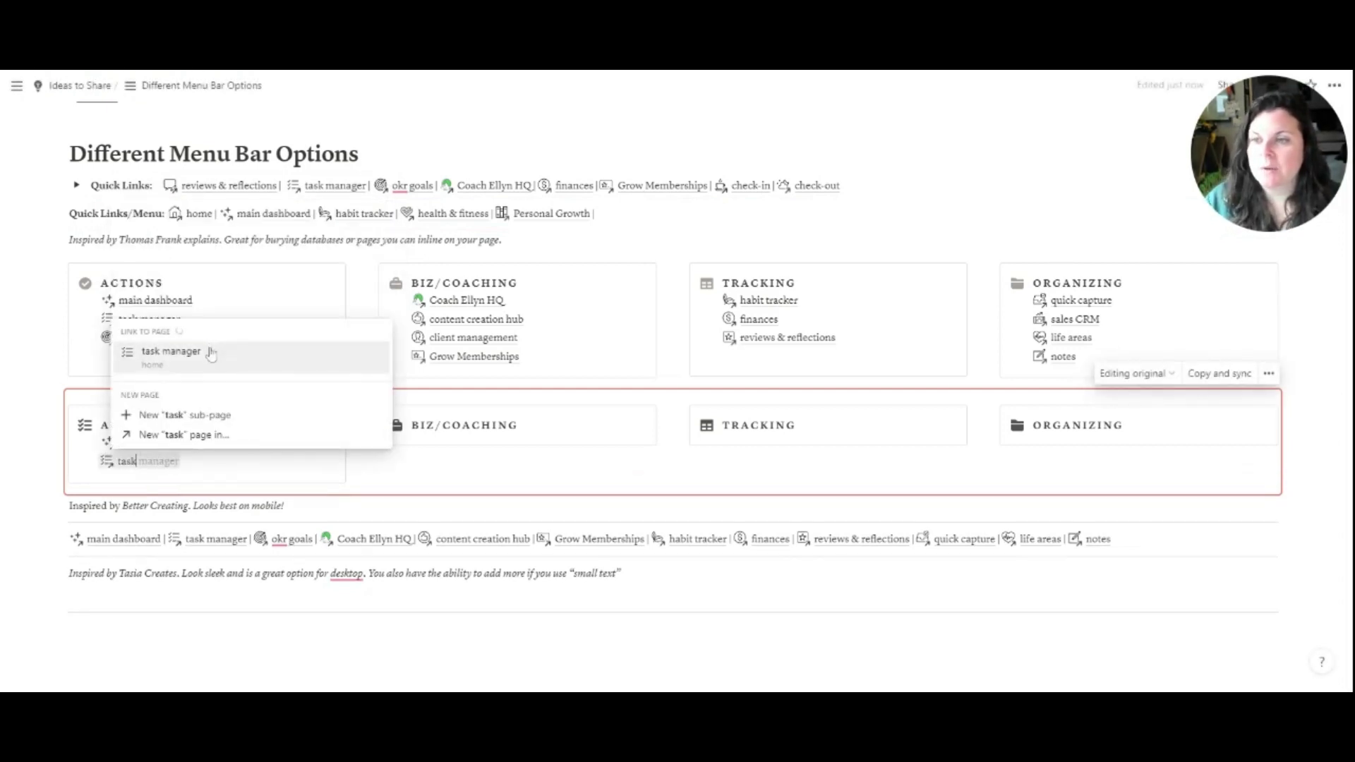
pyautogui.press('Return')
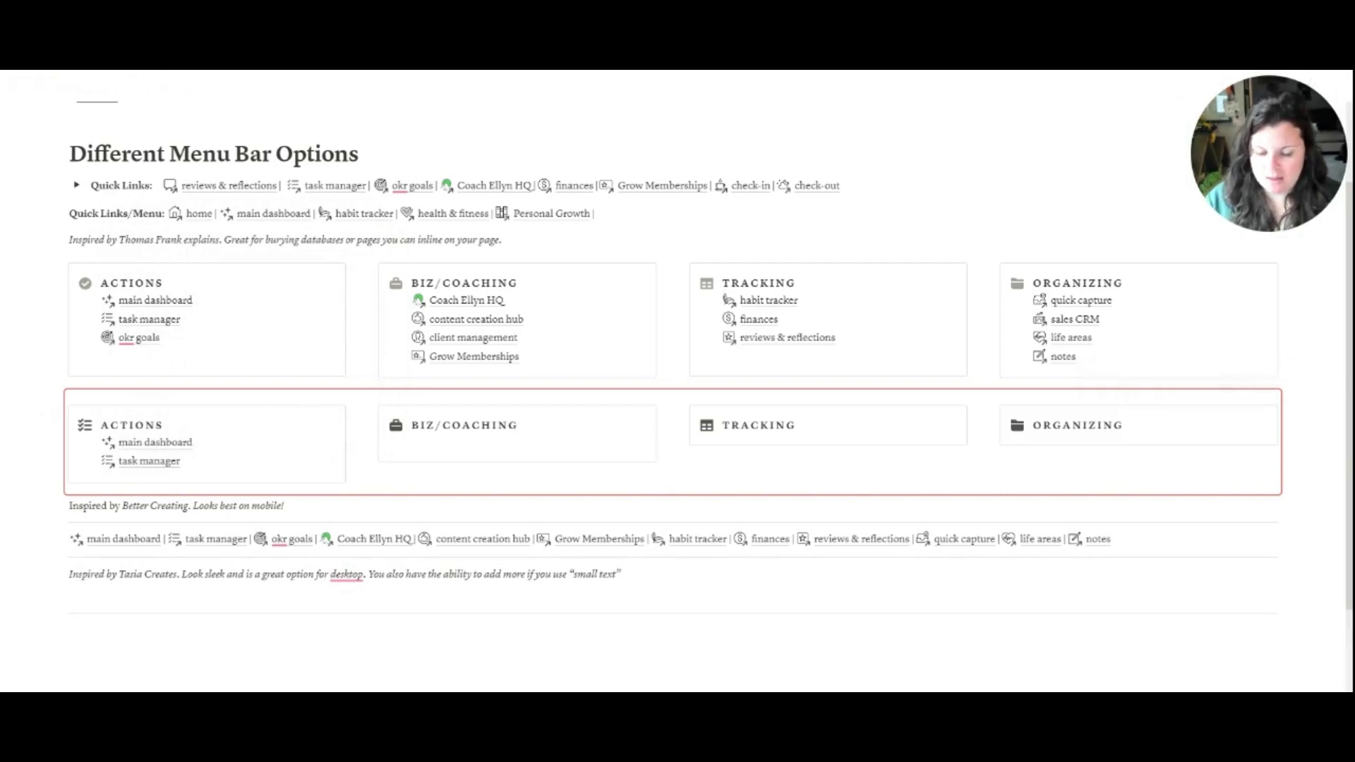
# Link the coach HQ and content creation hub pages in the new BIZ/COACHING callout and start a line under TRACKING.
pyautogui.write('@Coach')
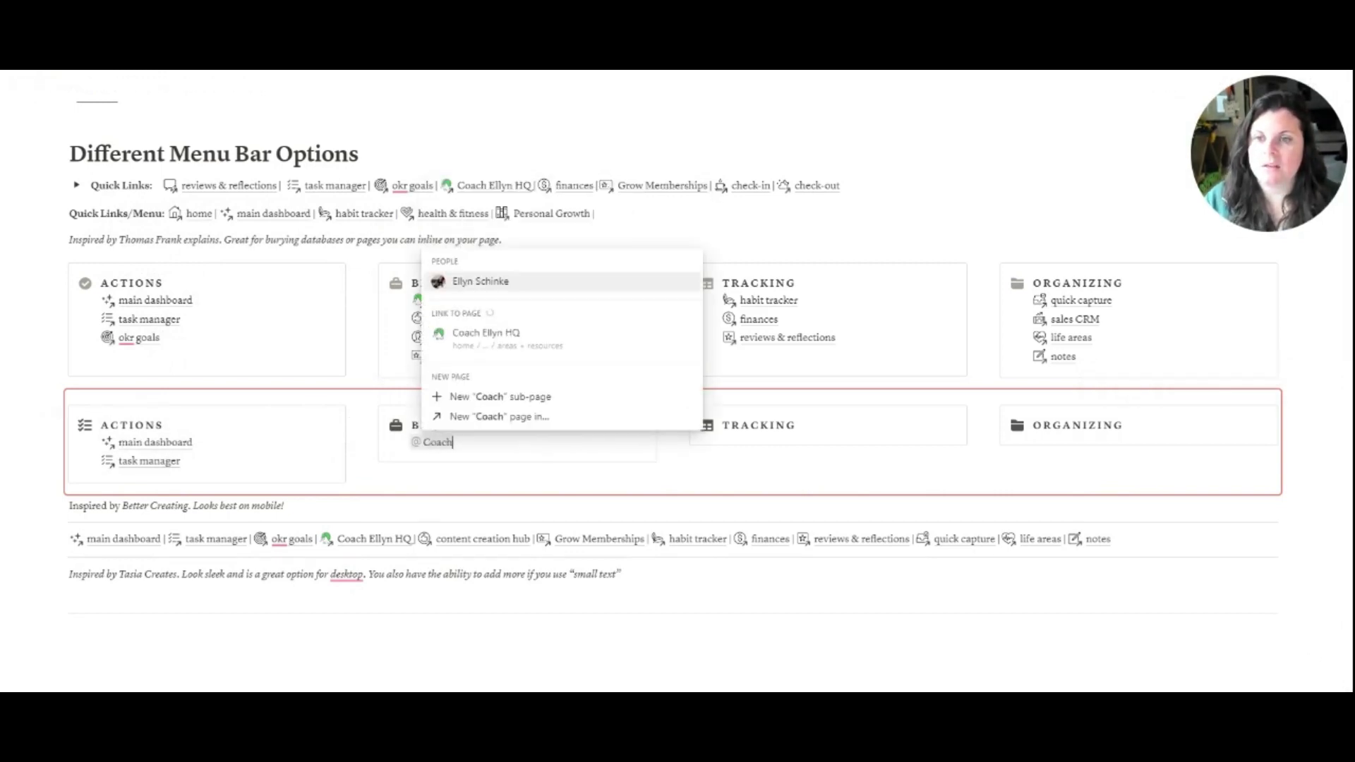
pyautogui.click(534, 274)
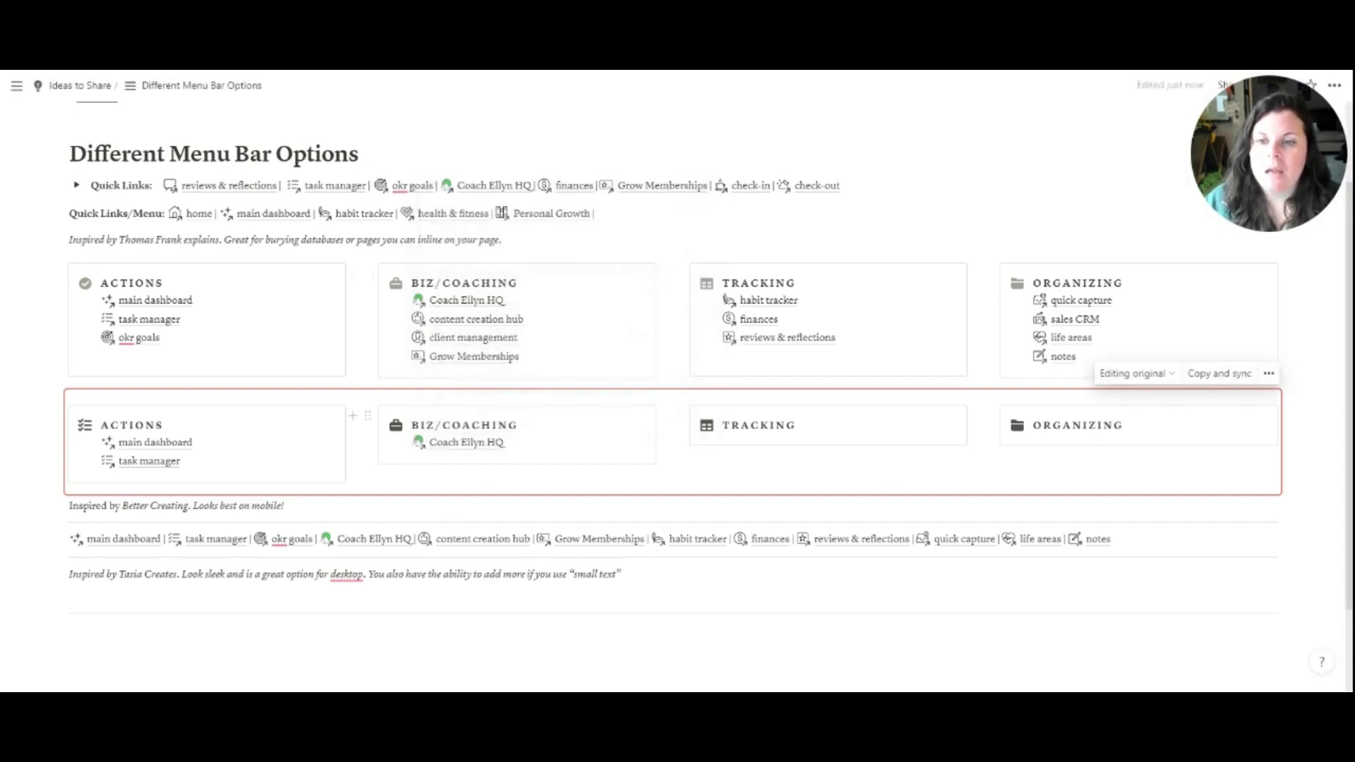
pyautogui.press('Return')
pyautogui.write('@')
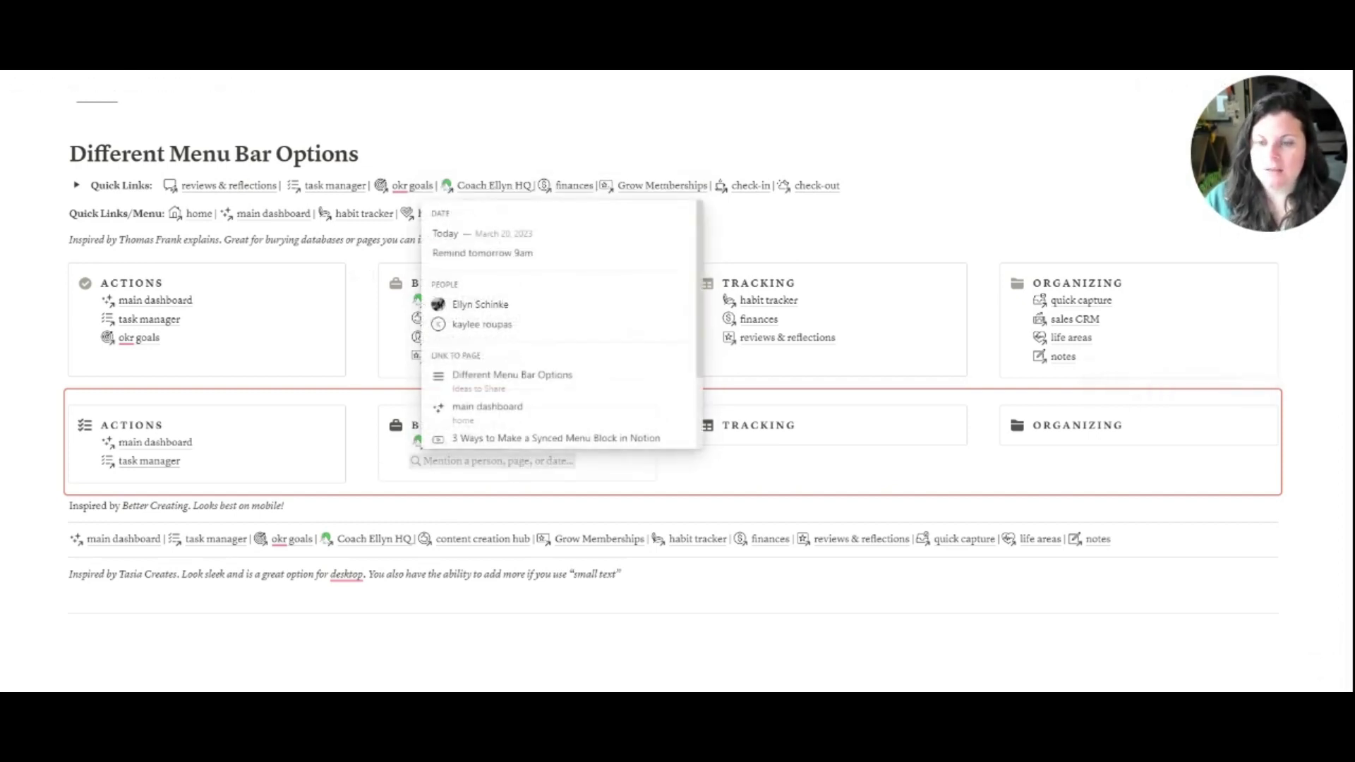
pyautogui.write('content creation')
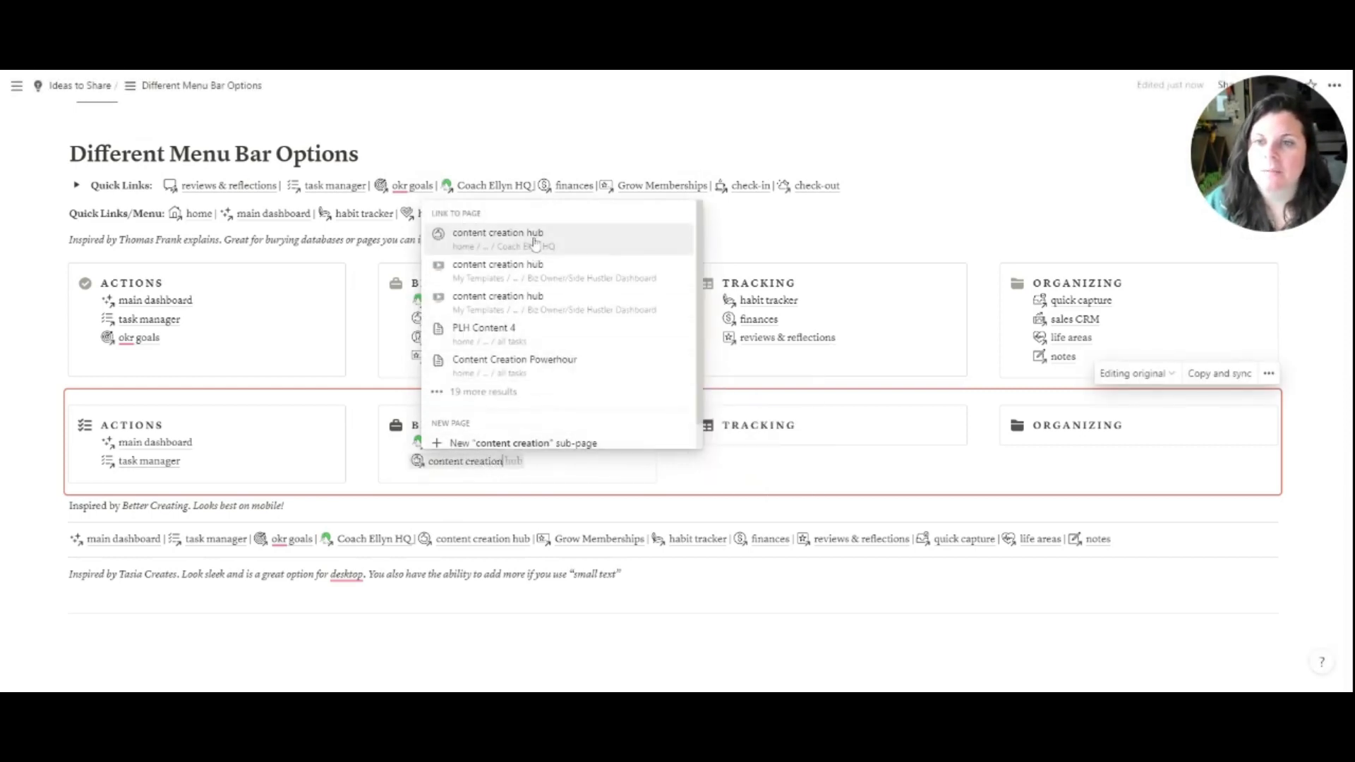
pyautogui.press('Return')
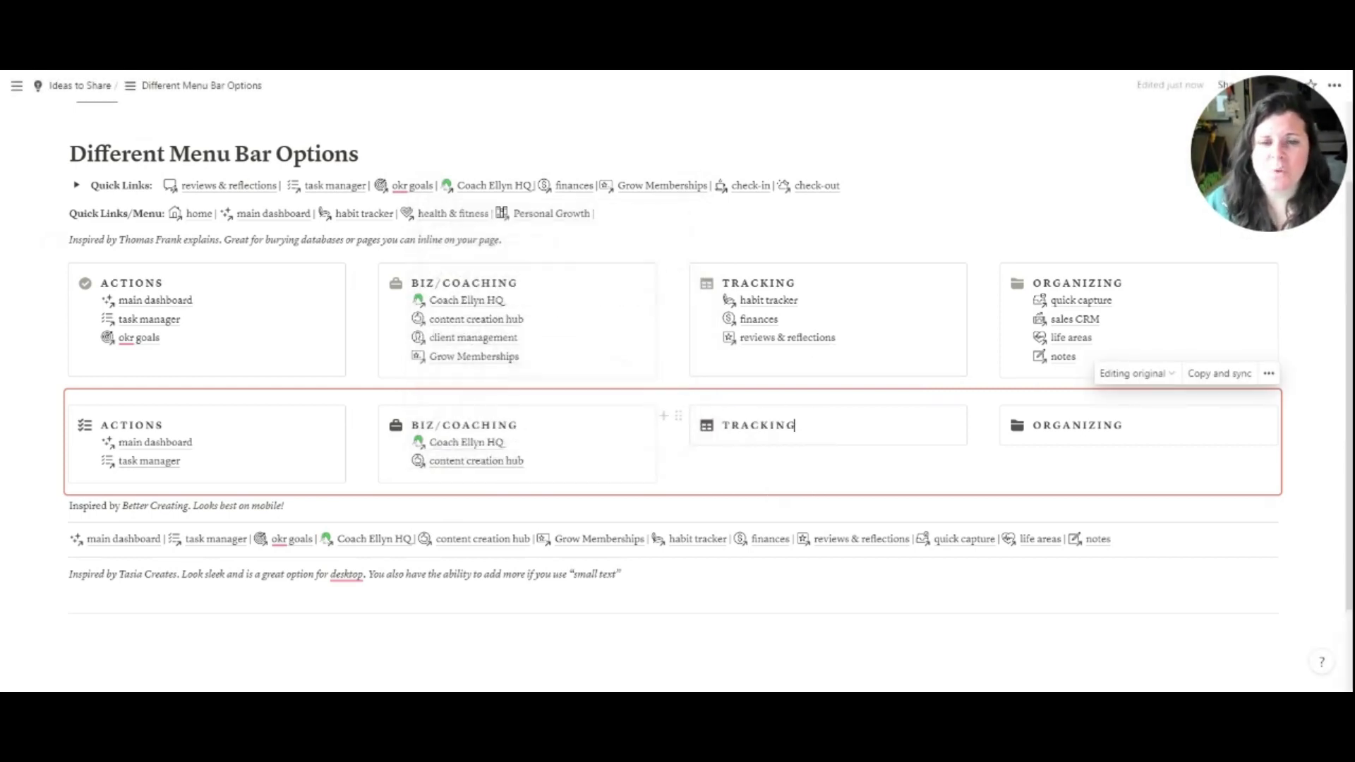
pyautogui.press('Return')
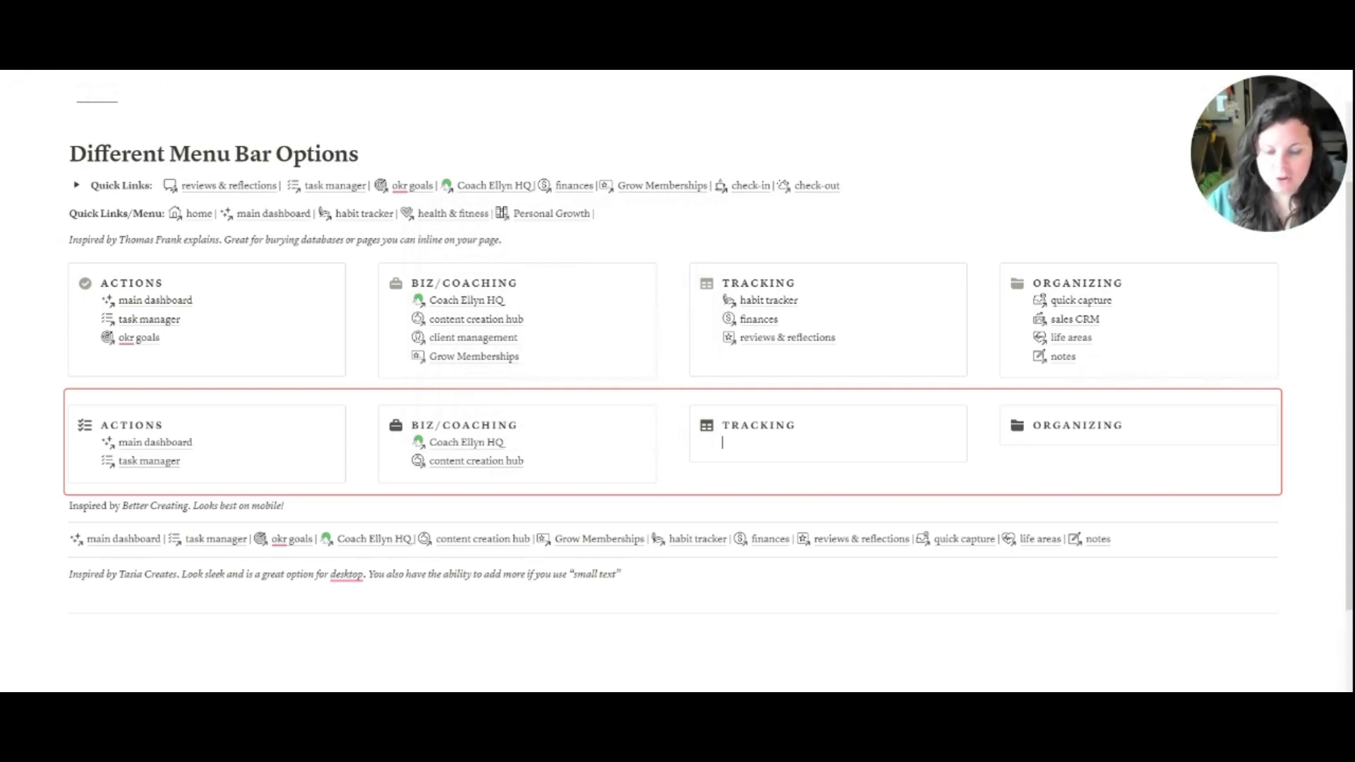
pyautogui.write('+habit')
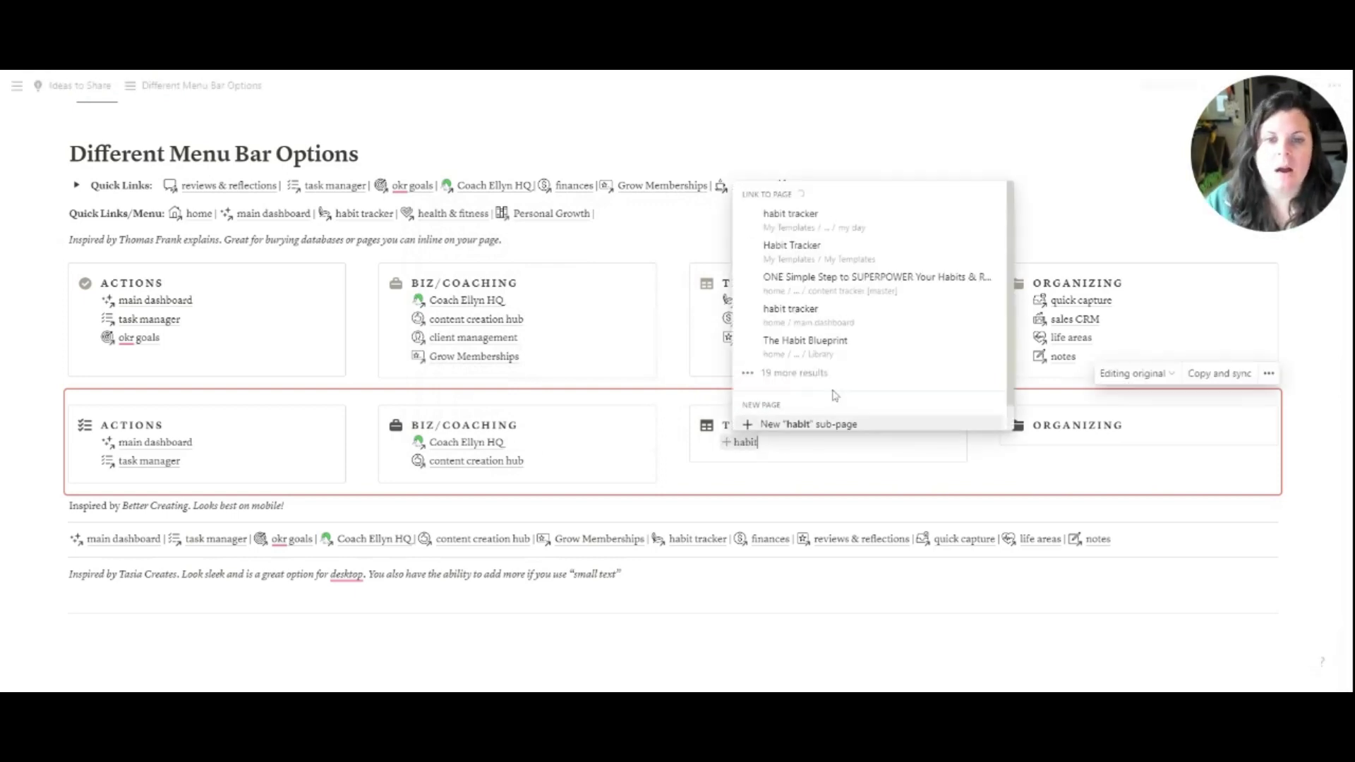
pyautogui.press('Escape')
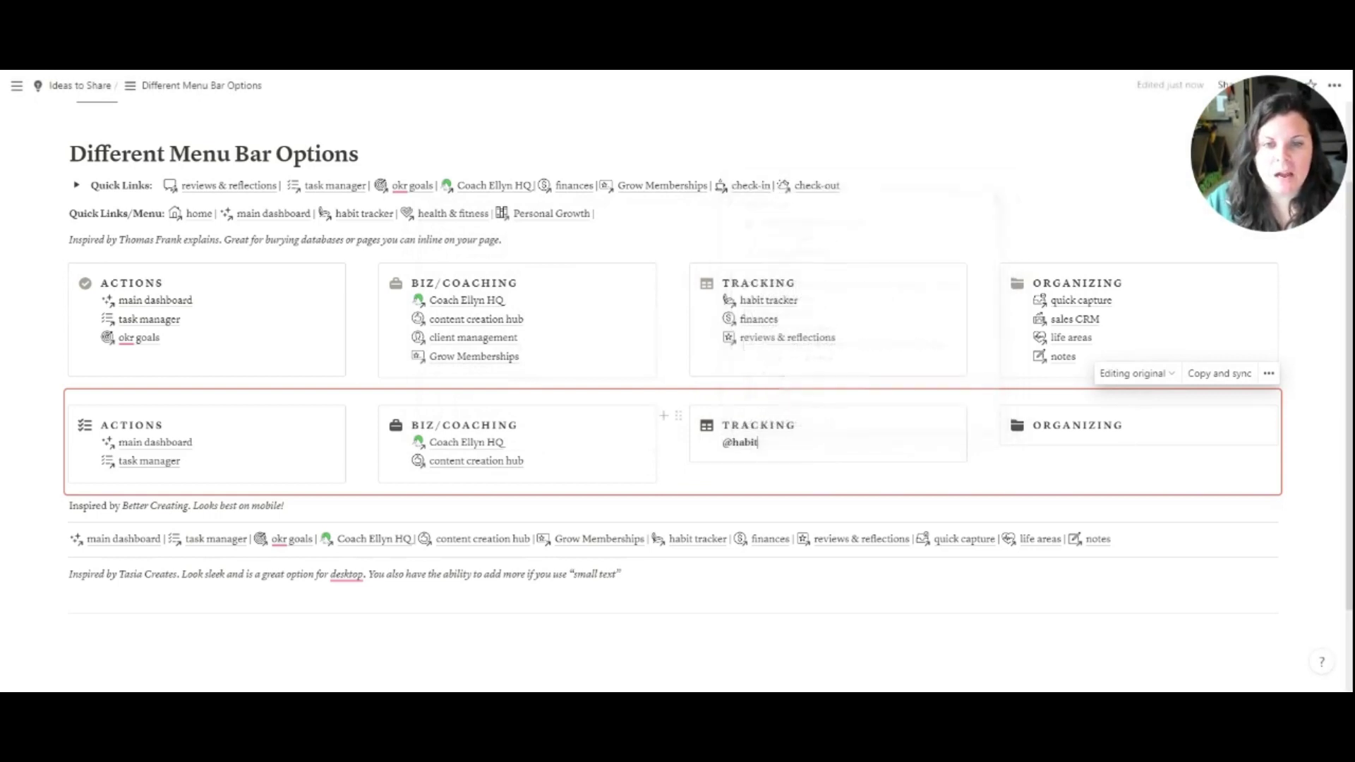
pyautogui.press('BackSpace')
pyautogui.press('BackSpace')
pyautogui.press('BackSpace')
pyautogui.press('BackSpace')
pyautogui.press('BackSpace')
pyautogui.press('BackSpace')
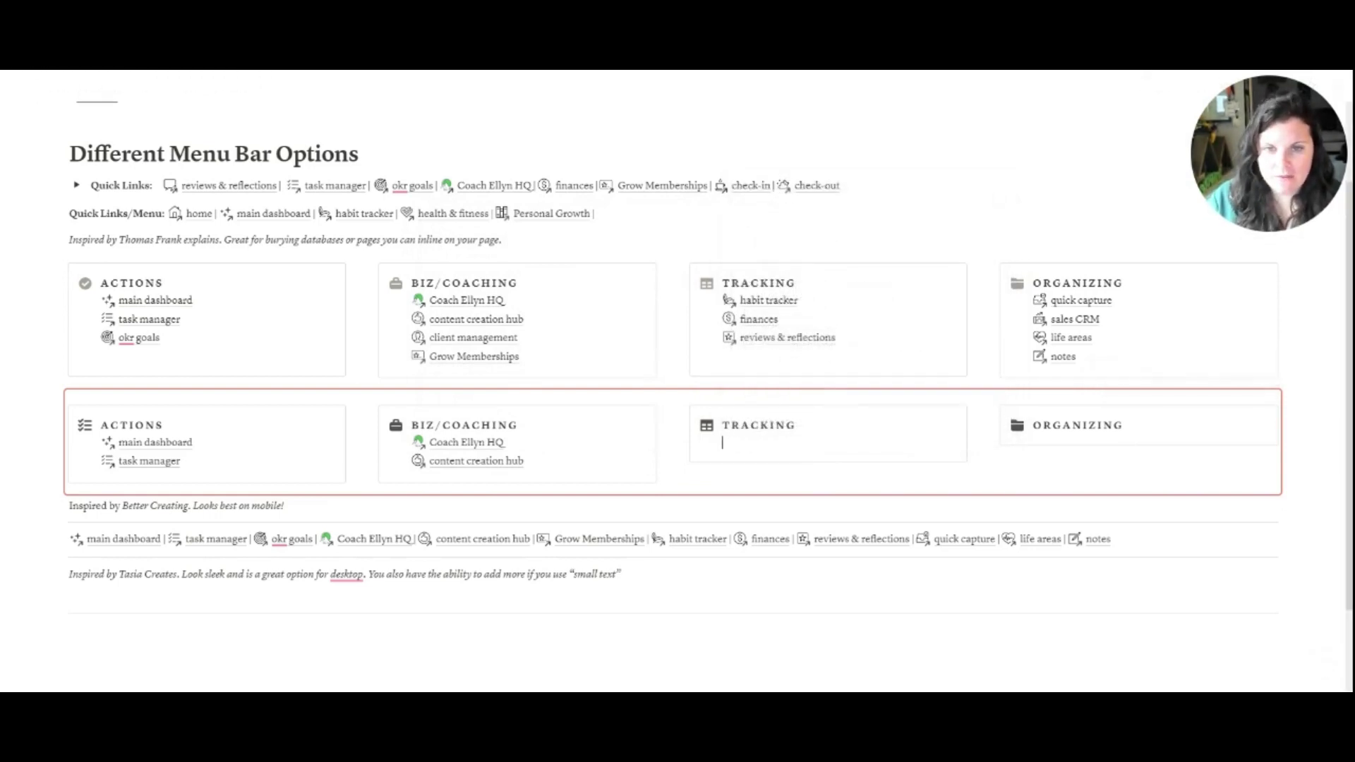
# Add links to the finances and reviews & reflections pages in the new TRACKING callout.
pyautogui.write('+finances')
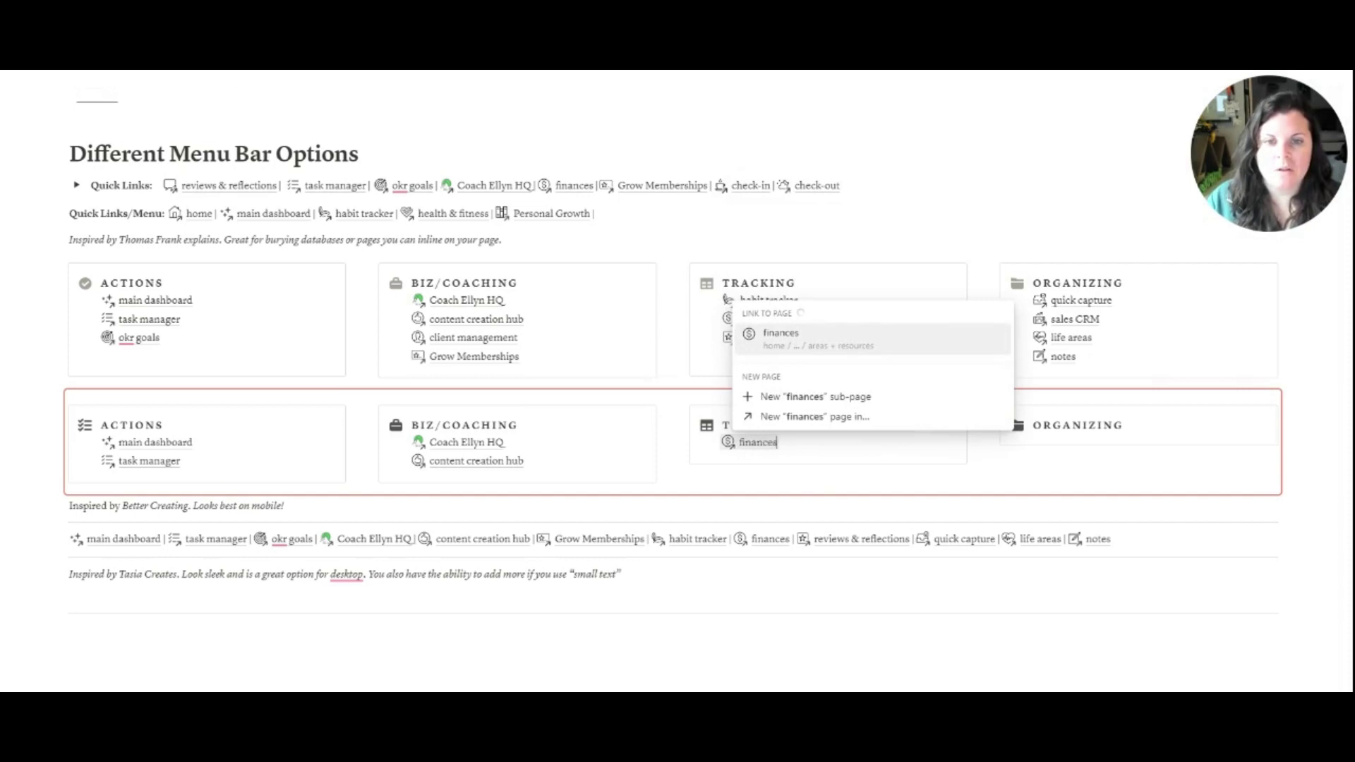
pyautogui.click(840, 348)
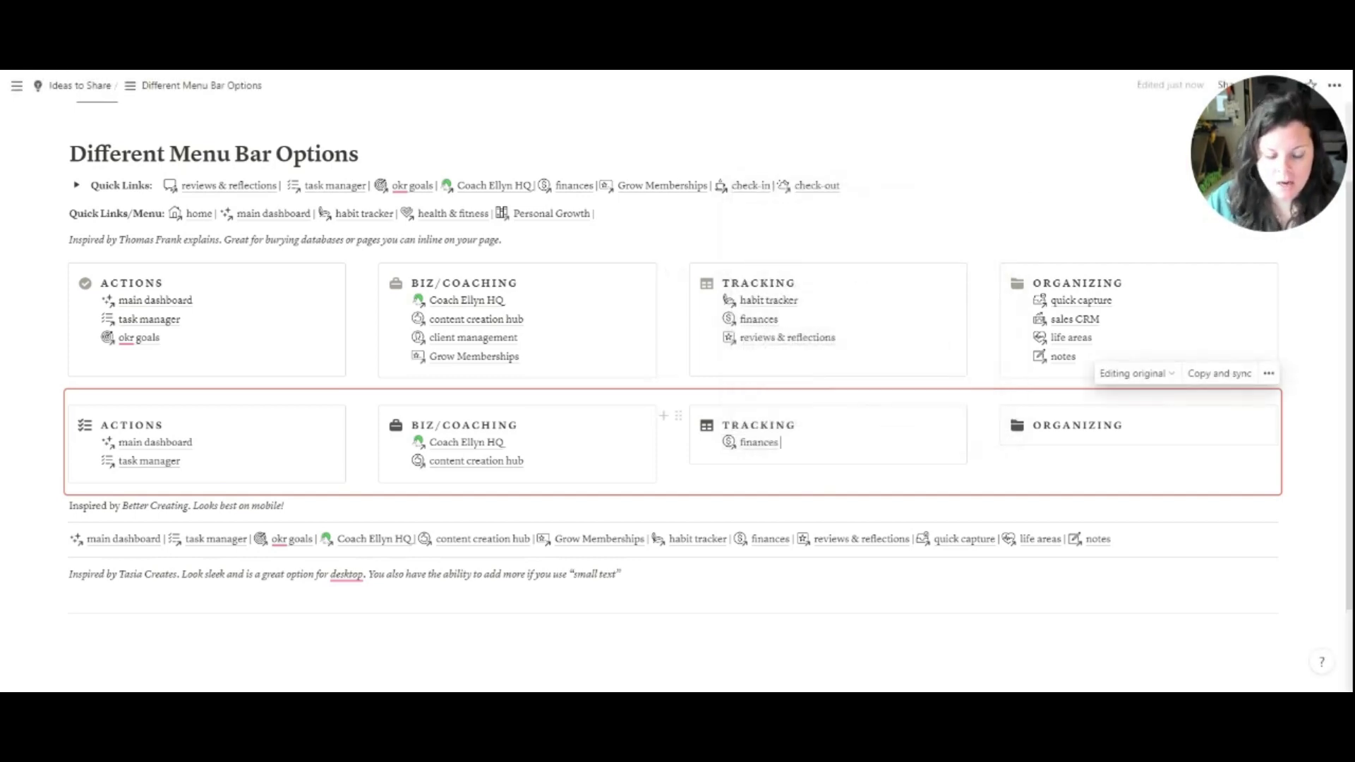
pyautogui.press('Return')
pyautogui.write('+rev')
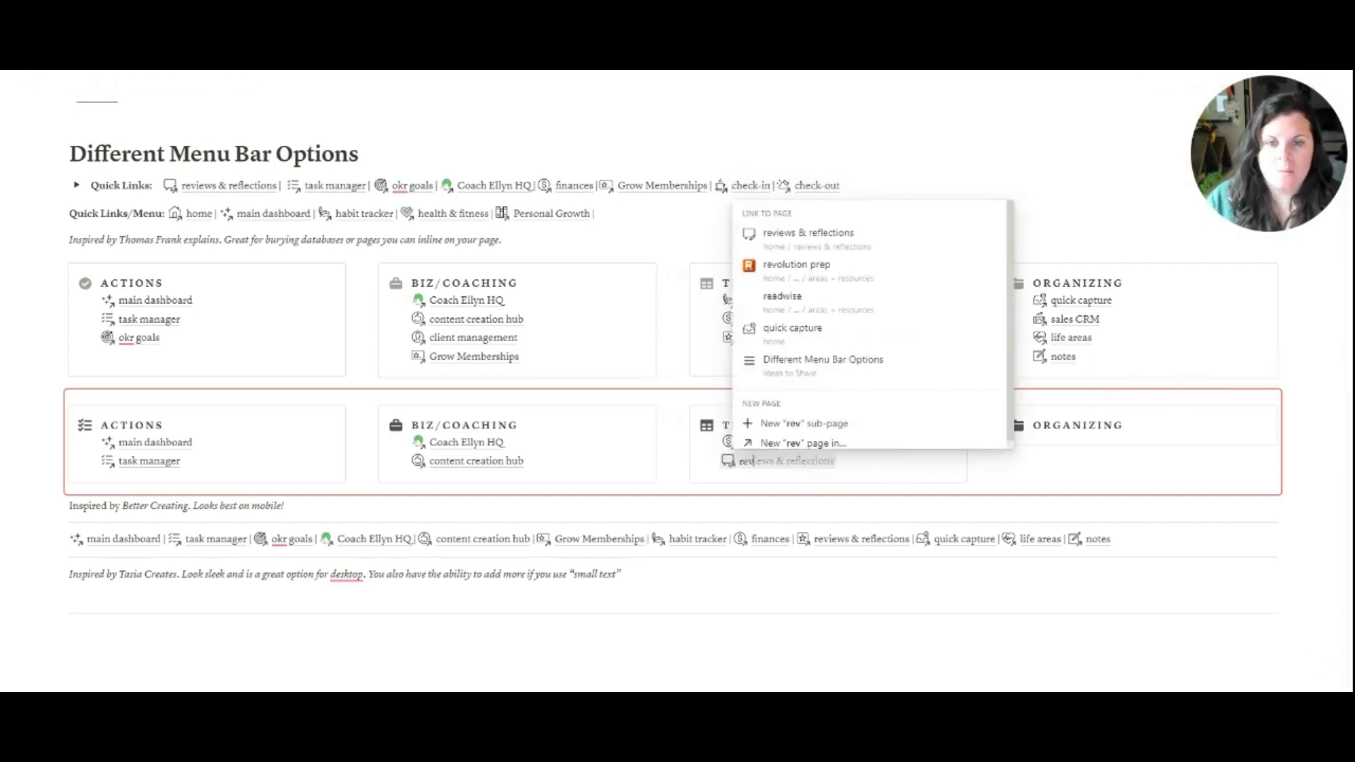
pyautogui.press('BackSpace')
pyautogui.press('BackSpace')
pyautogui.press('BackSpace')
pyautogui.write('Weekly Reviews')
pyautogui.press('Return')
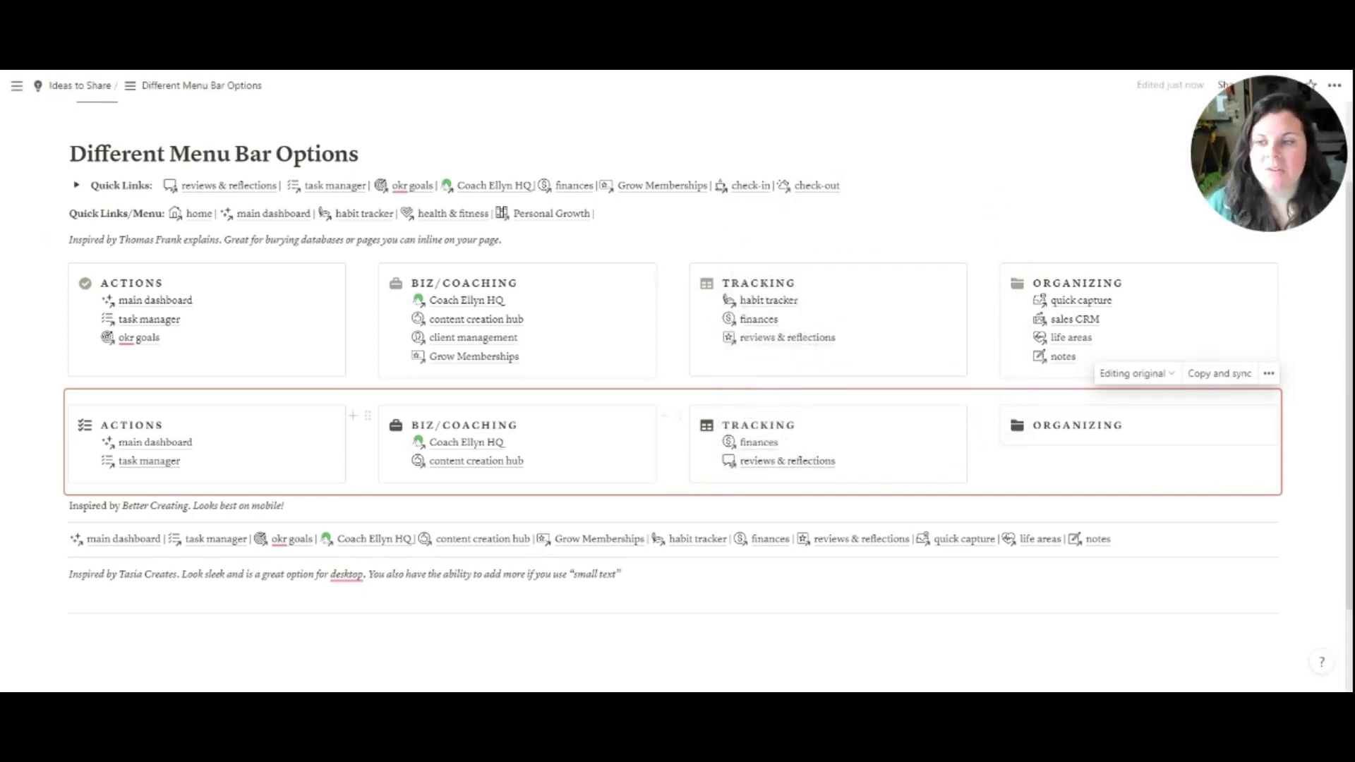
# Add a link to the quick capture page on a new line in the new ORGANIZING callout.
pyautogui.press('Return')
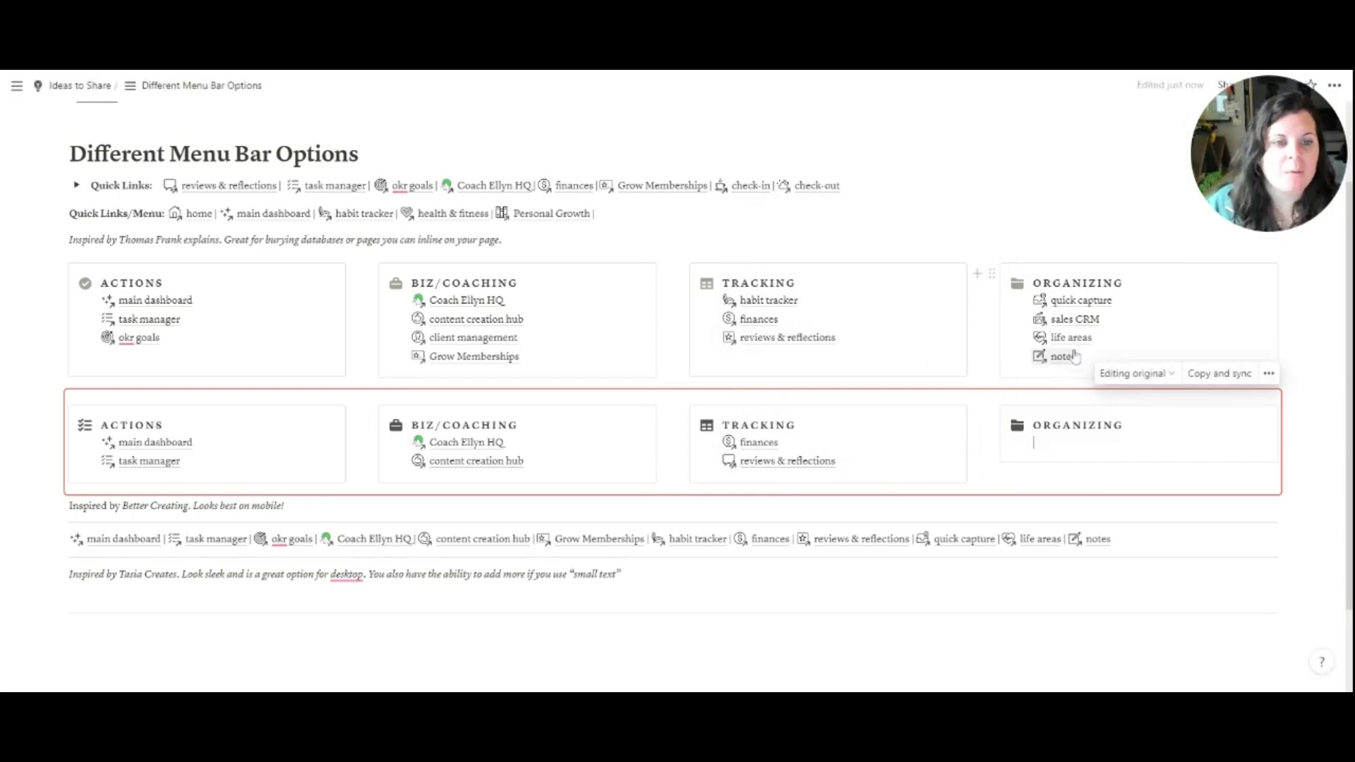
pyautogui.write('!qu')
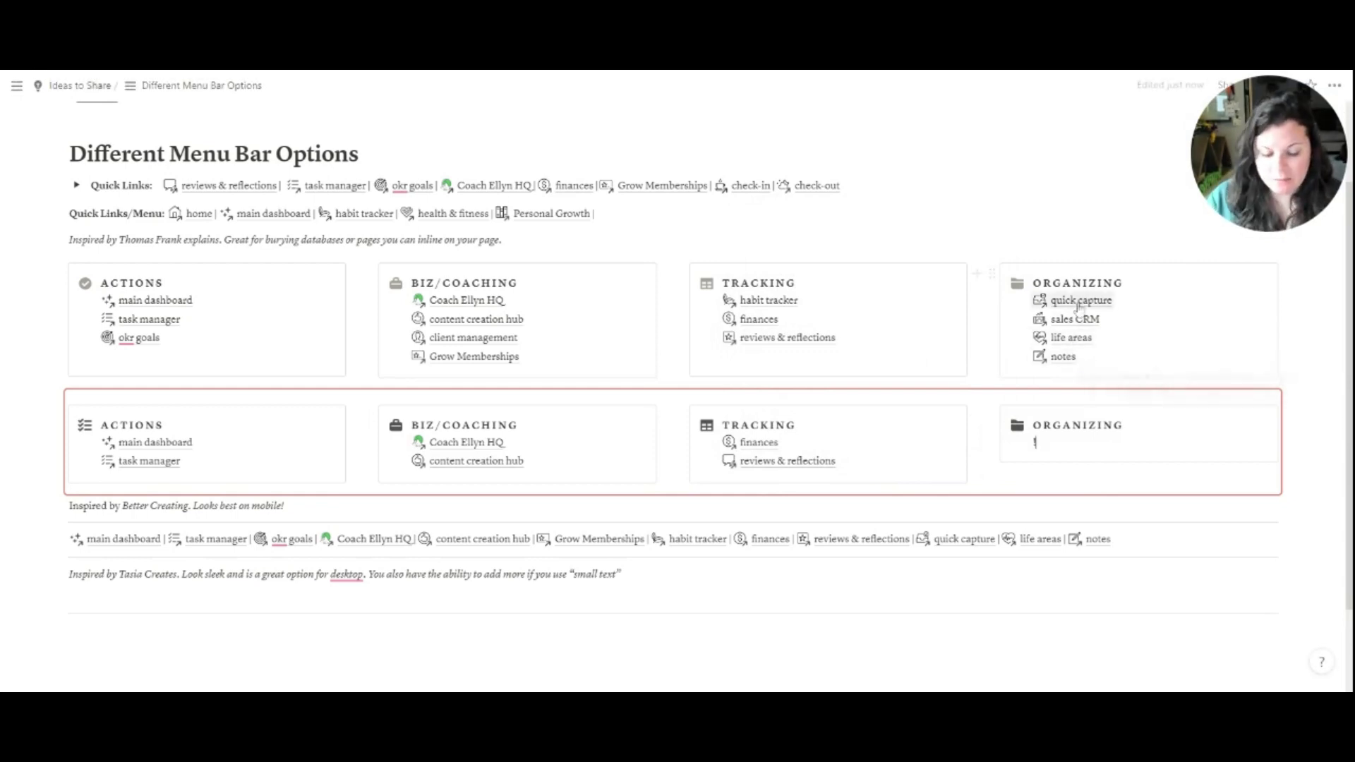
pyautogui.press('BackSpace')
pyautogui.press('BackSpace')
pyautogui.press('BackSpace')
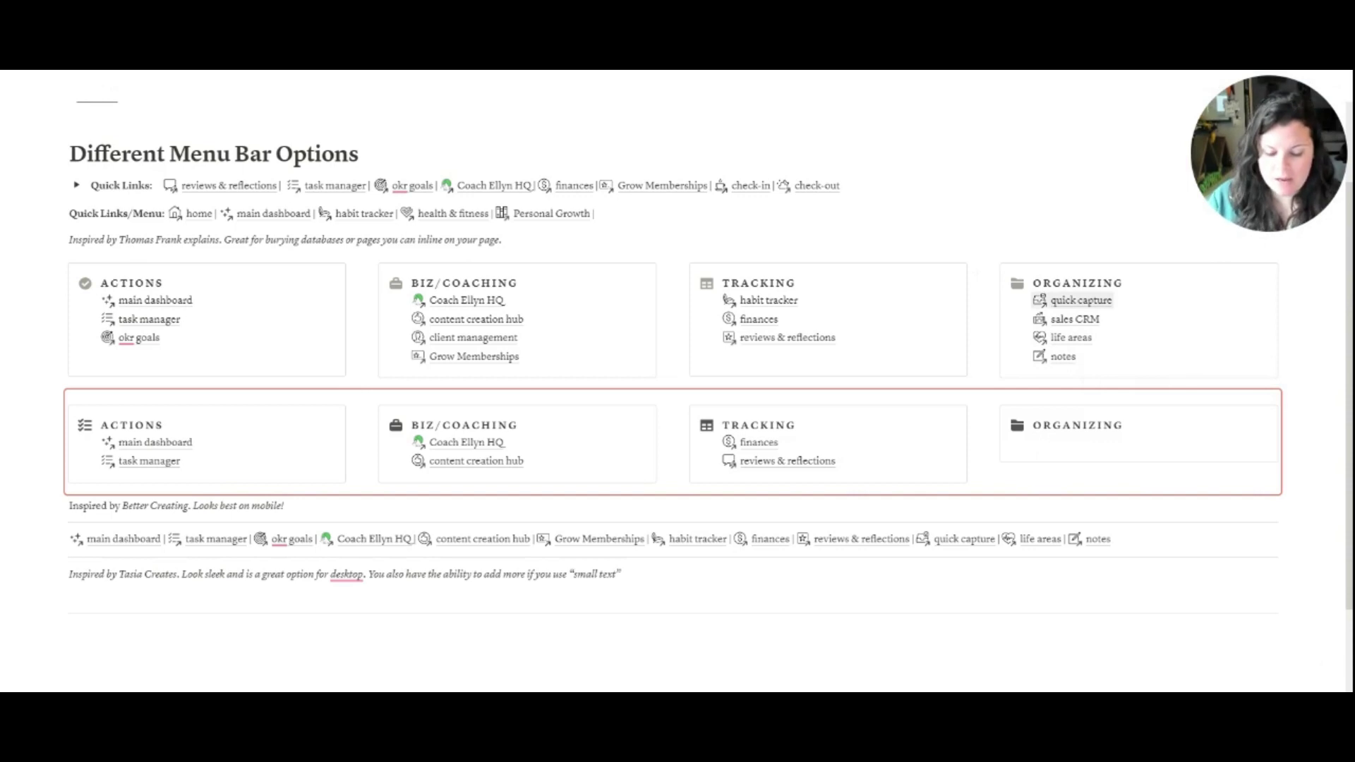
pyautogui.write('+qui')
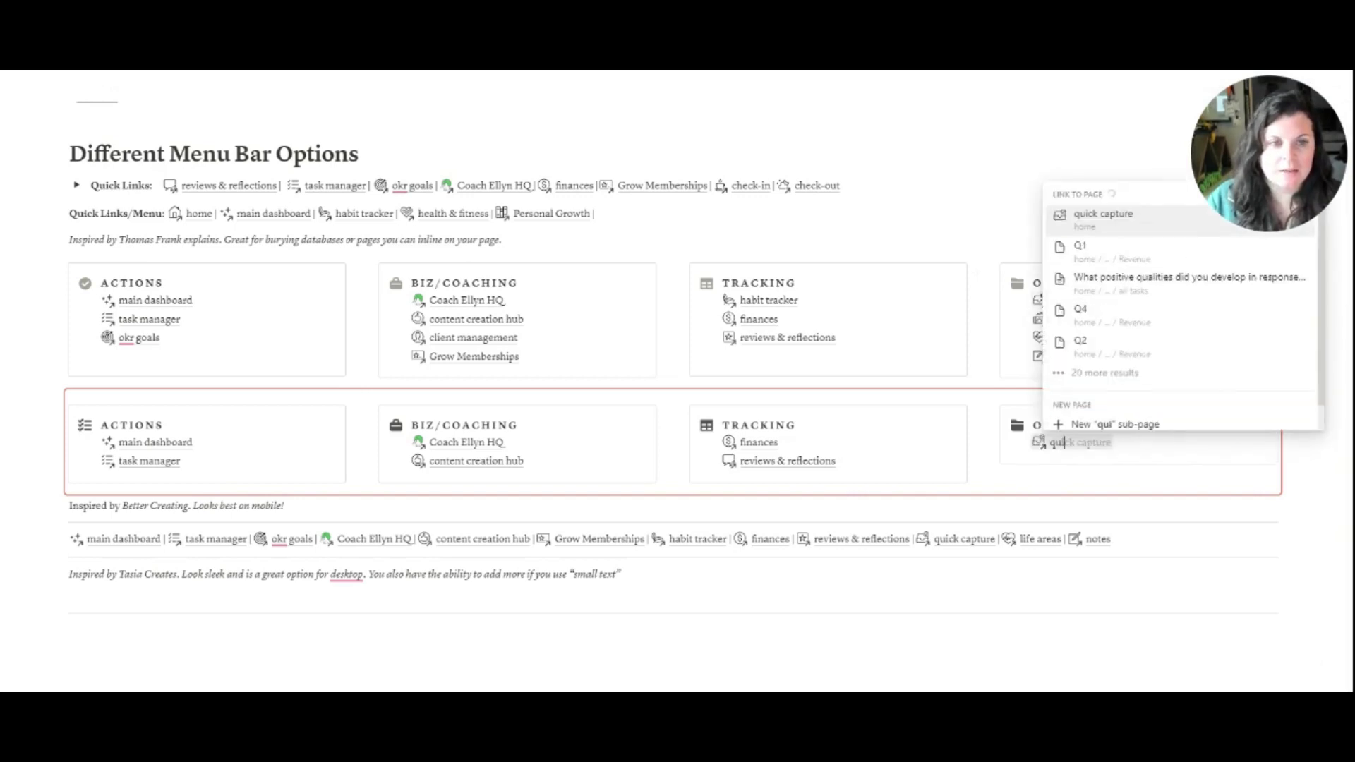
pyautogui.write('ck')
pyautogui.press('Return')
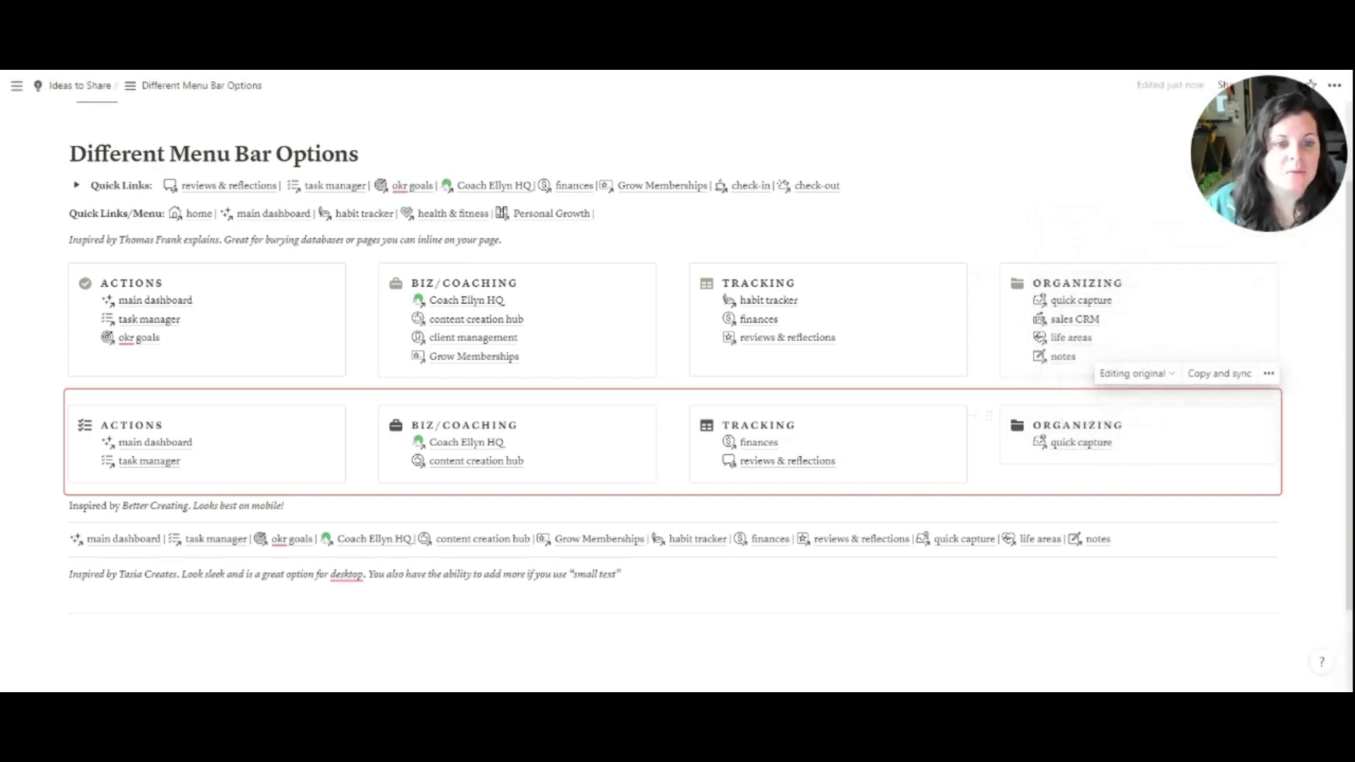
# Link the all notes (database) page beneath quick capture in the new ORGANIZING callout.
pyautogui.press('Return')
pyautogui.write('@')
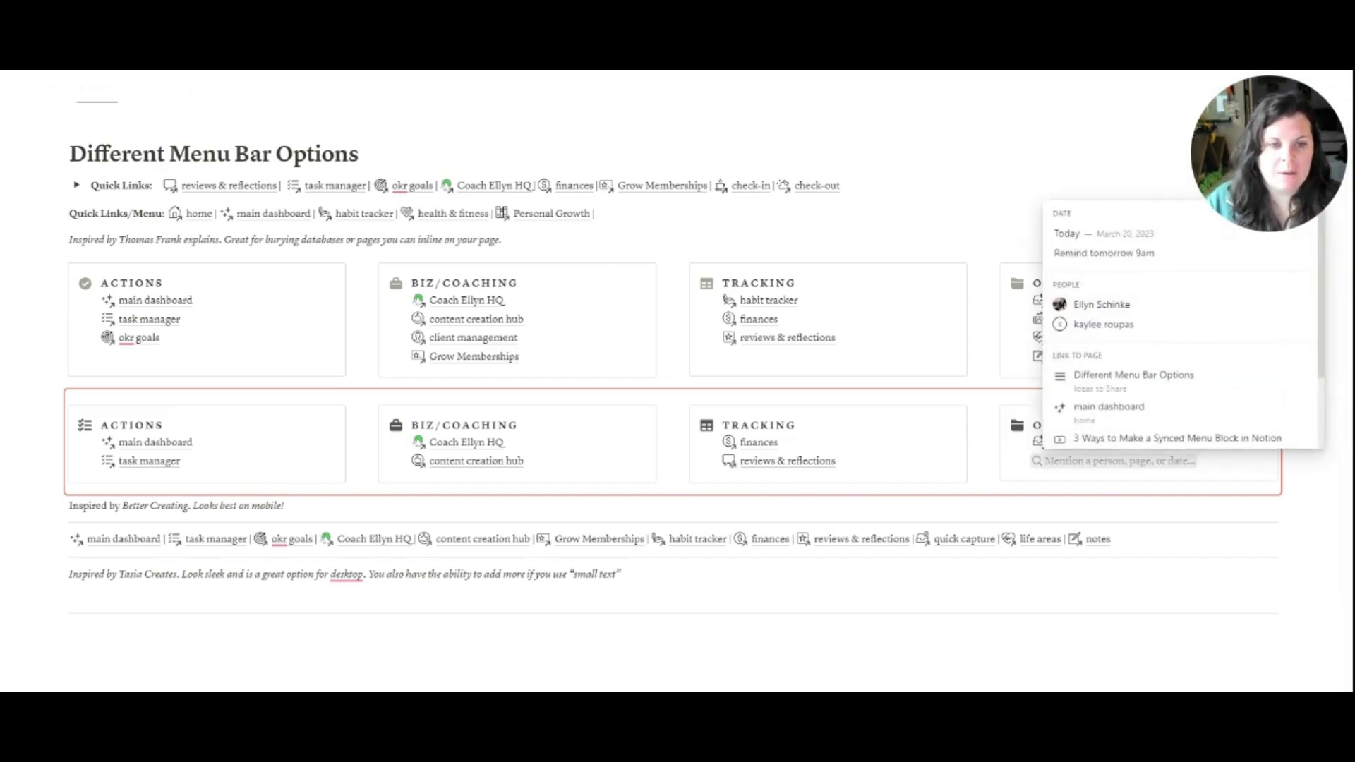
pyautogui.write('all notes')
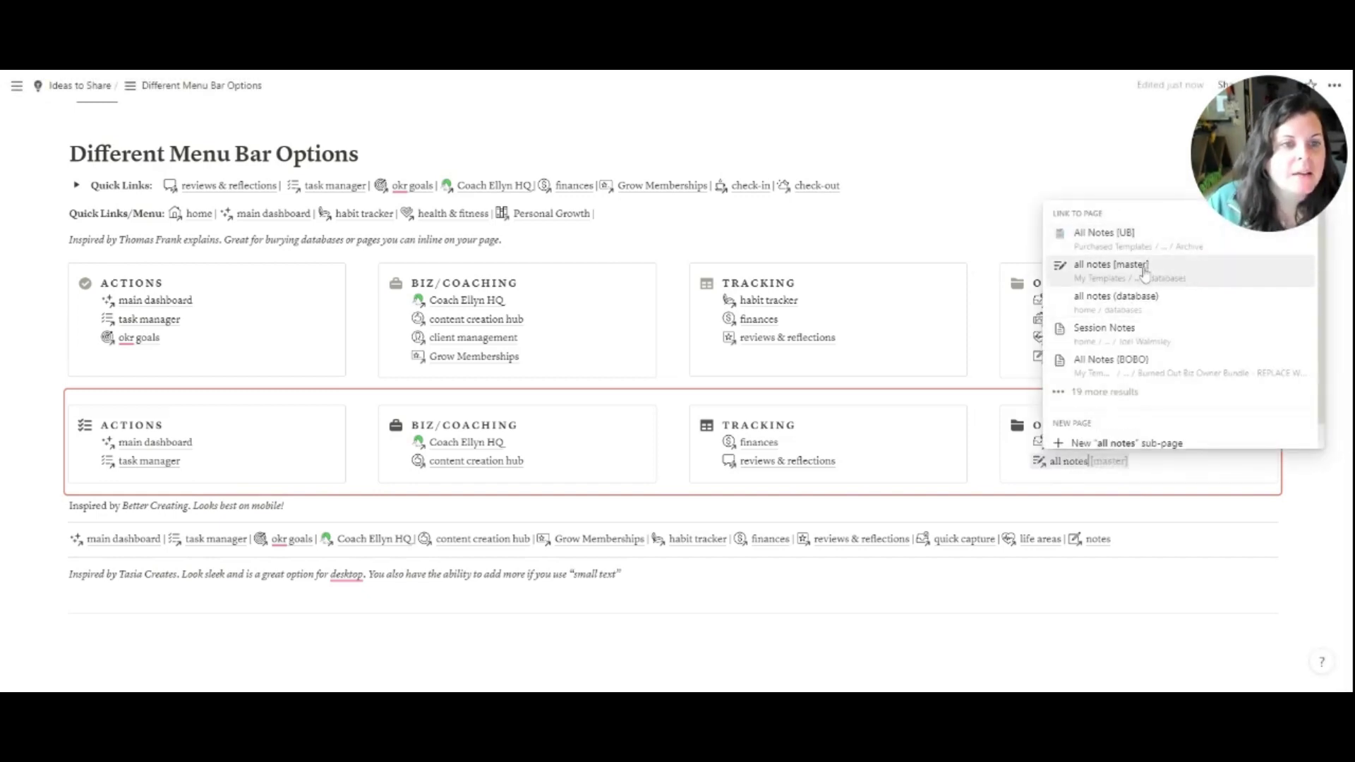
pyautogui.click(1127, 313)
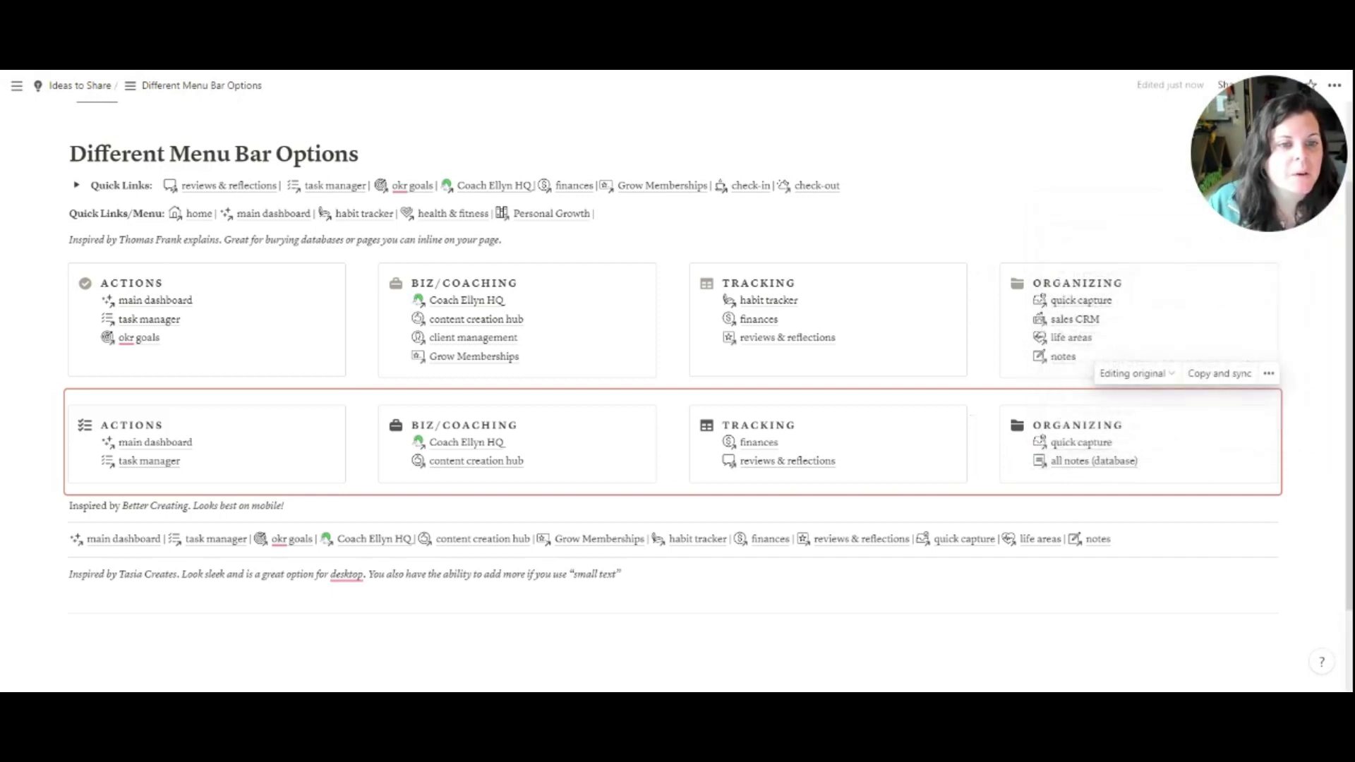
pyautogui.press('Escape')
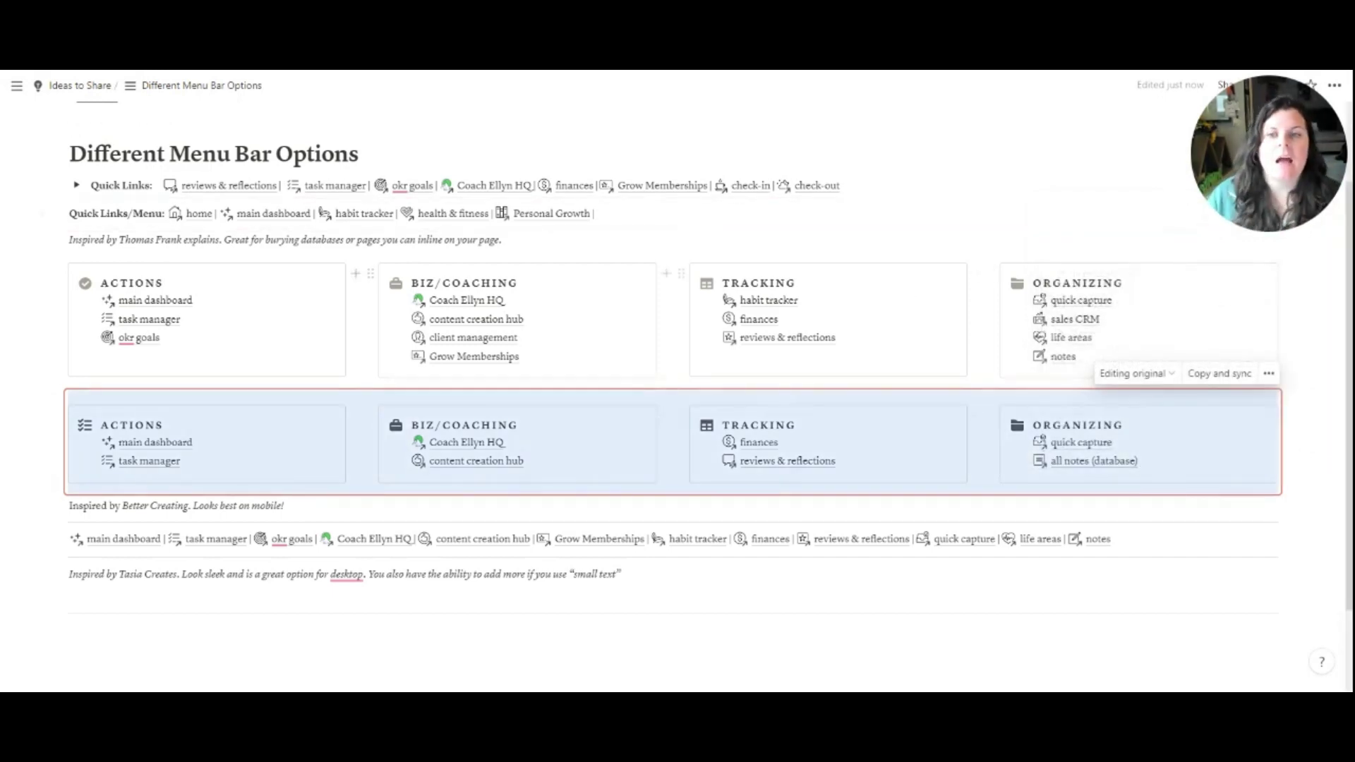
# Review the menu styles, testing the single-line menu's main dashboard link and returning to the menu options page.
pyautogui.moveTo(164, 340); pyautogui.dragTo(164, 282)
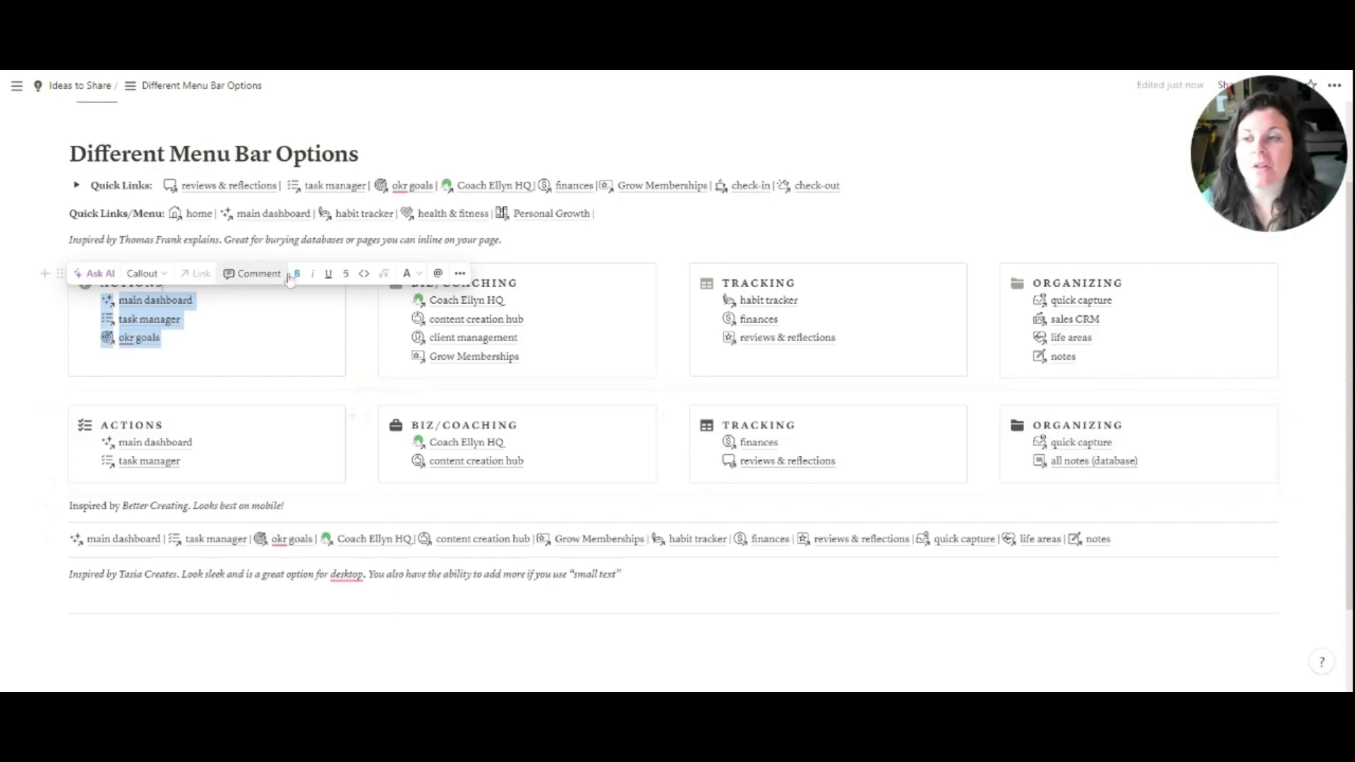
pyautogui.click(67, 213)
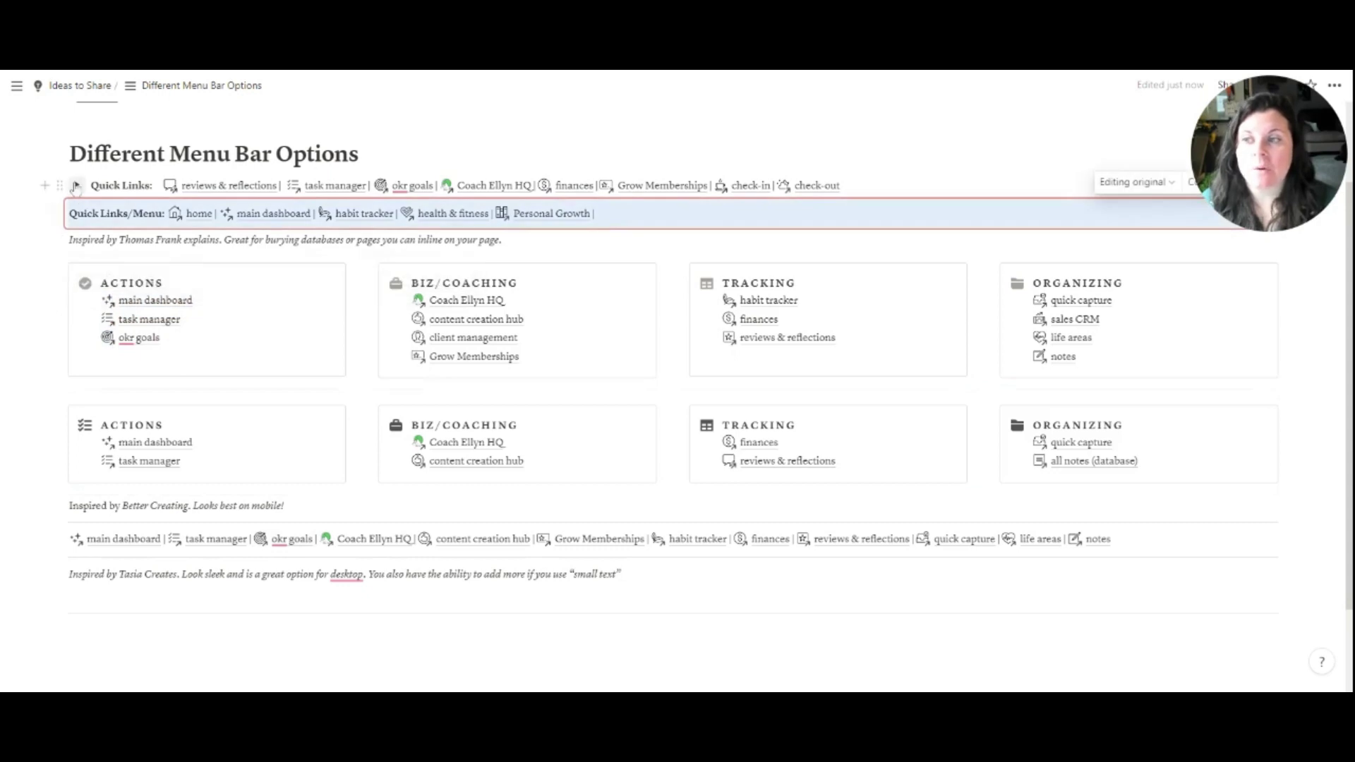
pyautogui.click(138, 540)
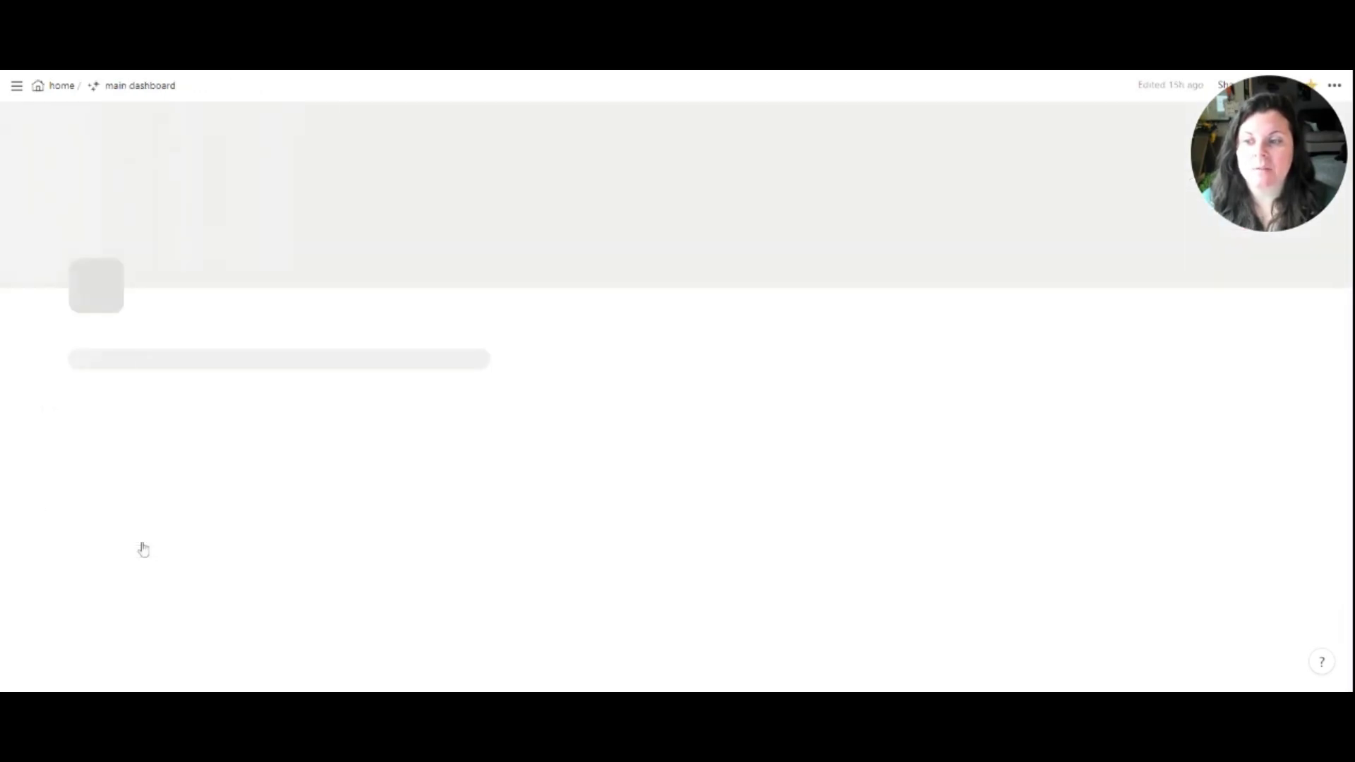
pyautogui.hotkey('alt', 'Left')
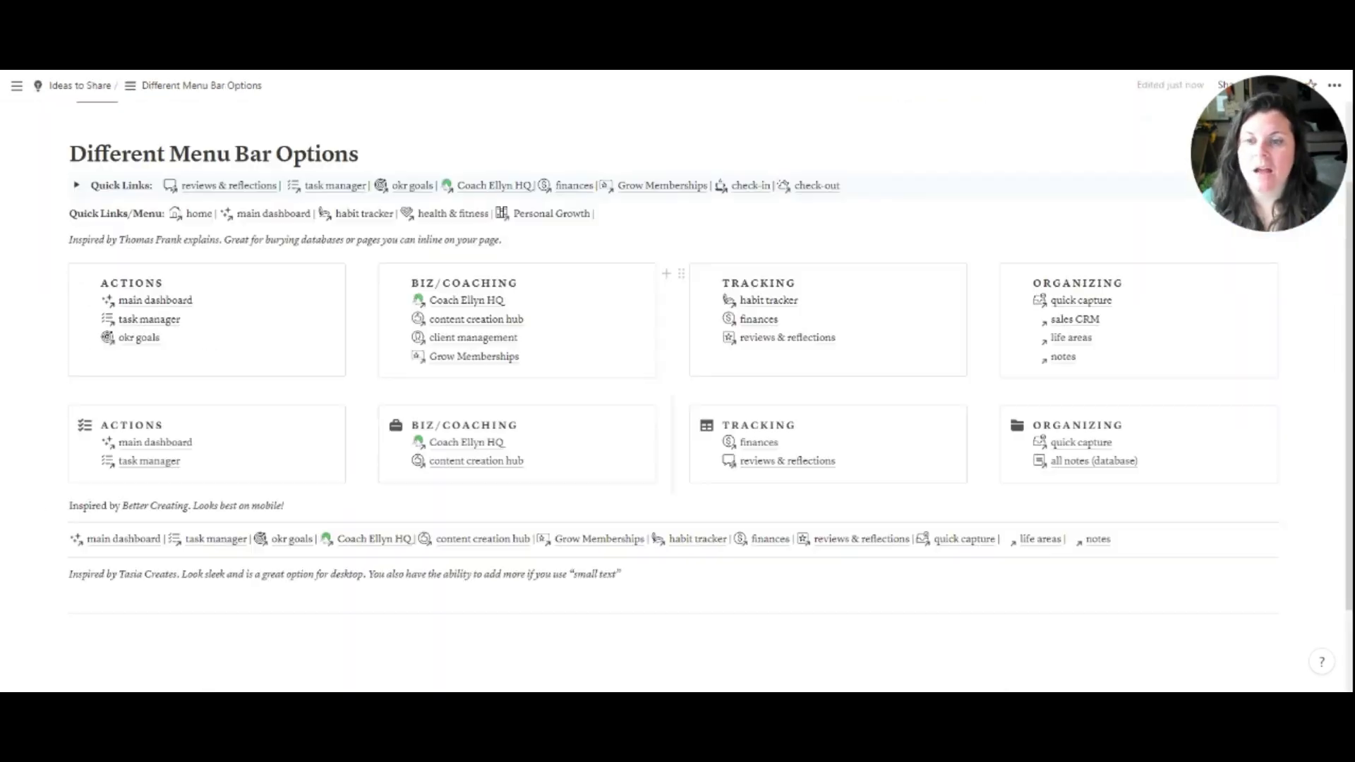
pyautogui.moveTo(37, 408); pyautogui.dragTo(1316, 447)
# Delete the leftover divider at the end of the page, below the Tasia Creates note.
pyautogui.scroll(2, 183, 501)
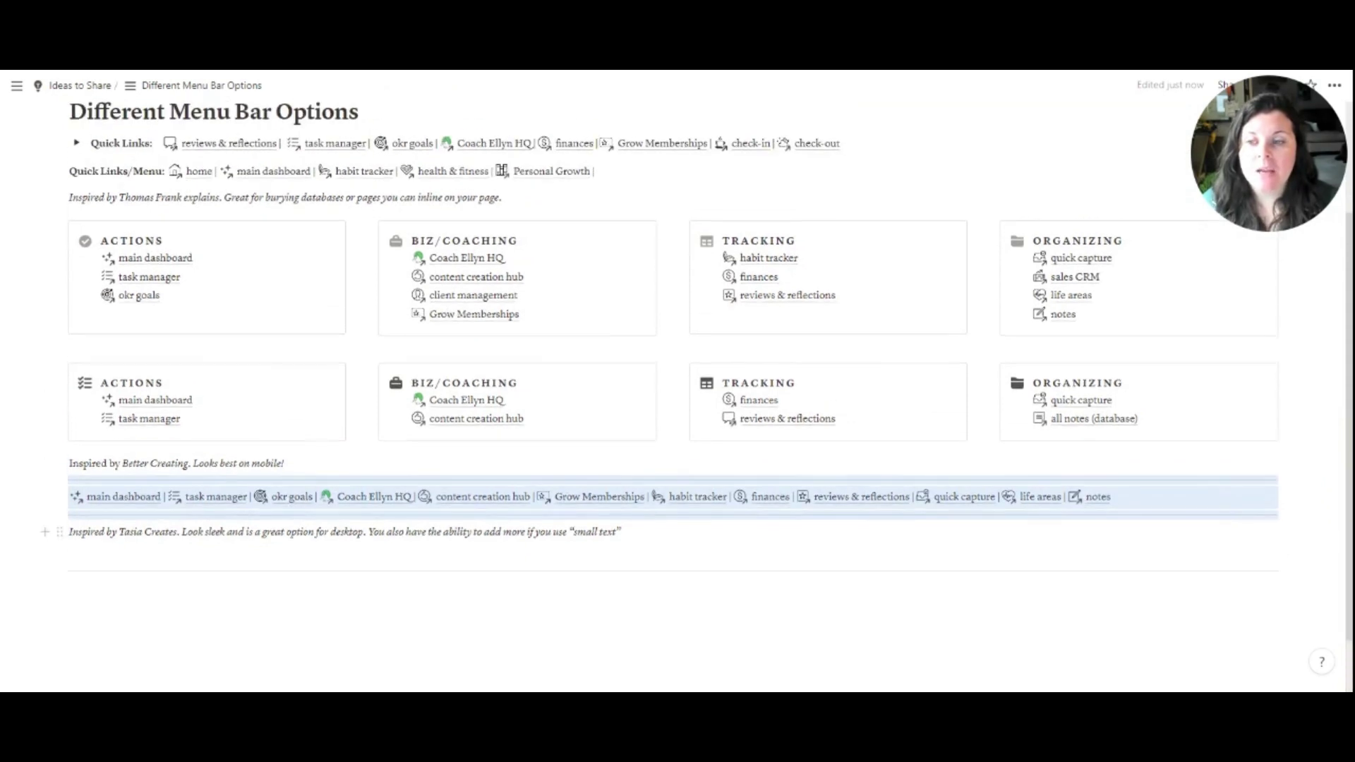
pyautogui.click(62, 570)
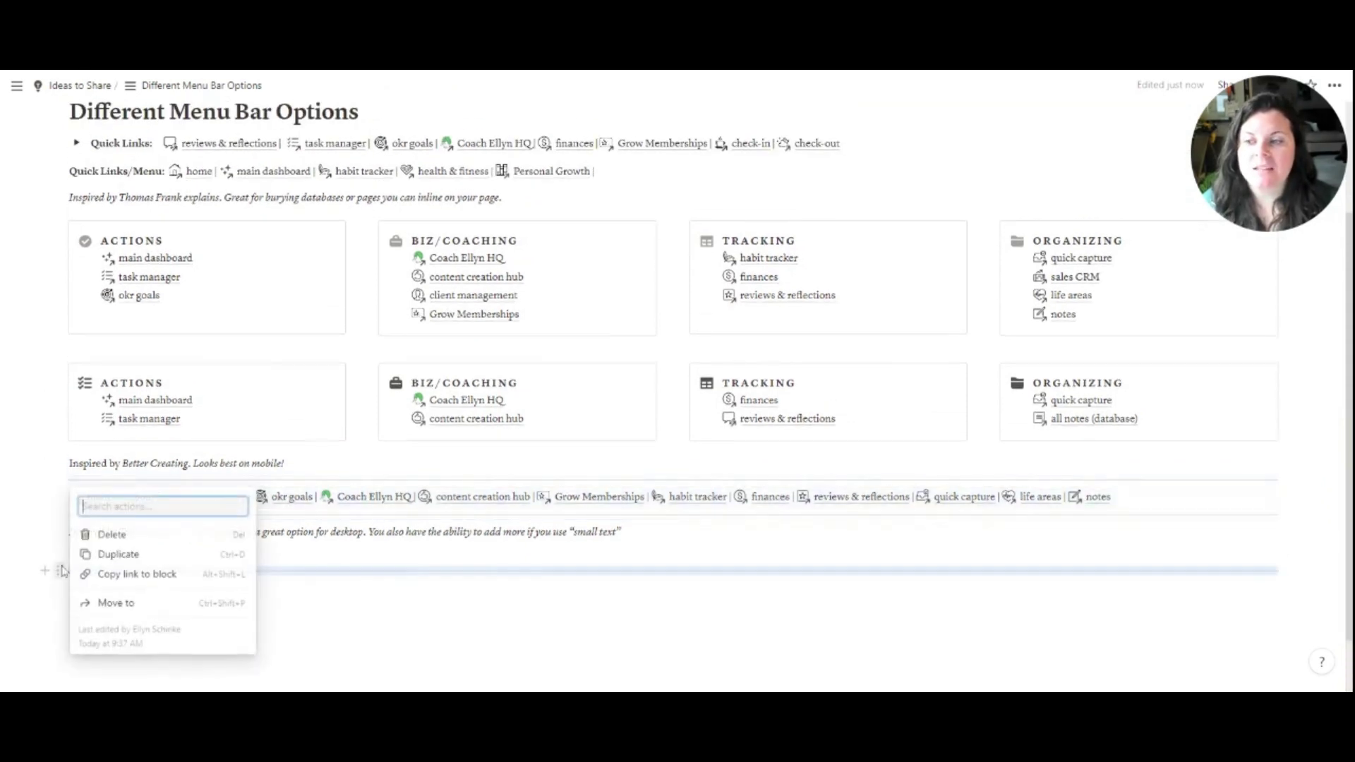
pyautogui.click(111, 534)
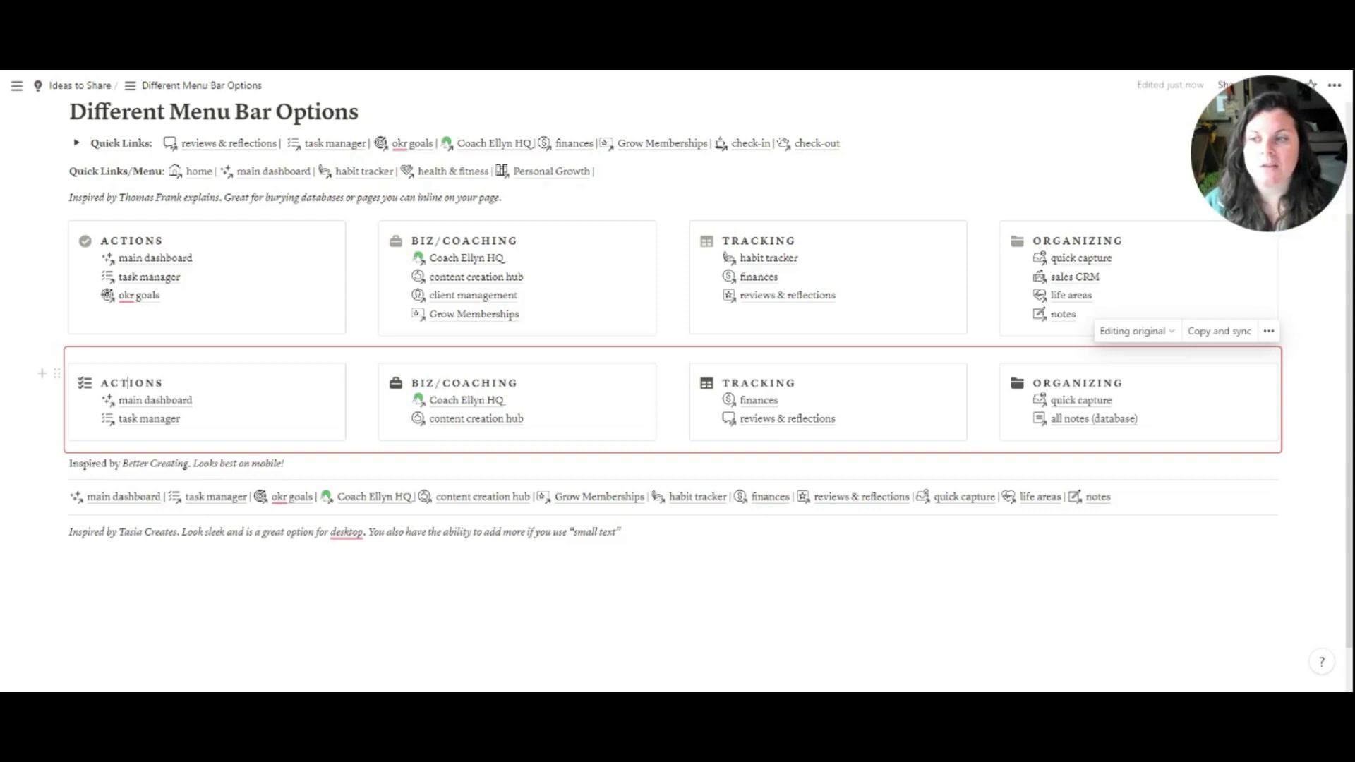
# Try a main dashboard page link in place of the new callout's ACTIONS heading, and undo the replacement.
pyautogui.doubleClick(127, 382)
pyautogui.write('@')
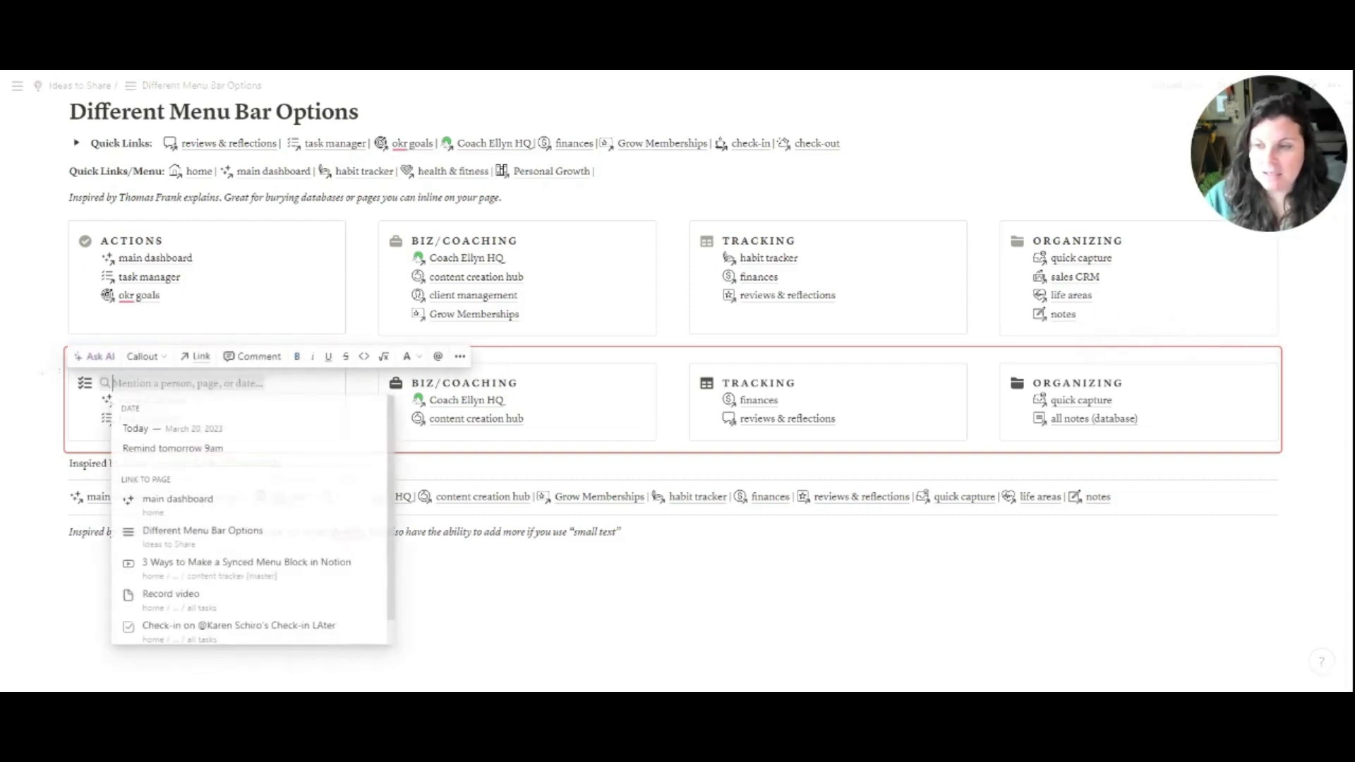
pyautogui.write('main')
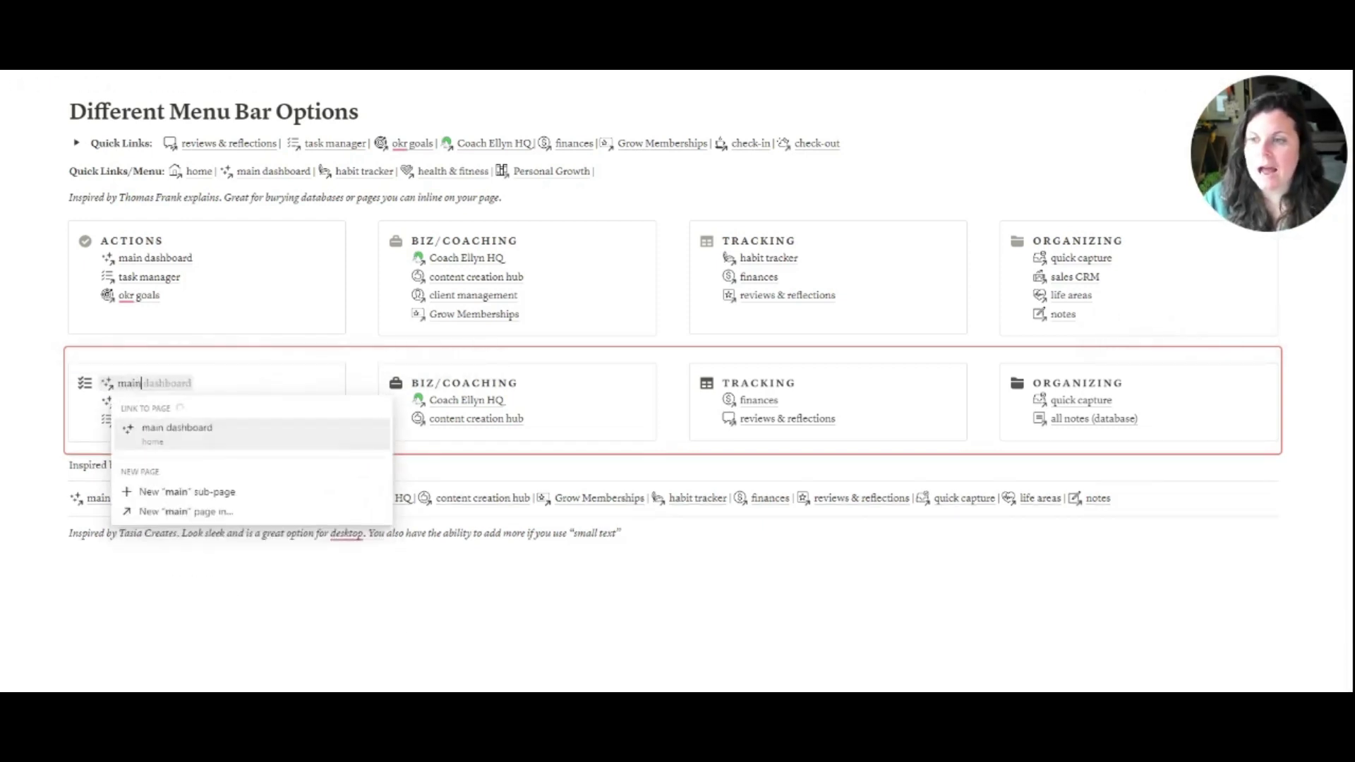
pyautogui.press('Escape')
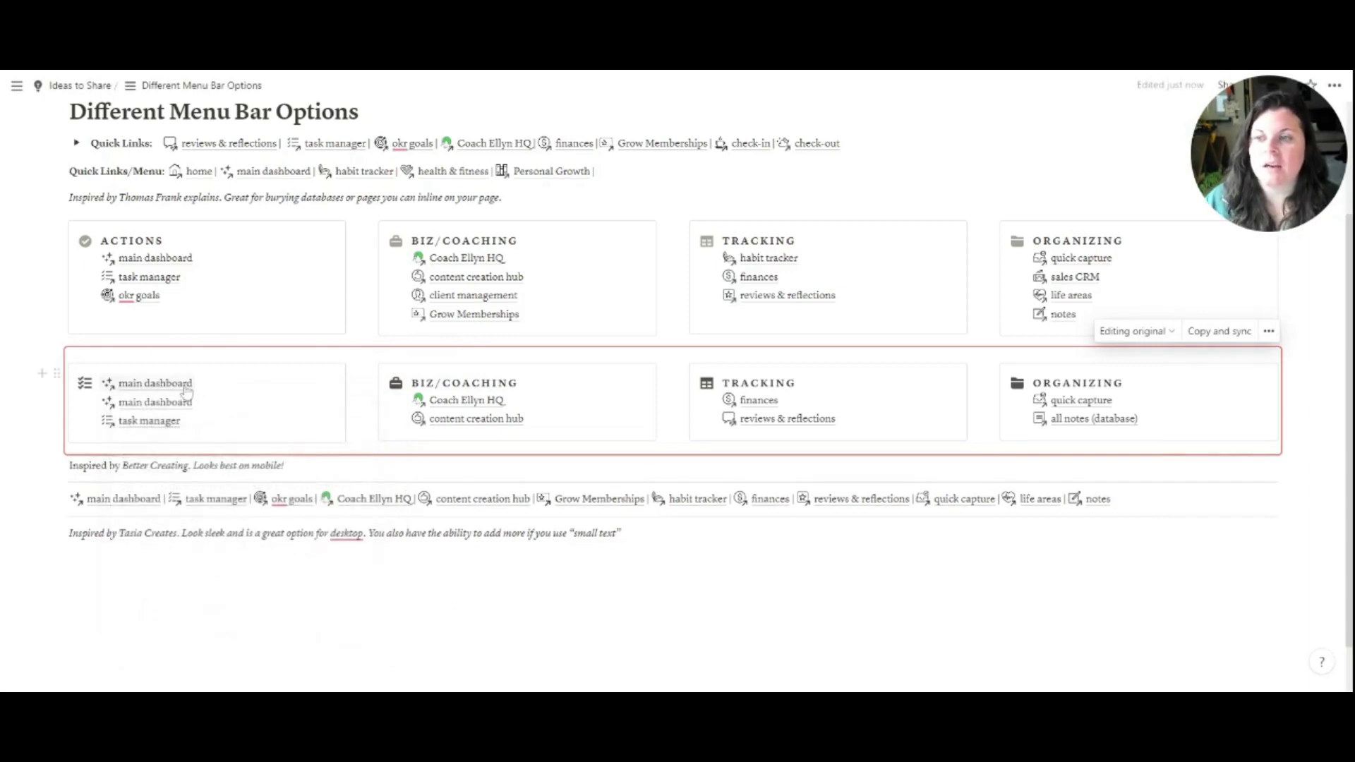
pyautogui.hotkey('ctrl', 'z')
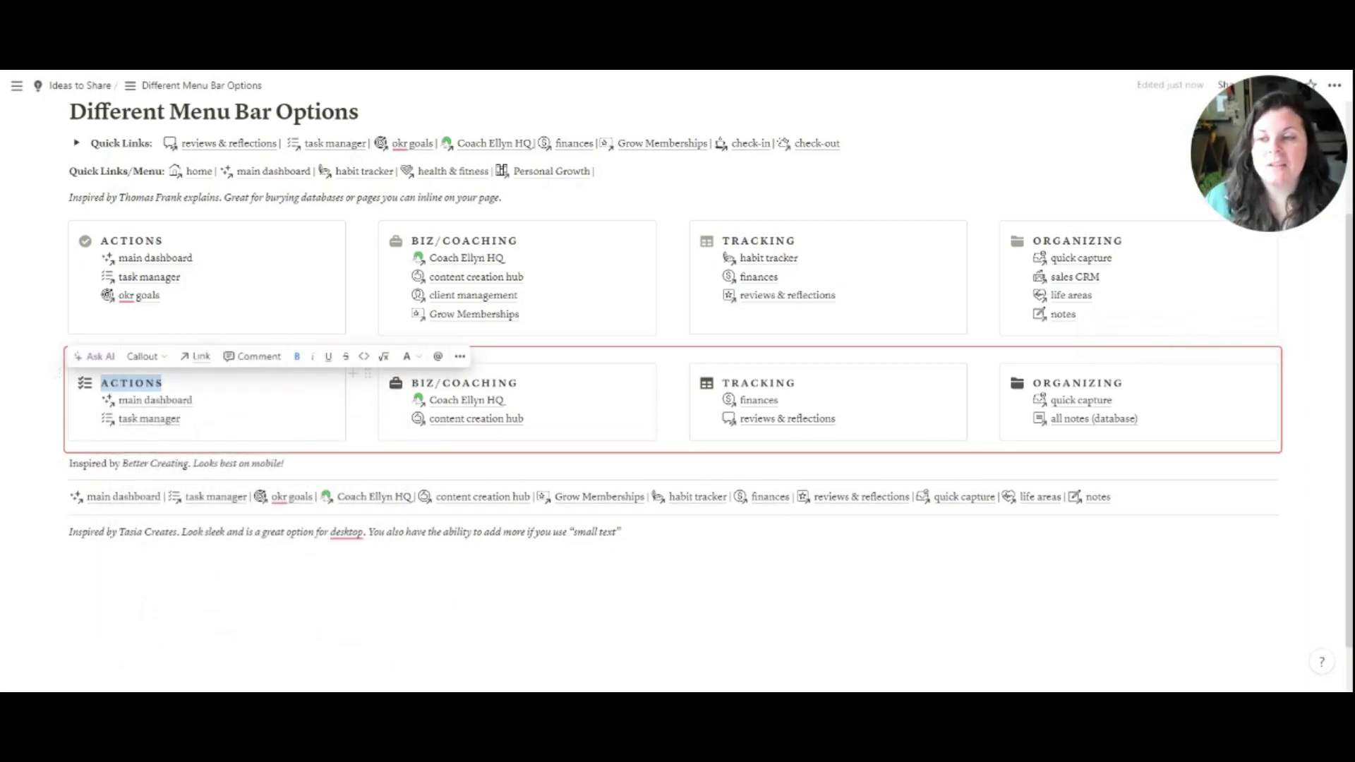
pyautogui.click(284, 463)
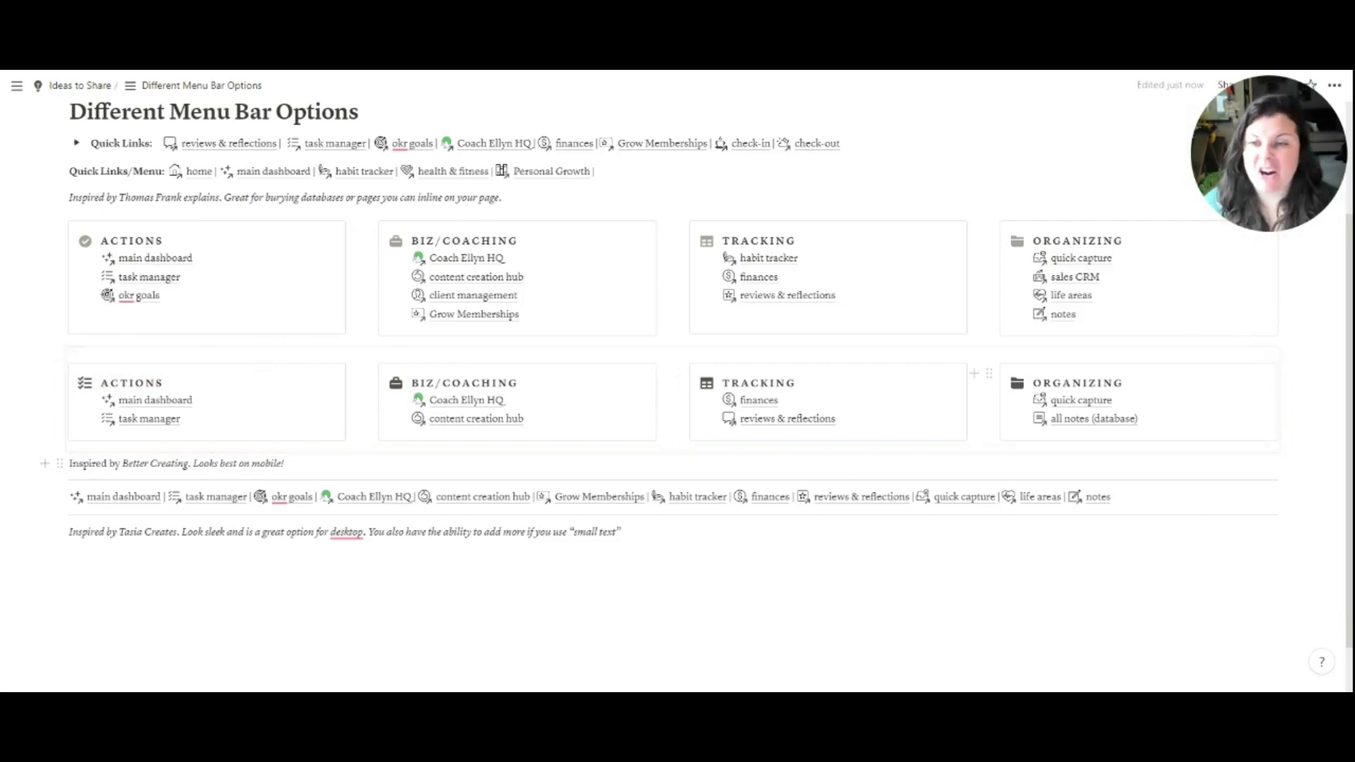
# Insert a synced block below the Tasia Creates note and start it with a divider followed by an empty line.
pyautogui.scroll(-1, 466, 395)
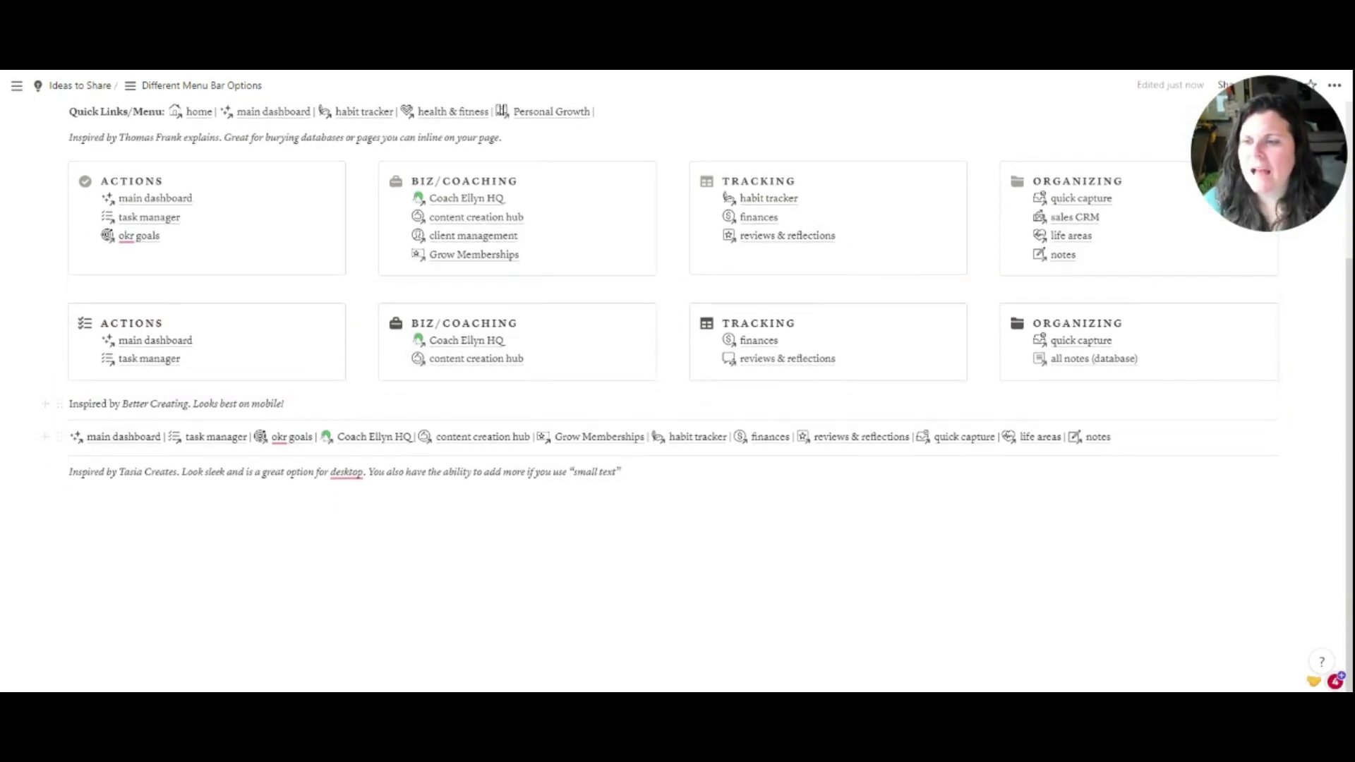
pyautogui.click(106, 494)
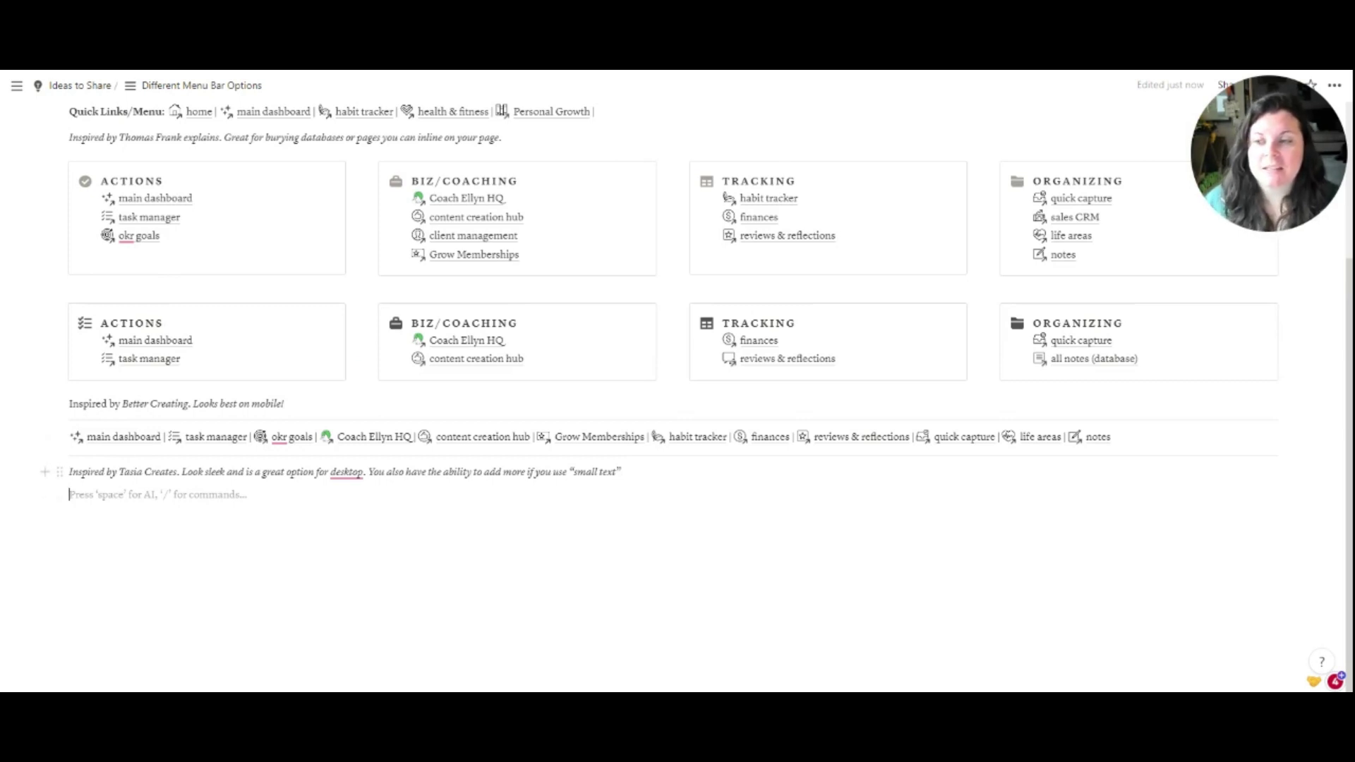
pyautogui.write('/sm')
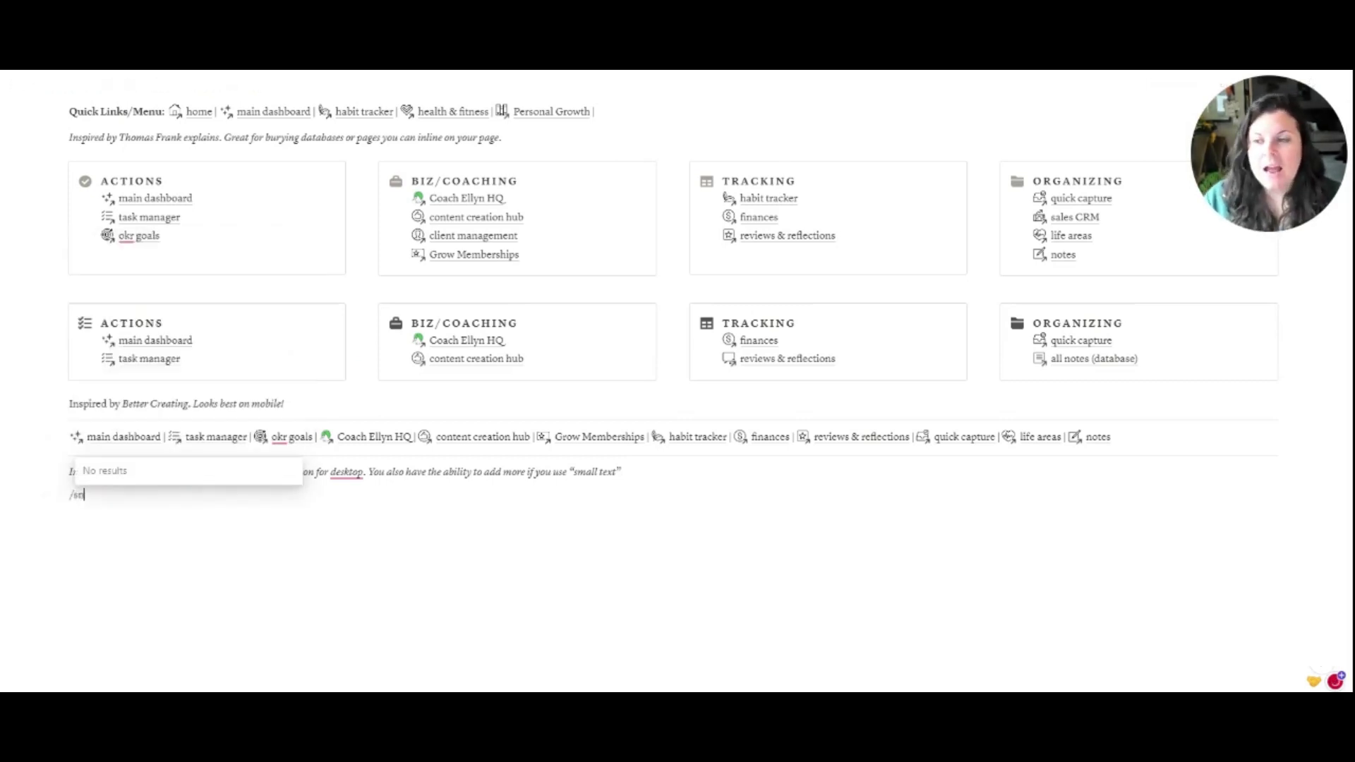
pyautogui.press('BackSpace')
pyautogui.press('BackSpace')
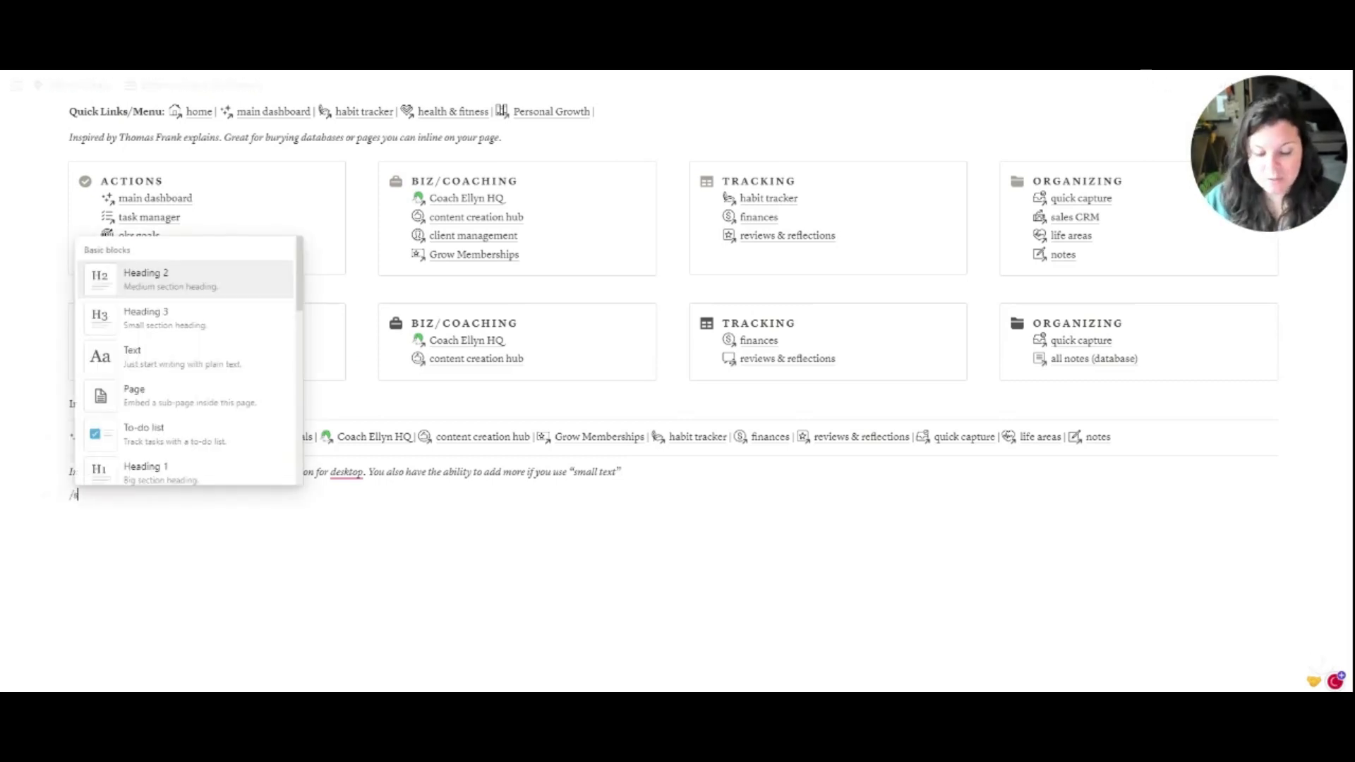
pyautogui.write('yn')
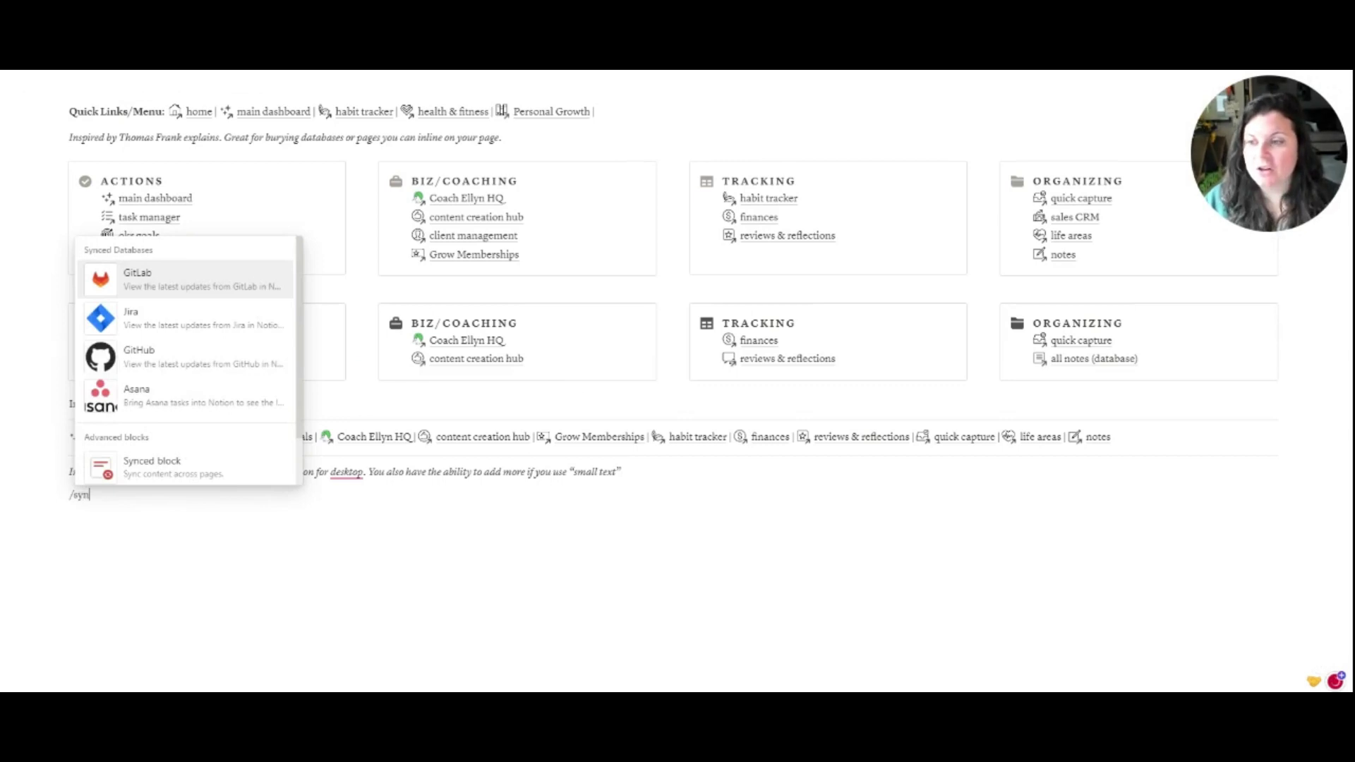
pyautogui.click(185, 467)
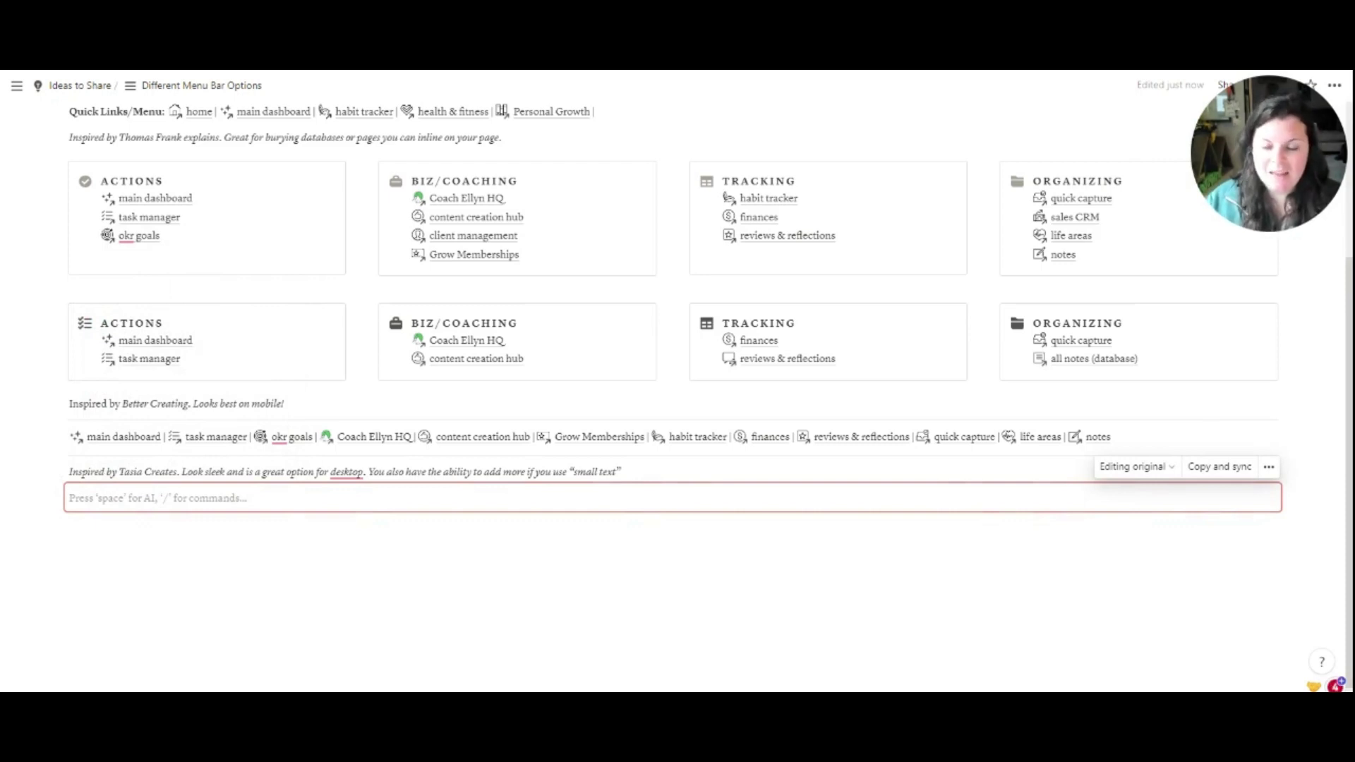
pyautogui.press('Return')
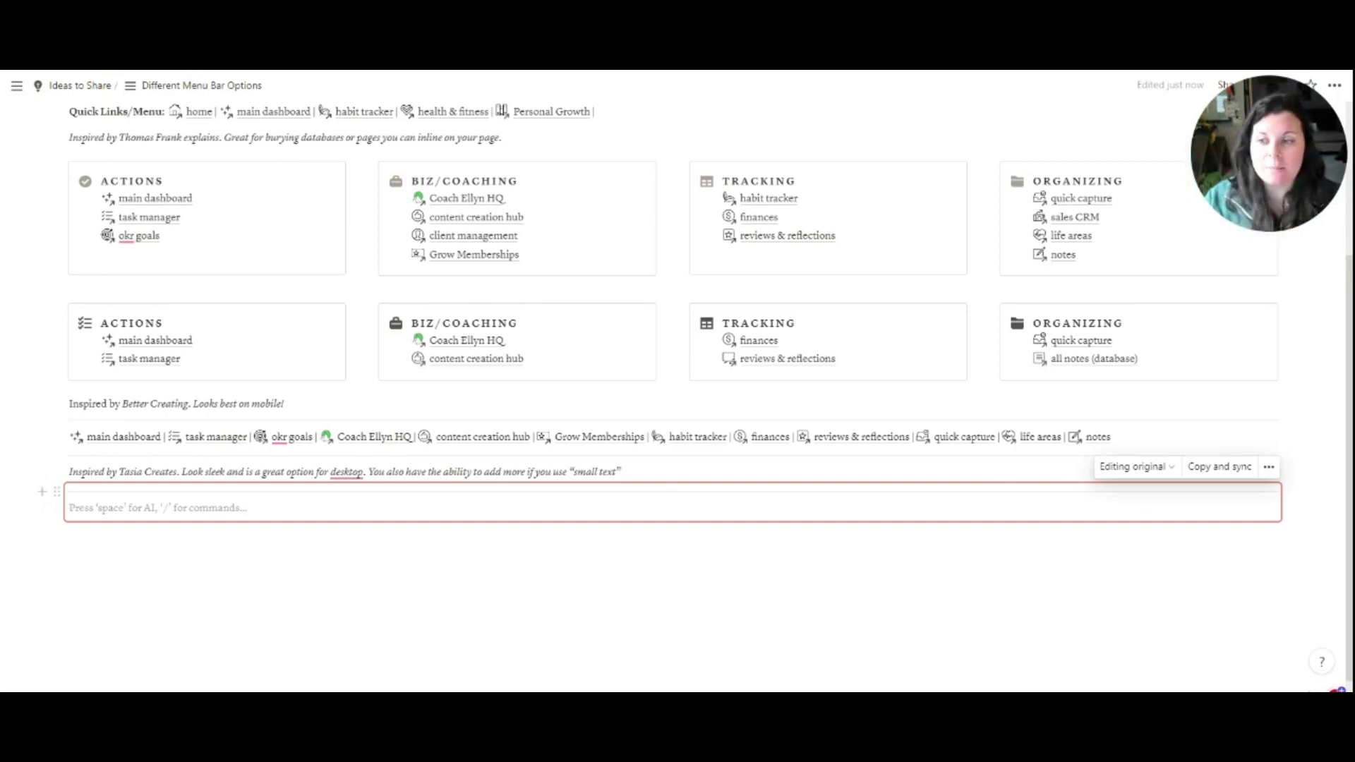
# Add main dashboard and task manager page links to the new synced block, each followed by a vertical bar separator.
pyautogui.write('@')
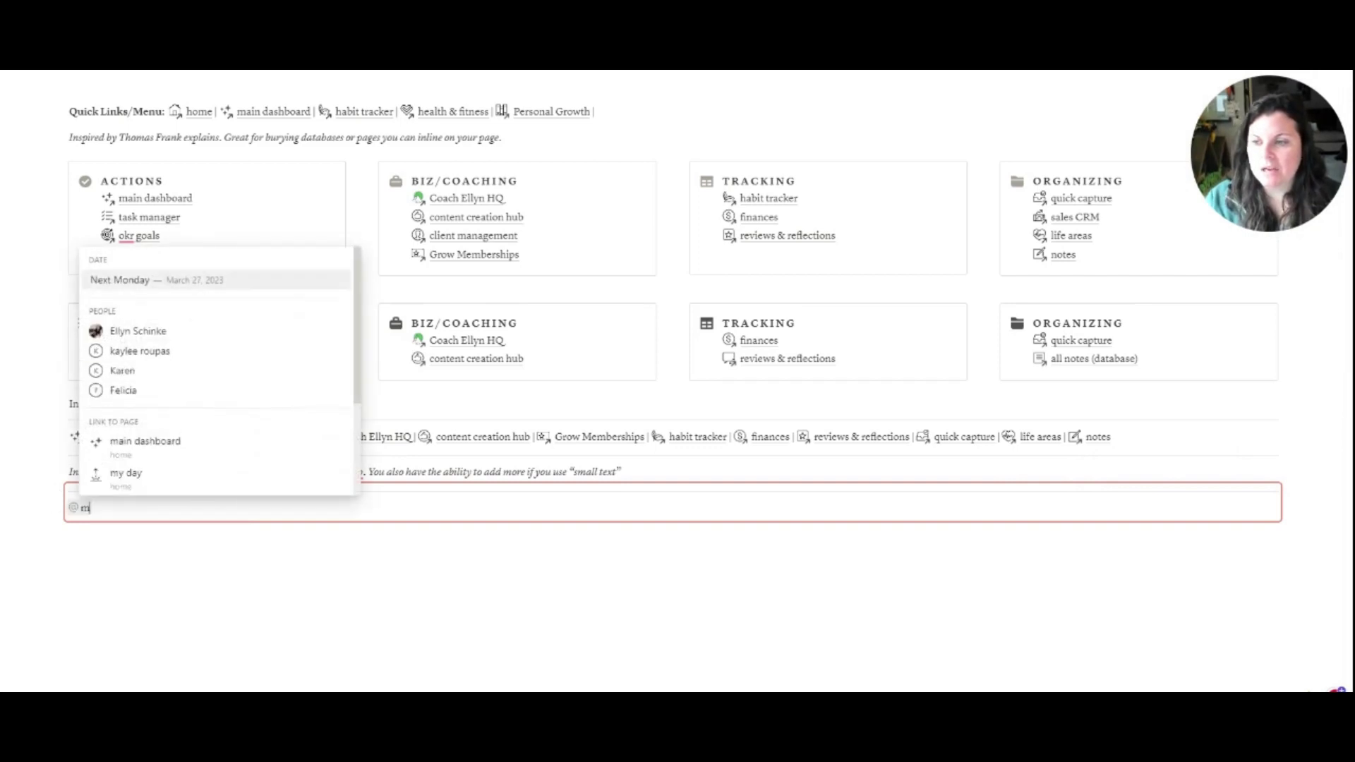
pyautogui.write('main')
pyautogui.click(233, 282)
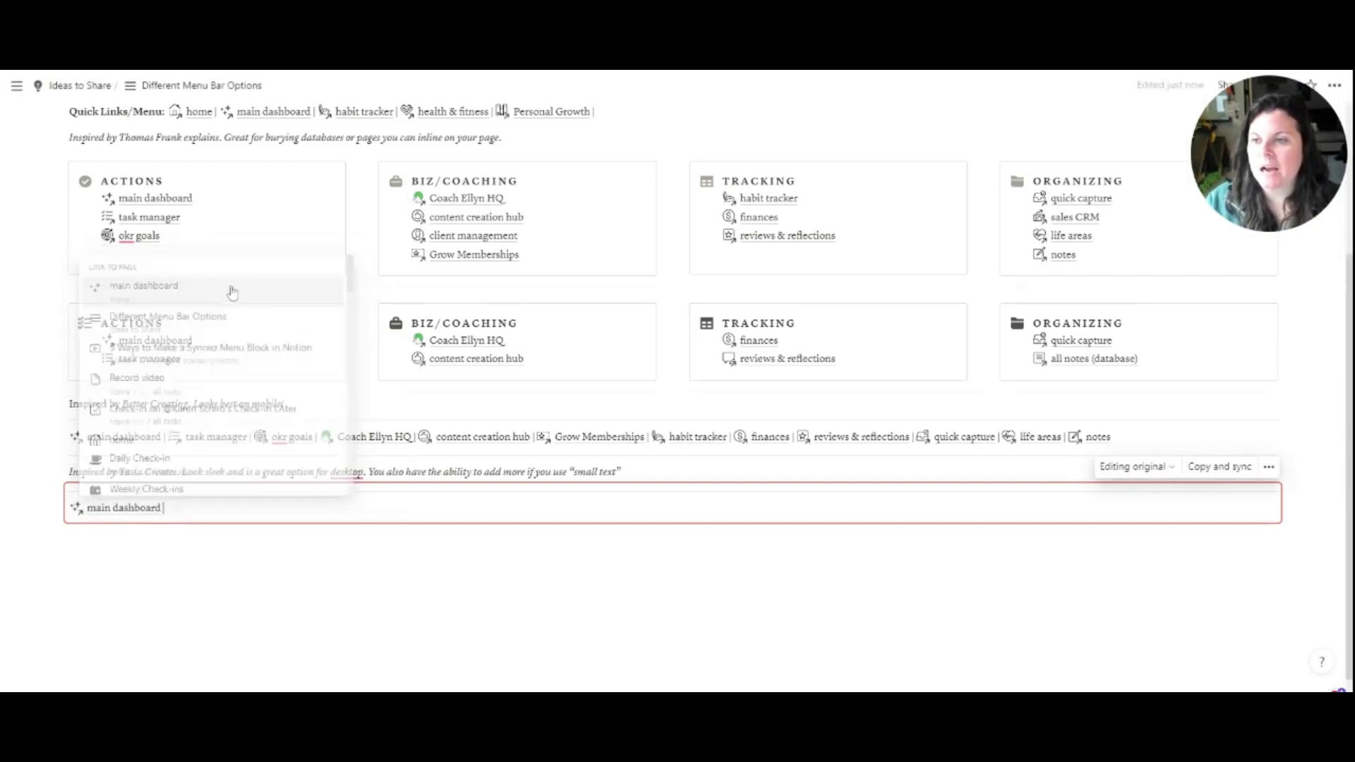
pyautogui.write('|')
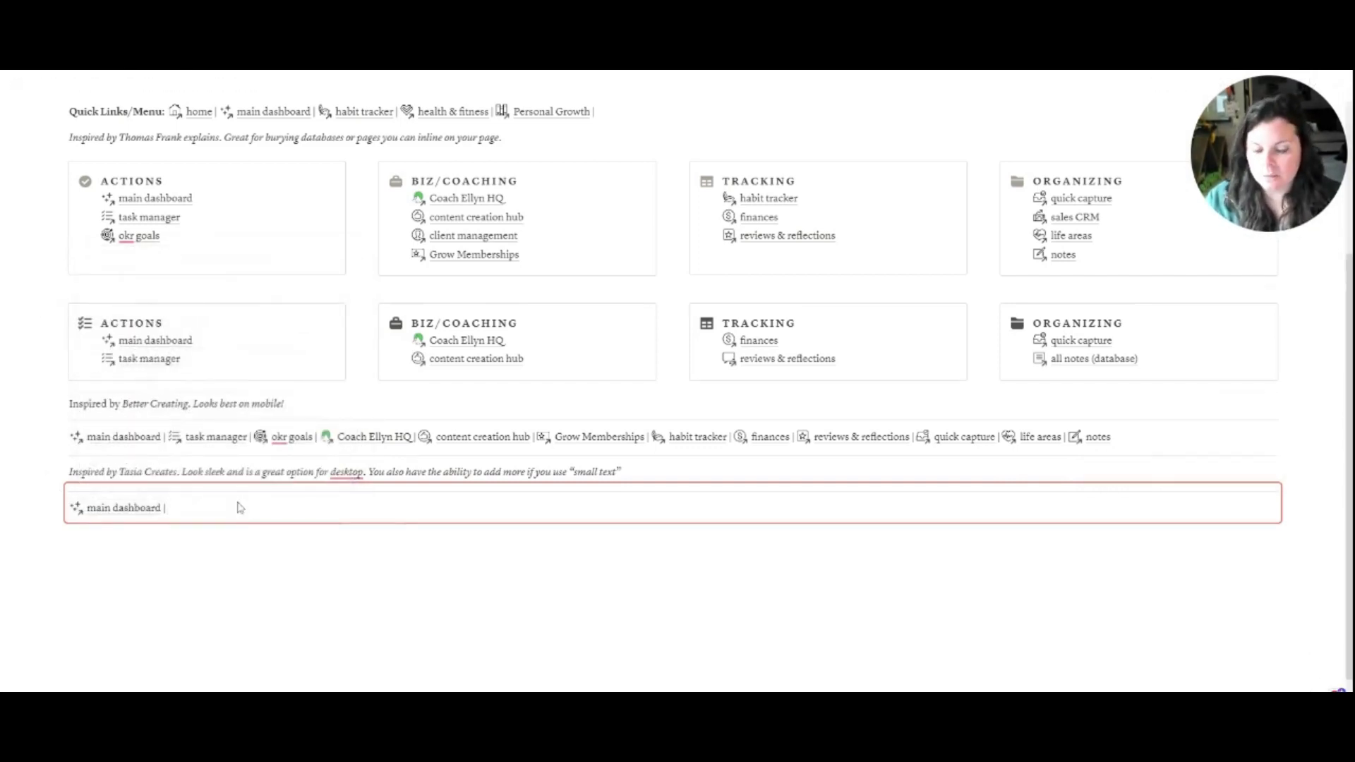
pyautogui.write(' @task')
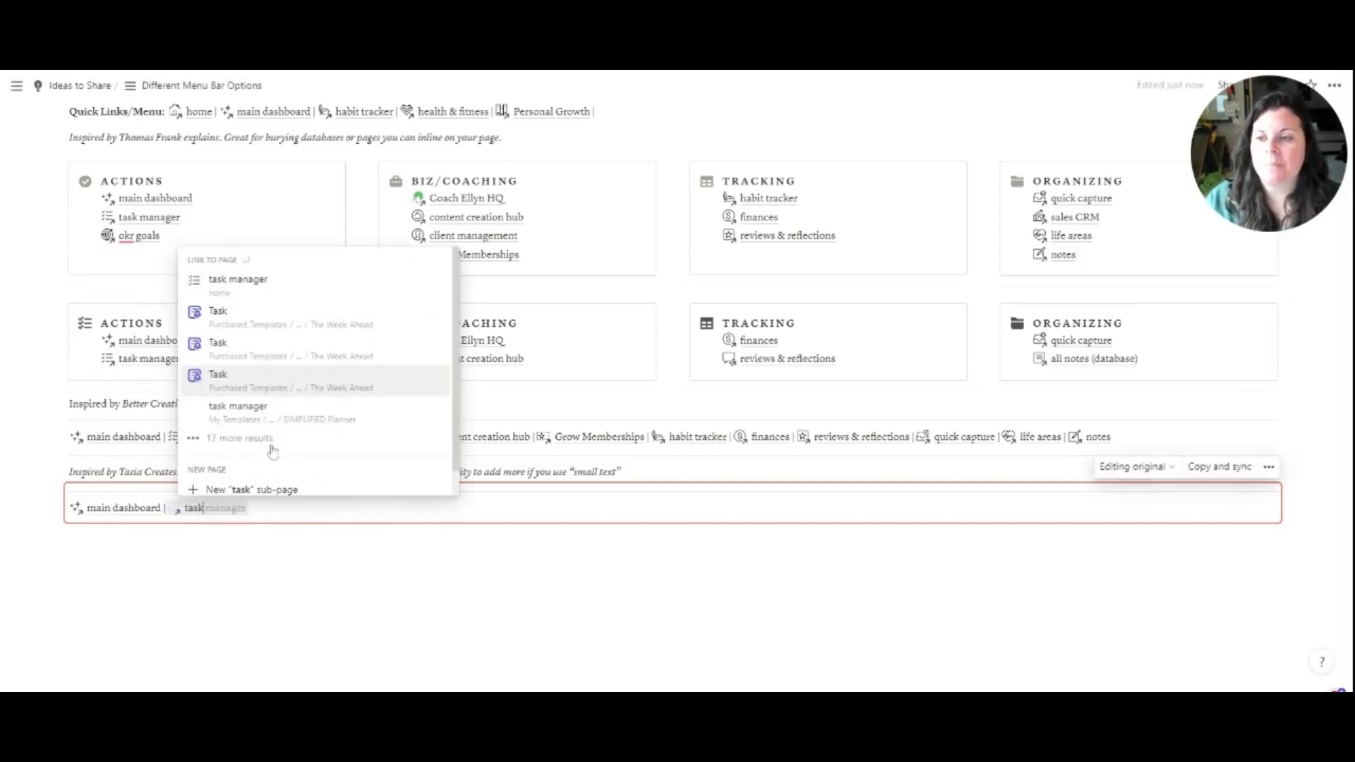
pyautogui.press('Return')
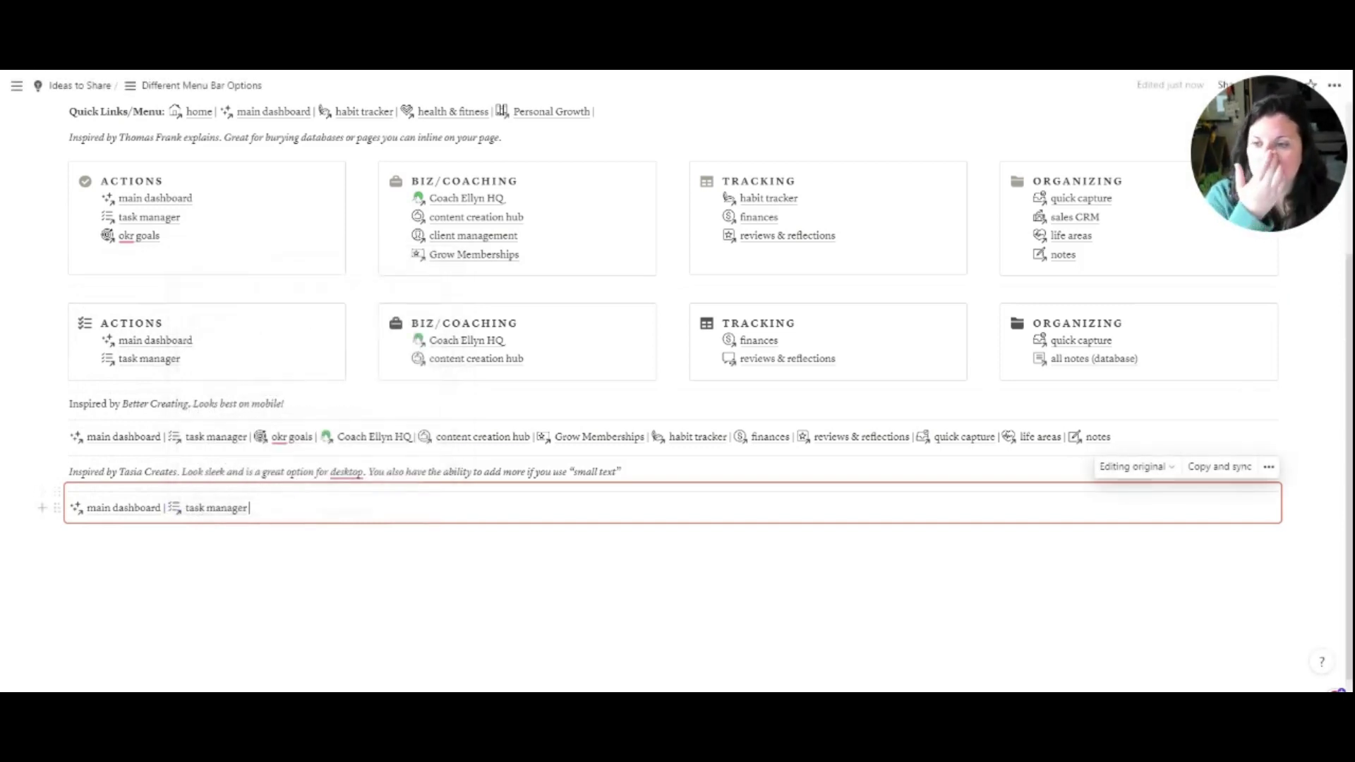
pyautogui.write('|')
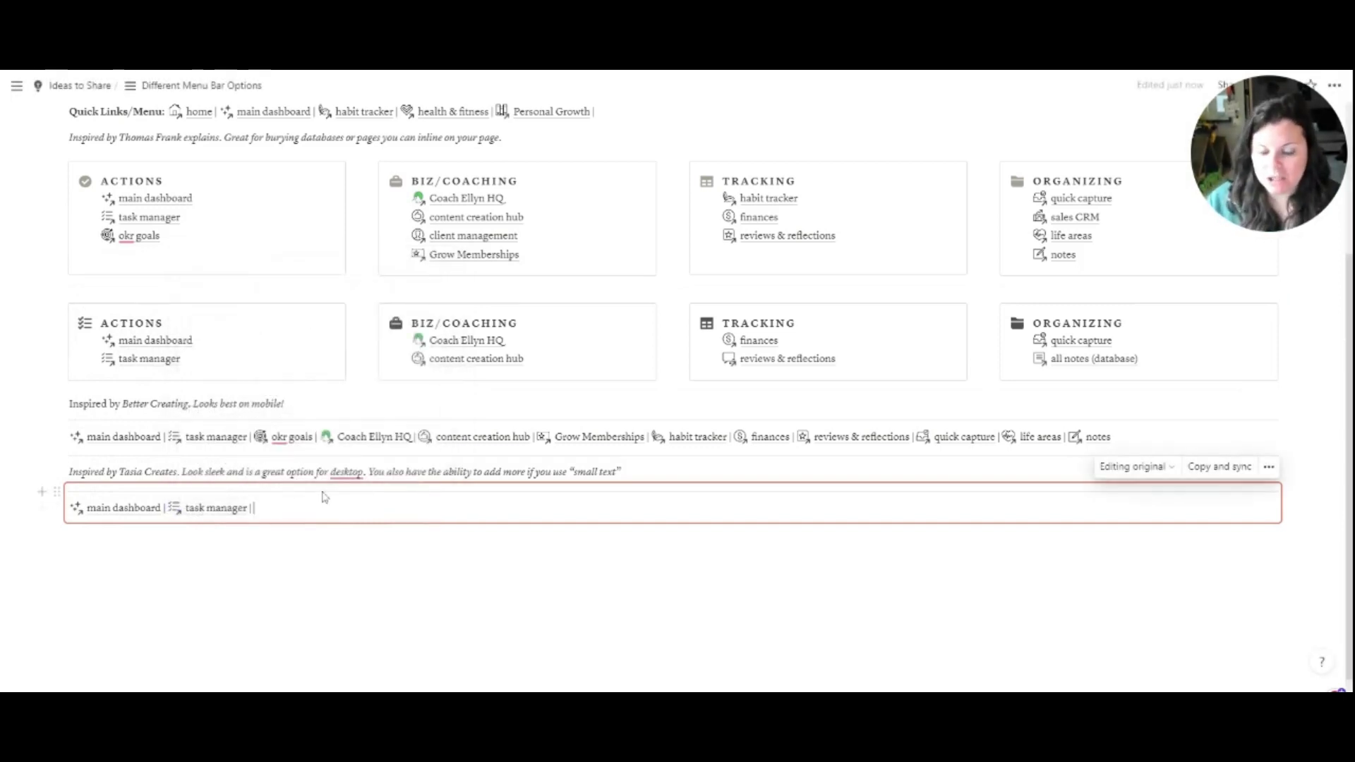
# Continue the synced menu line with okr goals and Coach Ellyn HQ page links, each followed by a vertical bar.
pyautogui.write(' @okr')
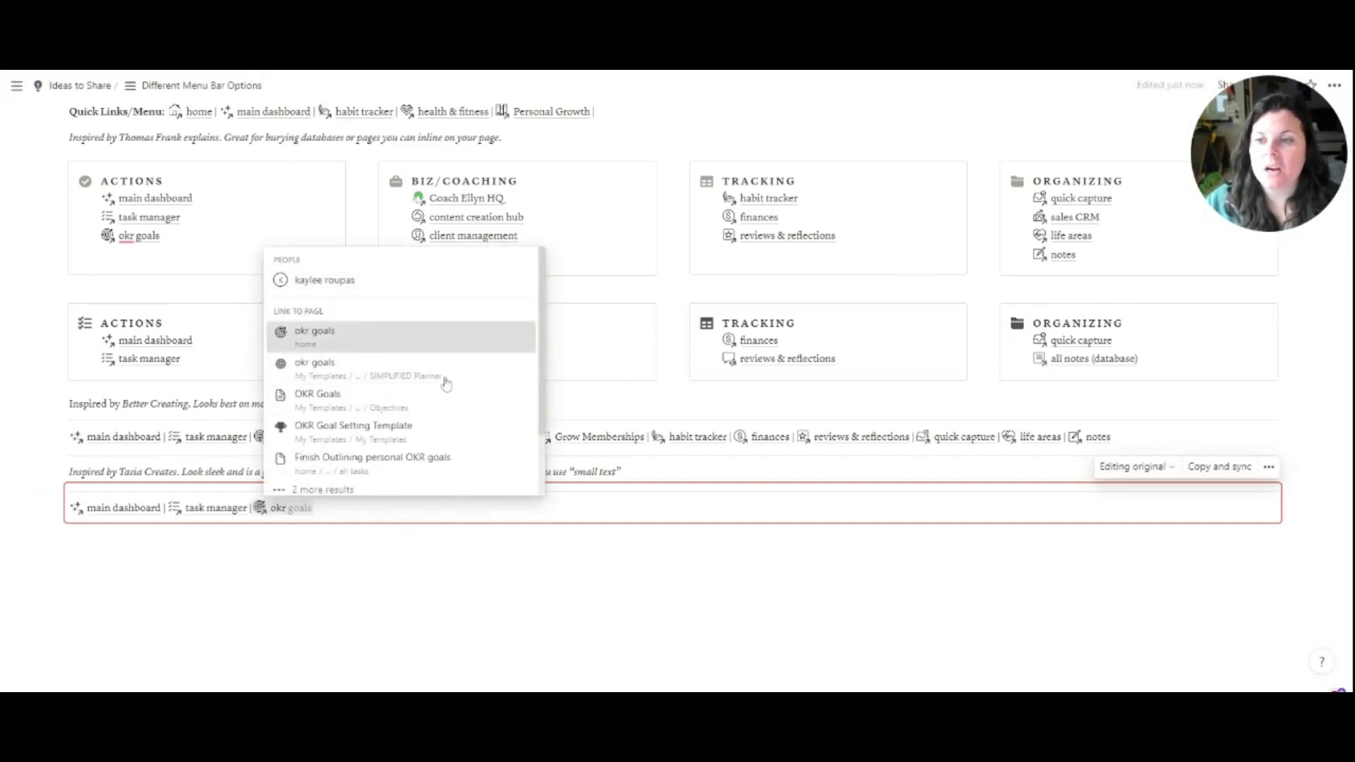
pyautogui.press('Return')
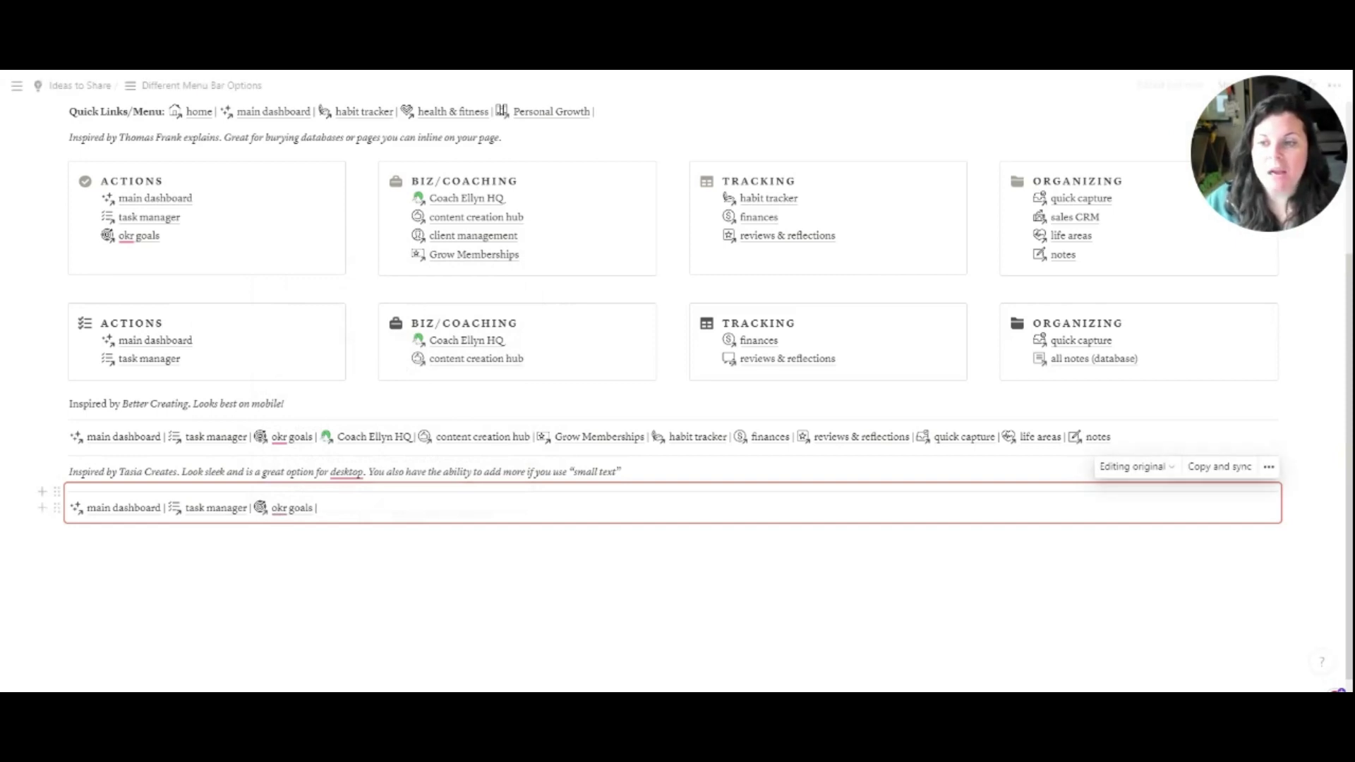
pyautogui.write('| @Coach')
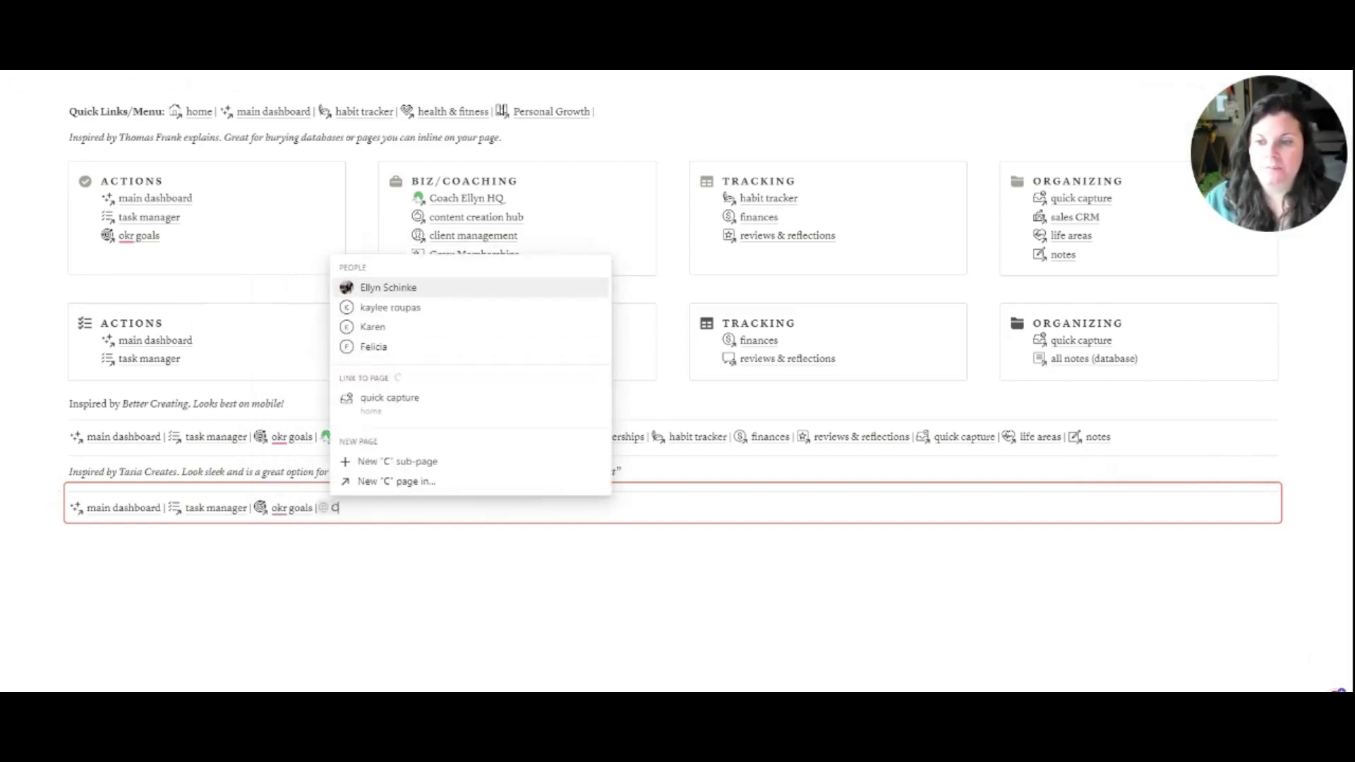
pyautogui.click(444, 340)
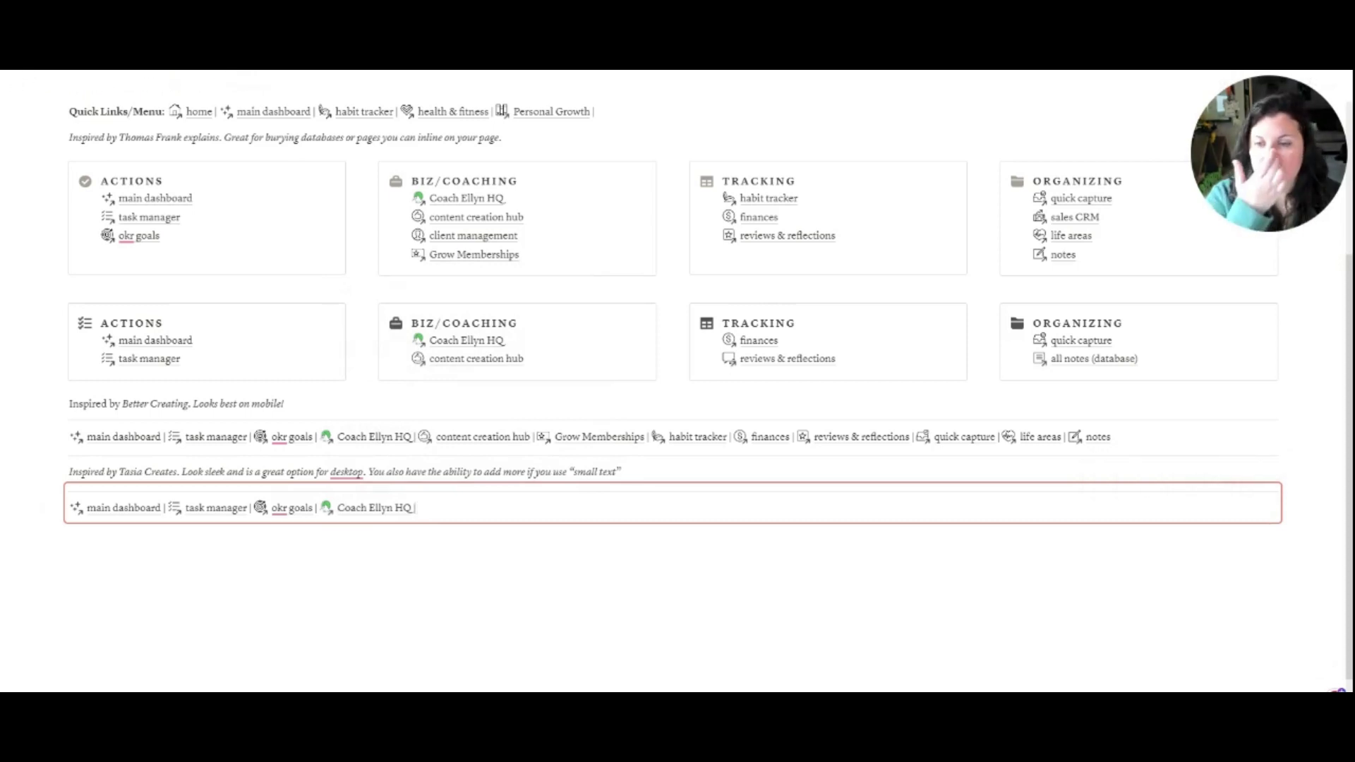
pyautogui.write('|')
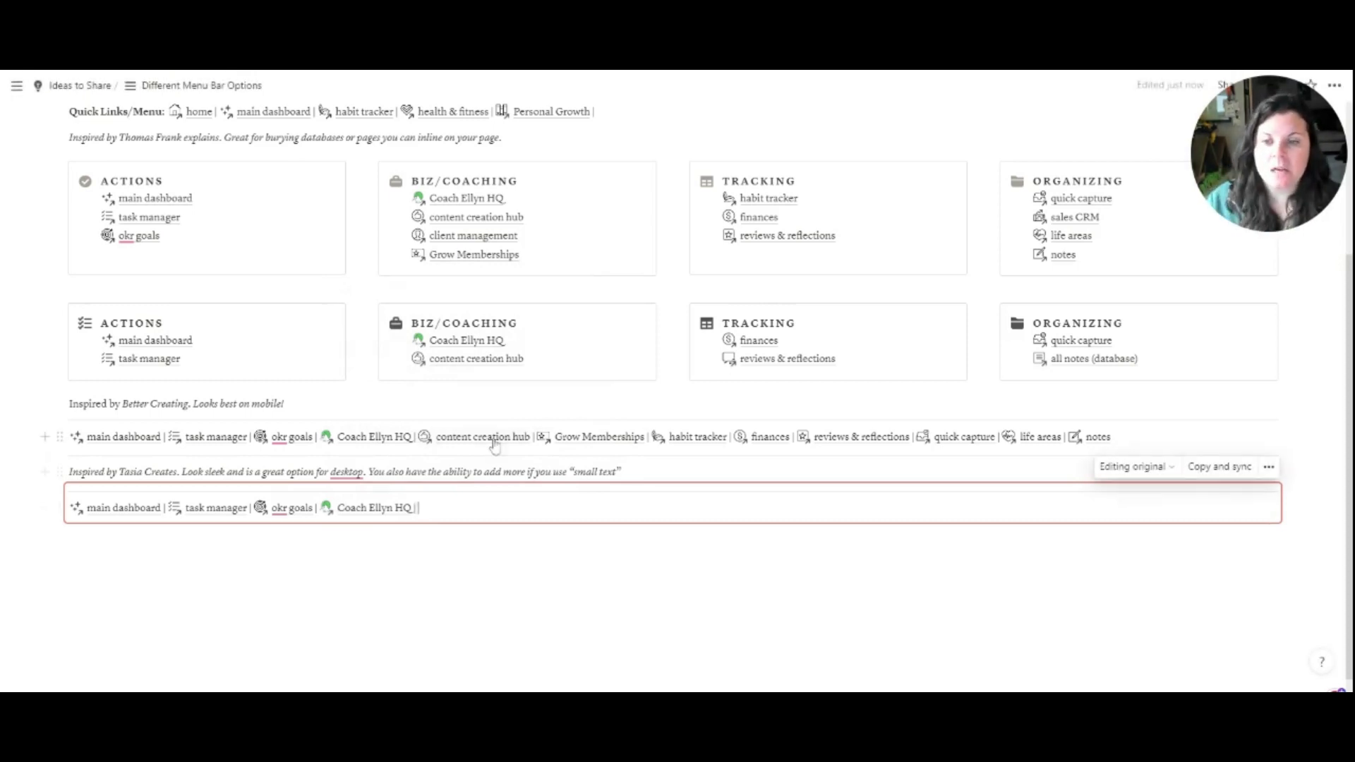
# Copy the remaining links, content creation hub through notes, from the existing single-line menu to the end of the new one.
pyautogui.moveTo(416, 437); pyautogui.dragTo(1061, 463)
pyautogui.hotkey('ctrl', 'c')
pyautogui.click(426, 512)
pyautogui.hotkey('ctrl', 'v')
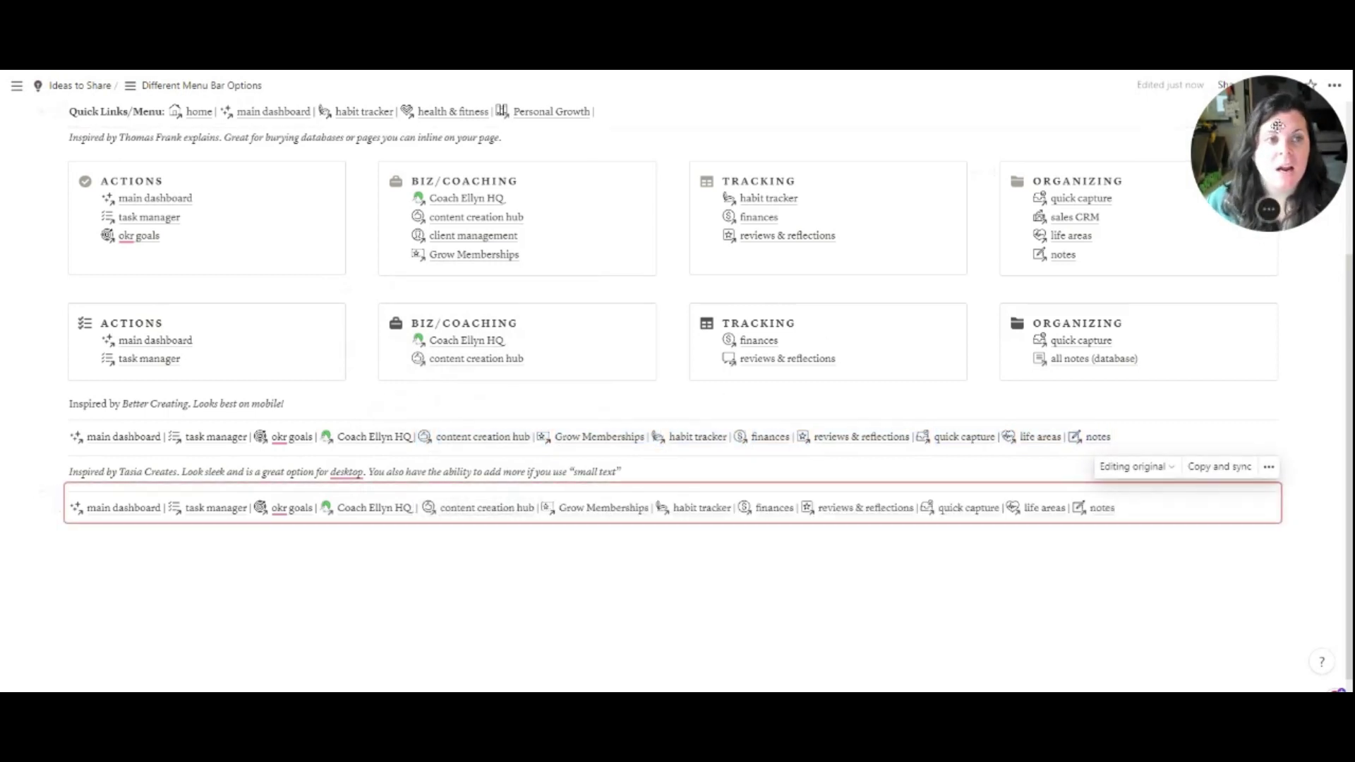
# Turn off small text for the page and check how the single-line menus fit with the sidebar open and closed.
pyautogui.click(1334, 85)
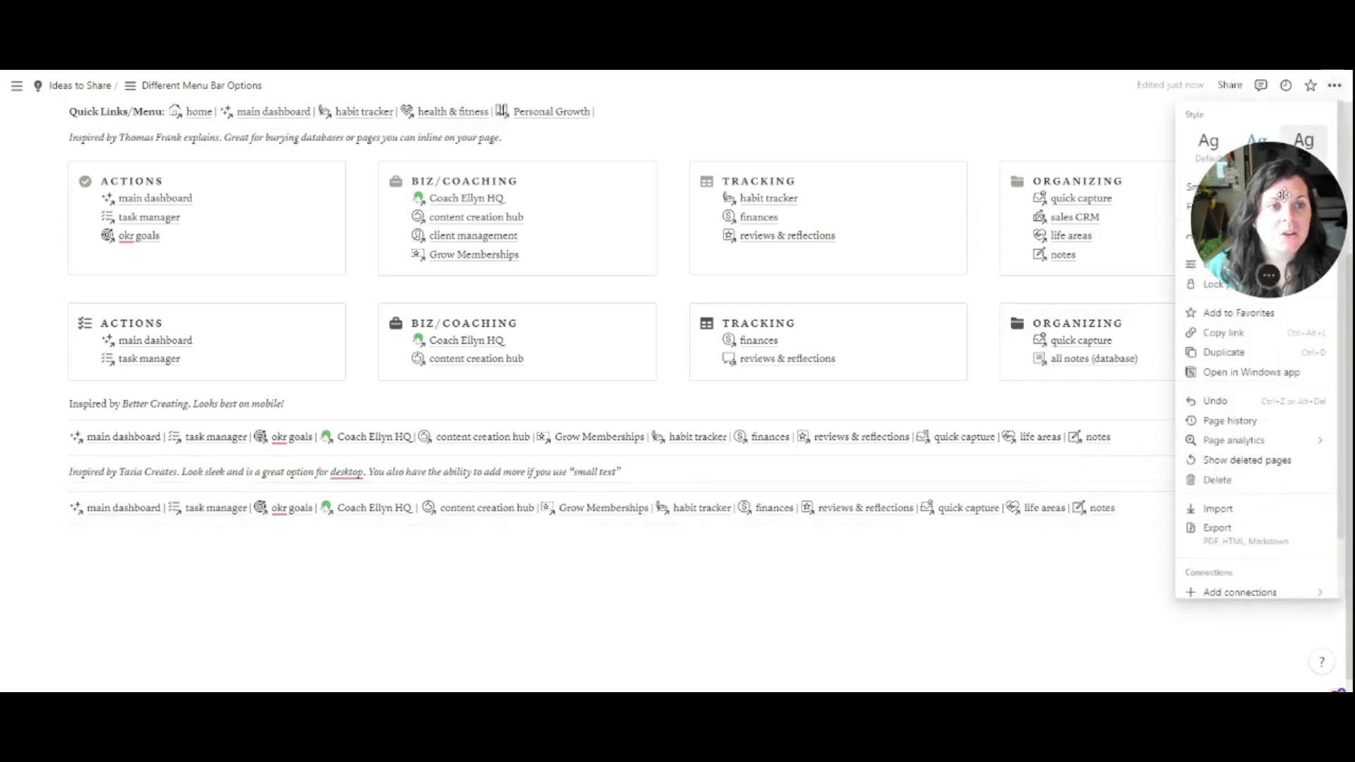
pyautogui.moveTo(1301, 220); pyautogui.dragTo(1306, 607)
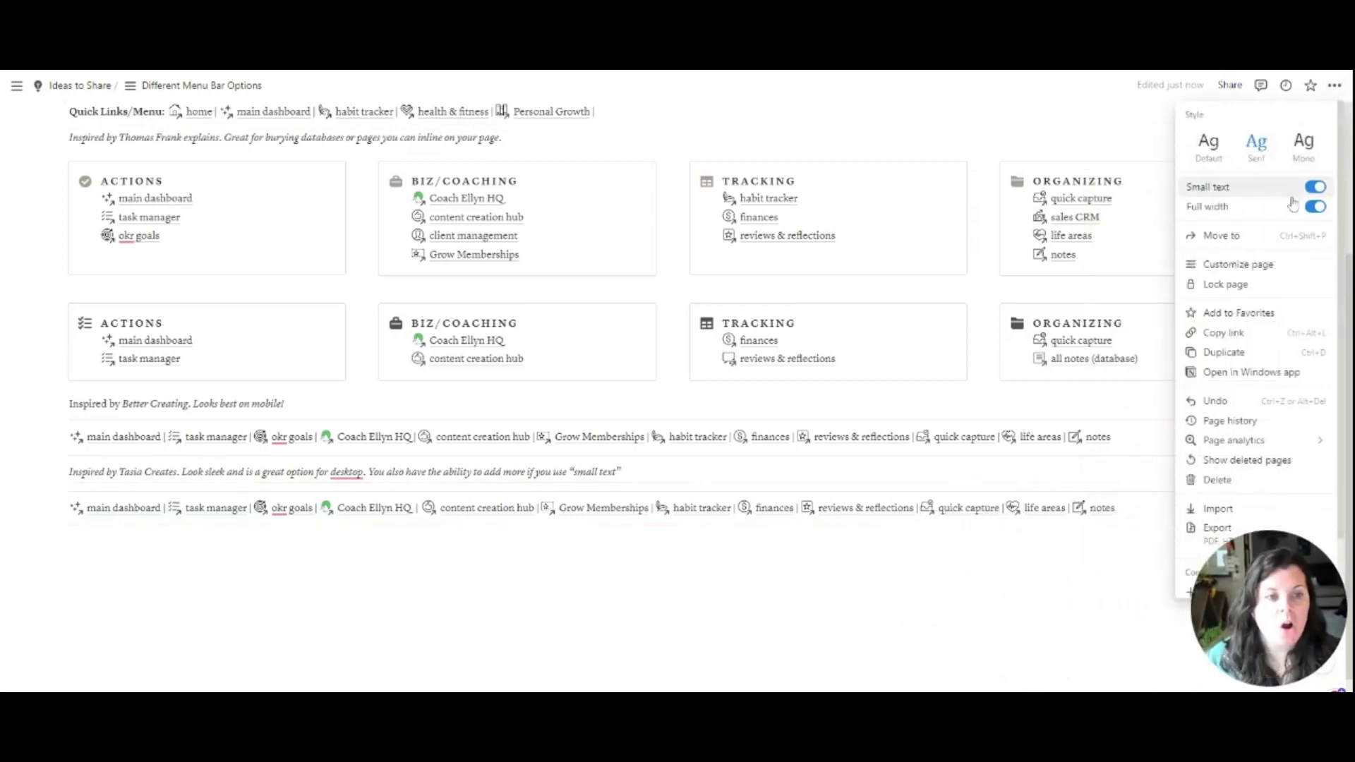
pyautogui.click(1315, 188)
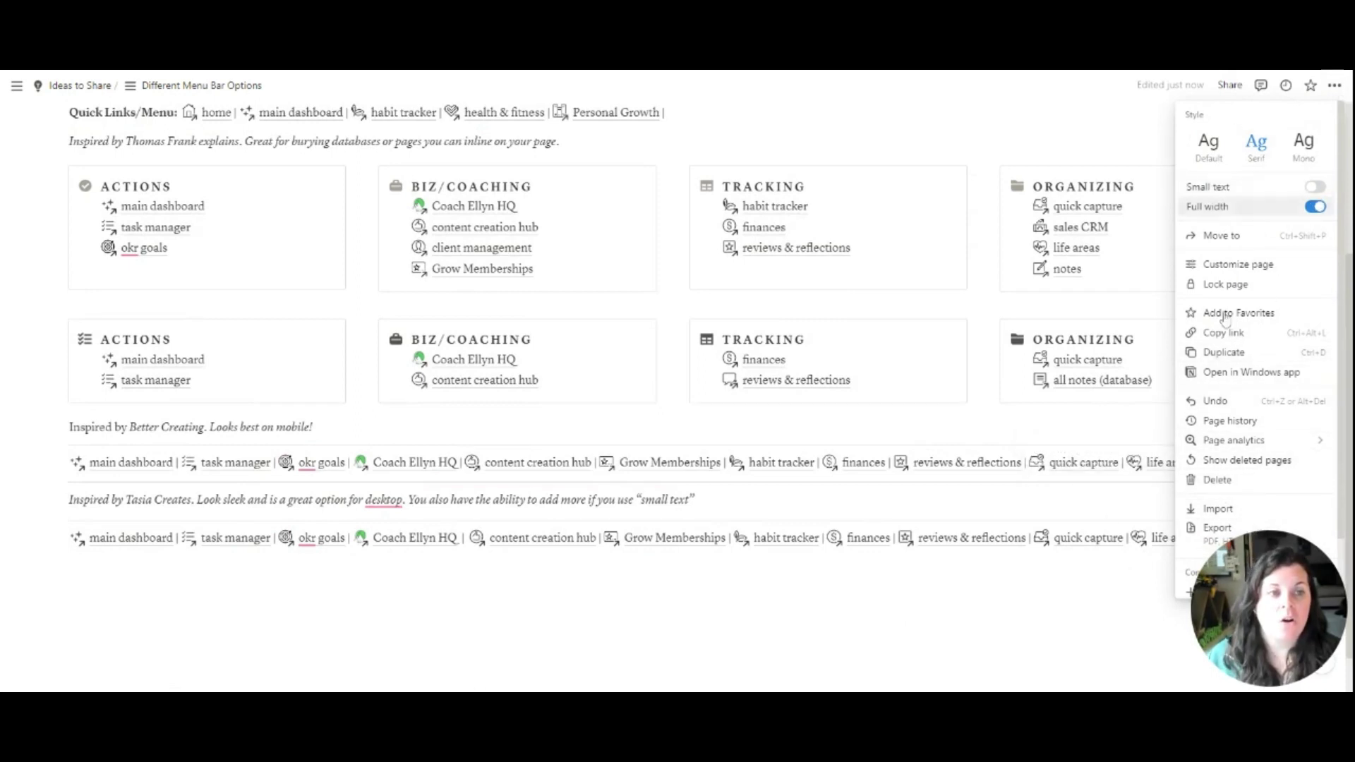
pyautogui.press('Escape')
pyautogui.moveTo(1246, 608); pyautogui.dragTo(1245, 153)
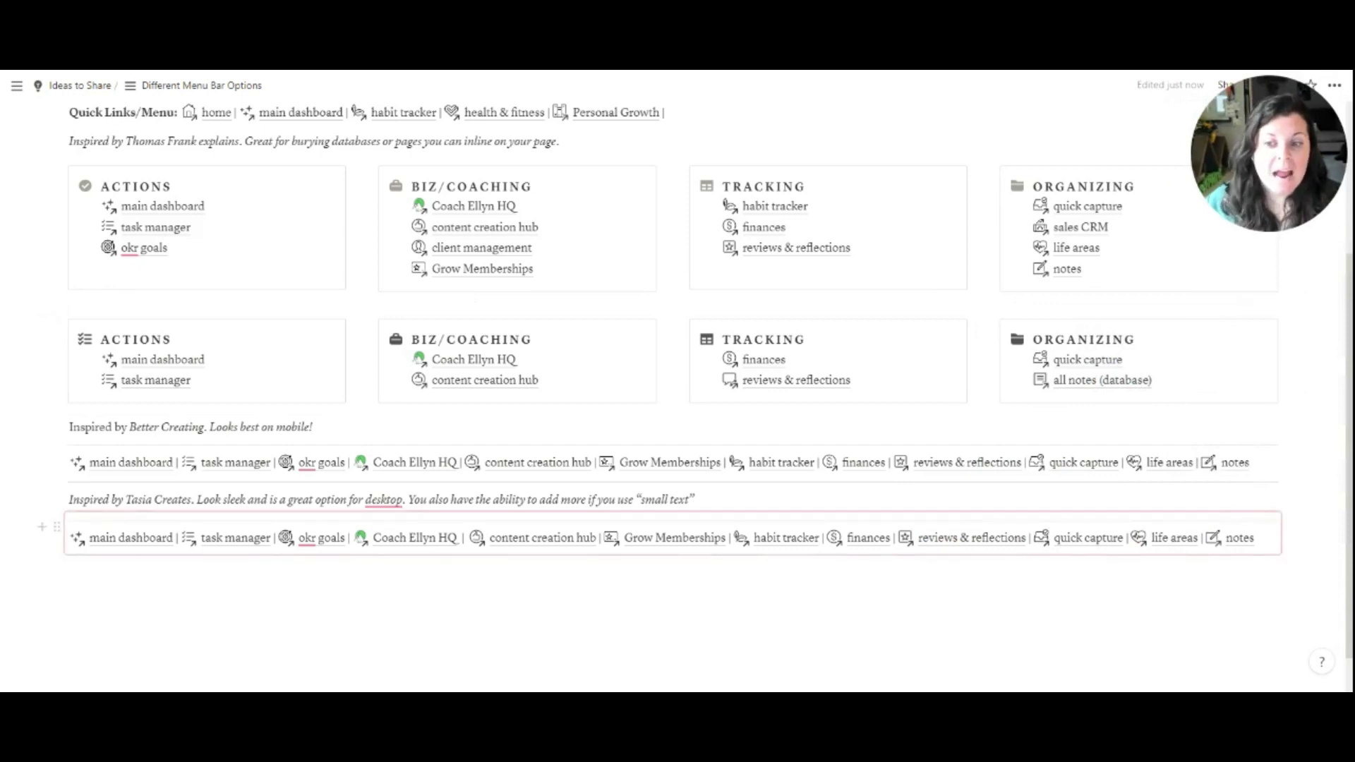
pyautogui.click(15, 88)
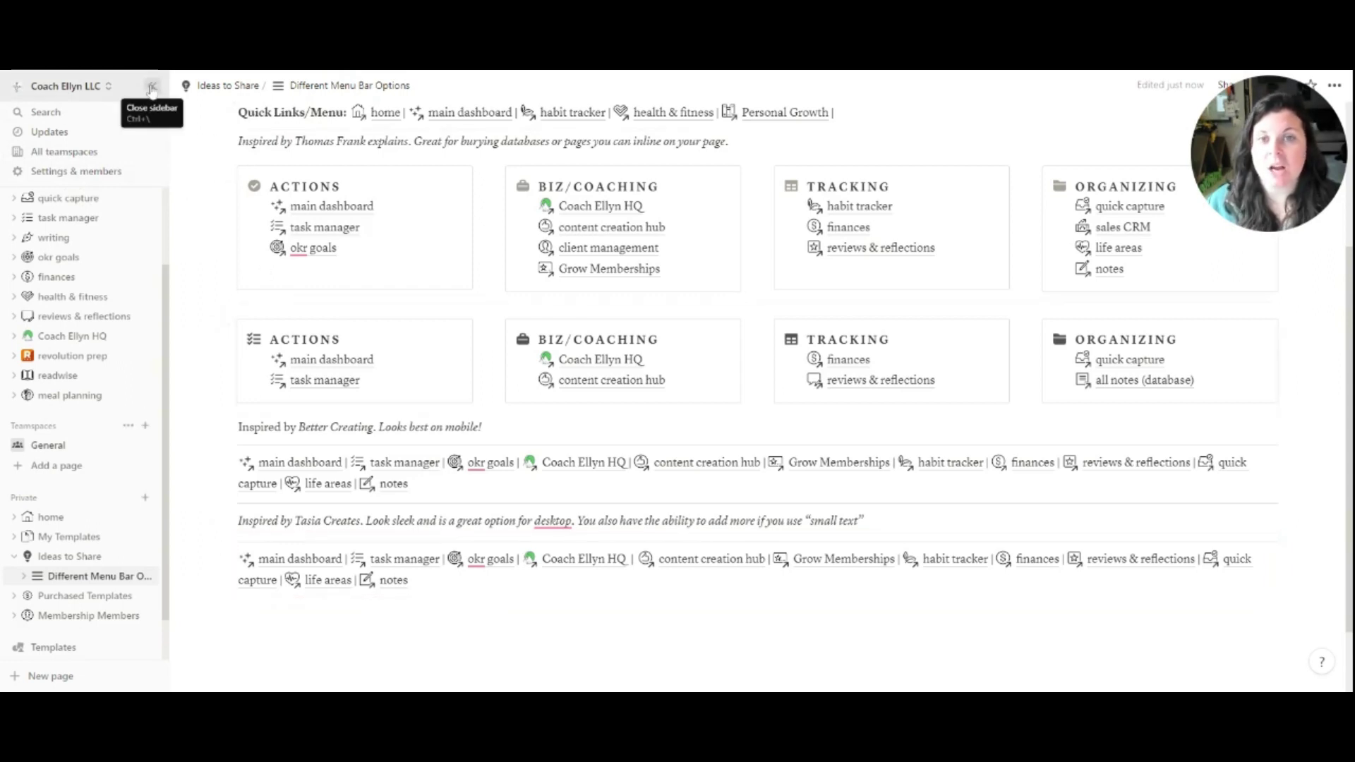
pyautogui.click(151, 87)
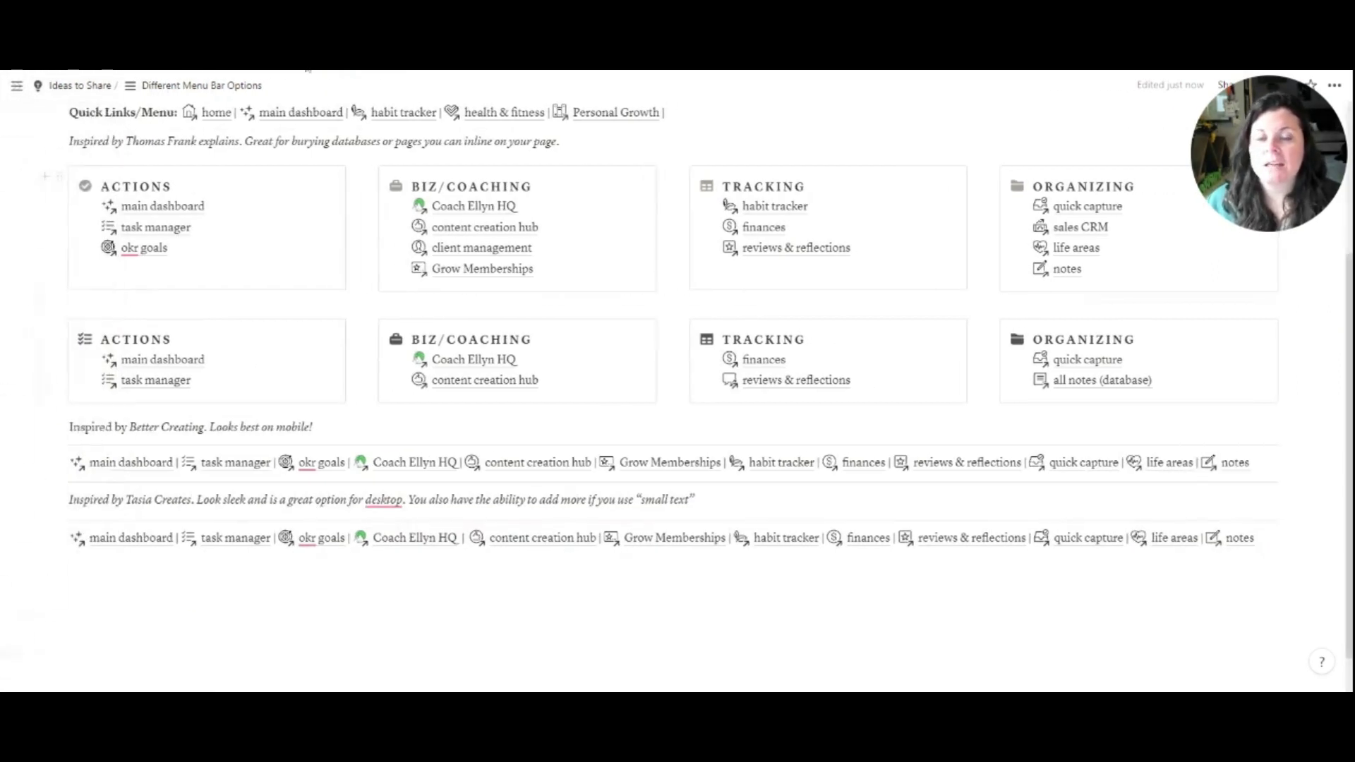
# Turn small text back on for the page.
pyautogui.moveTo(1319, 97); pyautogui.dragTo(1319, 552)
pyautogui.click(1334, 85)
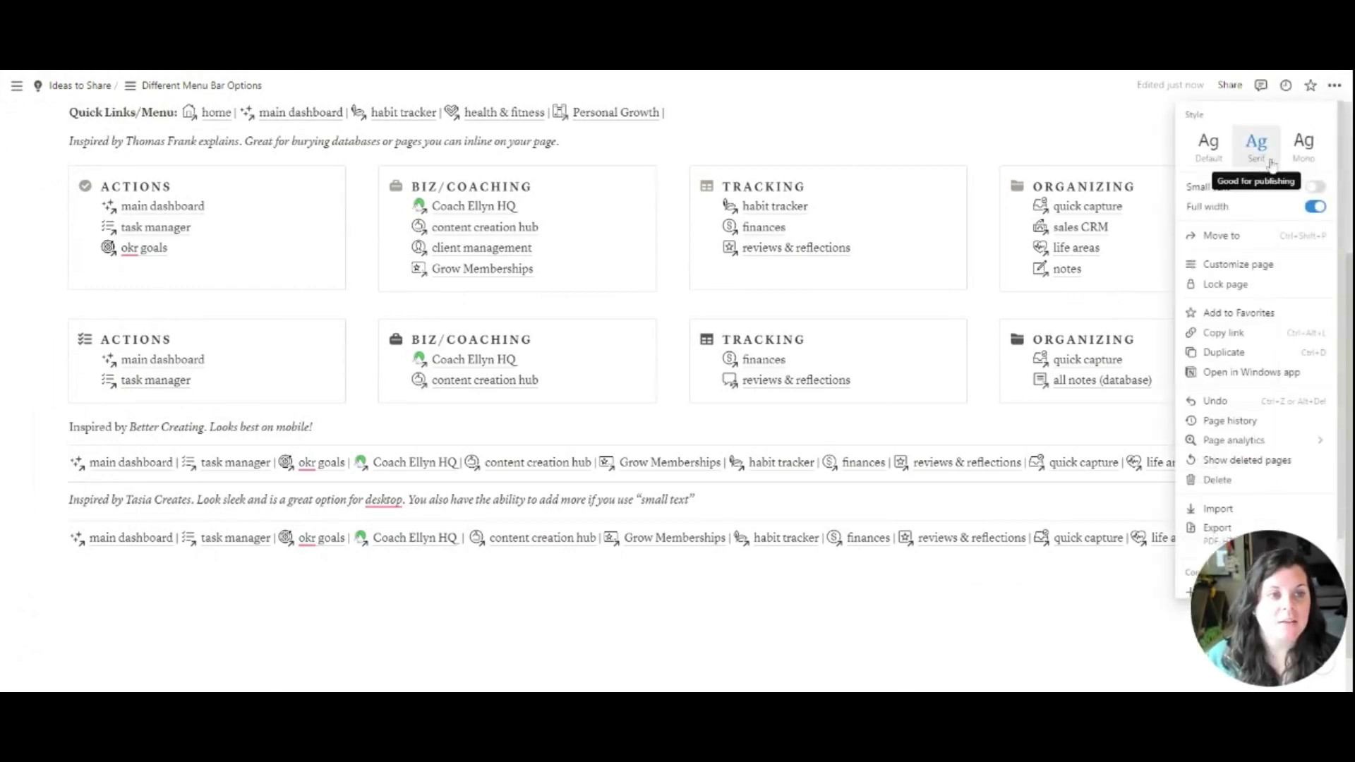
pyautogui.click(1280, 192)
pyautogui.click(1281, 192)
# Check how the small-text single-line menus fit with the sidebar open, and close the sidebar again.
pyautogui.click(7, 83)
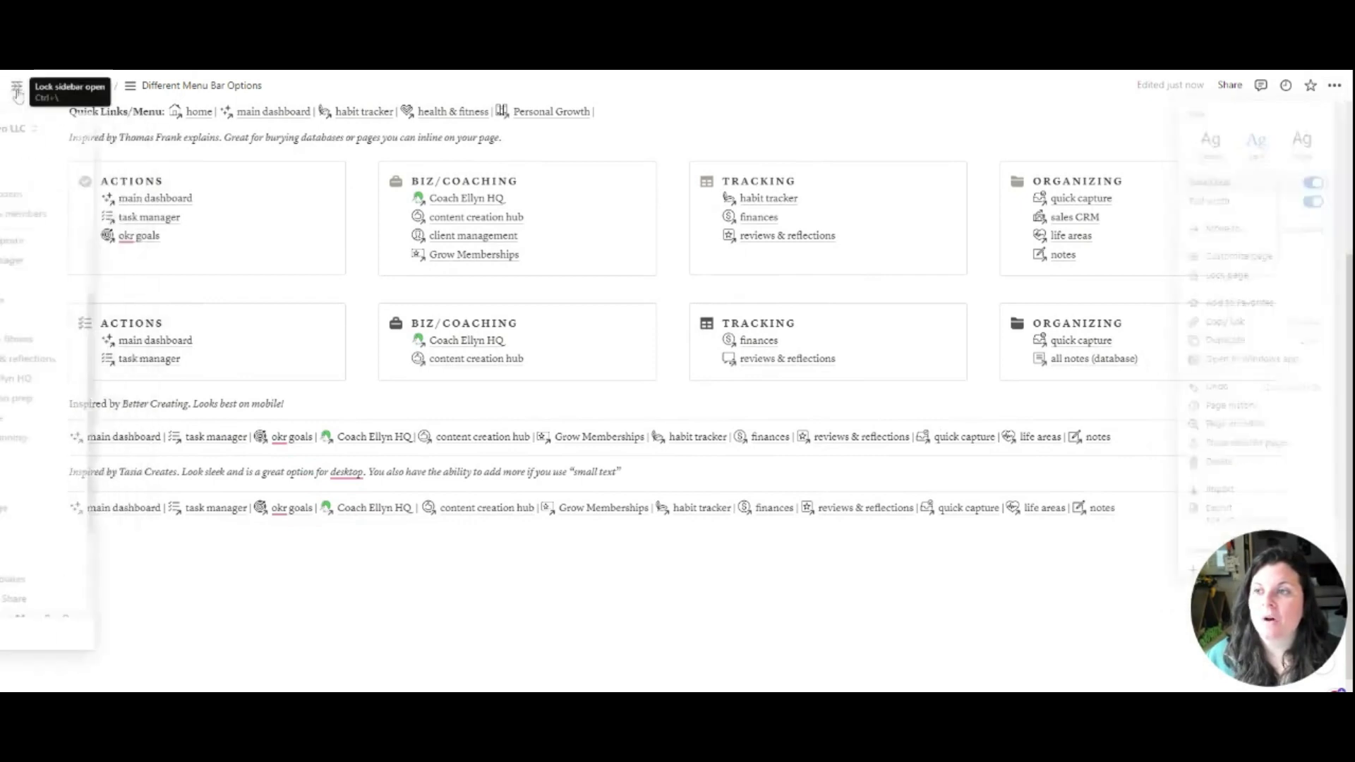
pyautogui.click(7, 83)
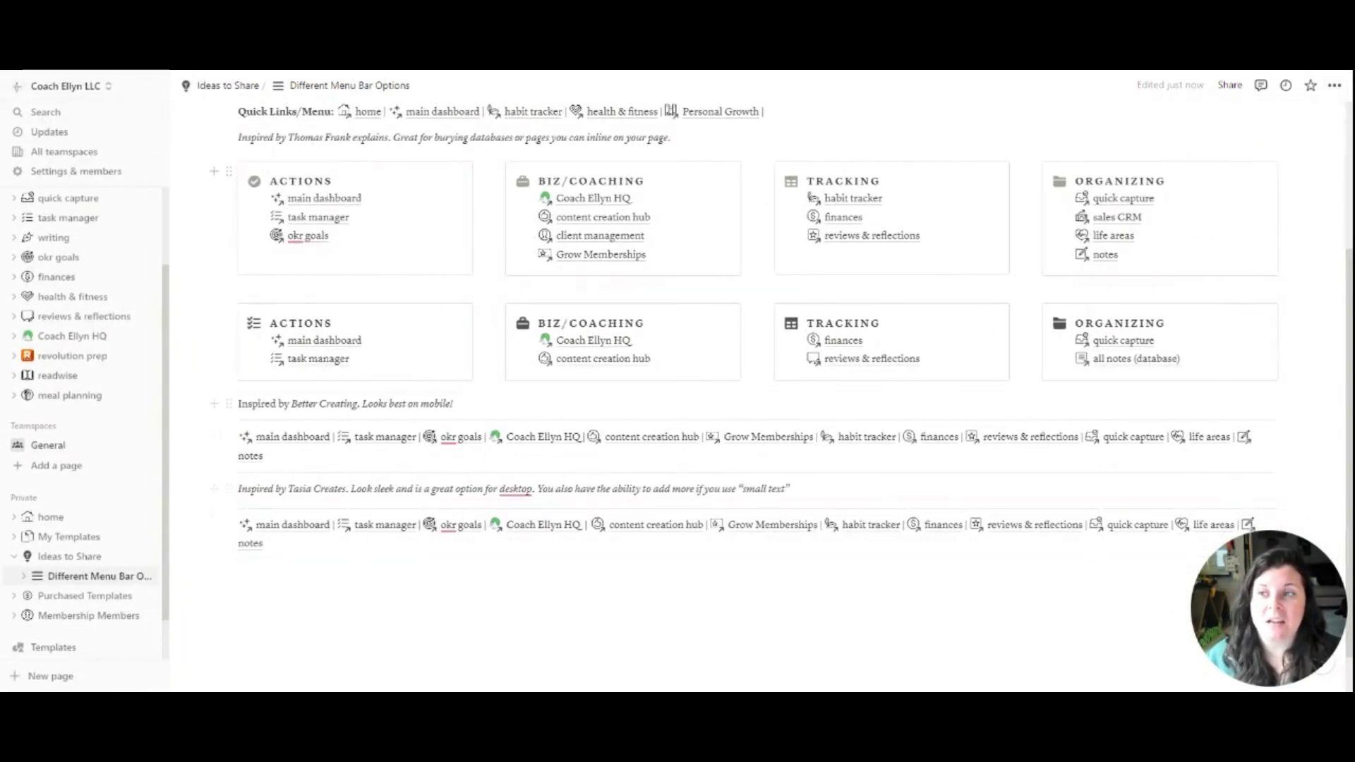
pyautogui.click(155, 85)
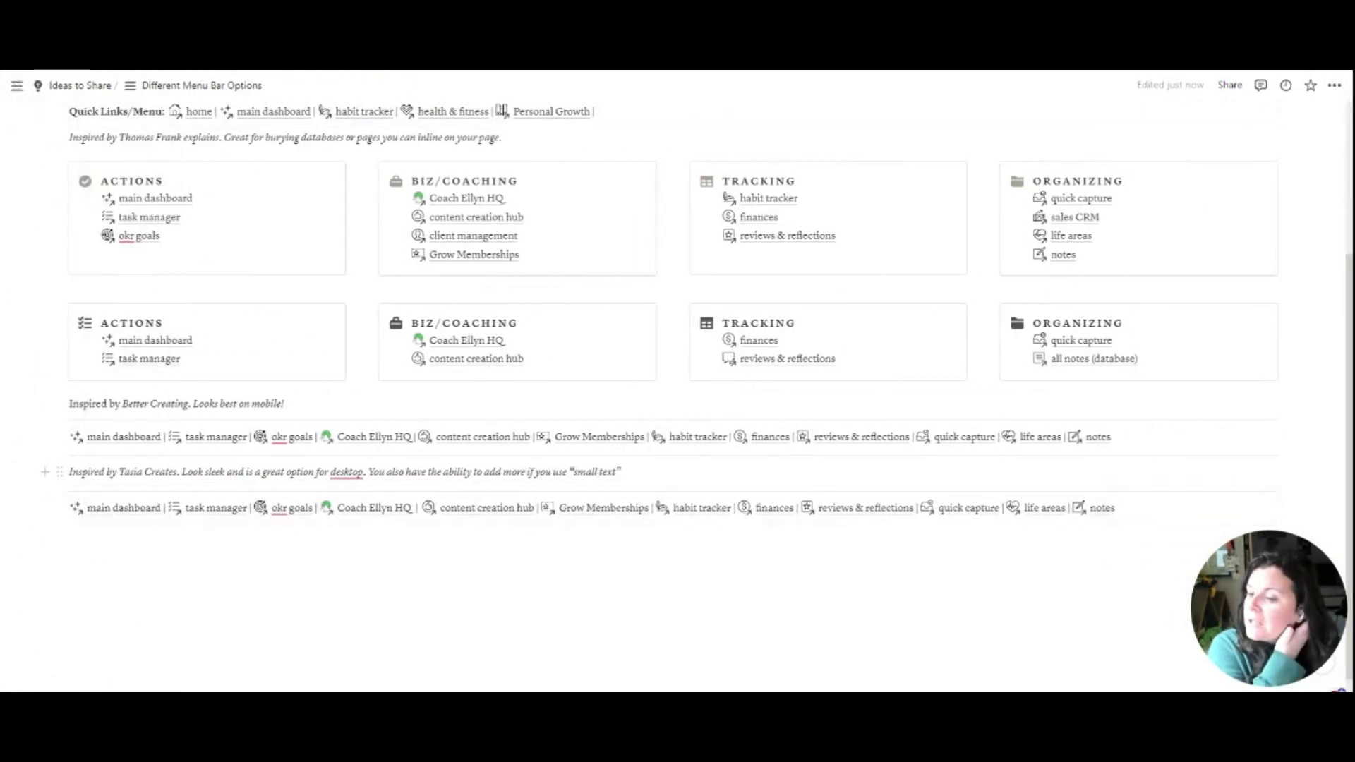
pyautogui.moveTo(19, 91)
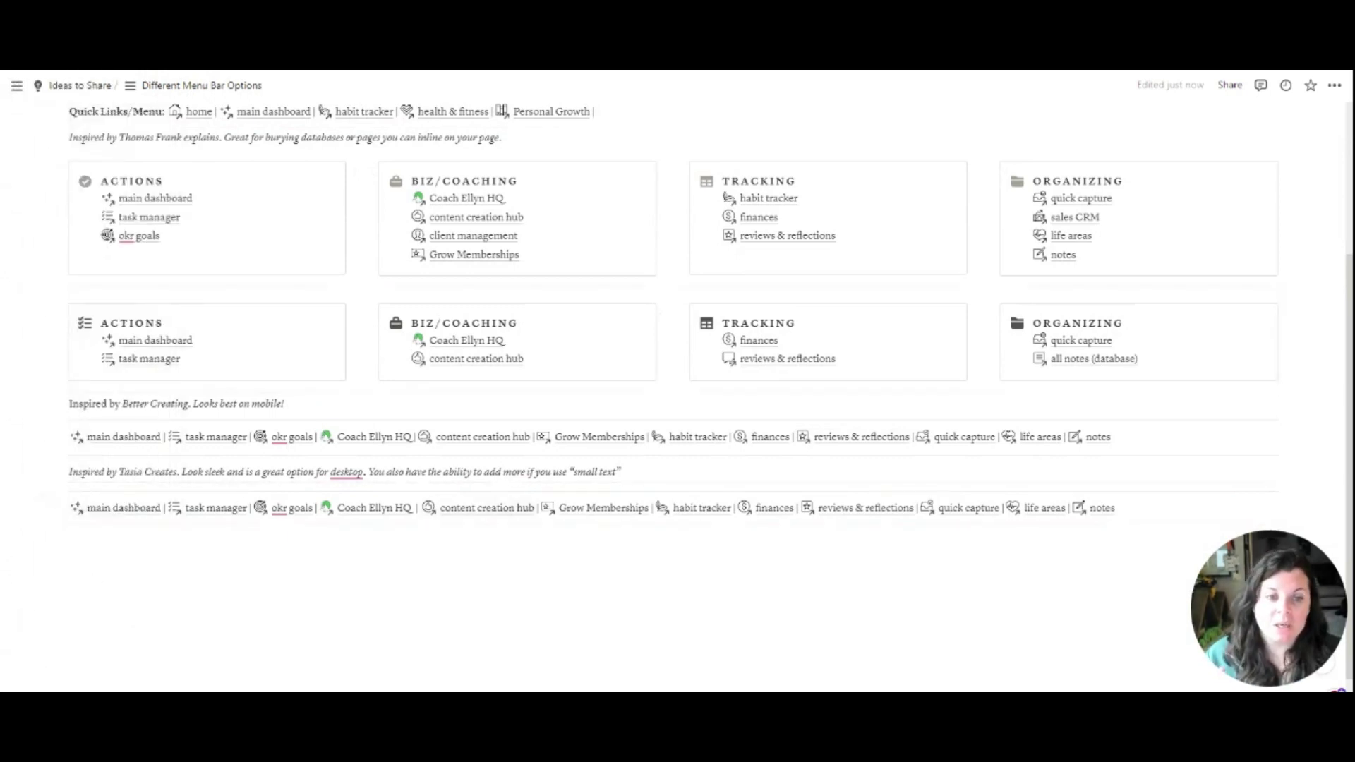
# Remove the notes link from the end of the new single-line menu and check its fit with the sidebar open.
pyautogui.click(1115, 508)
pyautogui.press('BackSpace')
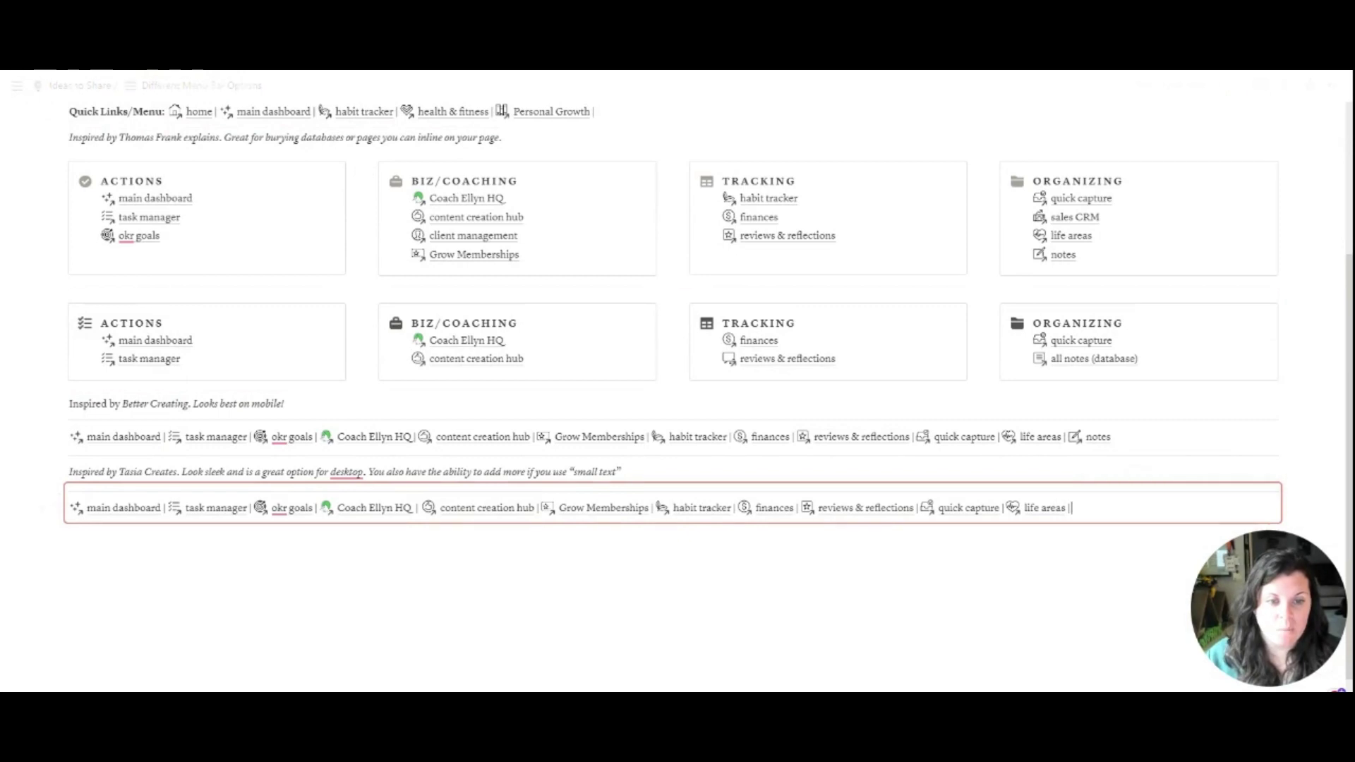
pyautogui.press('BackSpace')
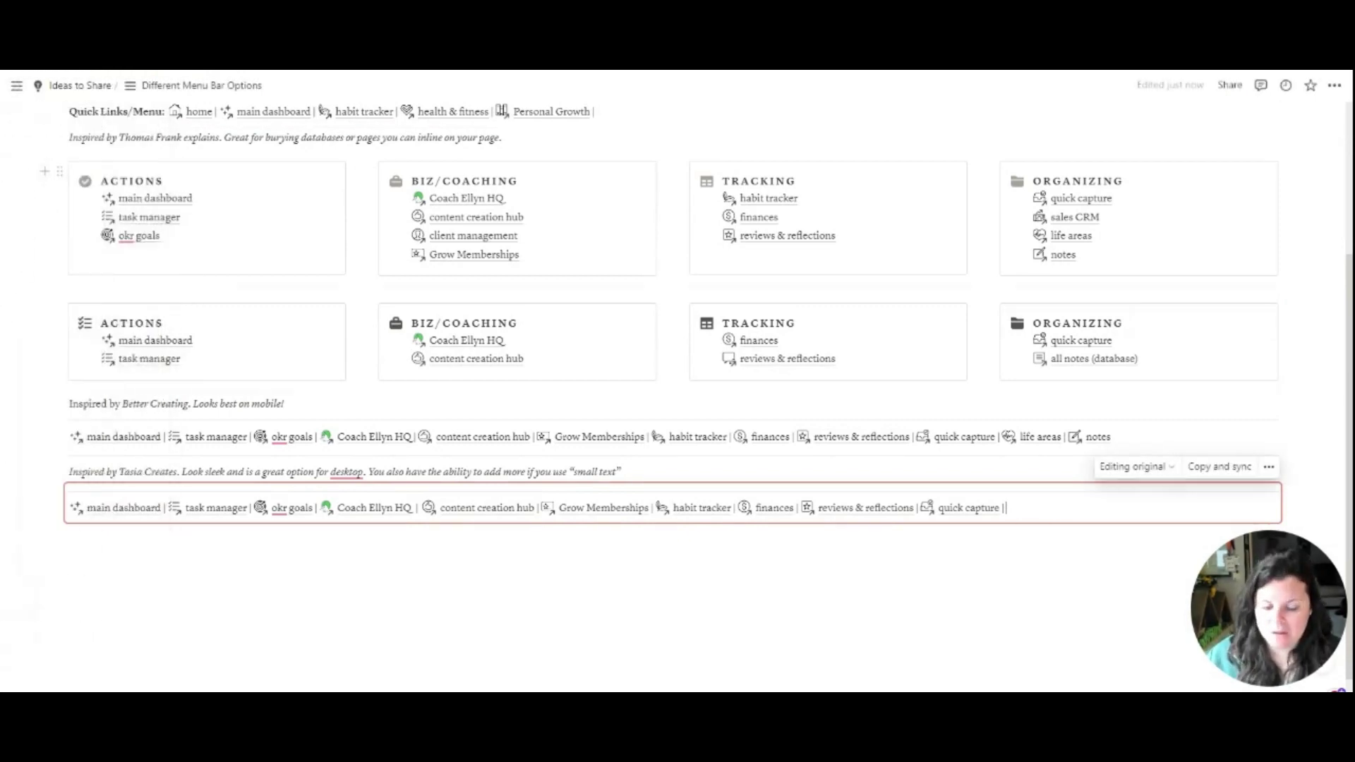
pyautogui.hotkey('ctrl', 'z')
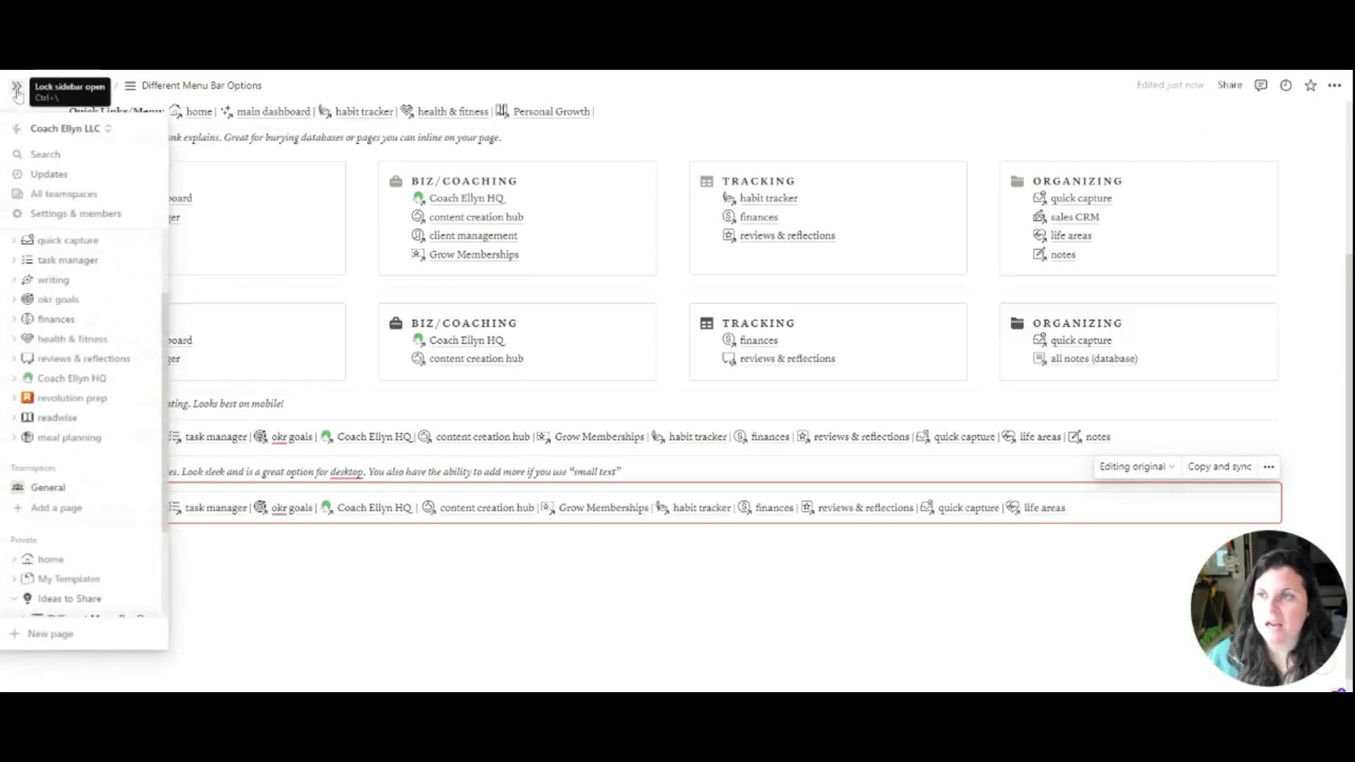
pyautogui.click(16, 86)
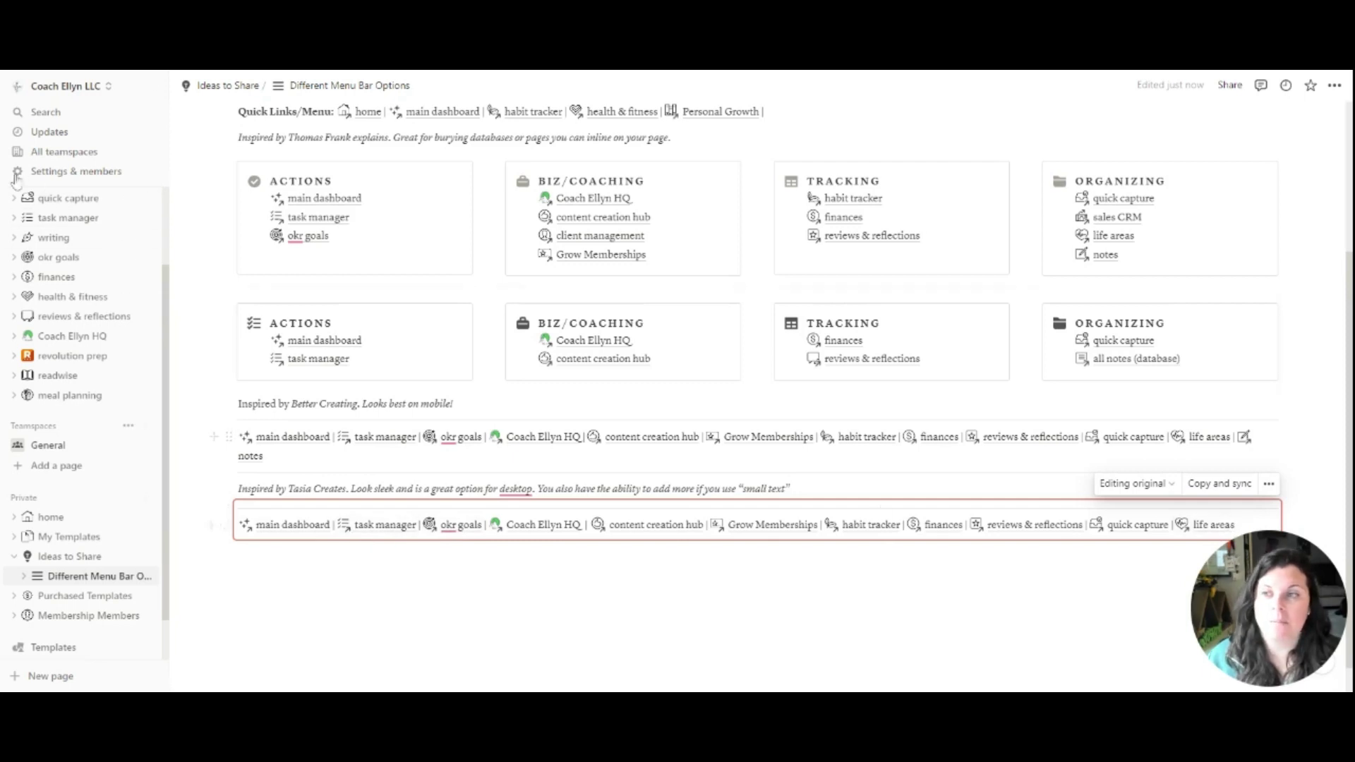
pyautogui.click(122, 86)
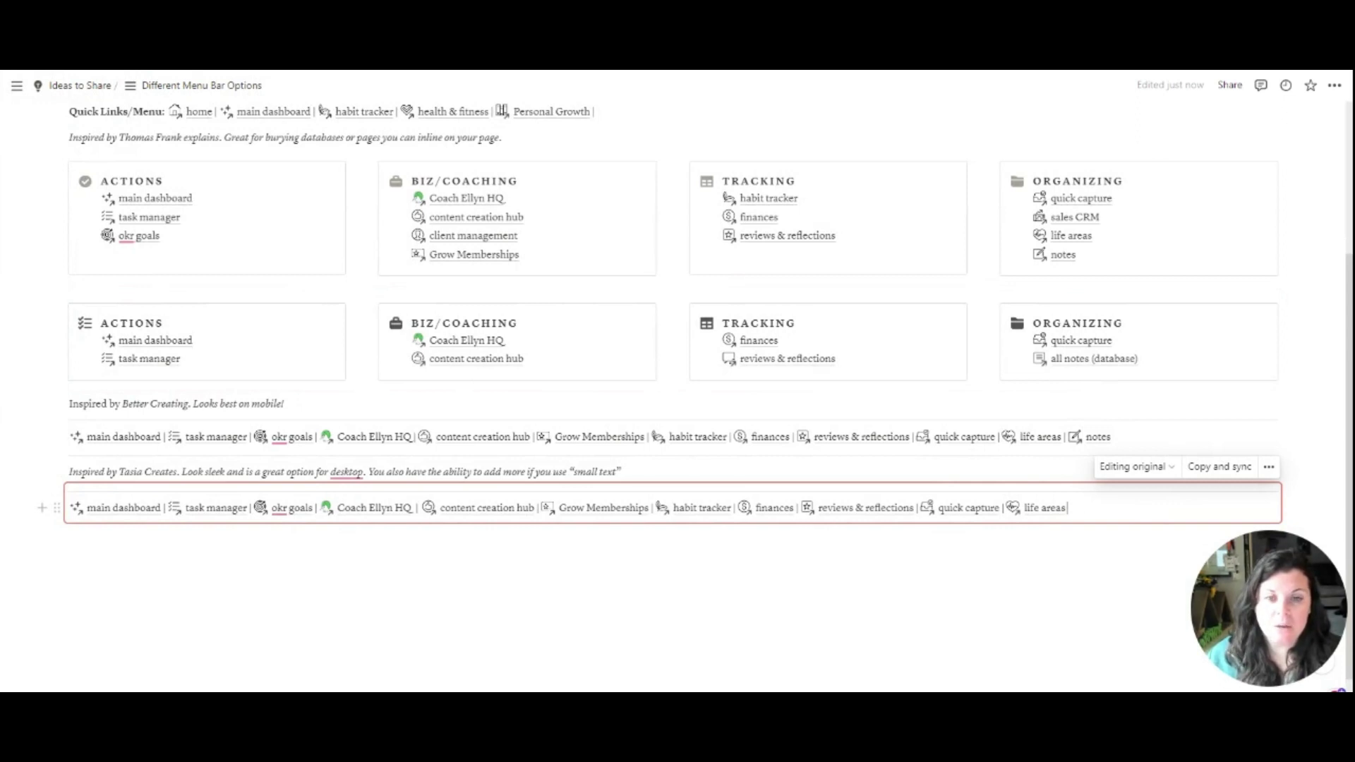
# Add a divider beneath the links in the new single-line menu and continue on the empty line below the synced block.
pyautogui.press('Return')
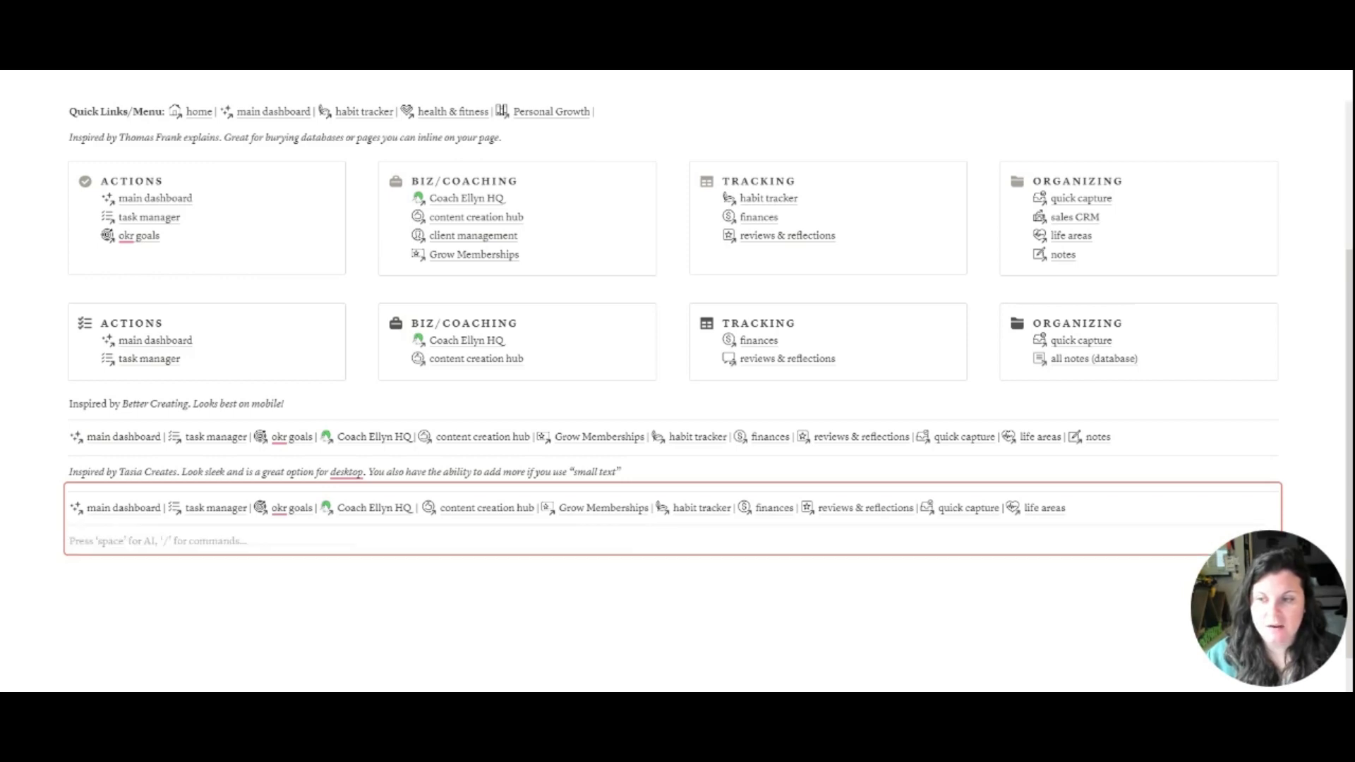
pyautogui.click(70, 543)
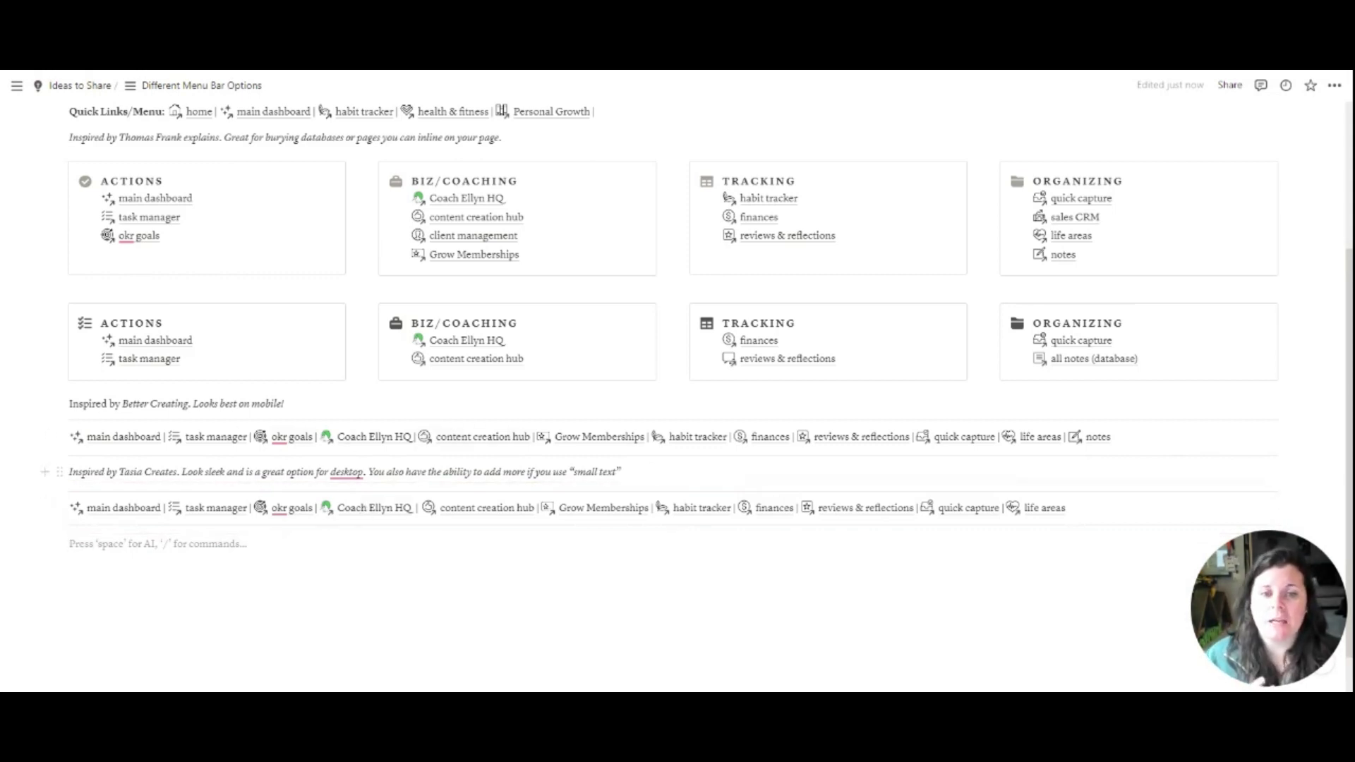
pyautogui.scroll(2, 678, 423)
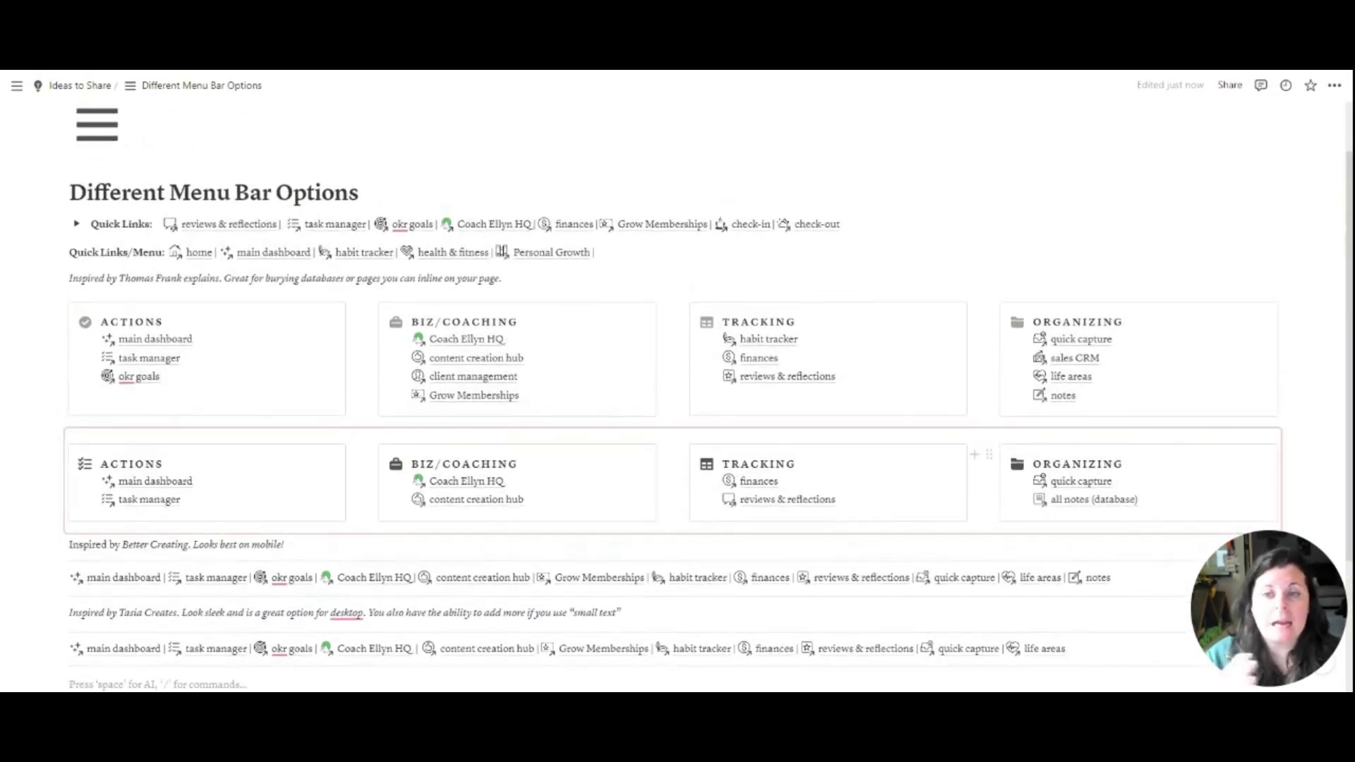
pyautogui.moveTo(1251, 570); pyautogui.dragTo(1251, 115)
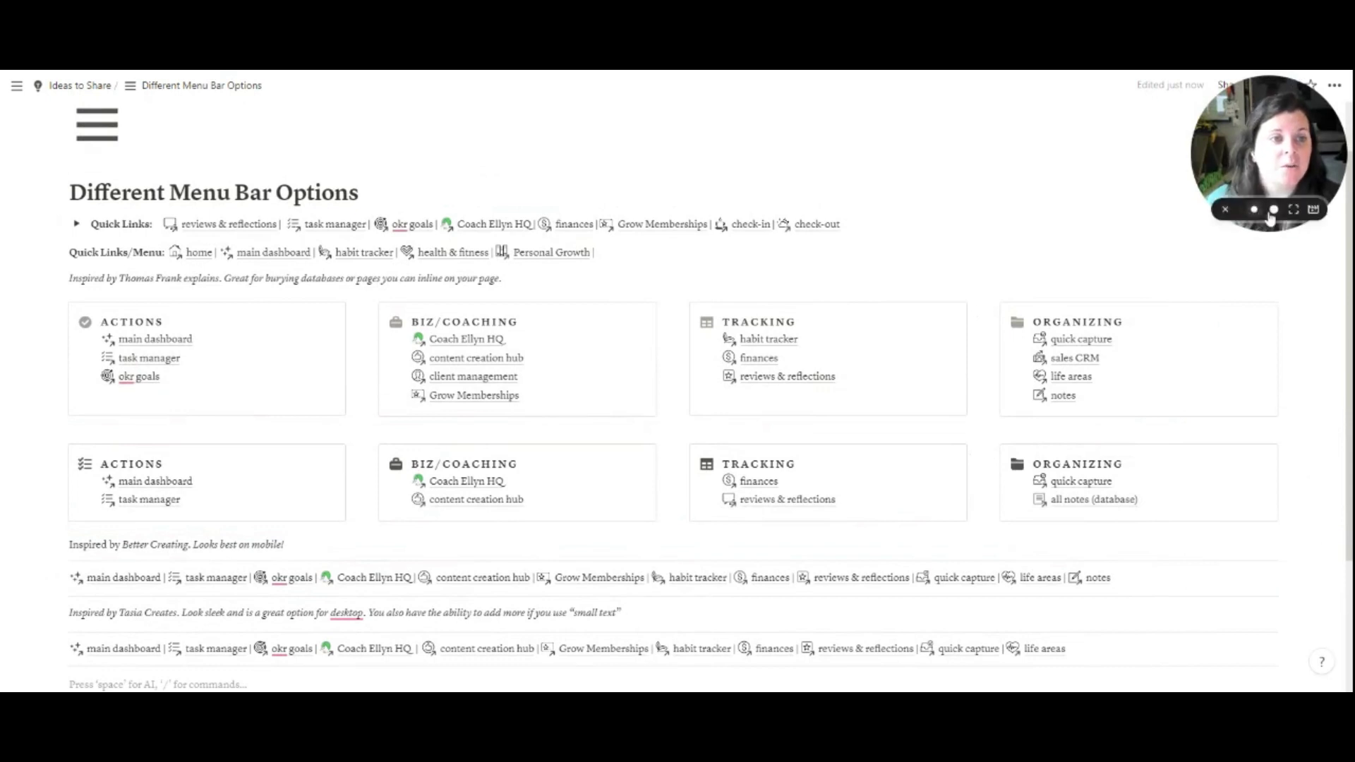
pyautogui.click(1274, 210)
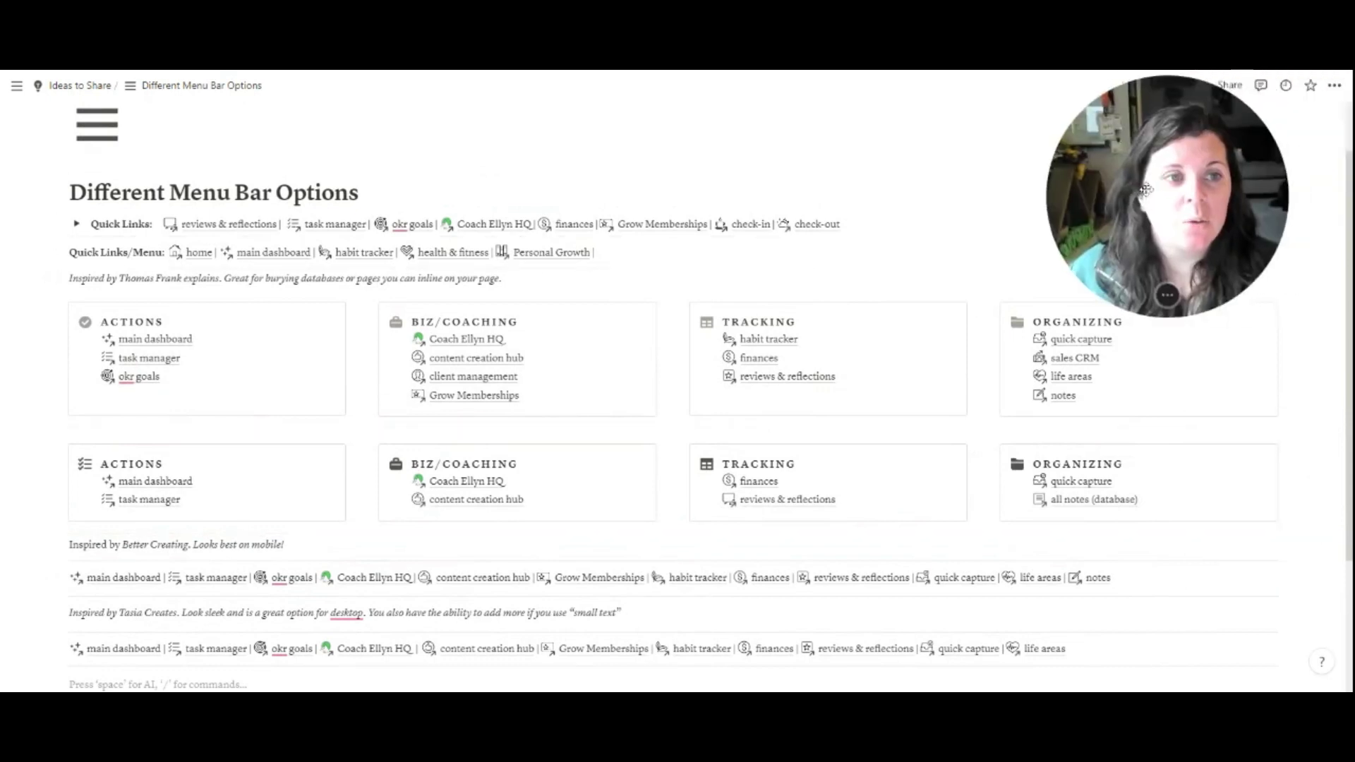
pyautogui.moveTo(1145, 189); pyautogui.dragTo(1203, 189)
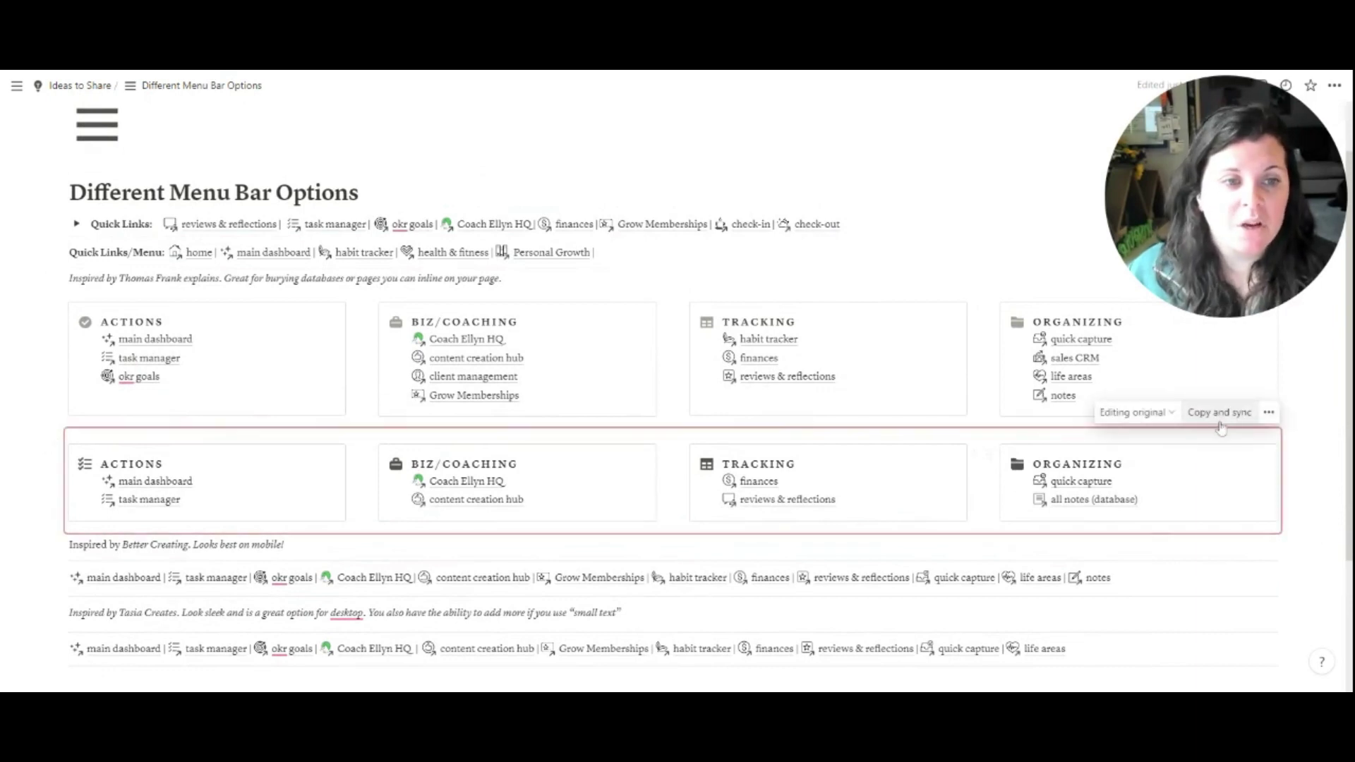
# Copy the shorter four-column callout menu as a synced block and paste it above the main menu on the home page.
pyautogui.click(1218, 412)
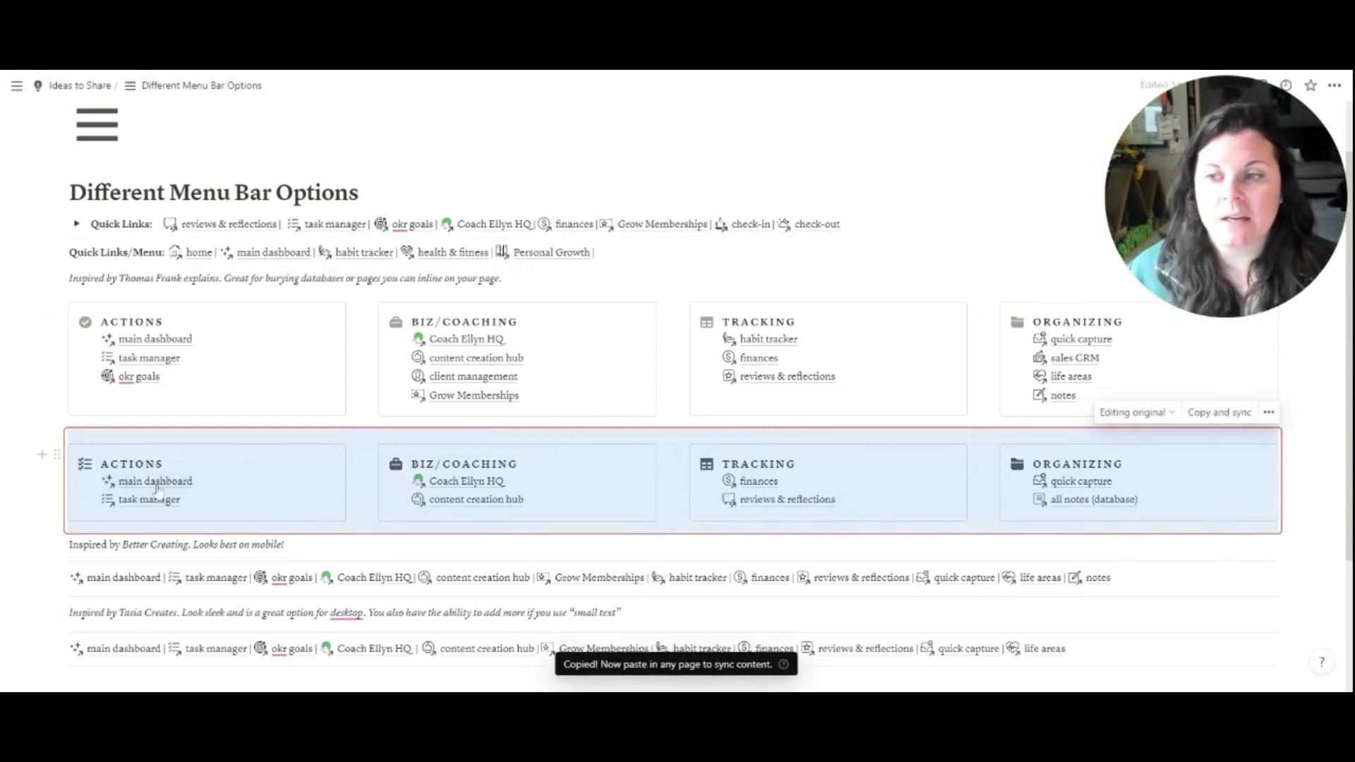
pyautogui.click(198, 252)
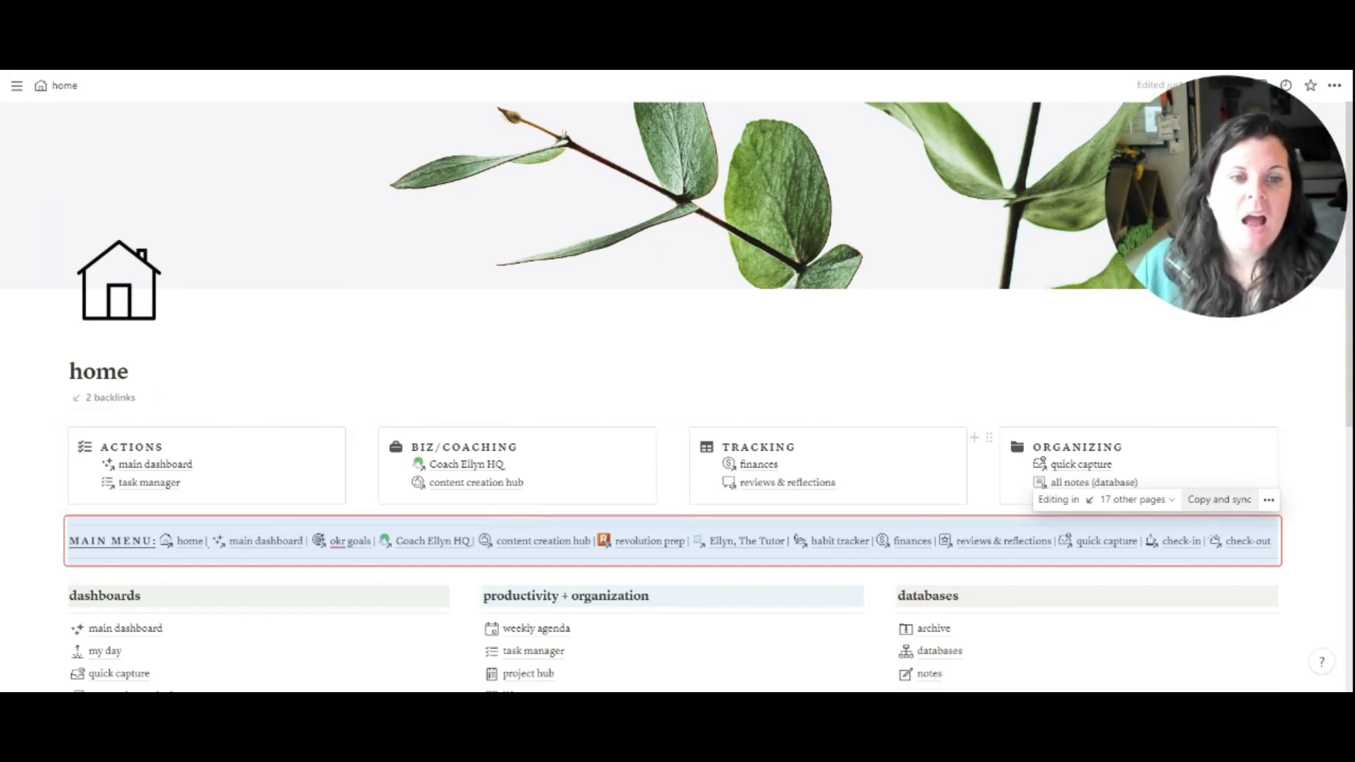
# Copy the synced four-column menu from the home page, paste it under the main dashboard's title, and copy its synced block again.
pyautogui.click(1214, 451)
pyautogui.click(1215, 399)
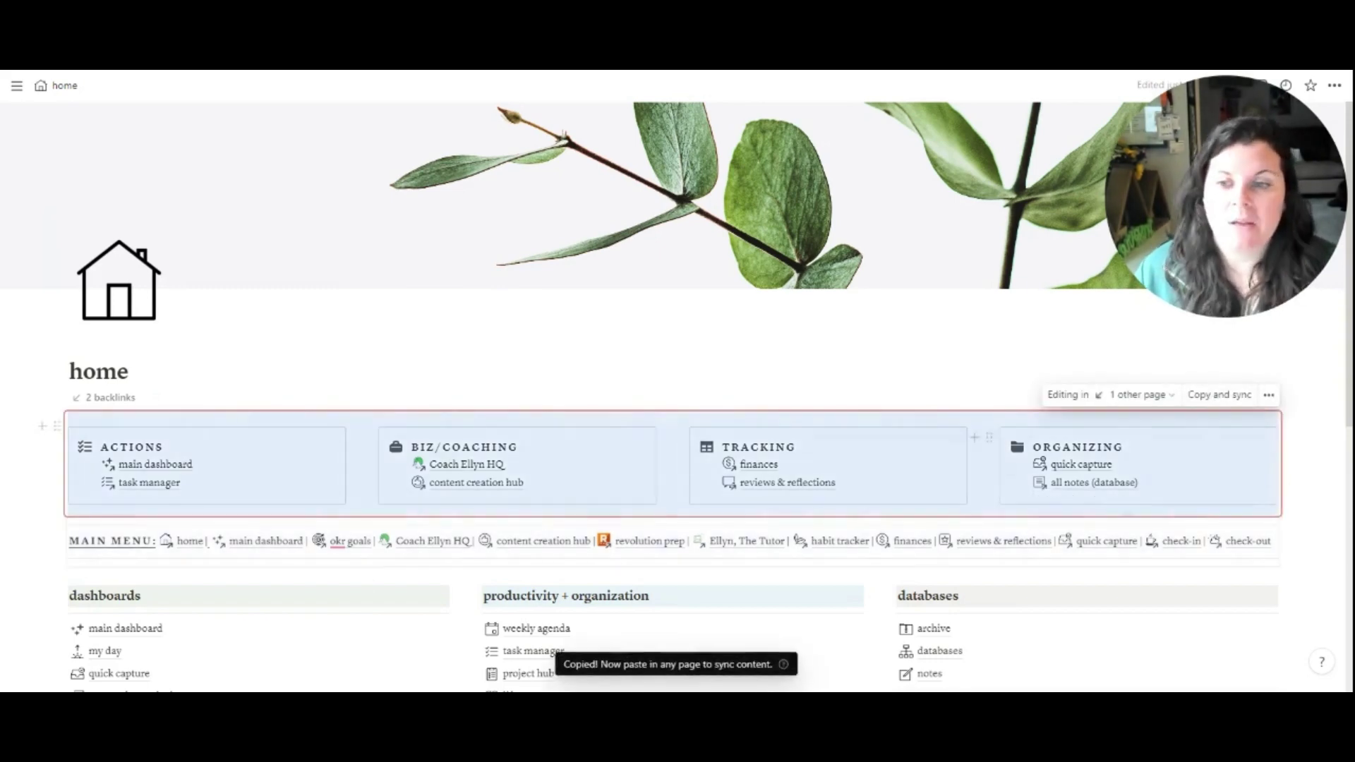
pyautogui.click(247, 542)
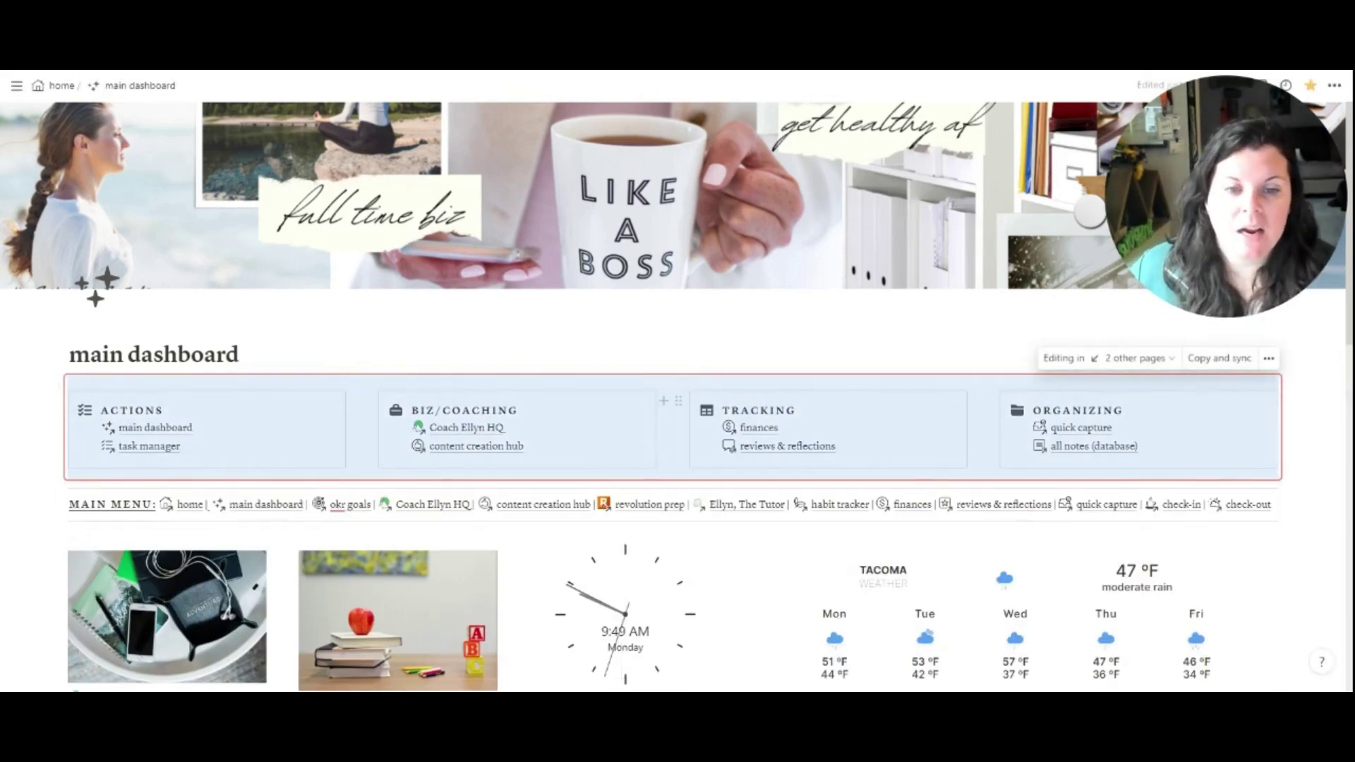
pyautogui.click(240, 353)
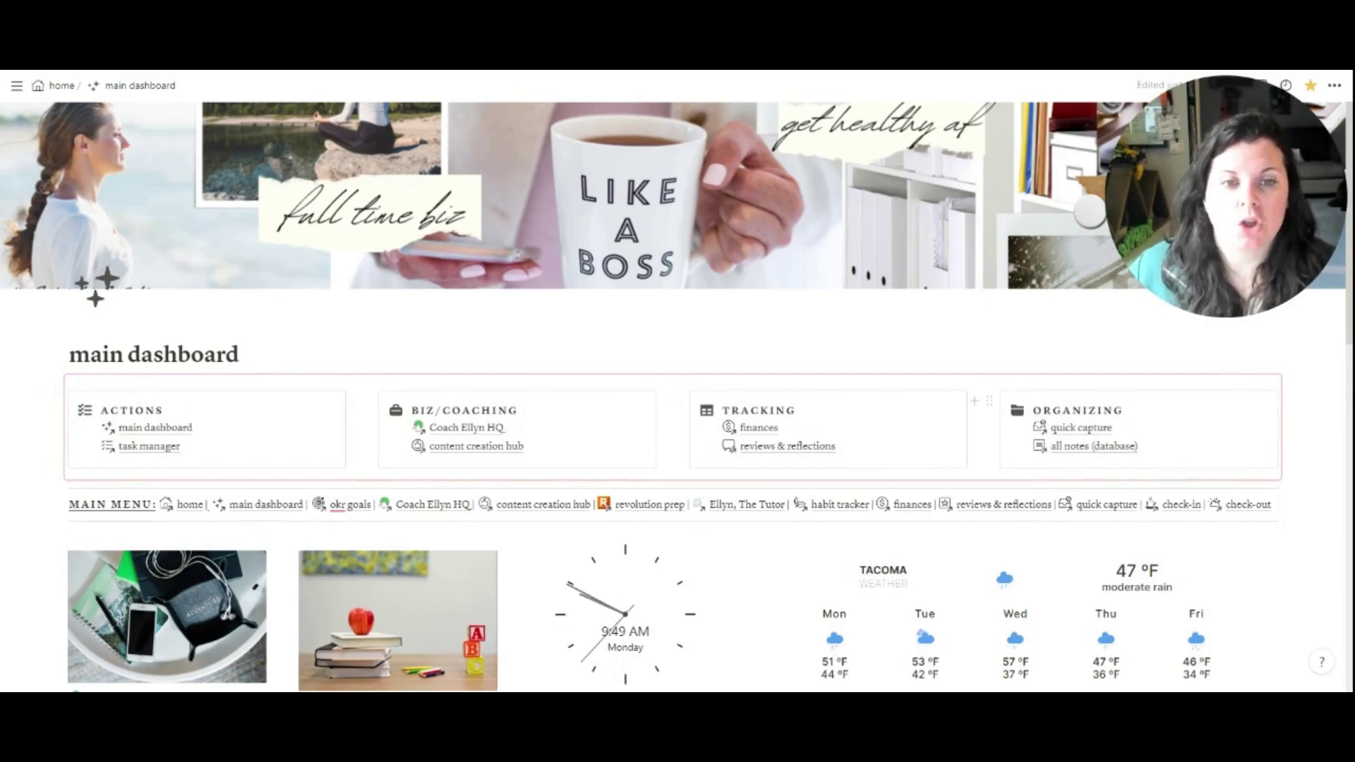
pyautogui.click(1214, 387)
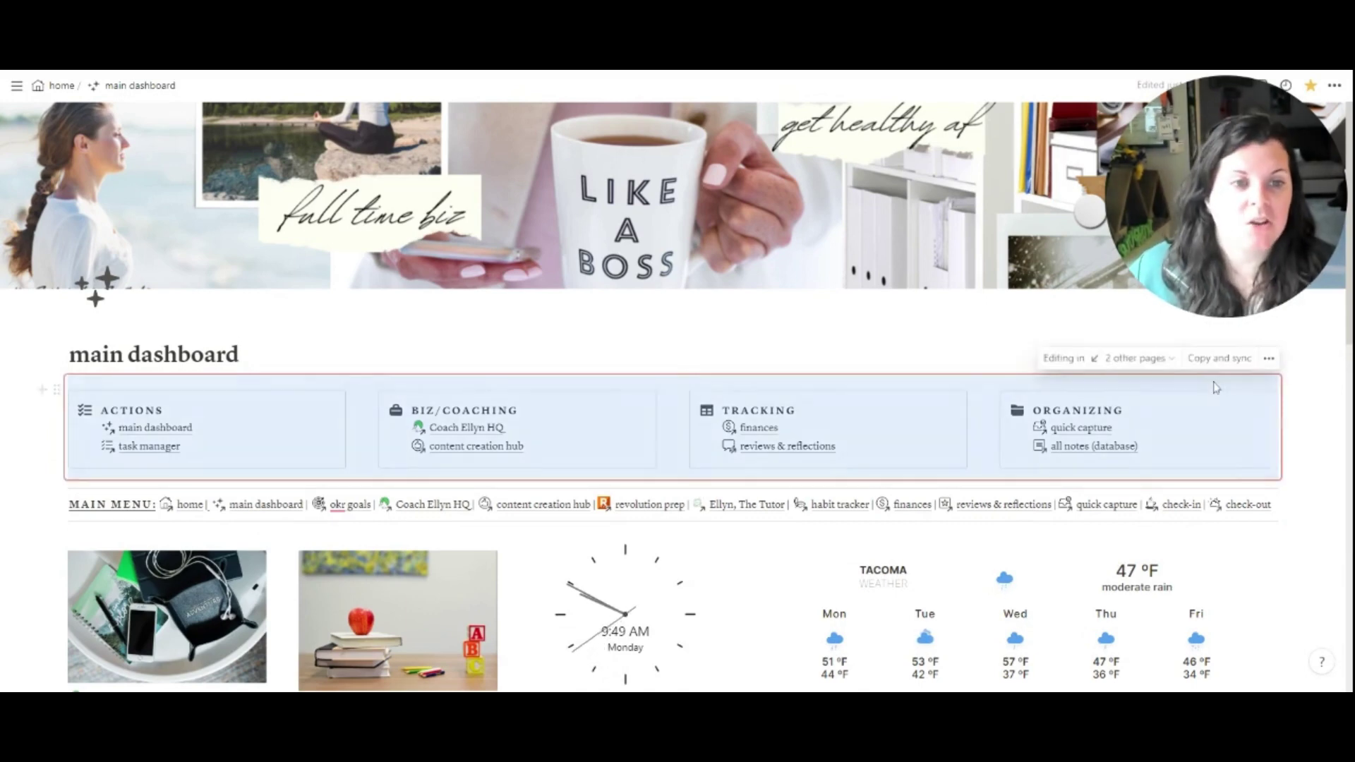
pyautogui.click(1215, 361)
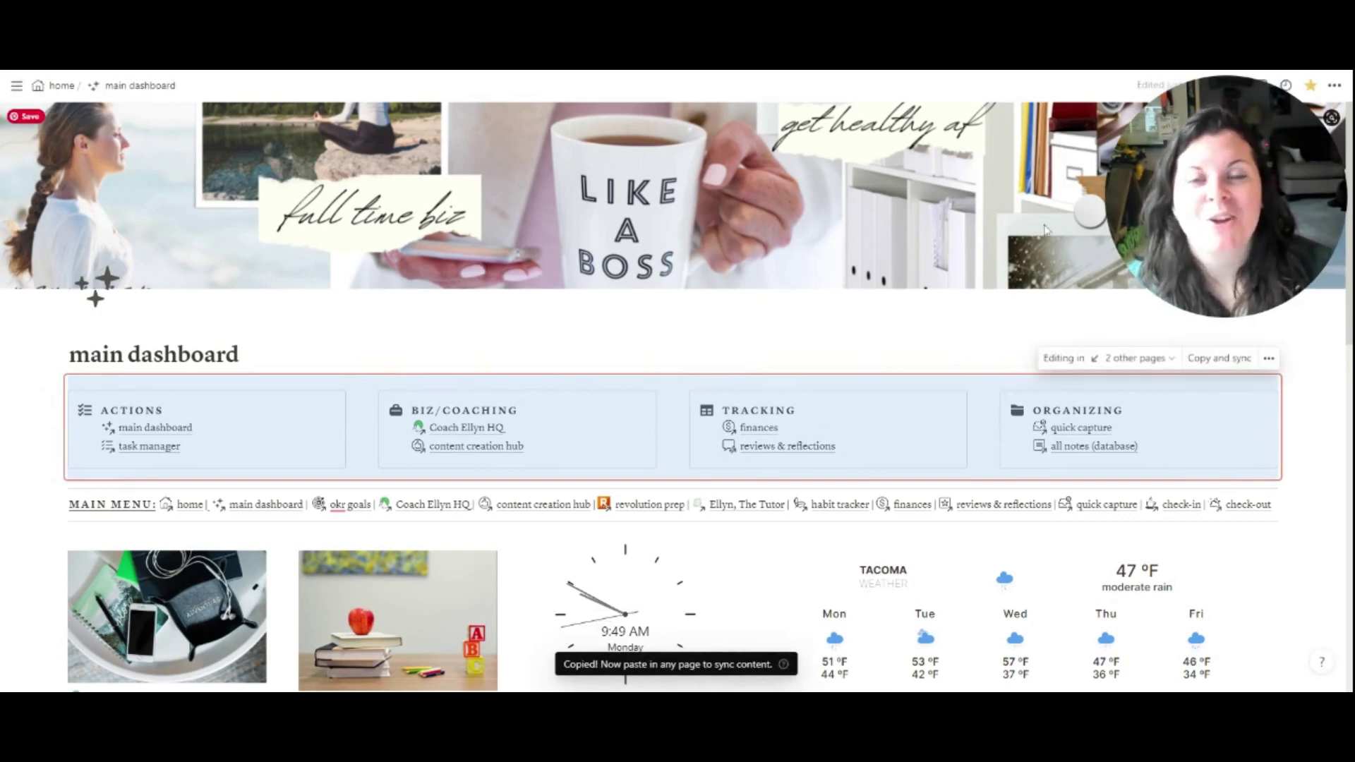
# Return to the Different Menu Bar Options page and review the menu styles down to the last single-line menu.
pyautogui.click(140, 74)
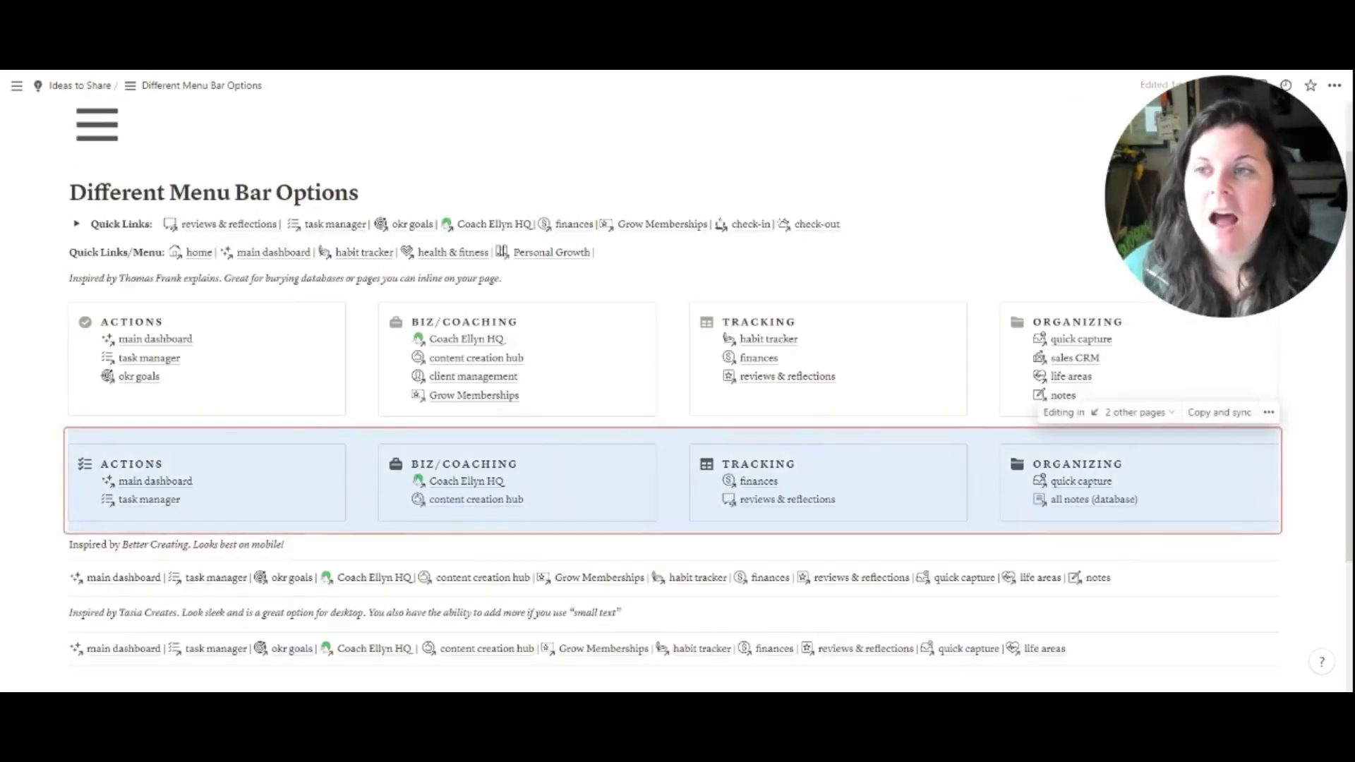
pyautogui.scroll(-2, 677, 381)
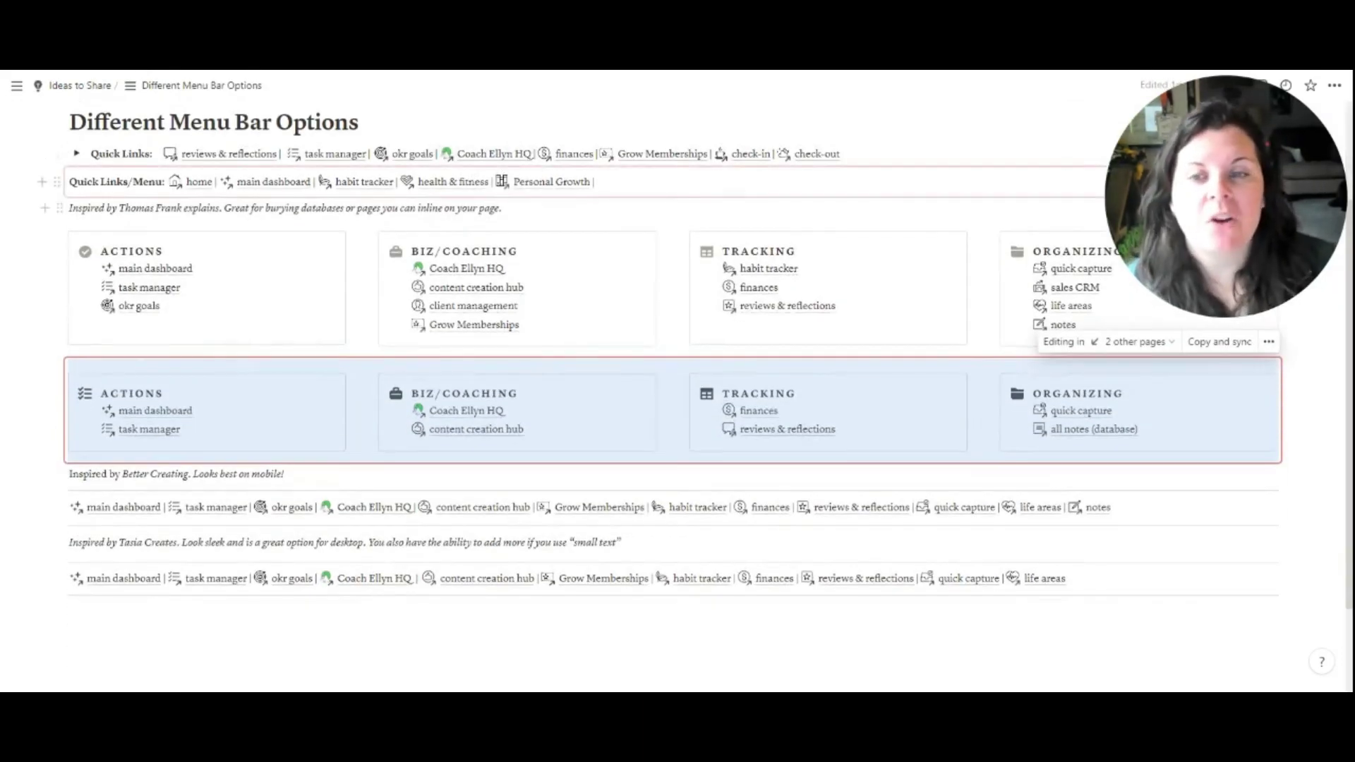
pyautogui.scroll(2, 1140, 182)
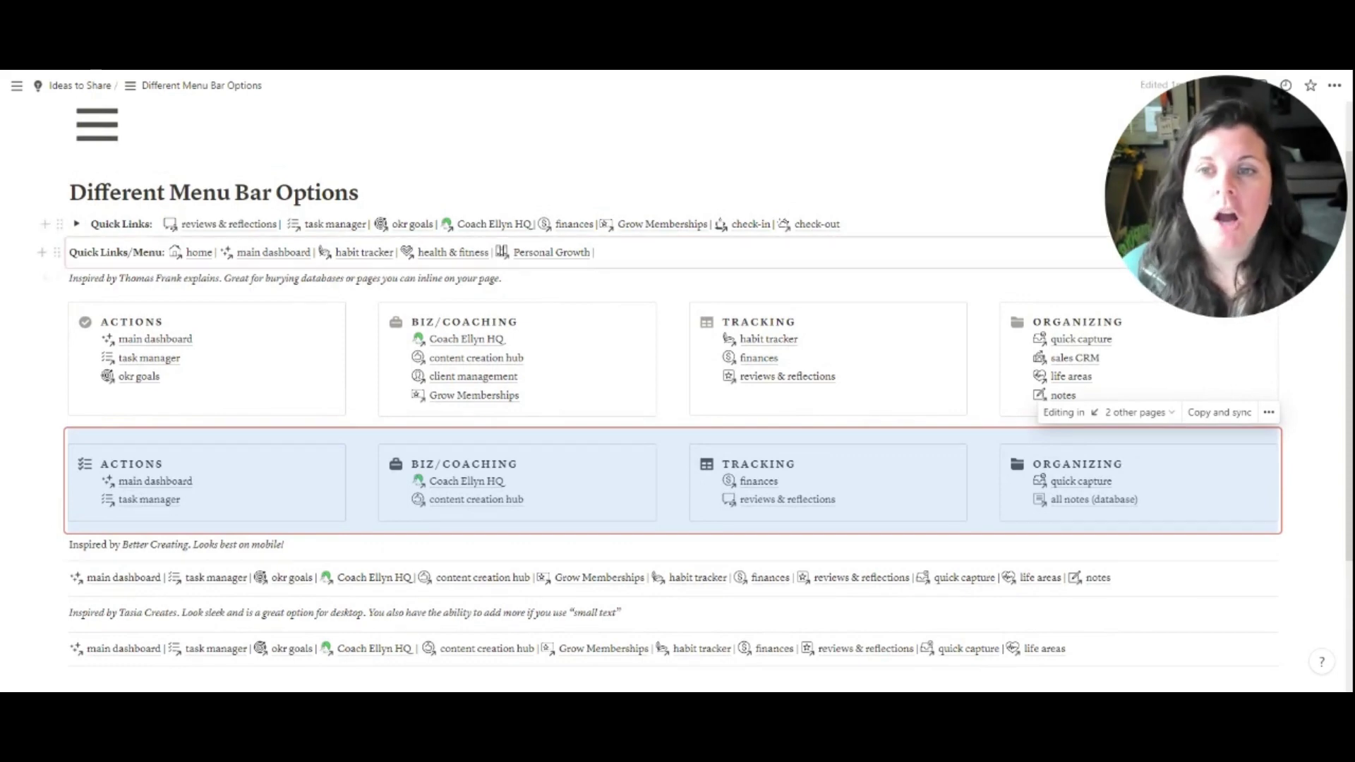
pyautogui.scroll(-2, 677, 381)
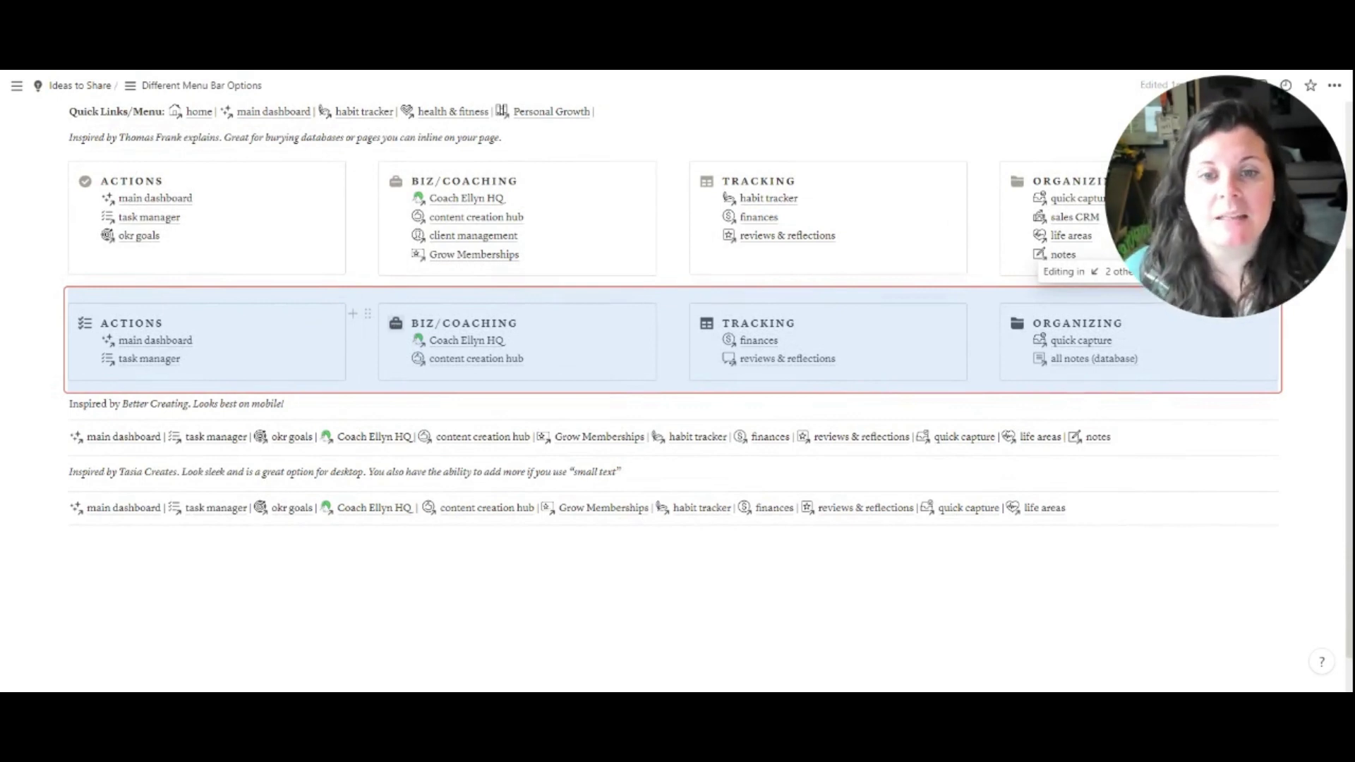
pyautogui.scroll(-1, 677, 424)
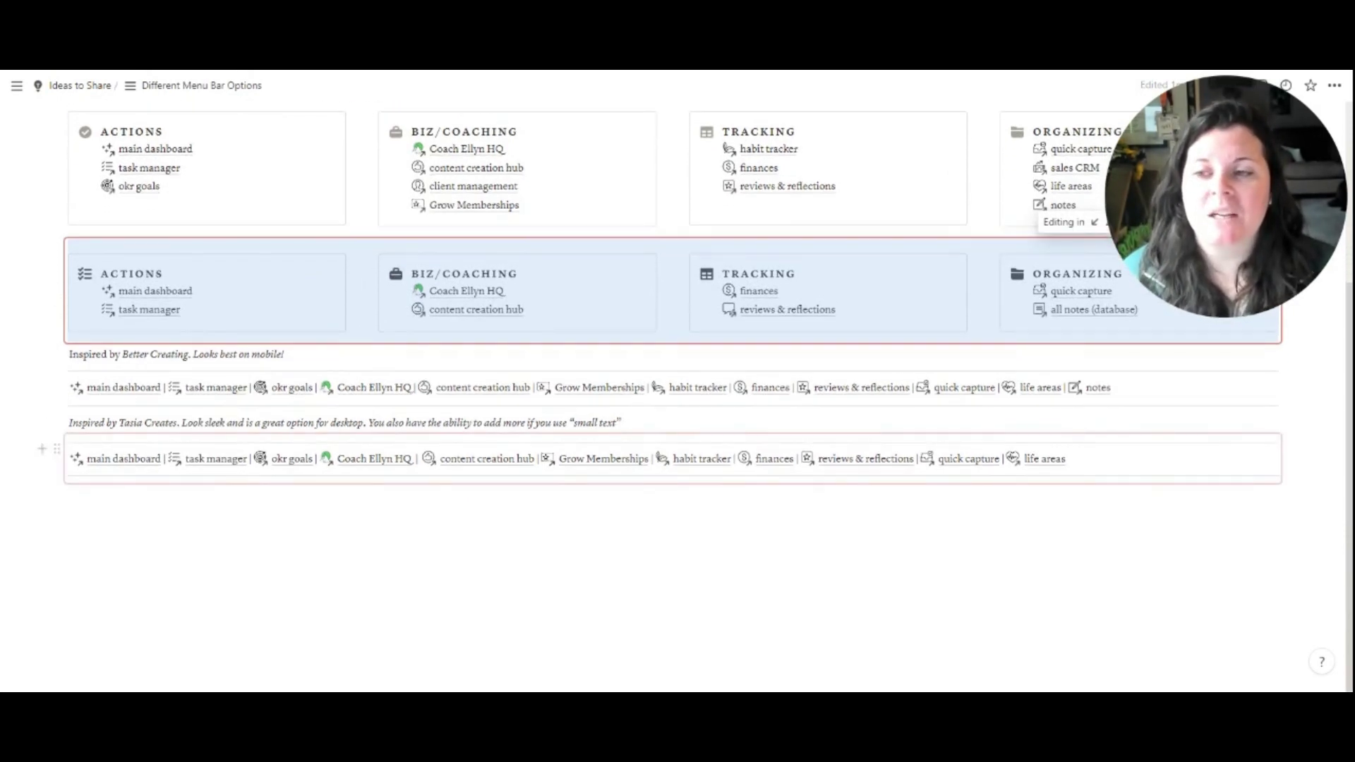
pyautogui.click(152, 450)
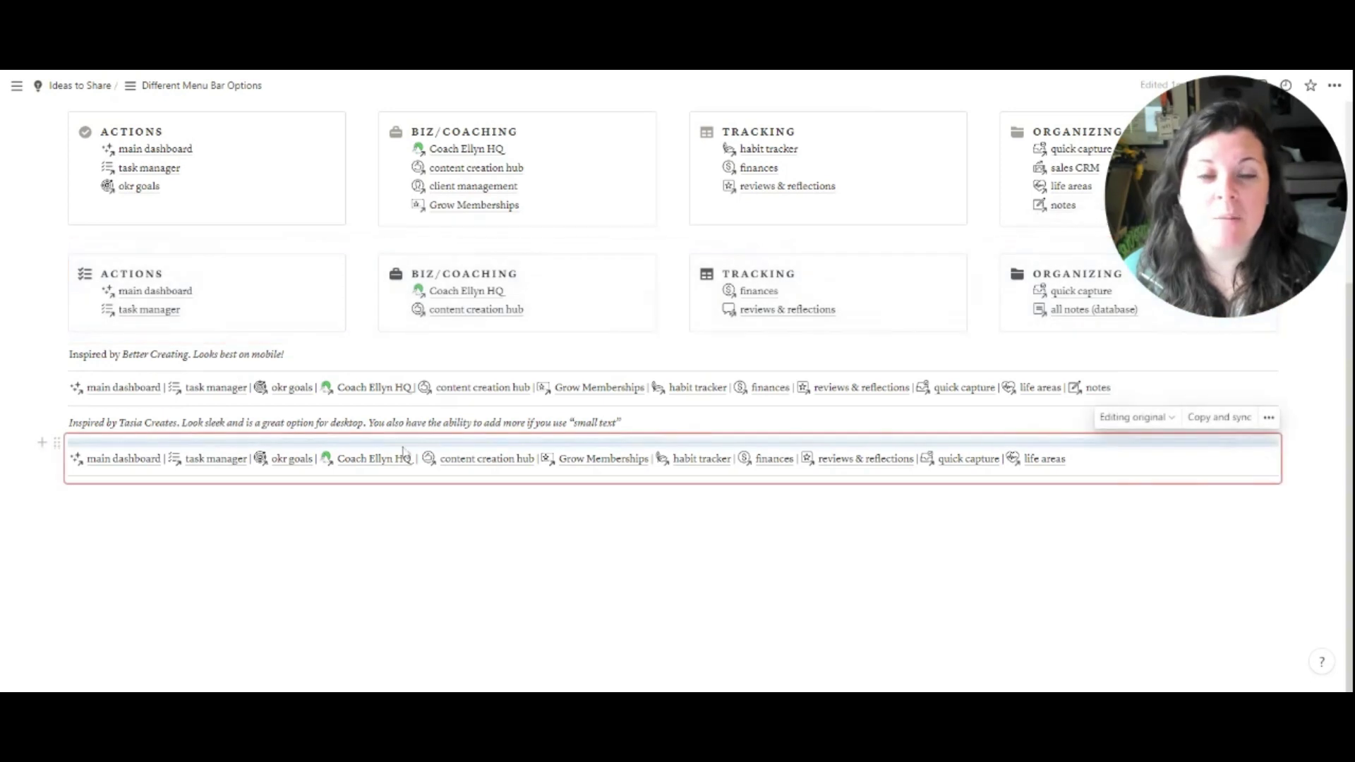